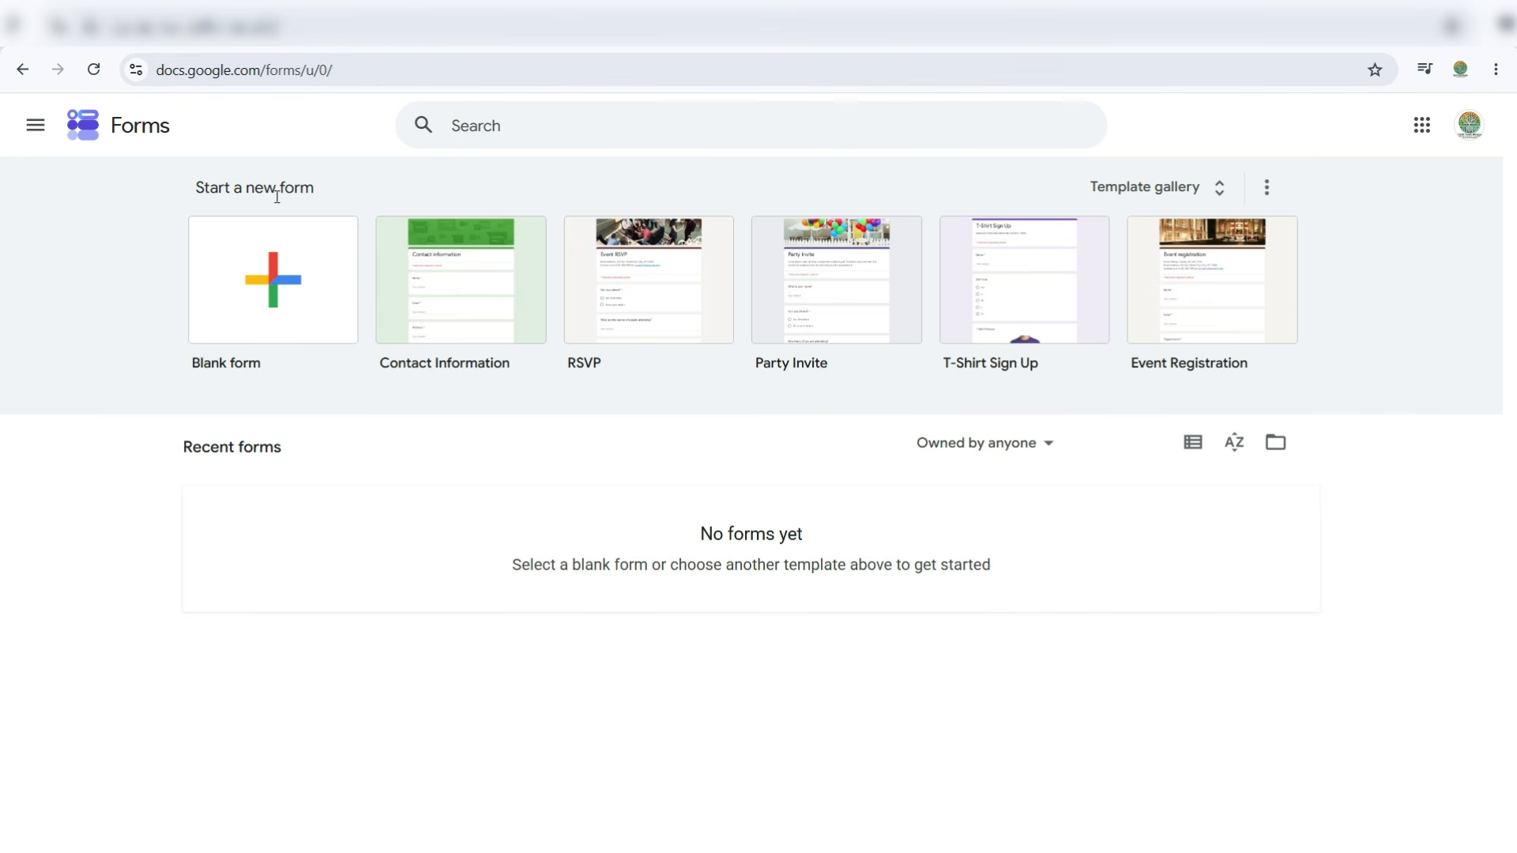
# - Create a blank form and title it 'রঙধনু ফ্যাশন কাস্টমার সাপোর্ট ফর্ম'
pyautogui.click(285, 288)
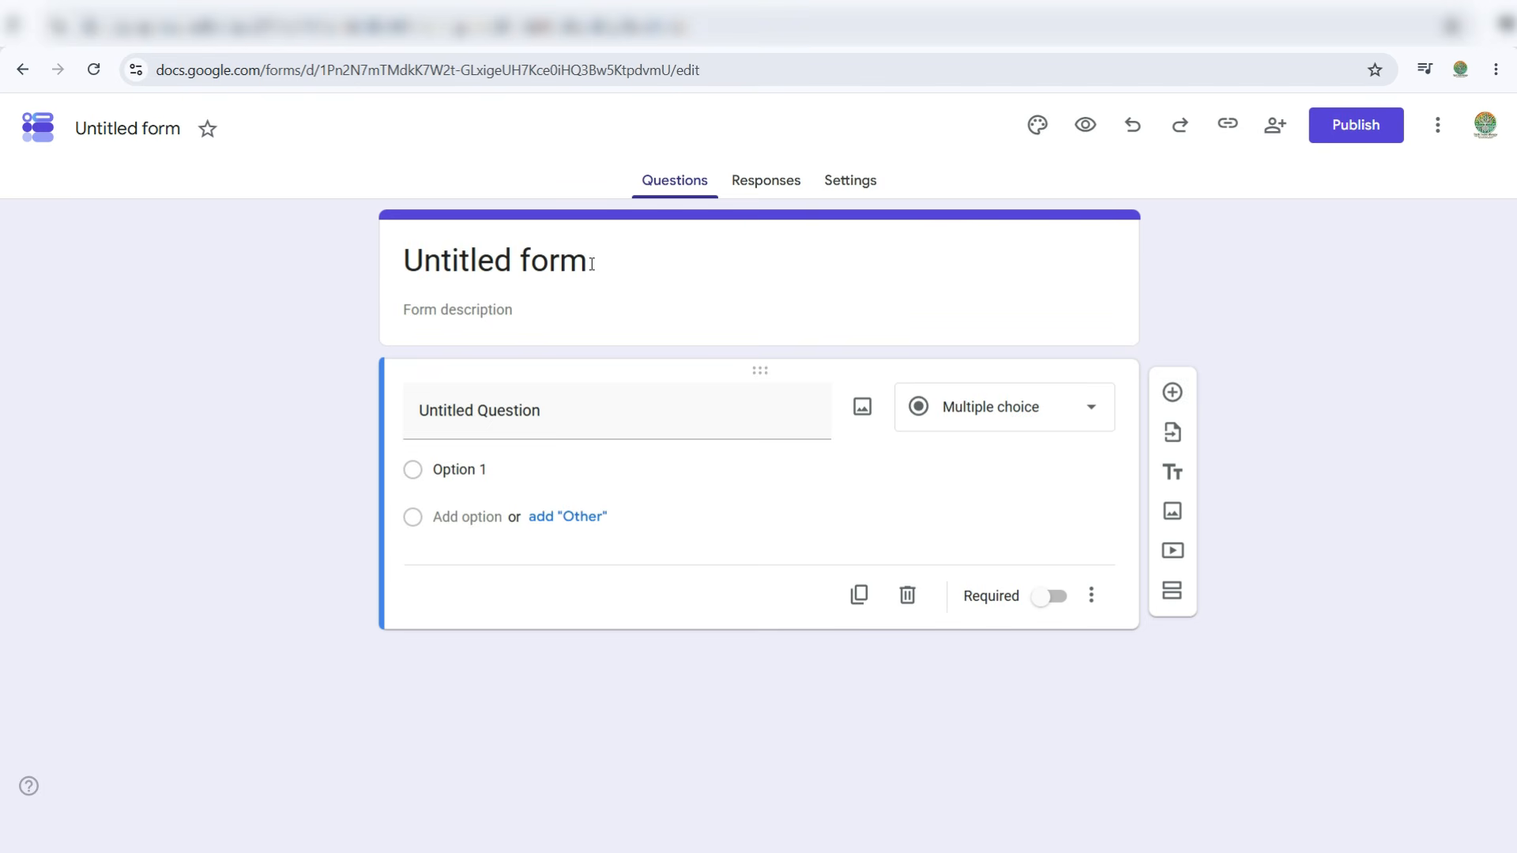
pyautogui.moveTo(592, 264); pyautogui.dragTo(377, 262)
pyautogui.click(127, 127)
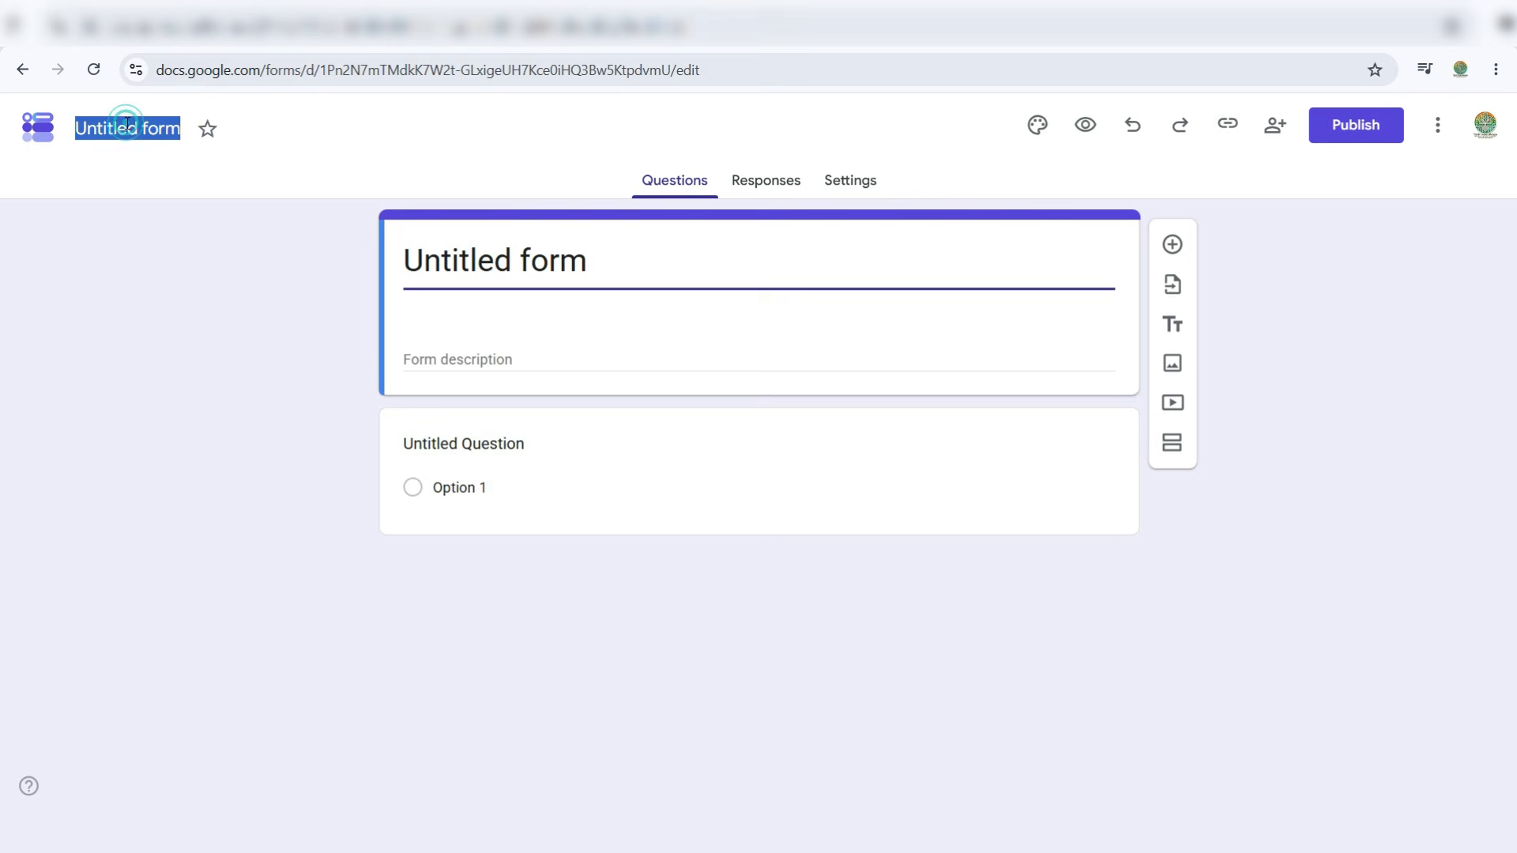
pyautogui.click(478, 245)
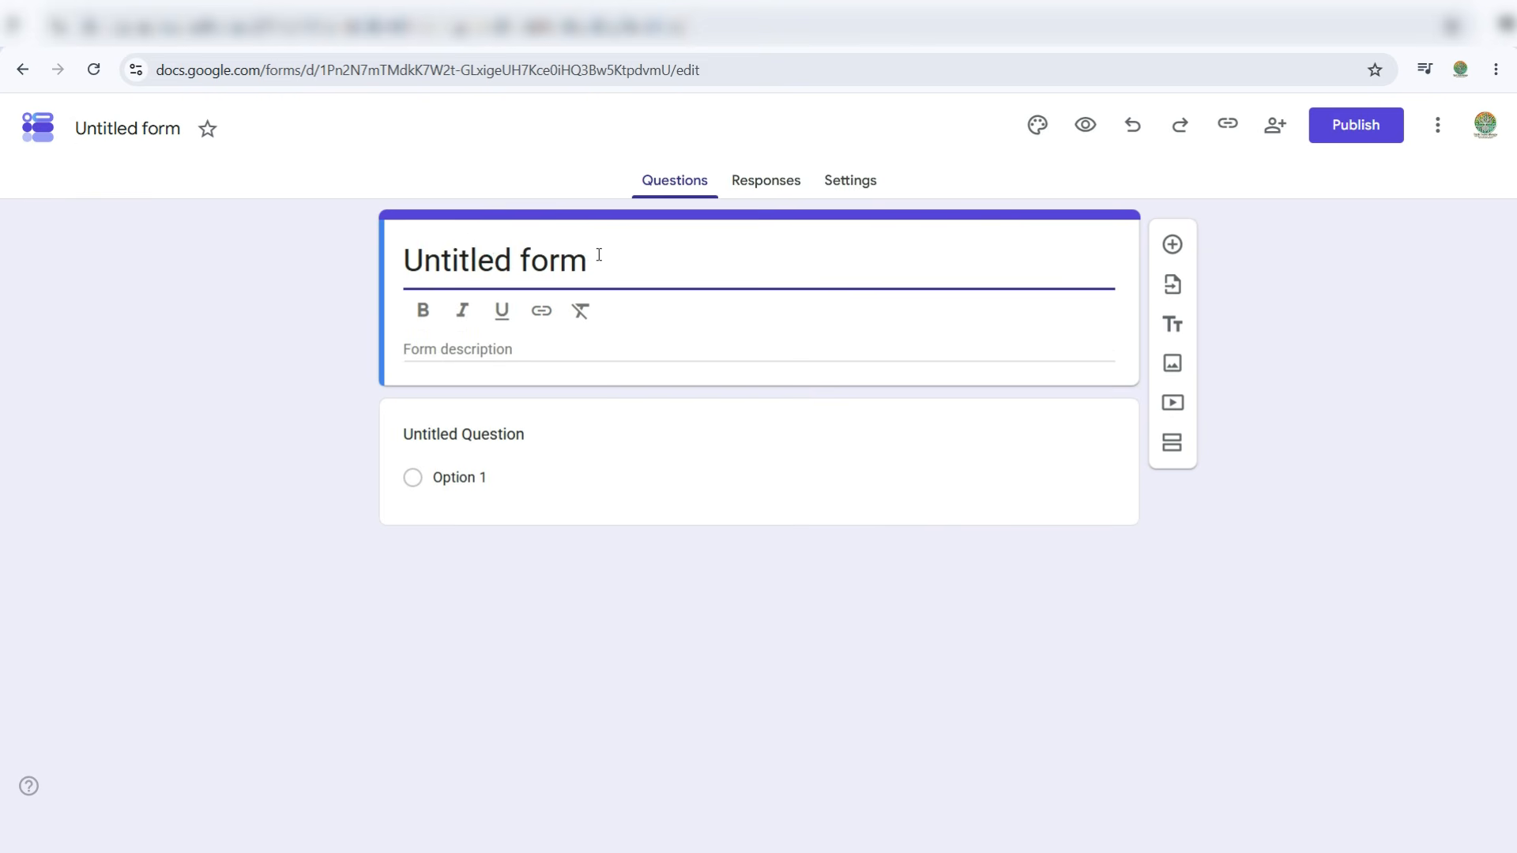
pyautogui.moveTo(597, 256); pyautogui.dragTo(390, 250)
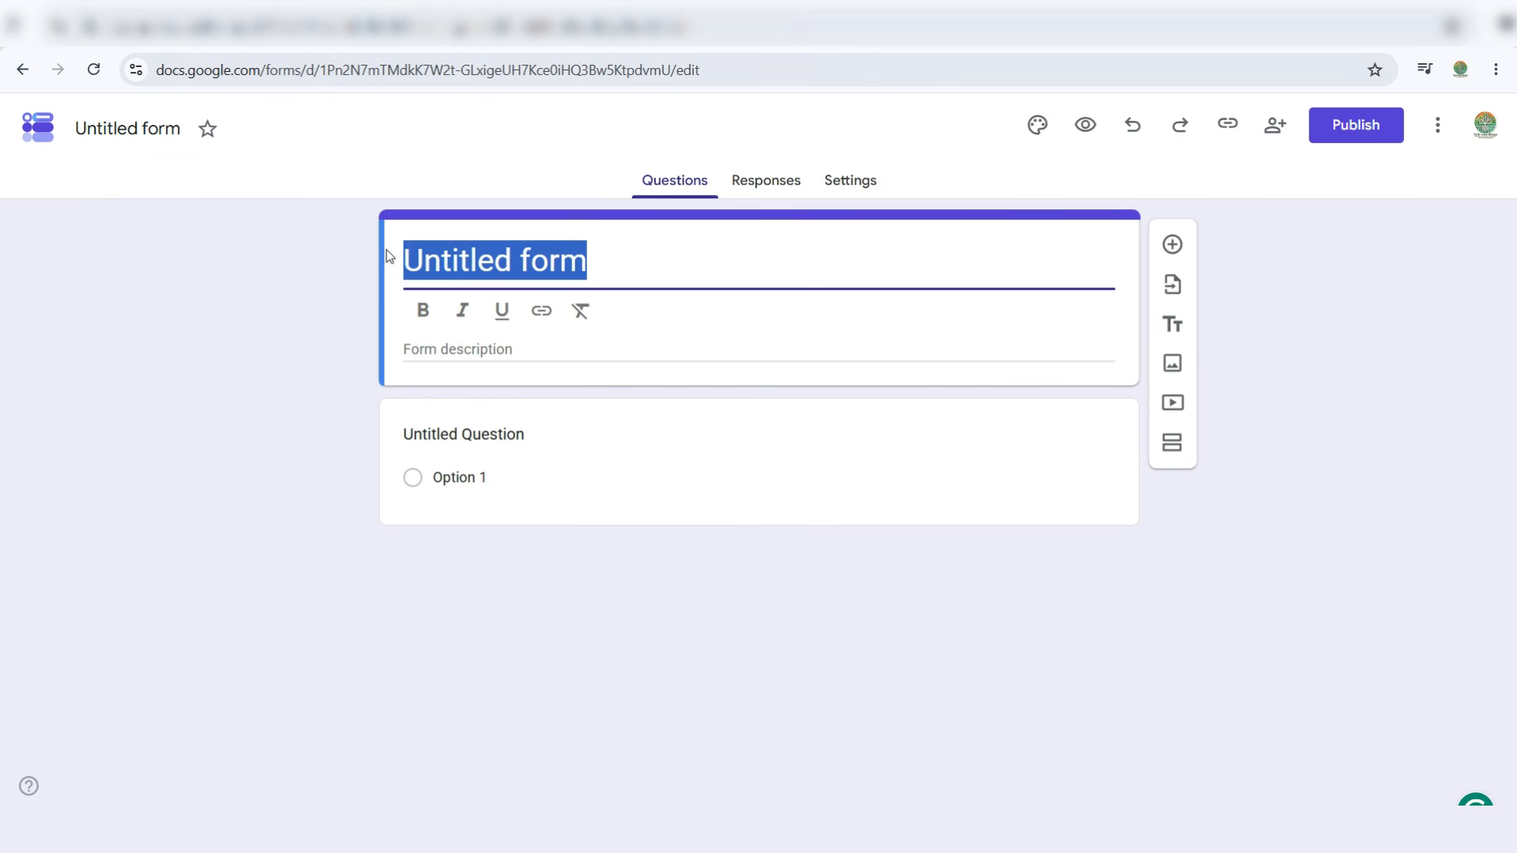
pyautogui.write('রঙধনু ফ্যাশন কাস্টমার সাপোর্ট ফর্ম')
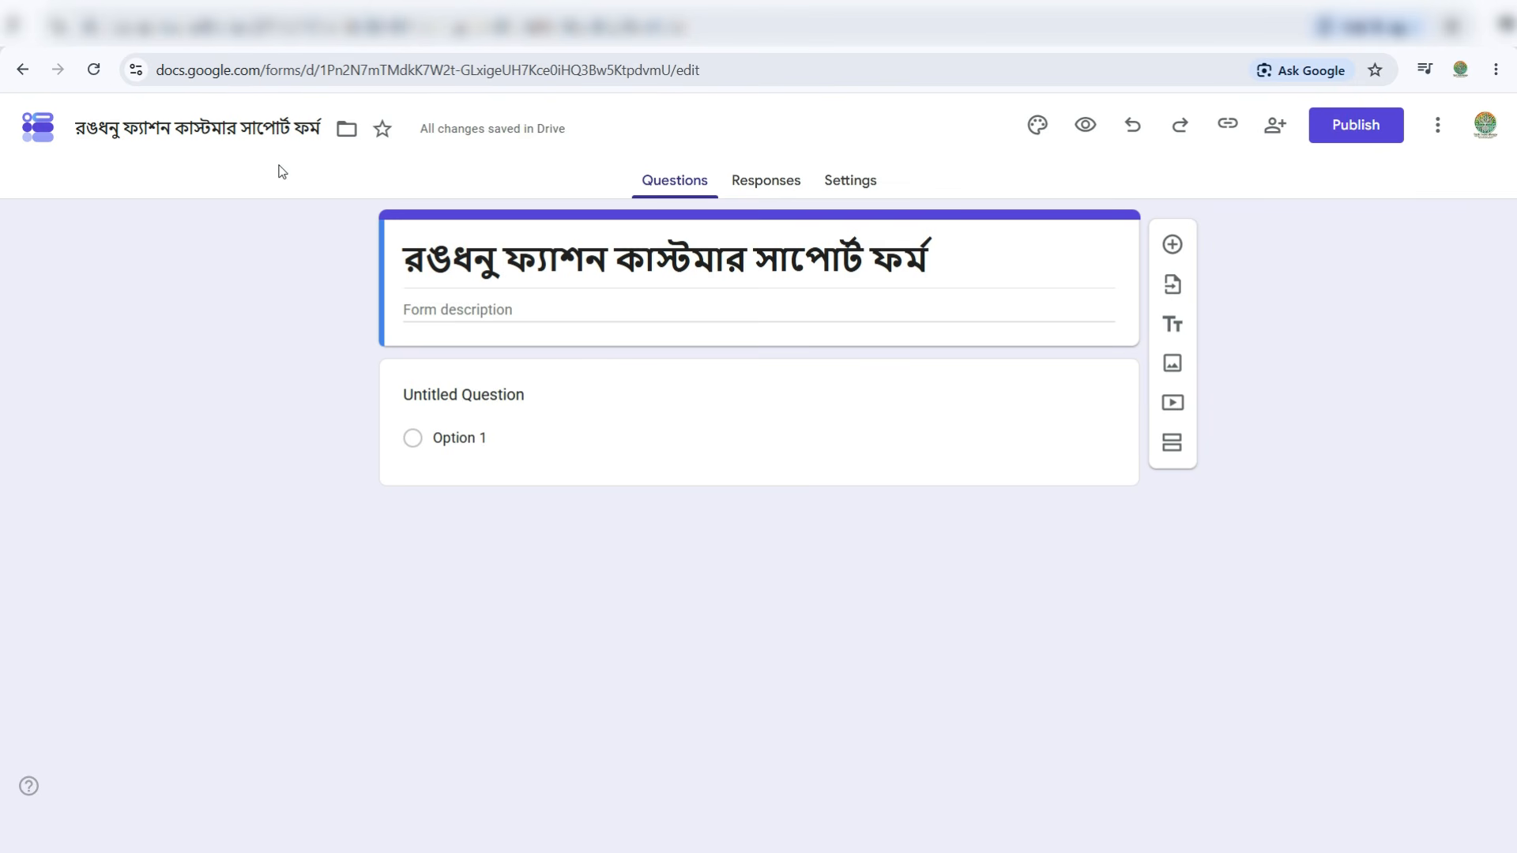
pyautogui.click(429, 309)
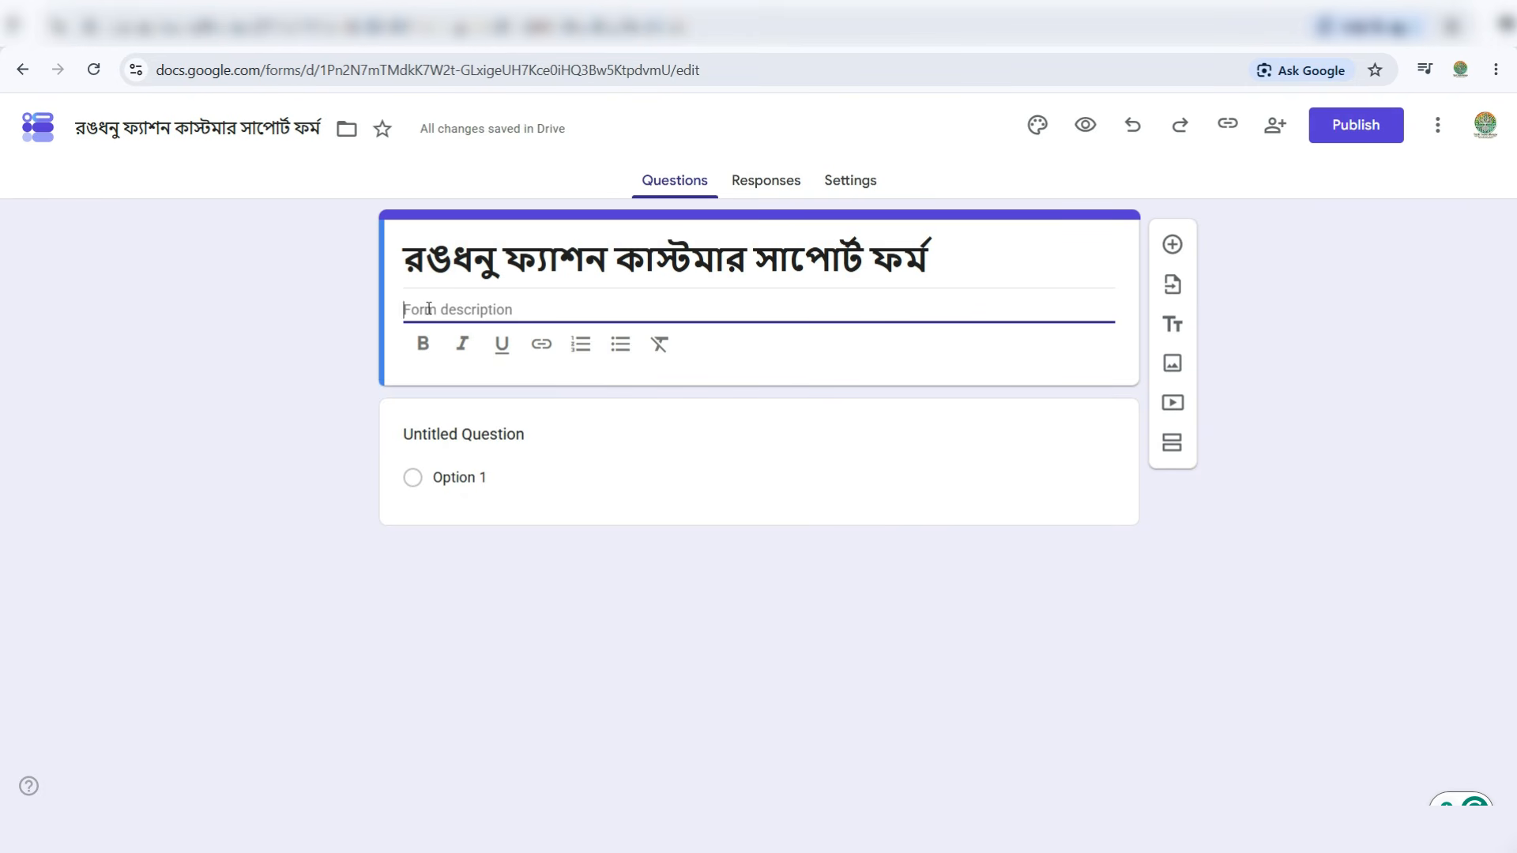
# - Add the description 'আপনার অর্ডার, ডেলিভারি, রিটার্ন অথবা অন্য কোনো সমস্যা সম্পর্কে বিস্তারিত লিখুন।' and insert a fresh question
pyautogui.write('আপনার অর্ডার, ডেলিভারি, রিটার্ন অথবা অন্য কোনো সমস্যা সম্পর্কে বিস্তারিত লিখুন।')
pyautogui.click(186, 501)
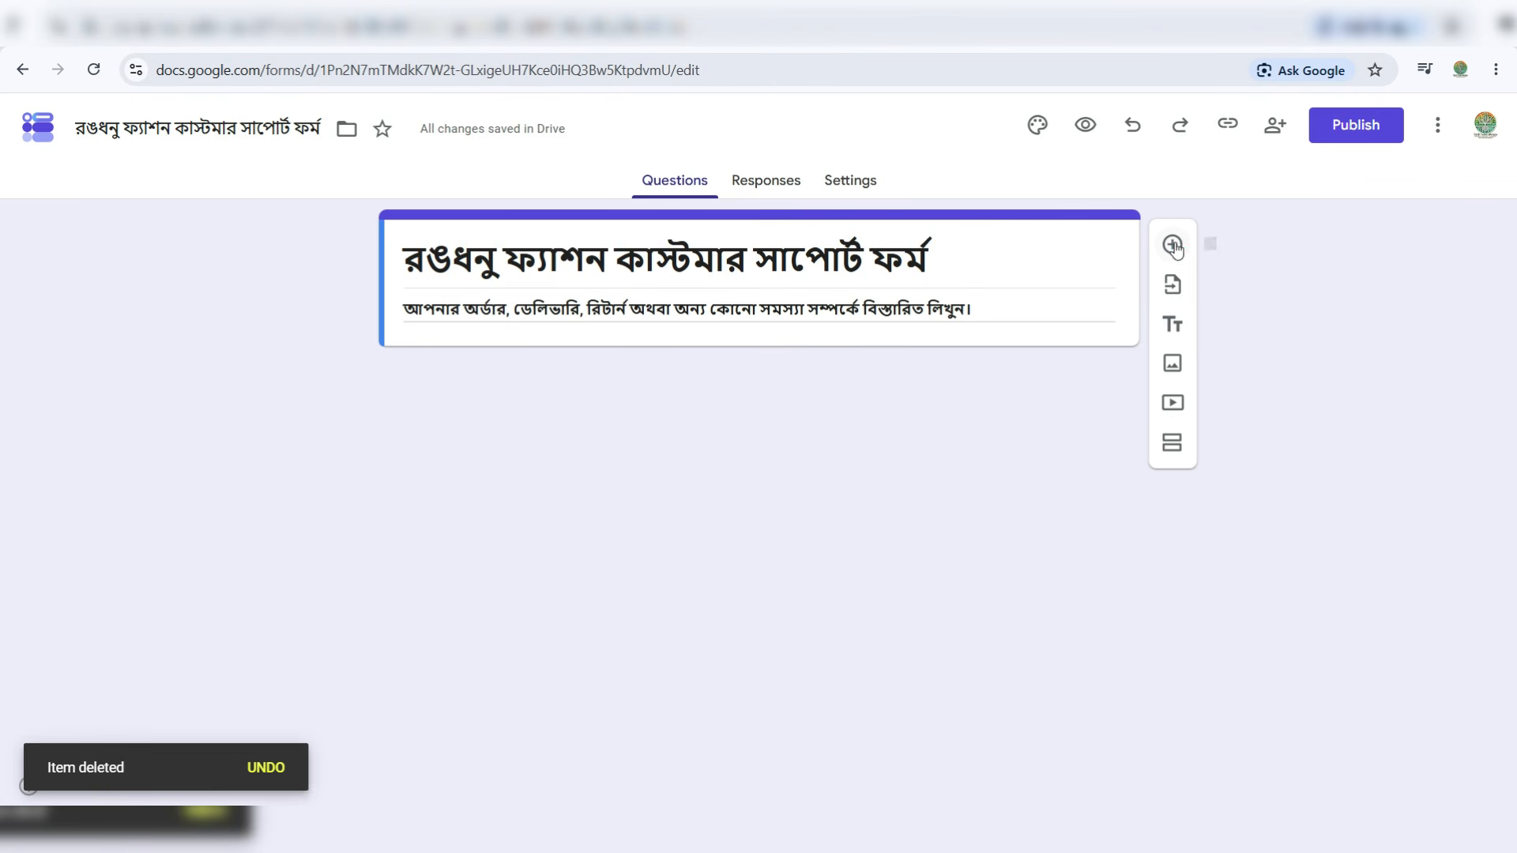
pyautogui.click(1174, 246)
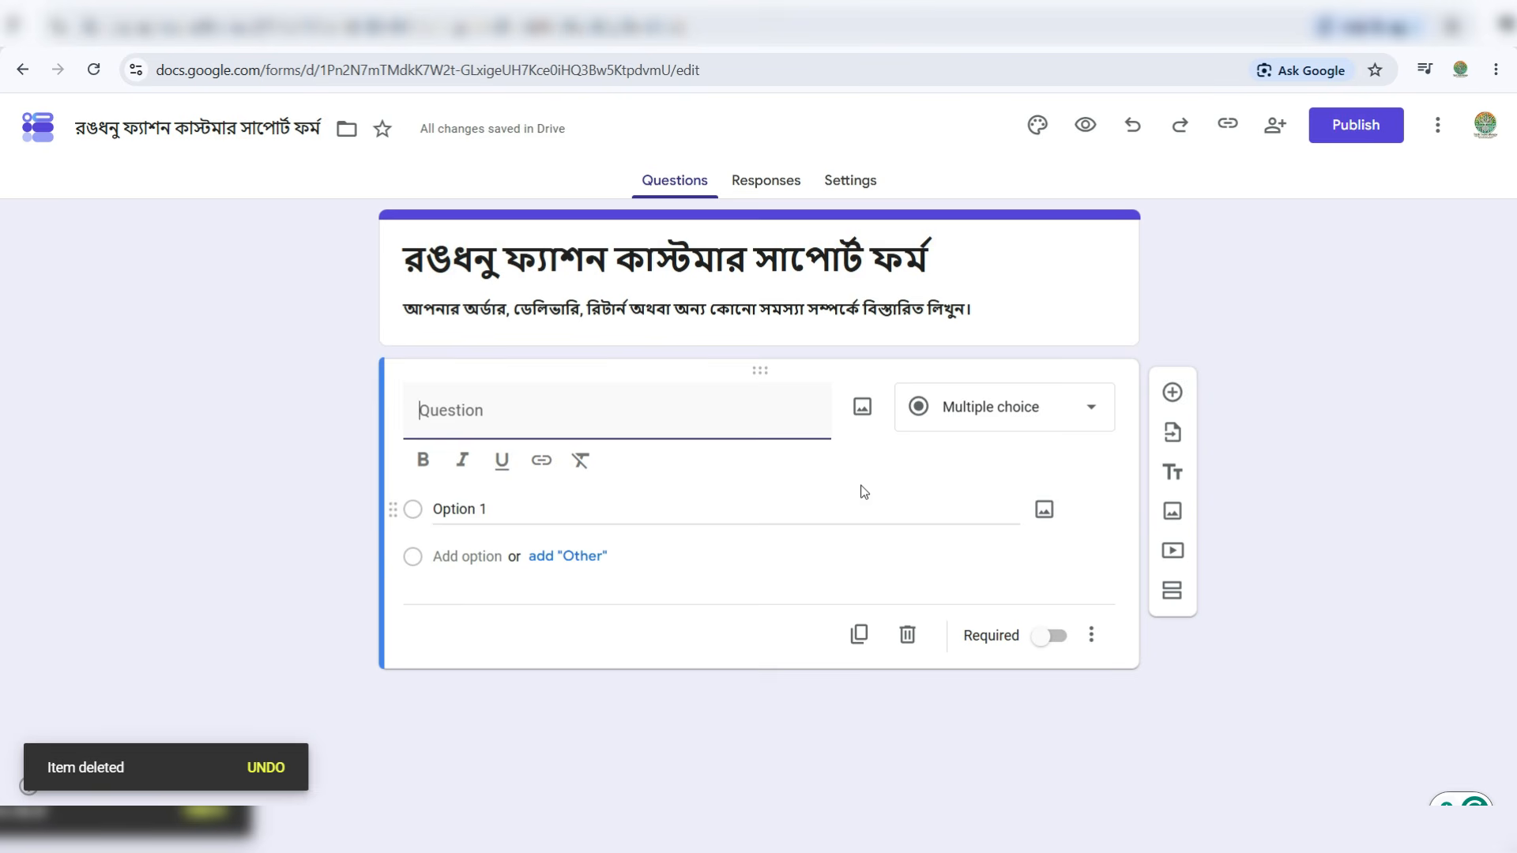
# - Enter 'আপনার নাম' as the first question and set its type to Short answer
pyautogui.click(622, 411)
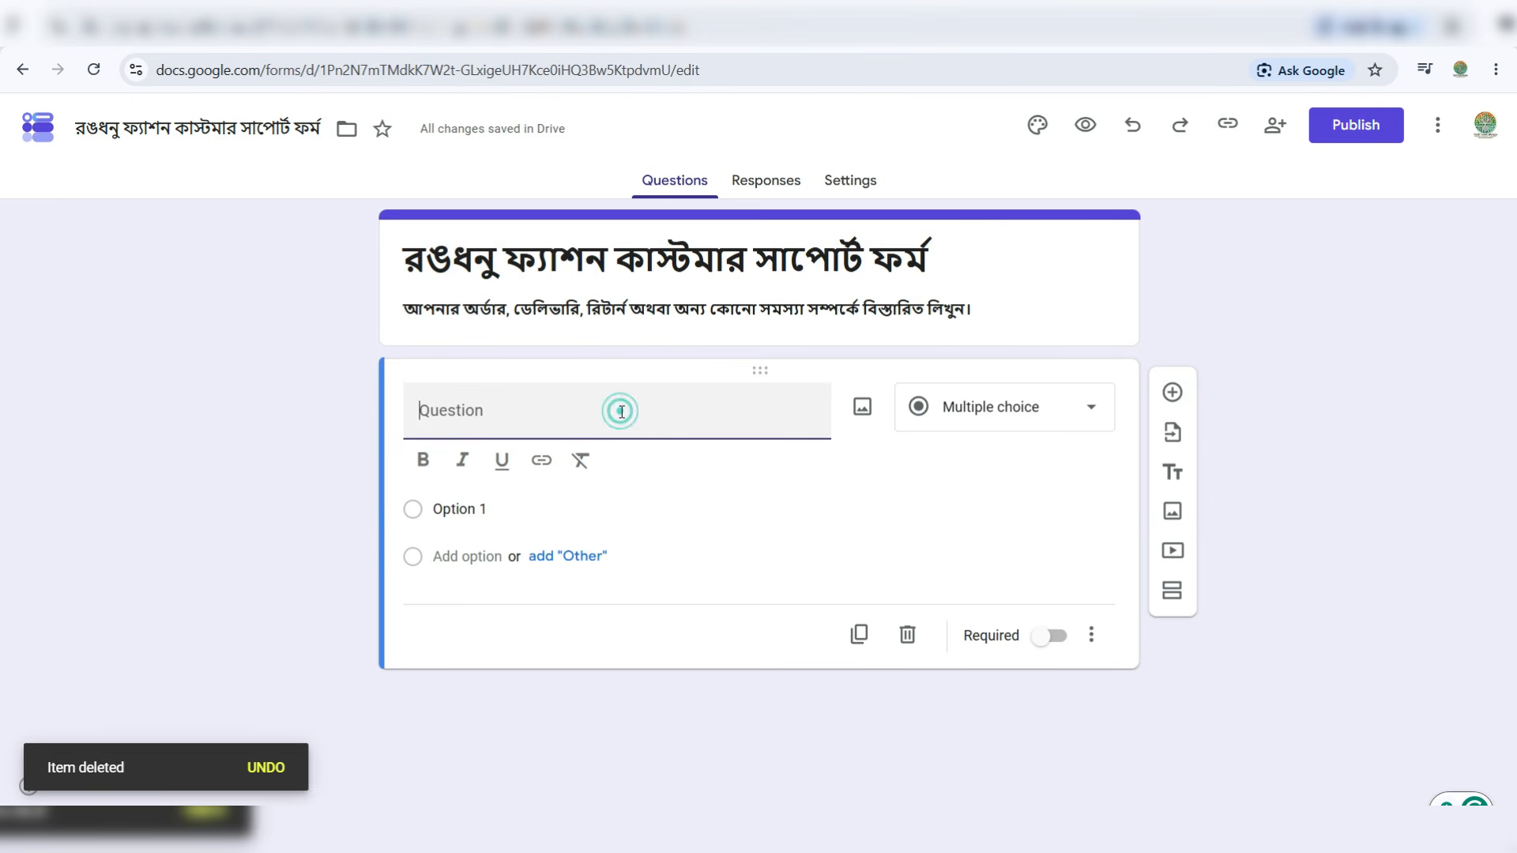
pyautogui.write('আপনার নাম')
pyautogui.click(576, 410)
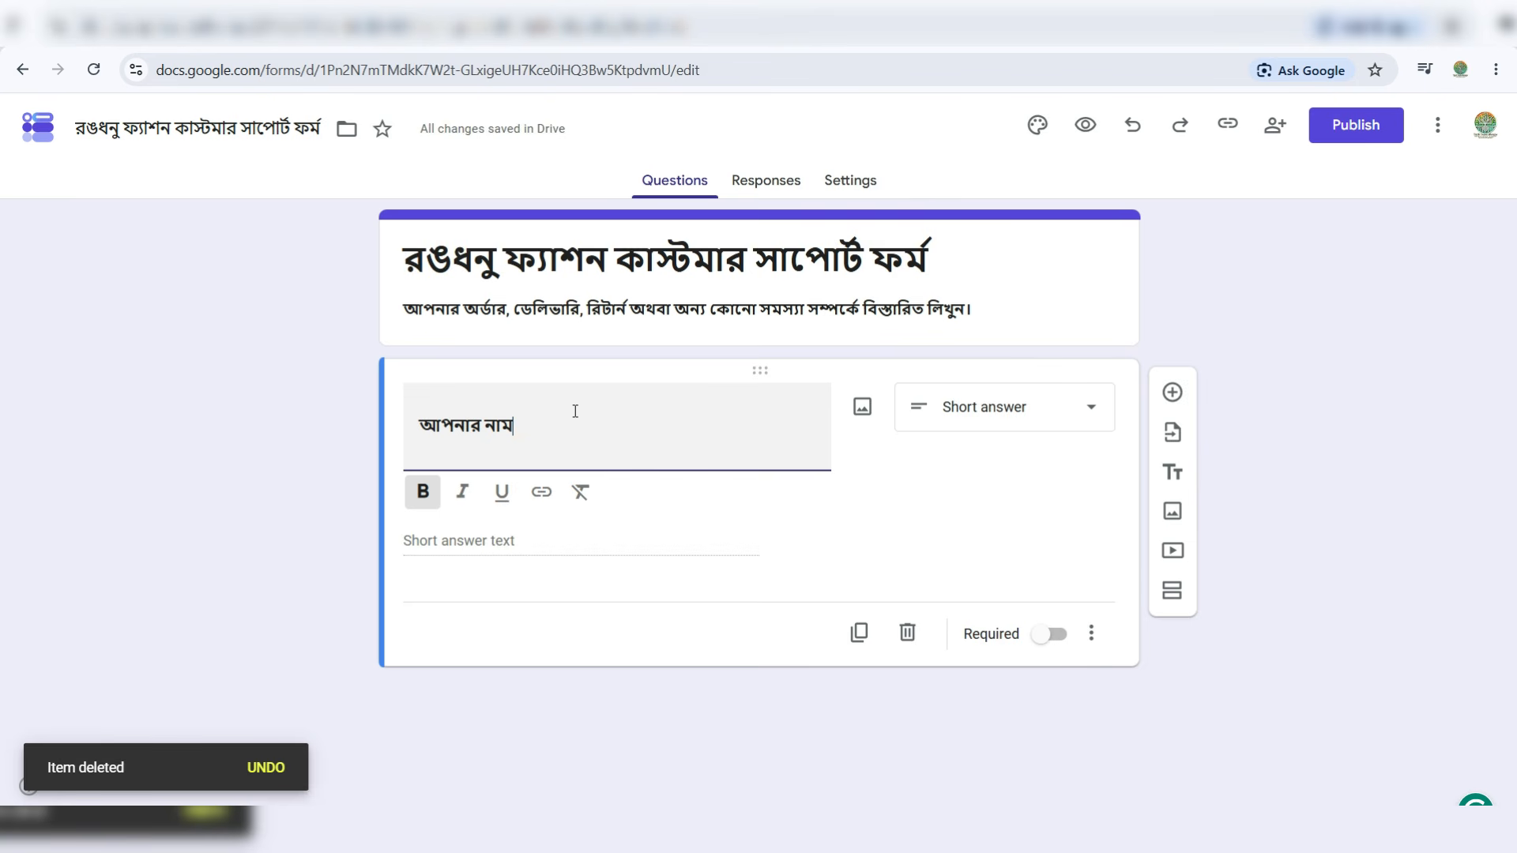
pyautogui.click(1017, 416)
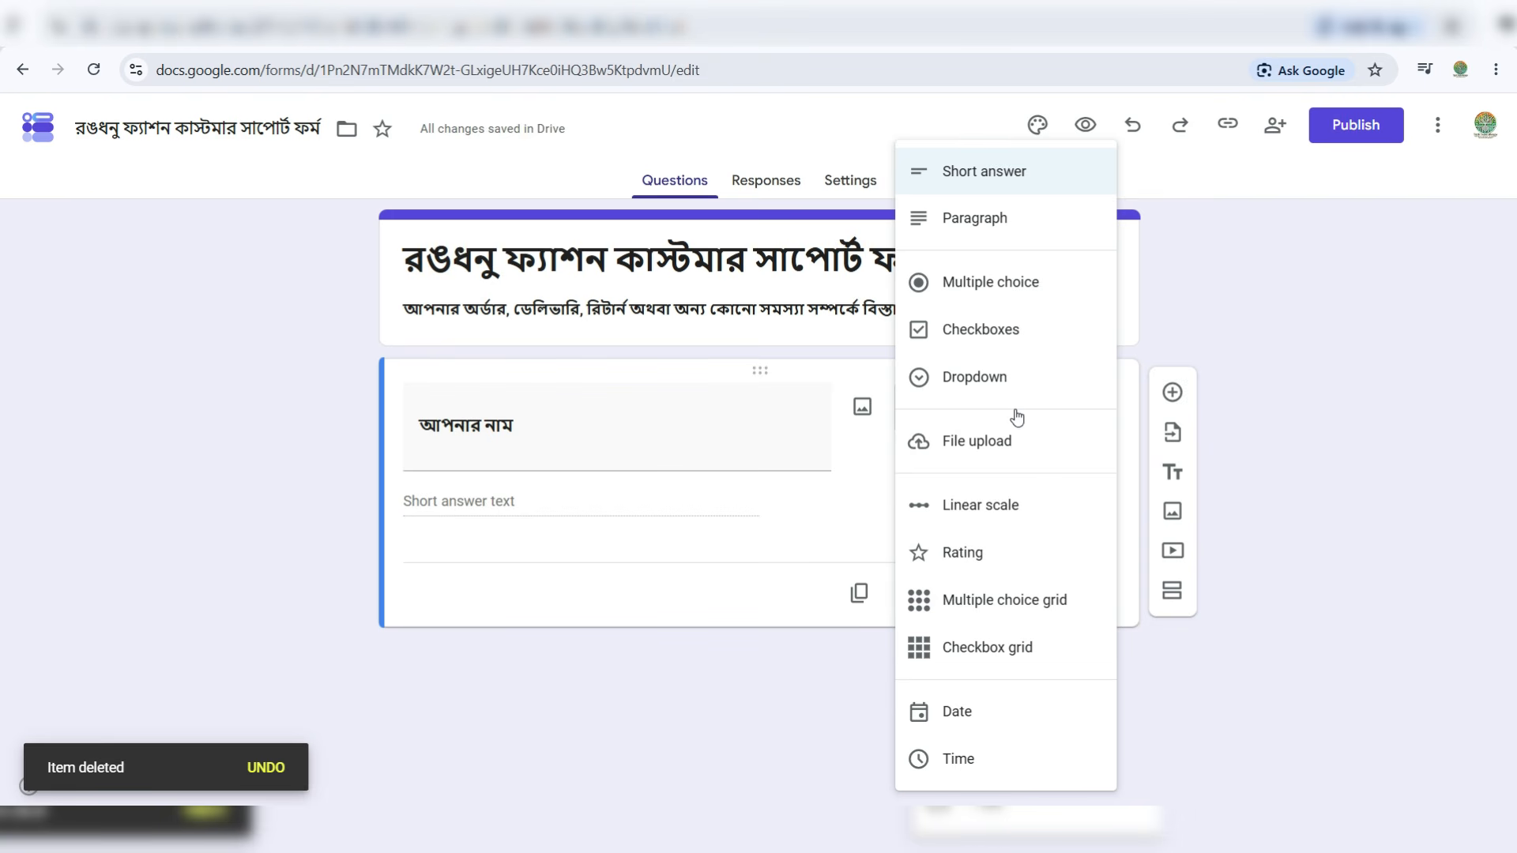
pyautogui.click(998, 174)
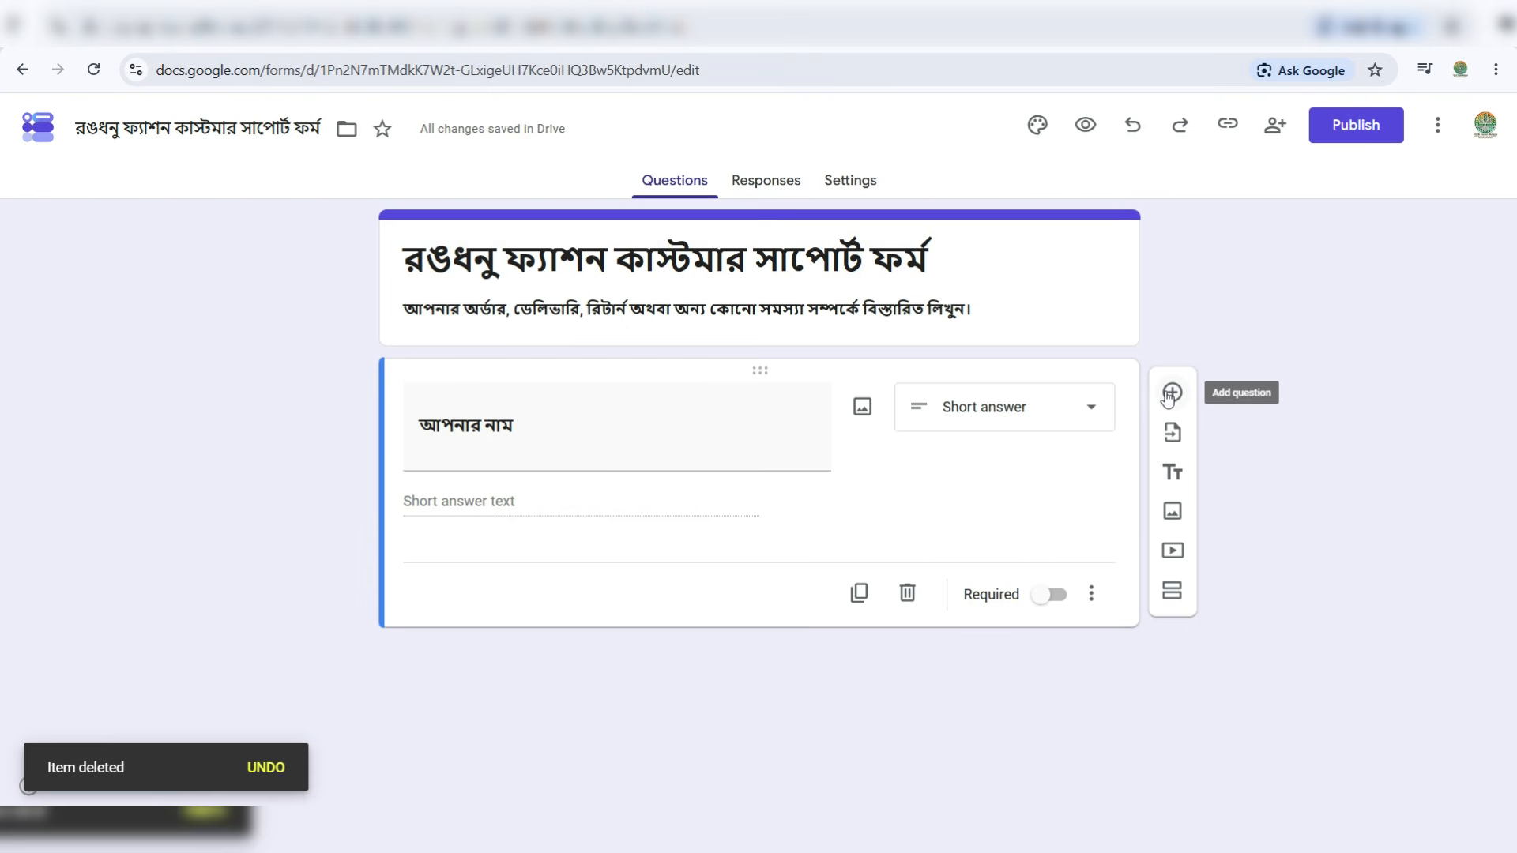
# - Add a short-answer question asking for the customer's phone number or email
pyautogui.click(1171, 393)
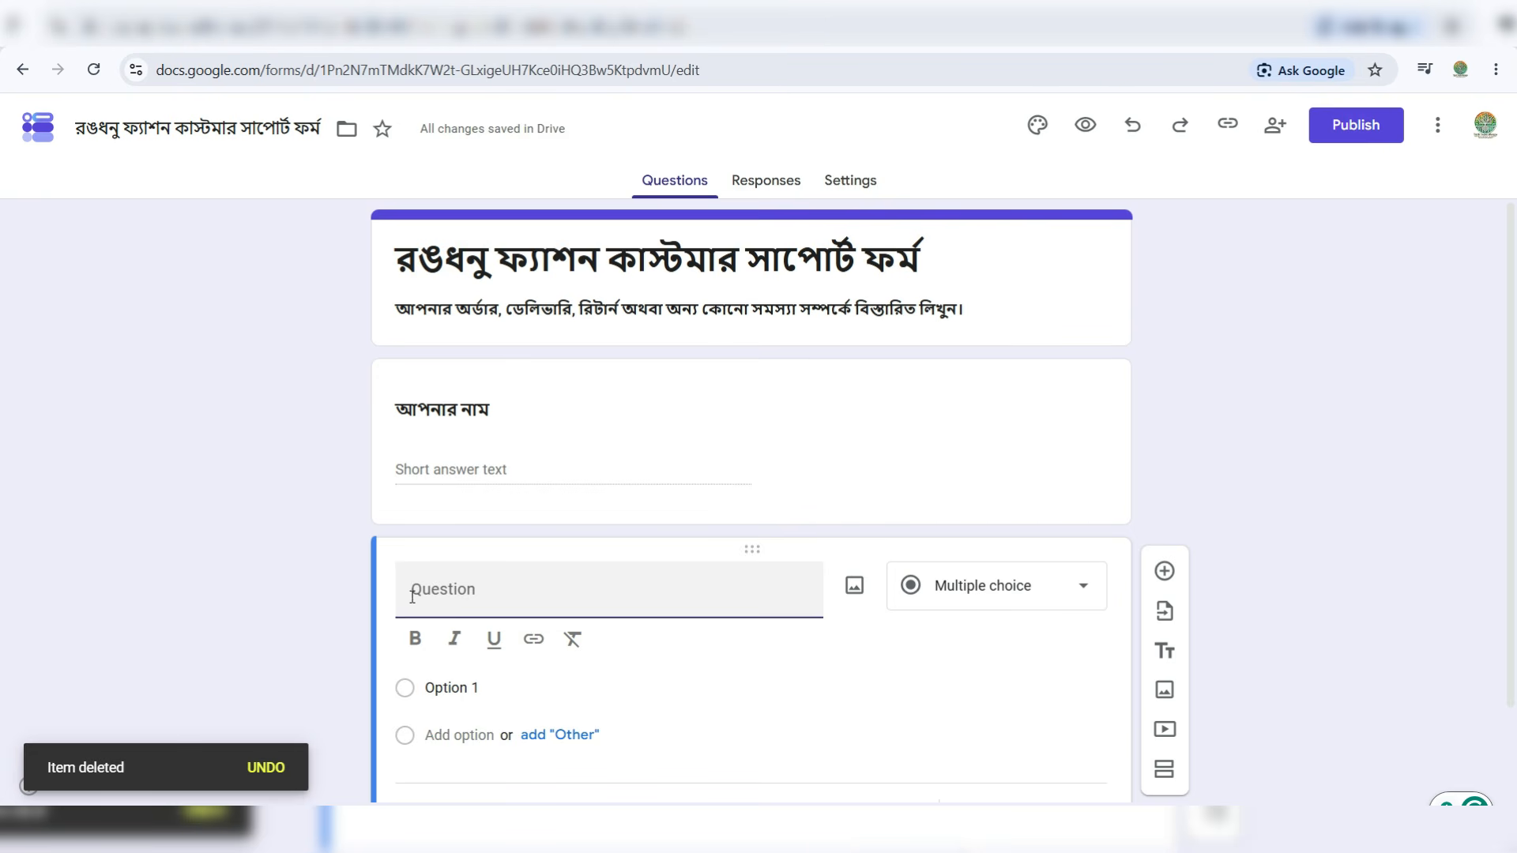
pyautogui.write('আপনার ফোন নম্বর অথবা ইমেইল')
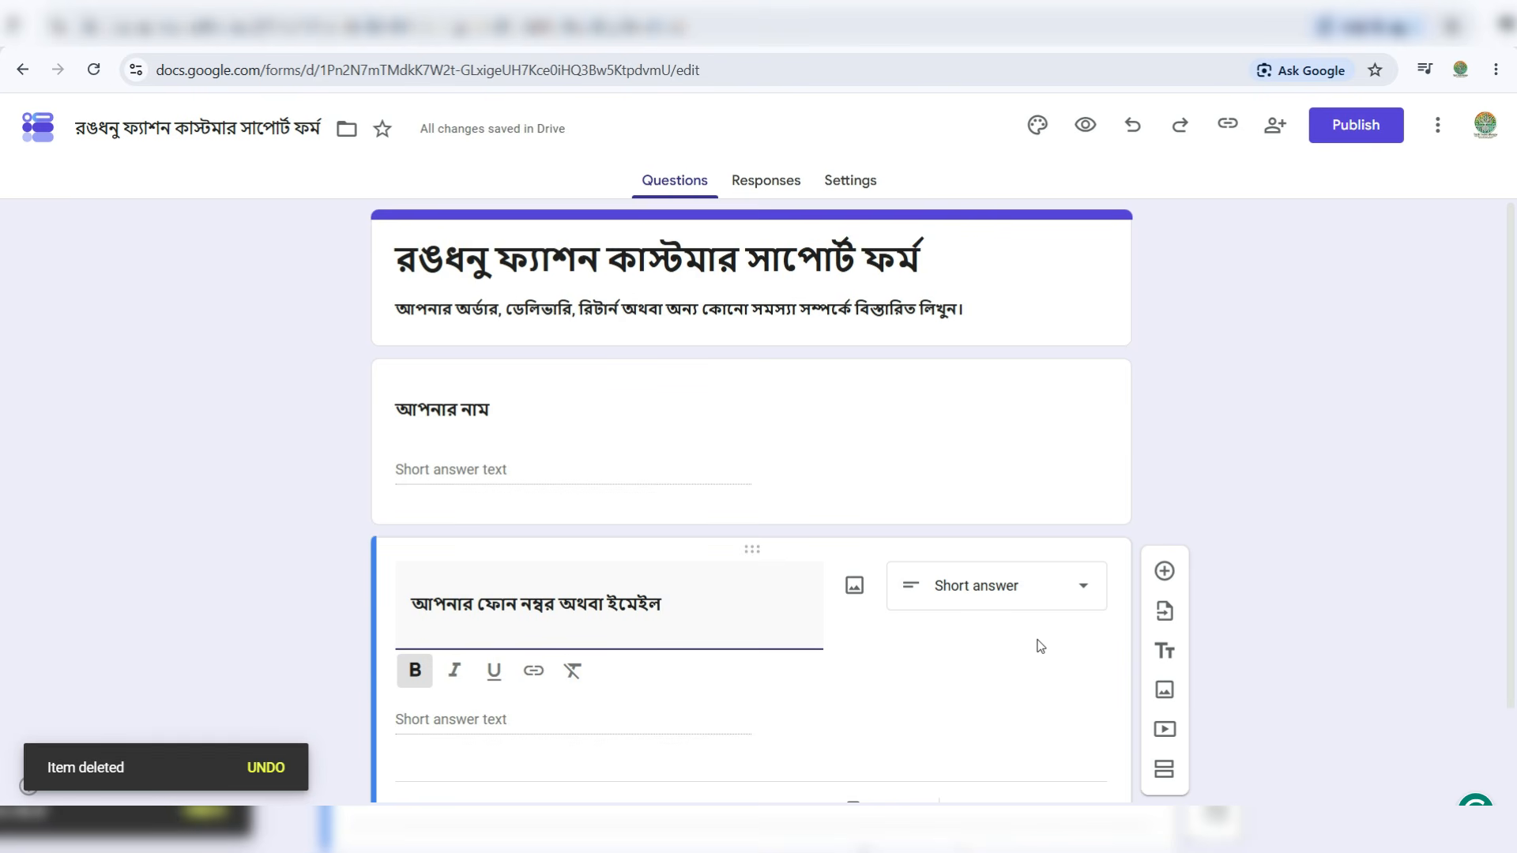
pyautogui.scroll(-1, 1040, 646)
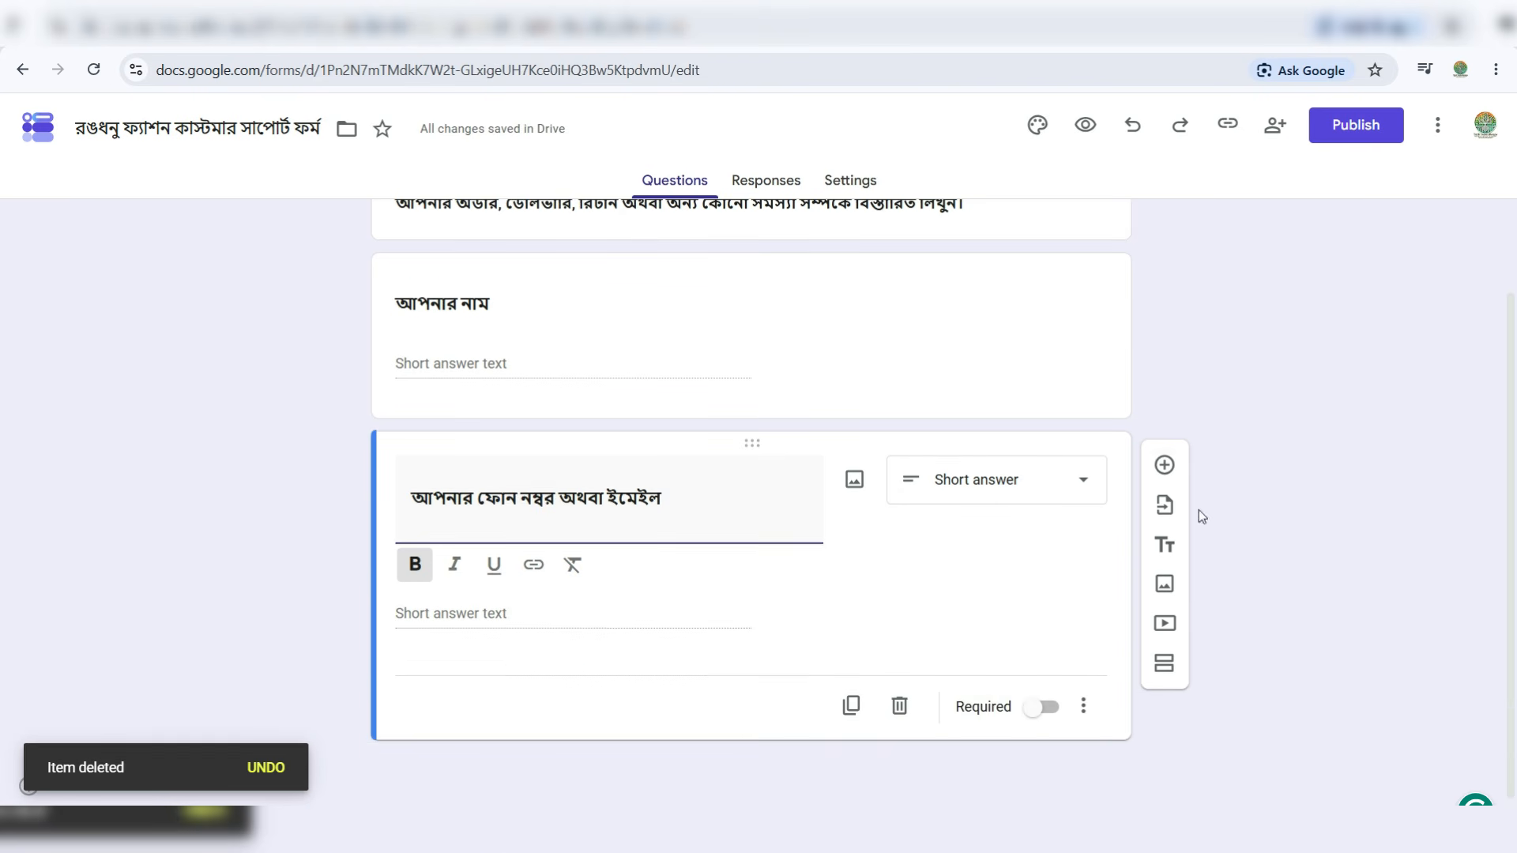
# - Add a Paragraph question for describing the problem, followed by a blank new question
pyautogui.click(1164, 467)
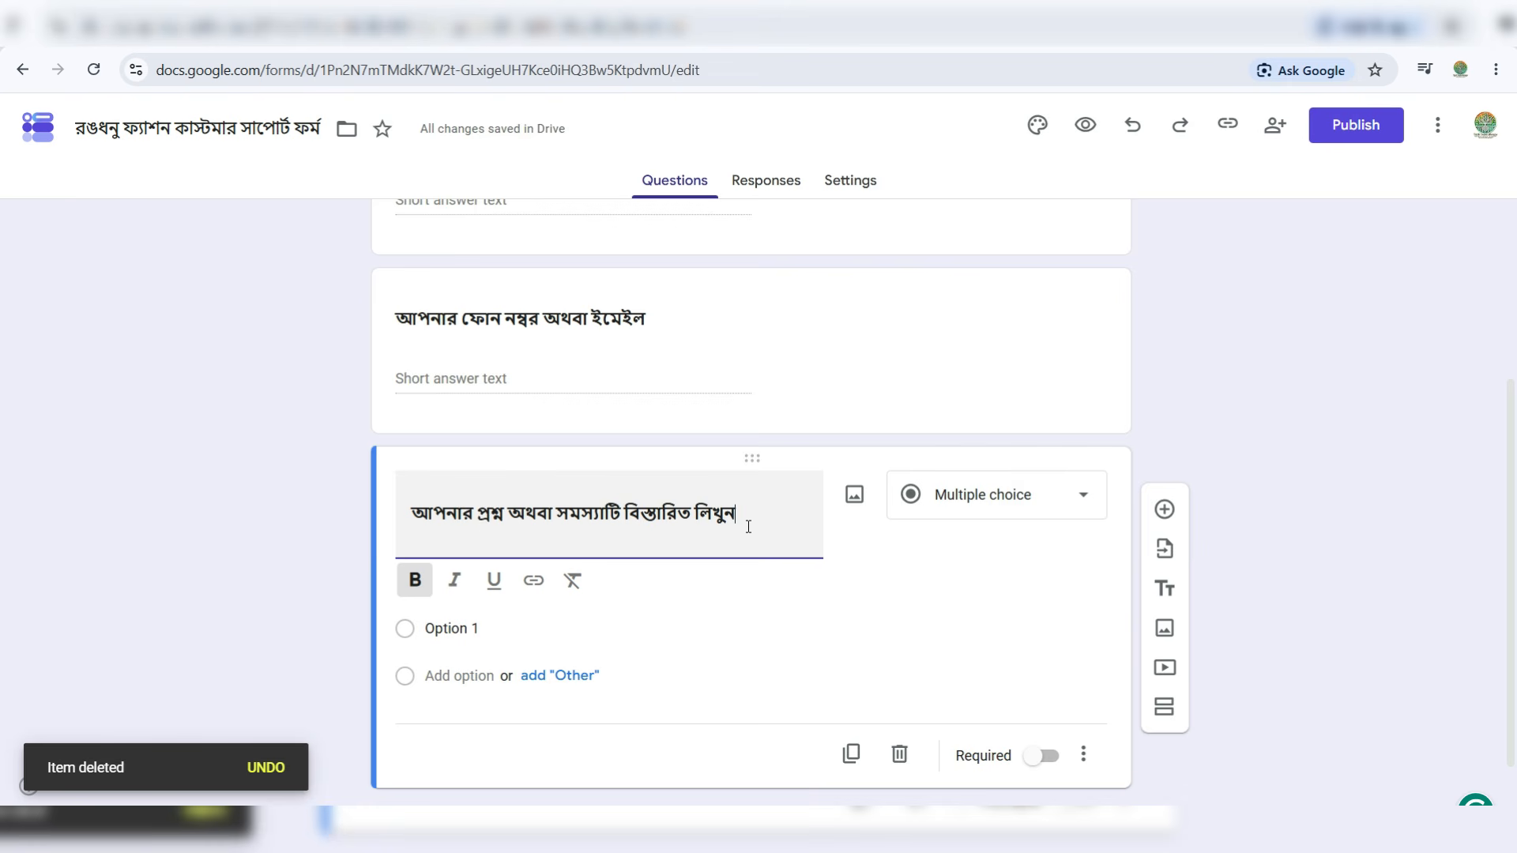
pyautogui.click(973, 498)
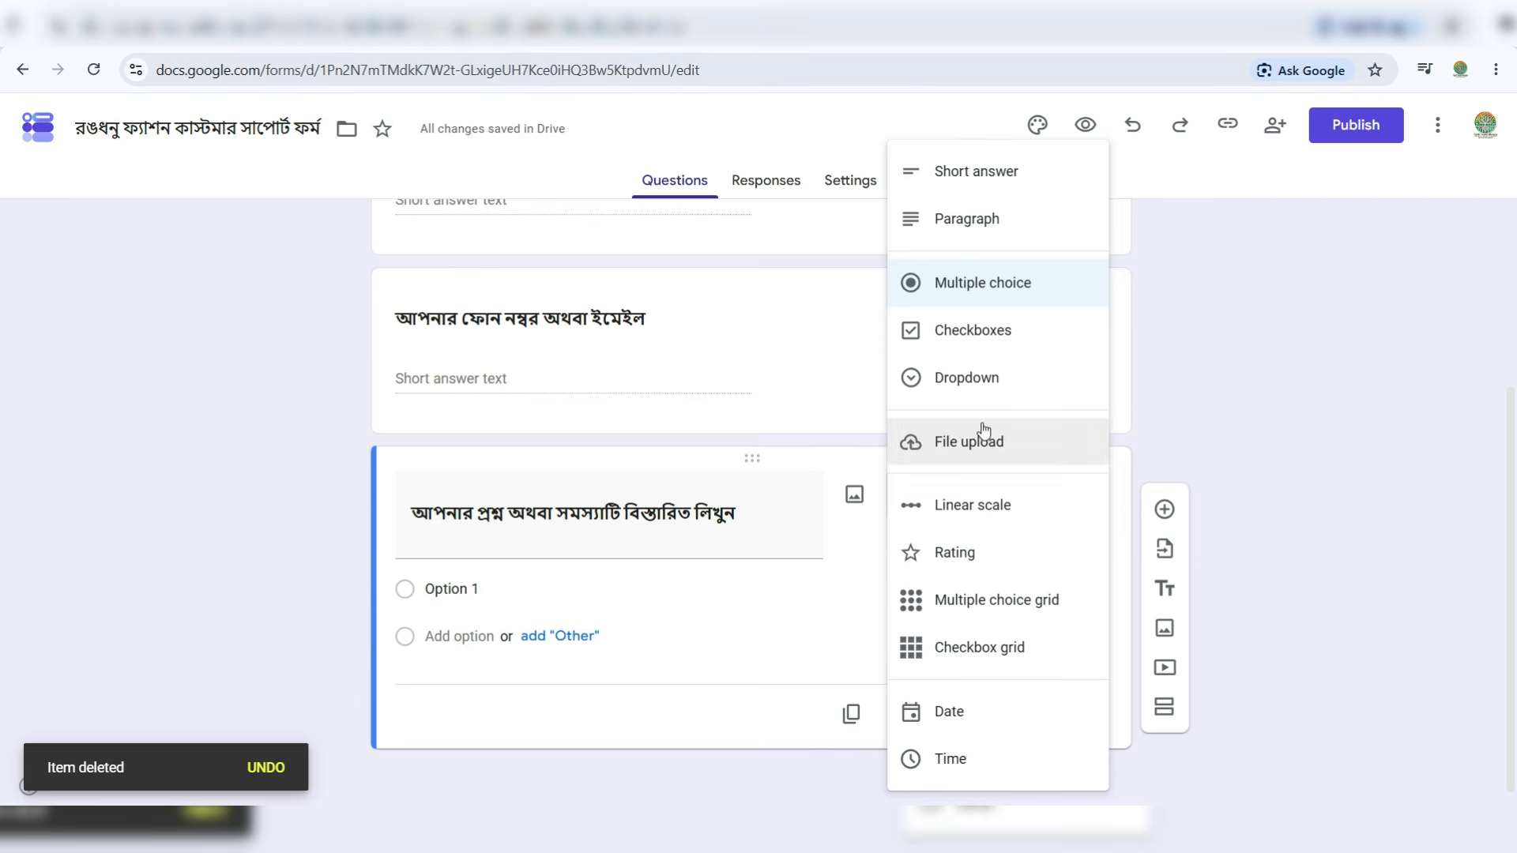
pyautogui.click(977, 225)
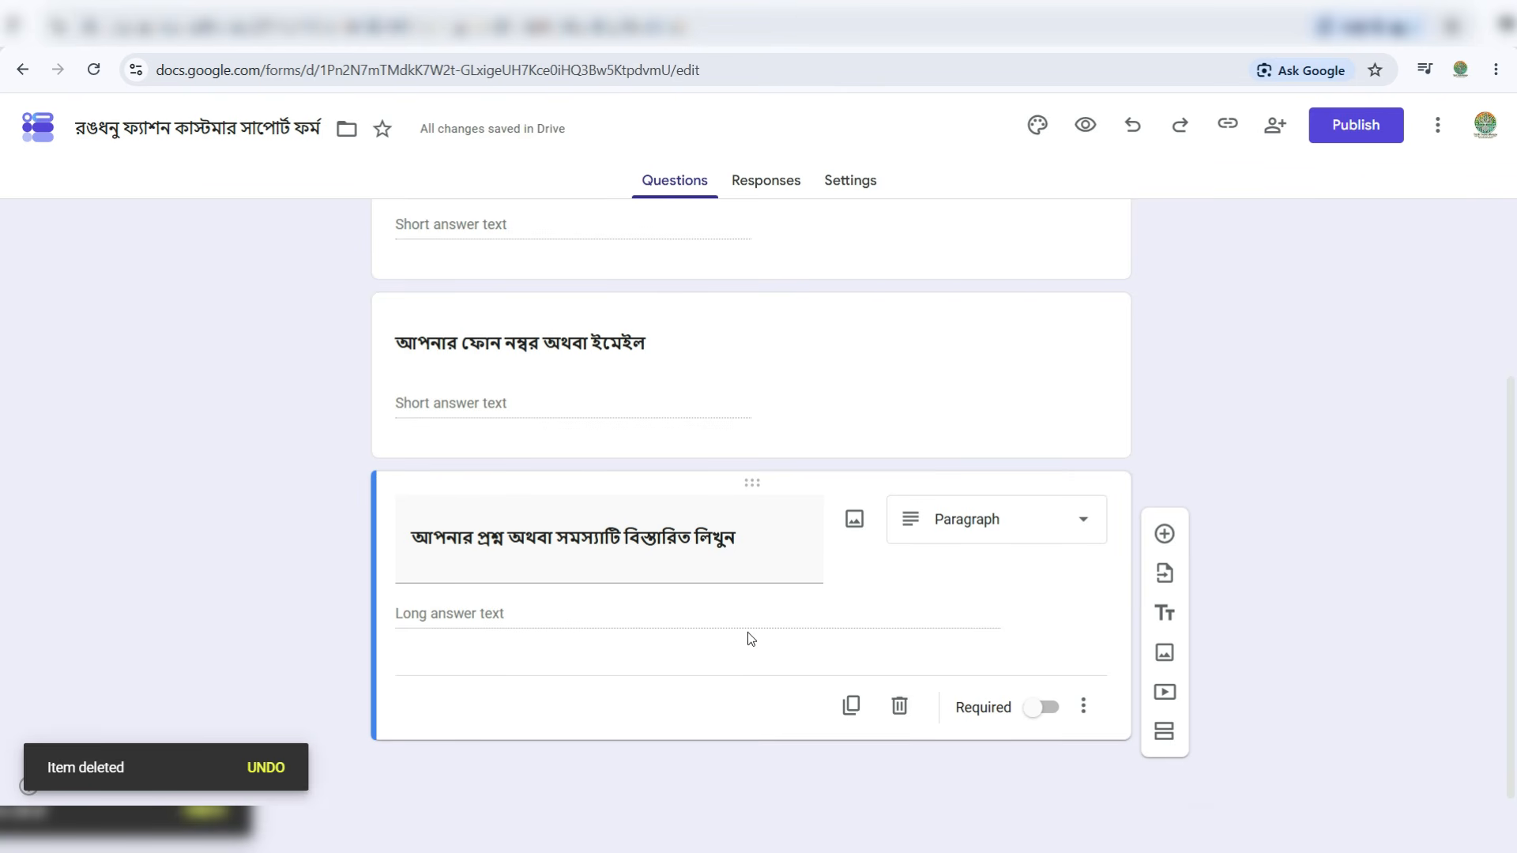
pyautogui.click(1164, 534)
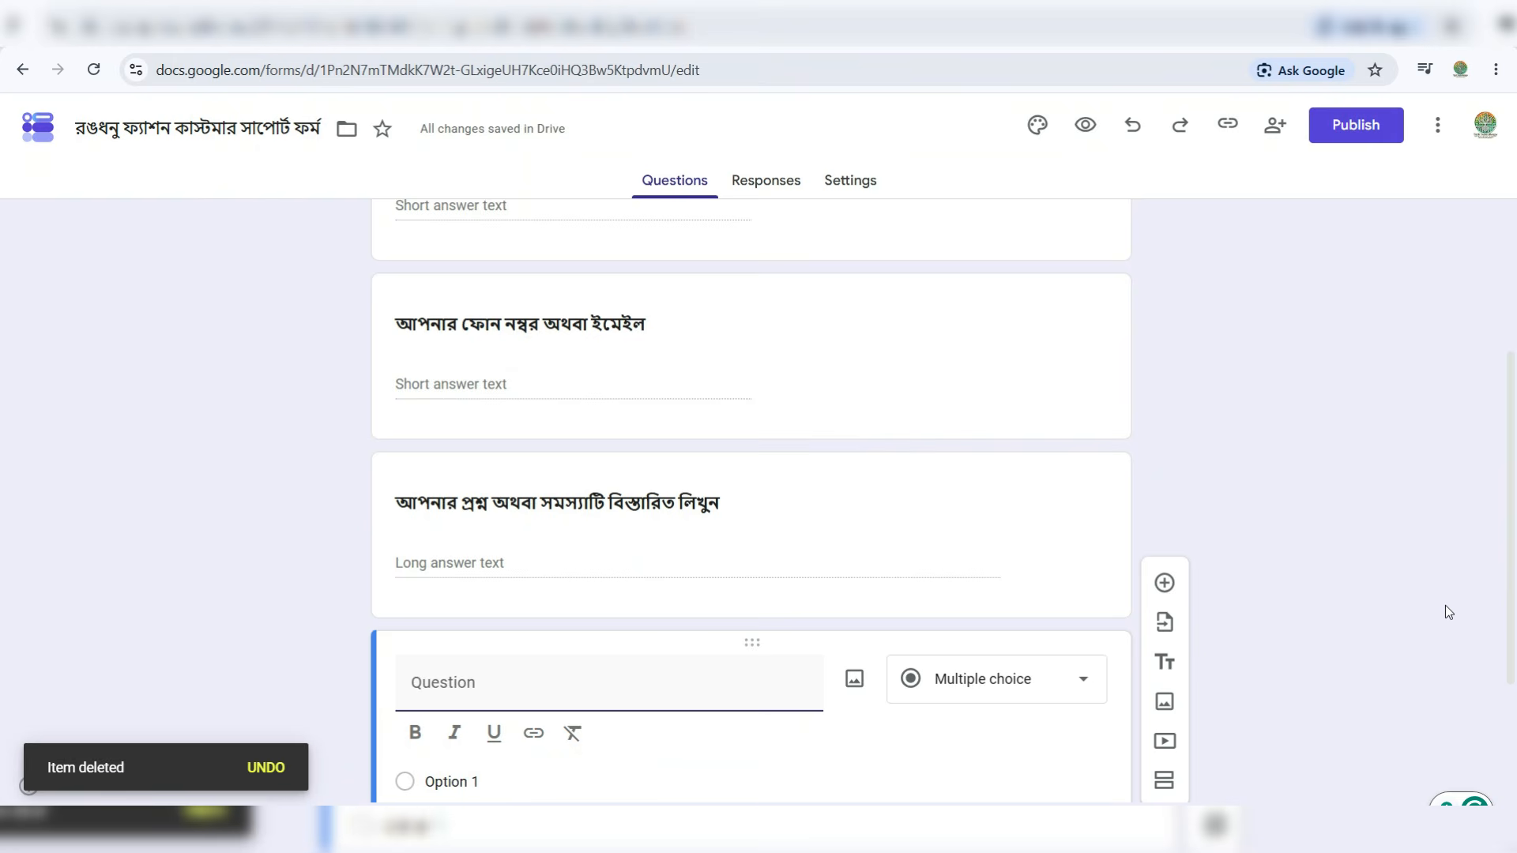
pyautogui.scroll(6, 1443, 606)
pyautogui.scroll(-10, 1443, 606)
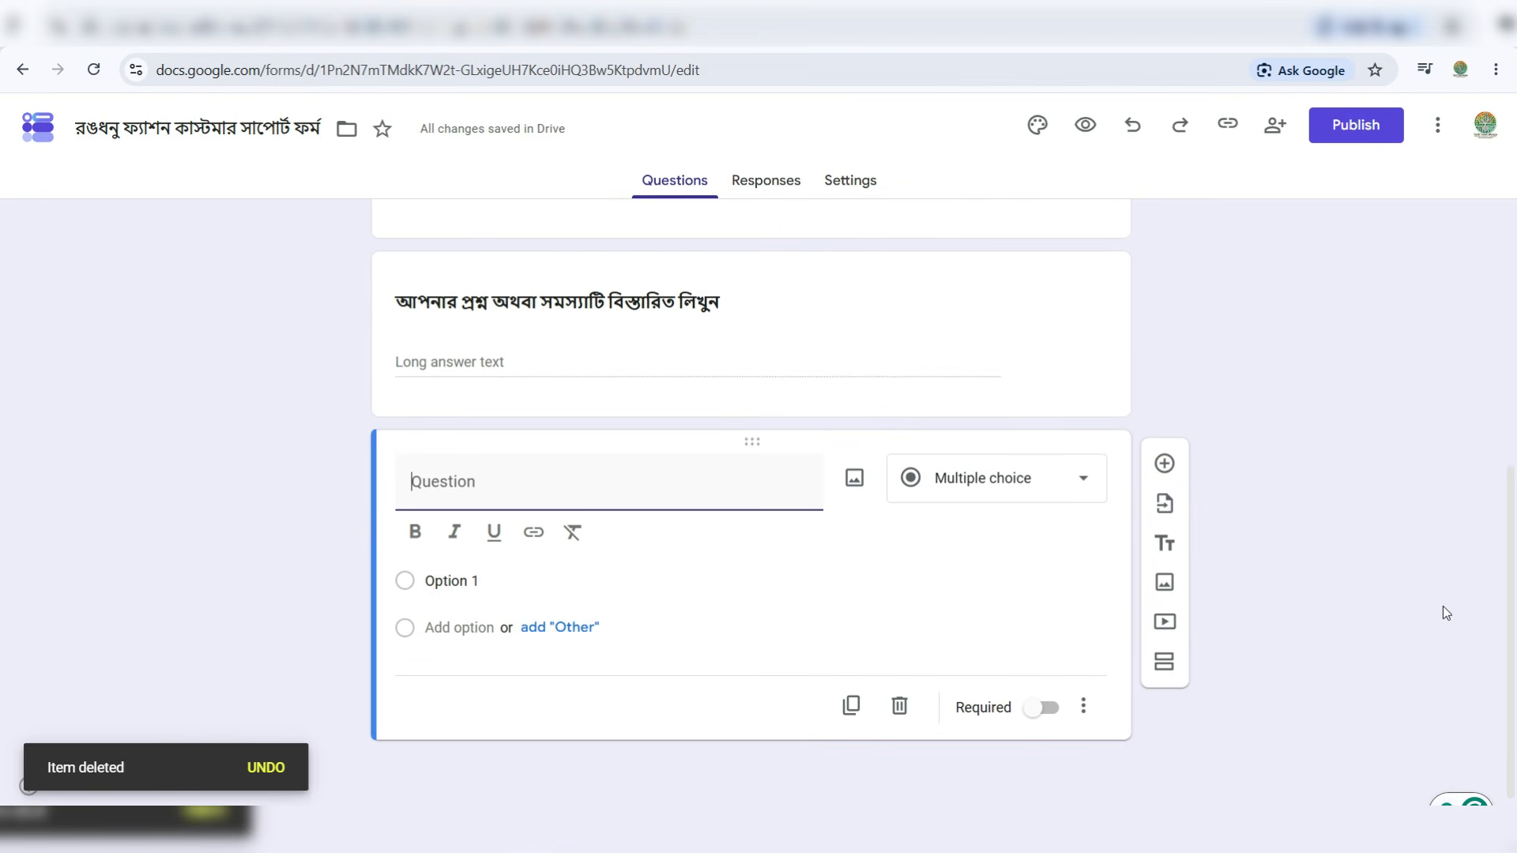
pyautogui.write('এই মেসেজটি কোথা থেকে এসেছে?')
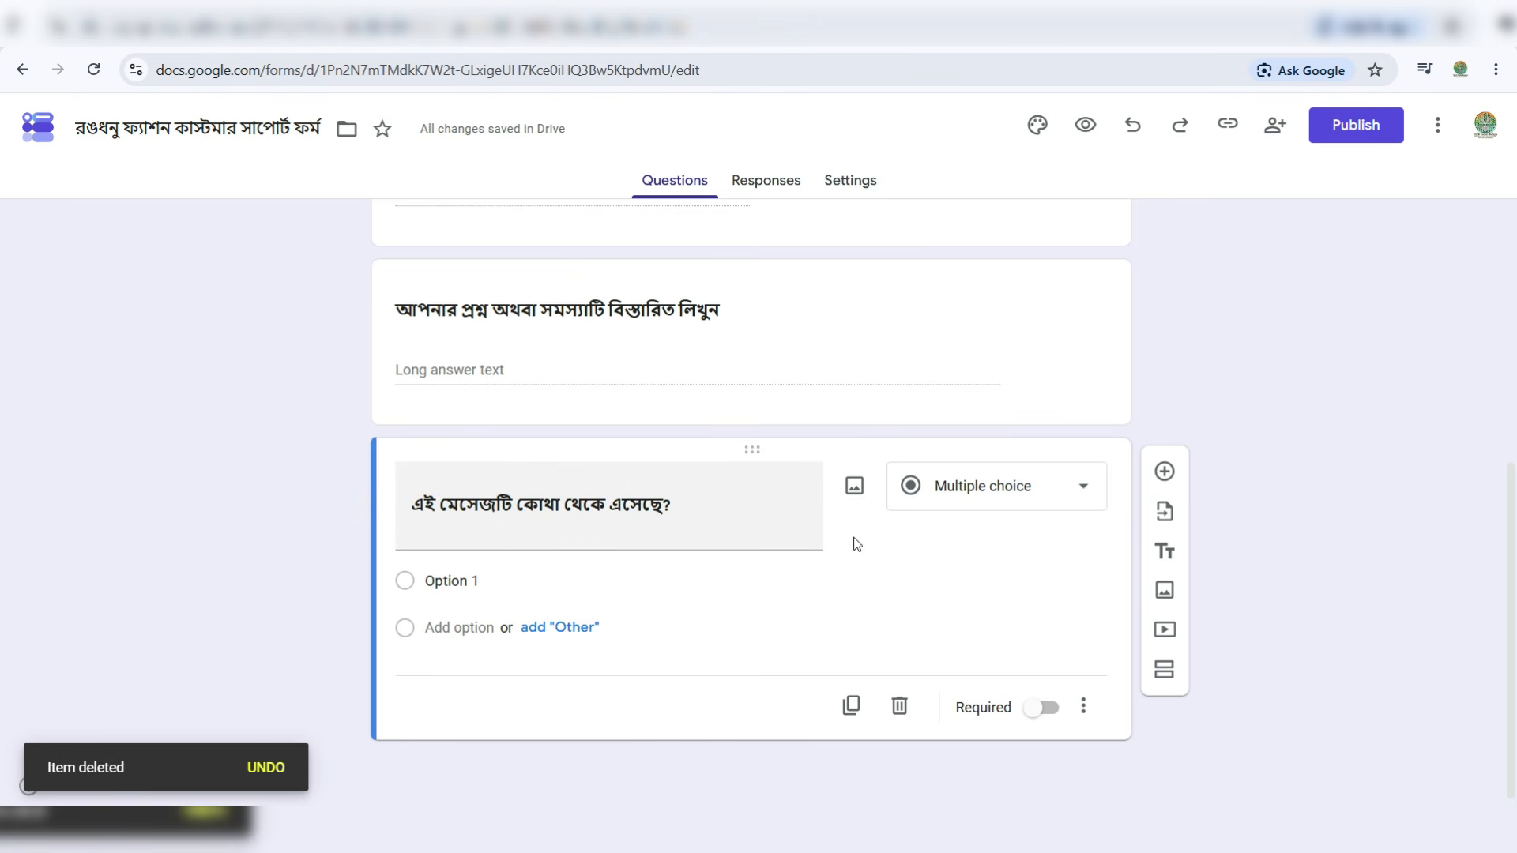
pyautogui.click(1007, 486)
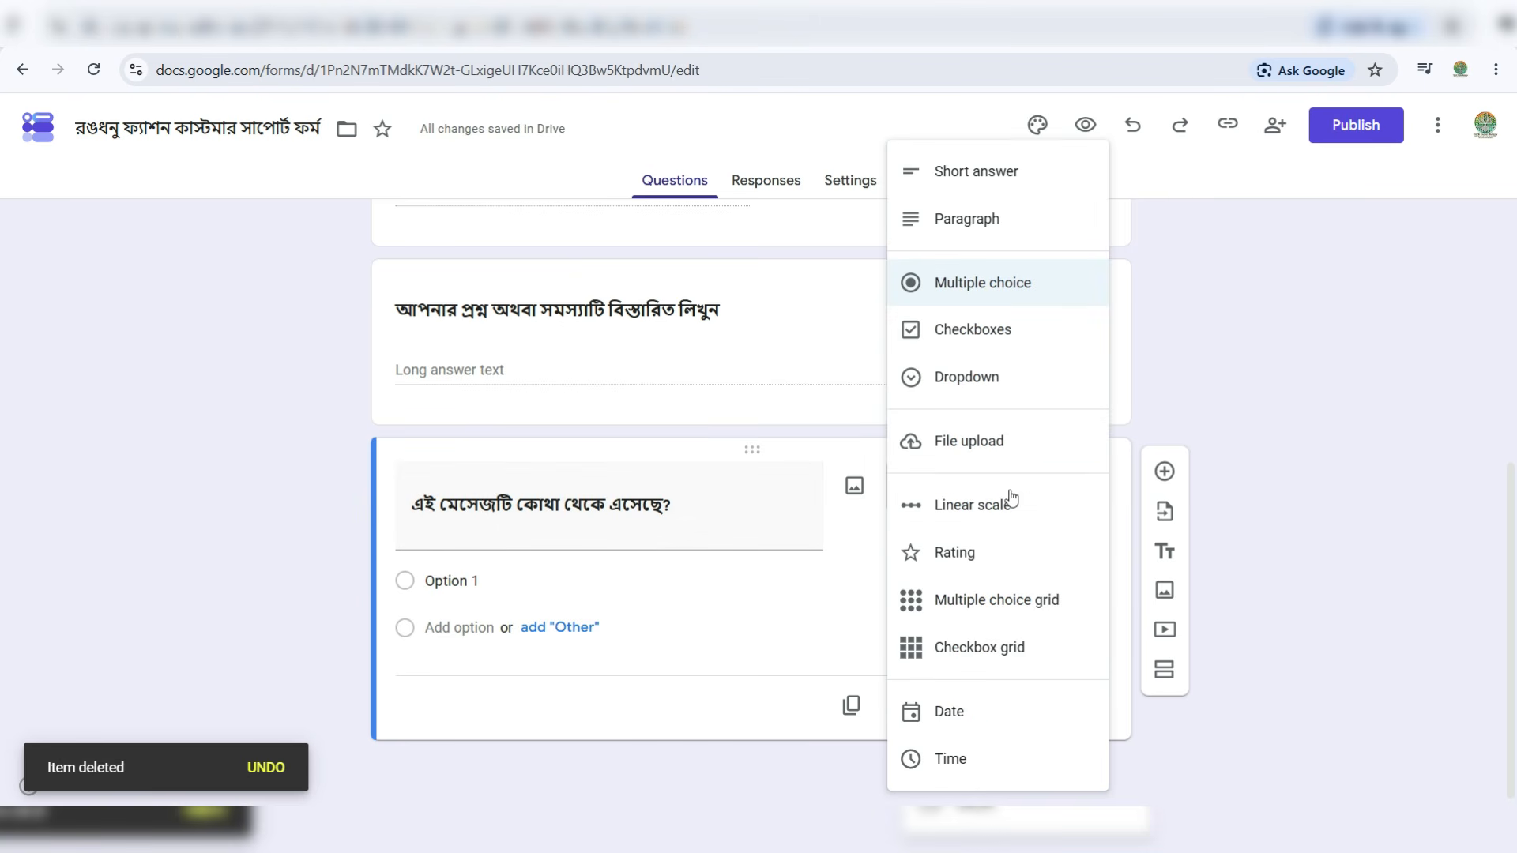
pyautogui.click(993, 291)
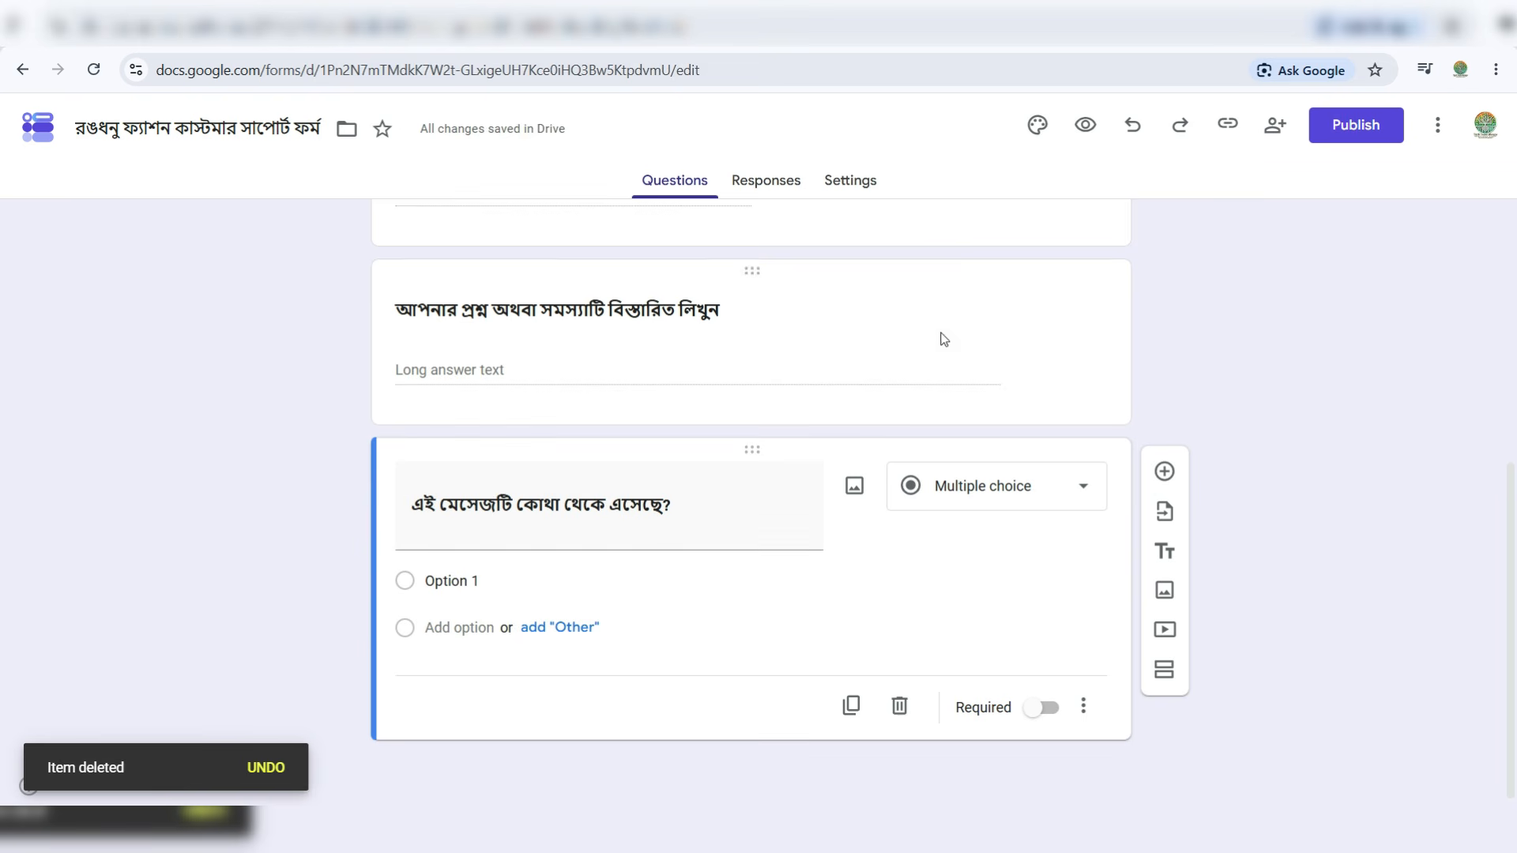
pyautogui.click(440, 574)
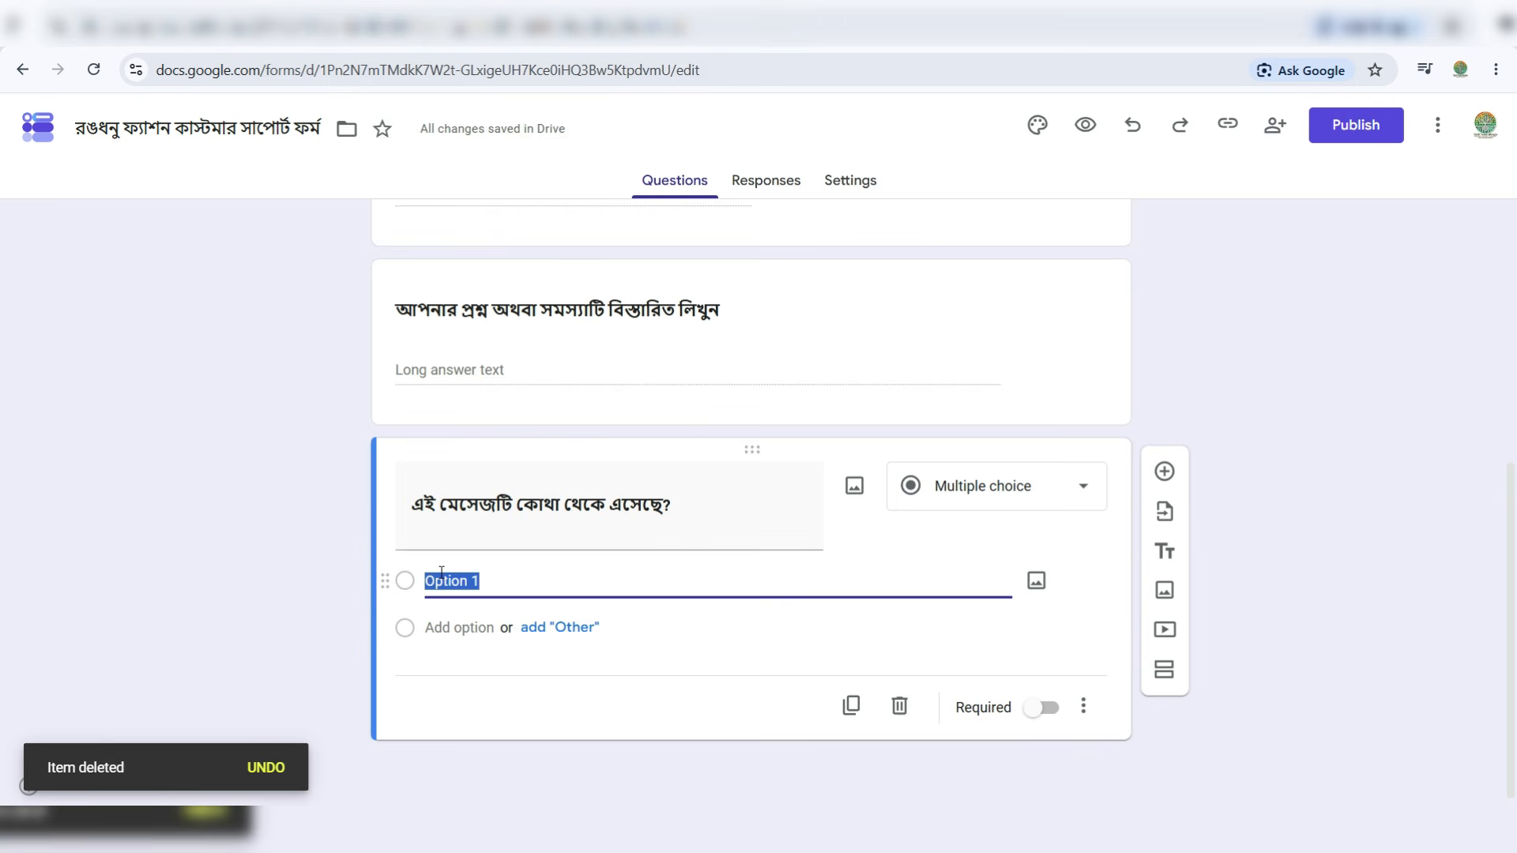
pyautogui.write('Facebook Inbox WhatsApp')
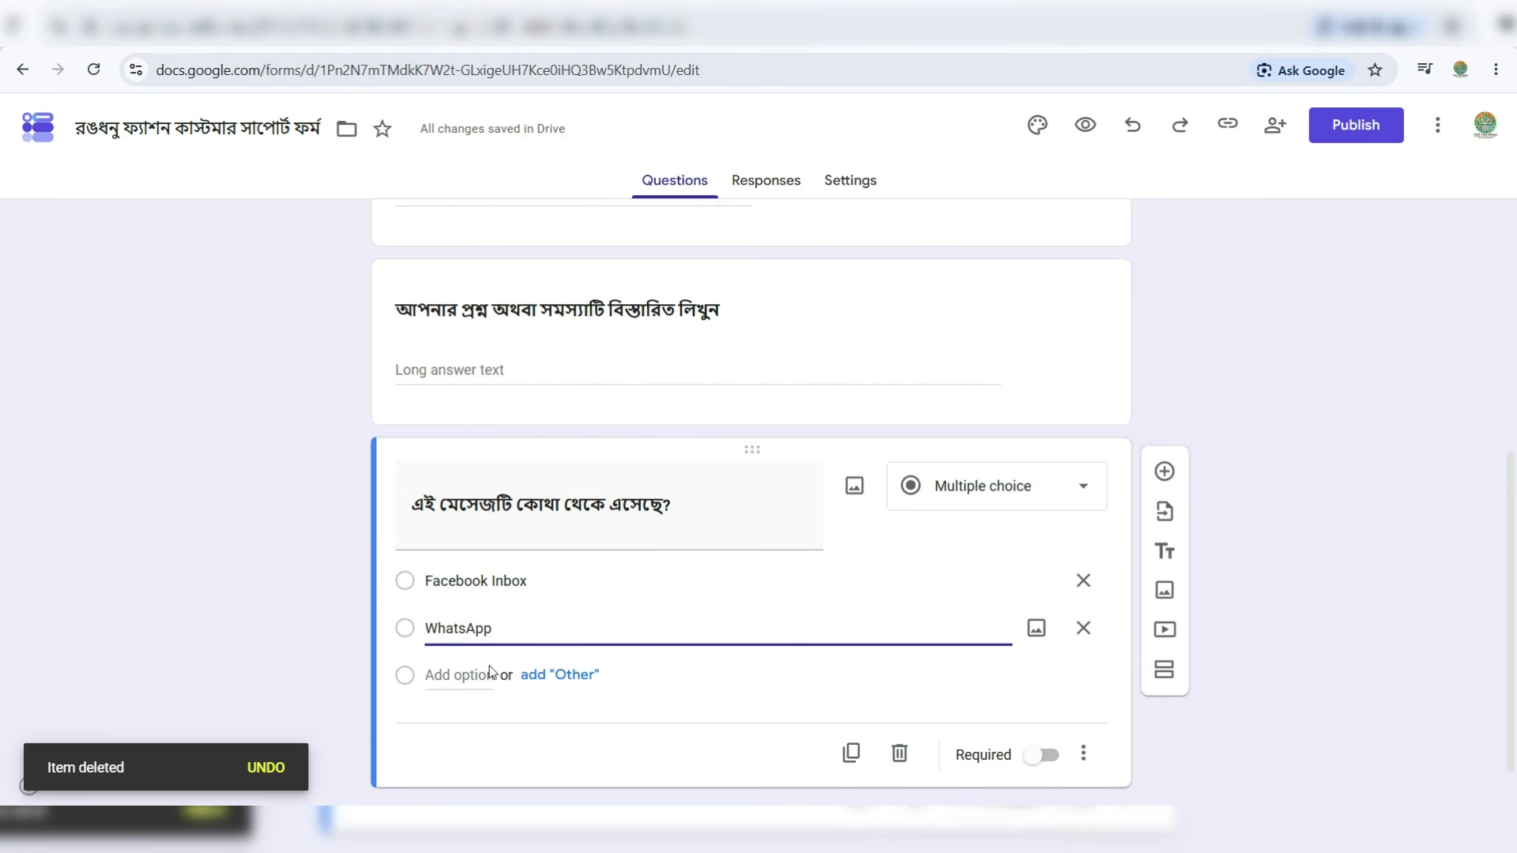
pyautogui.press('Return')
pyautogui.write('Website')
pyautogui.click(436, 720)
pyautogui.write('Email')
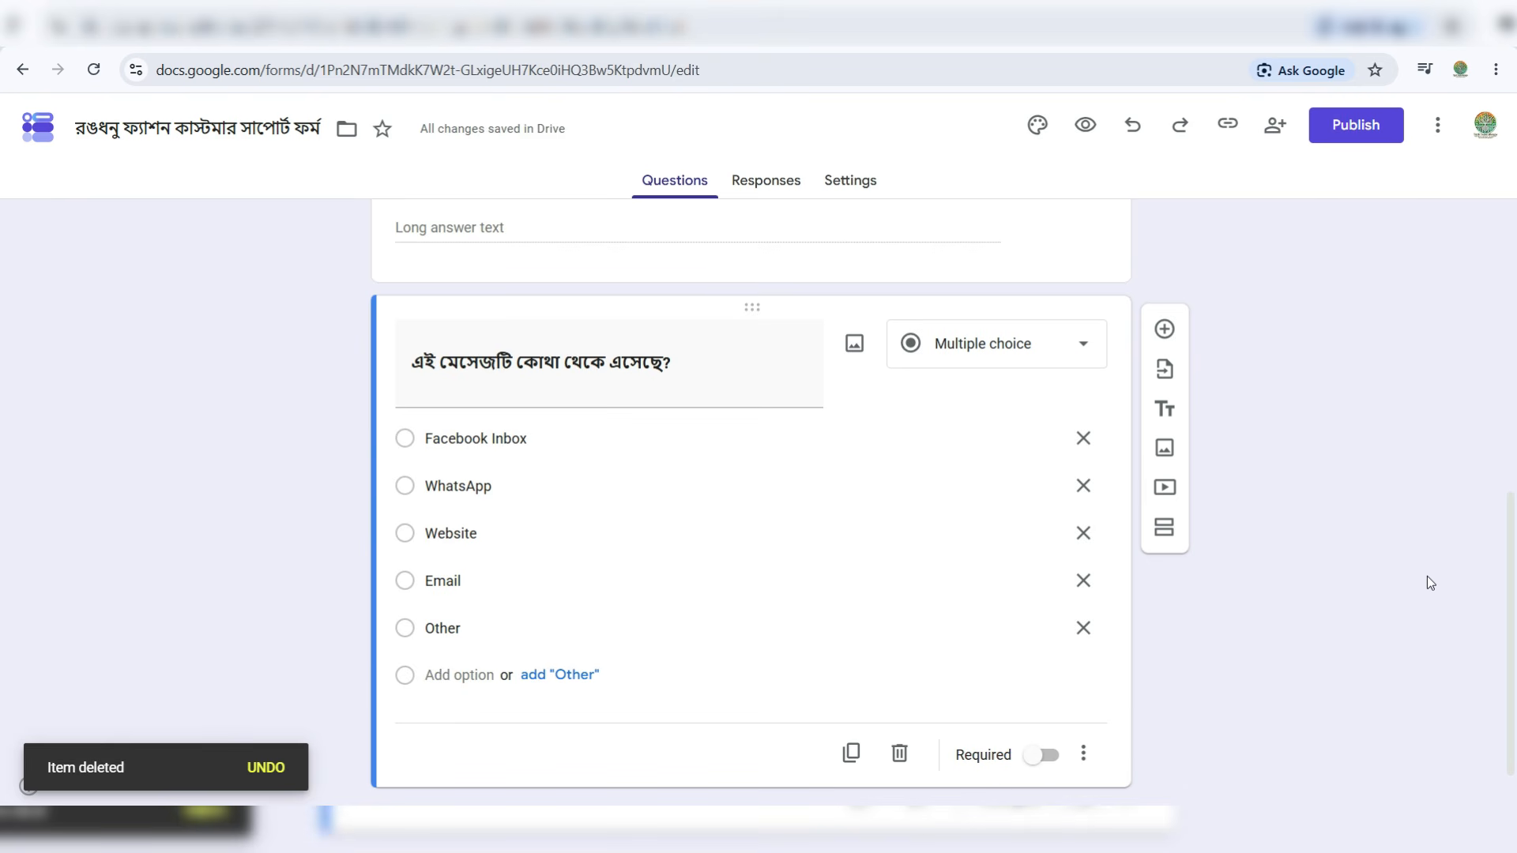
pyautogui.scroll(7, 1426, 585)
pyautogui.scroll(-7, 1426, 585)
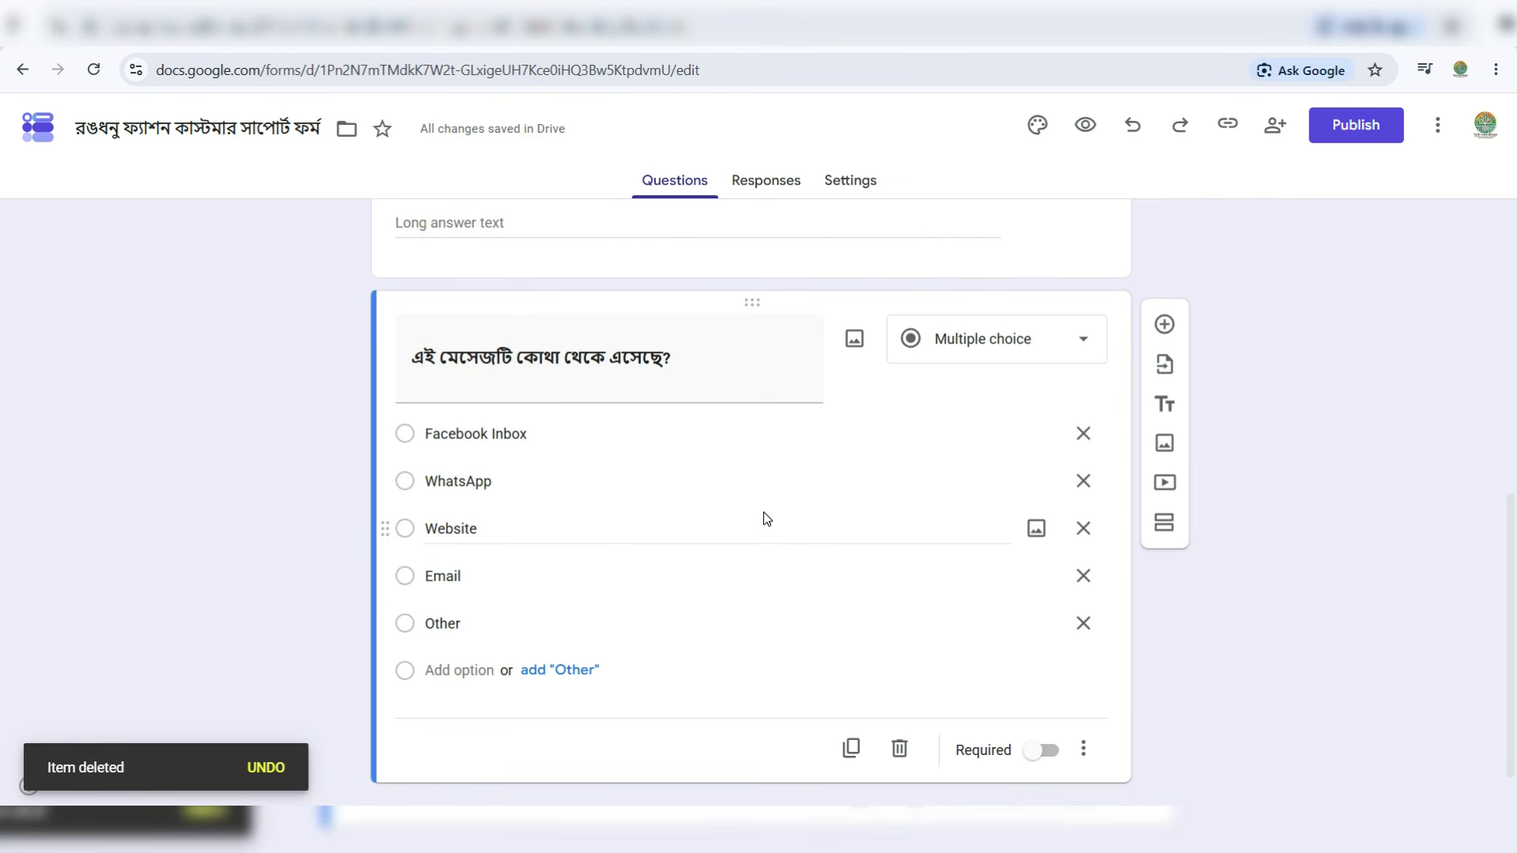
pyautogui.click(1053, 758)
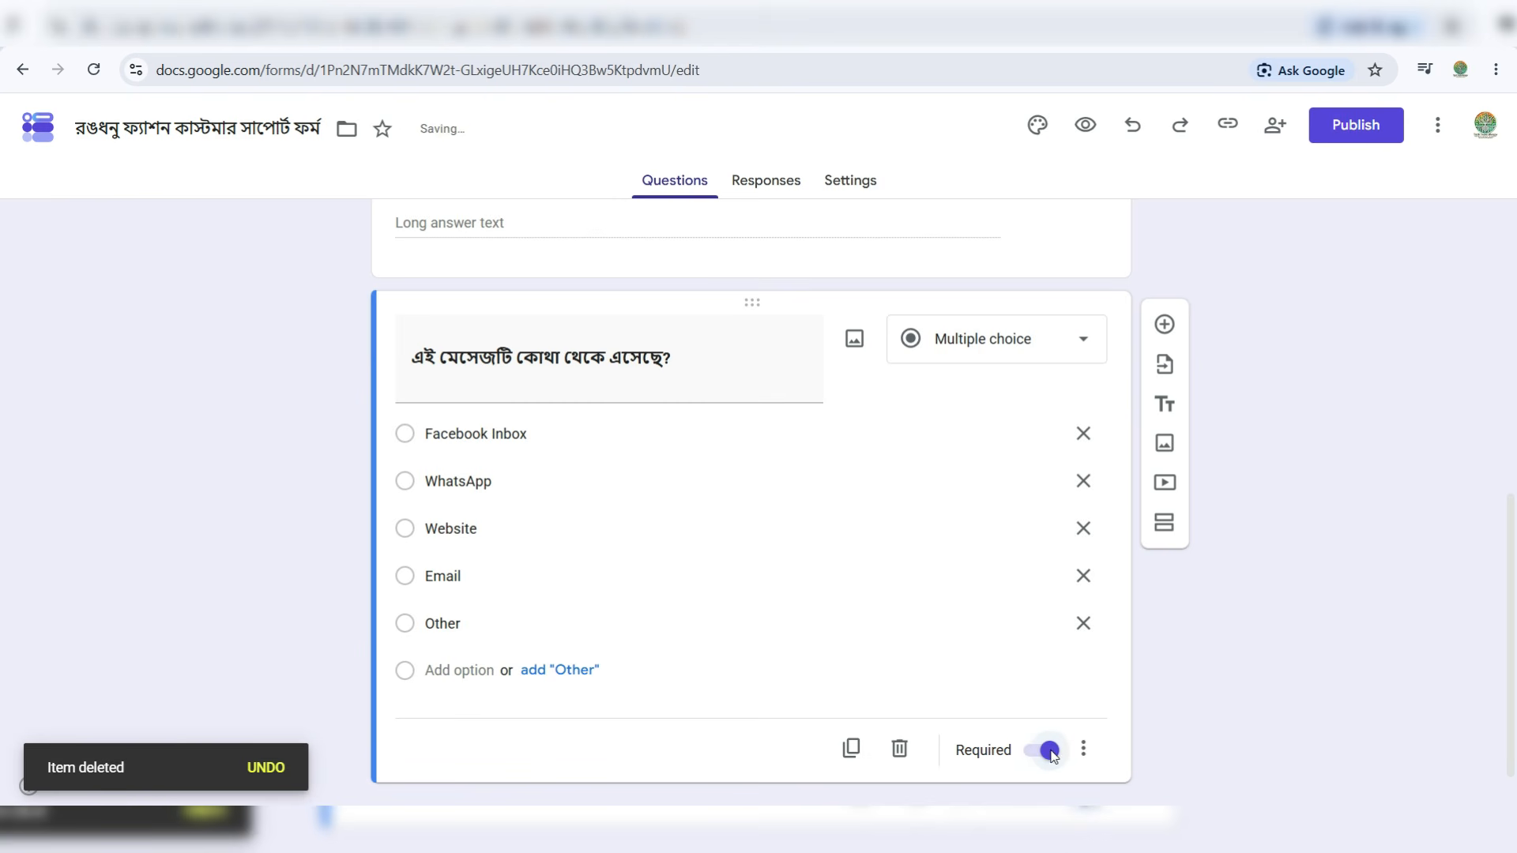
pyautogui.rightClick(1050, 754)
pyautogui.click(1184, 764)
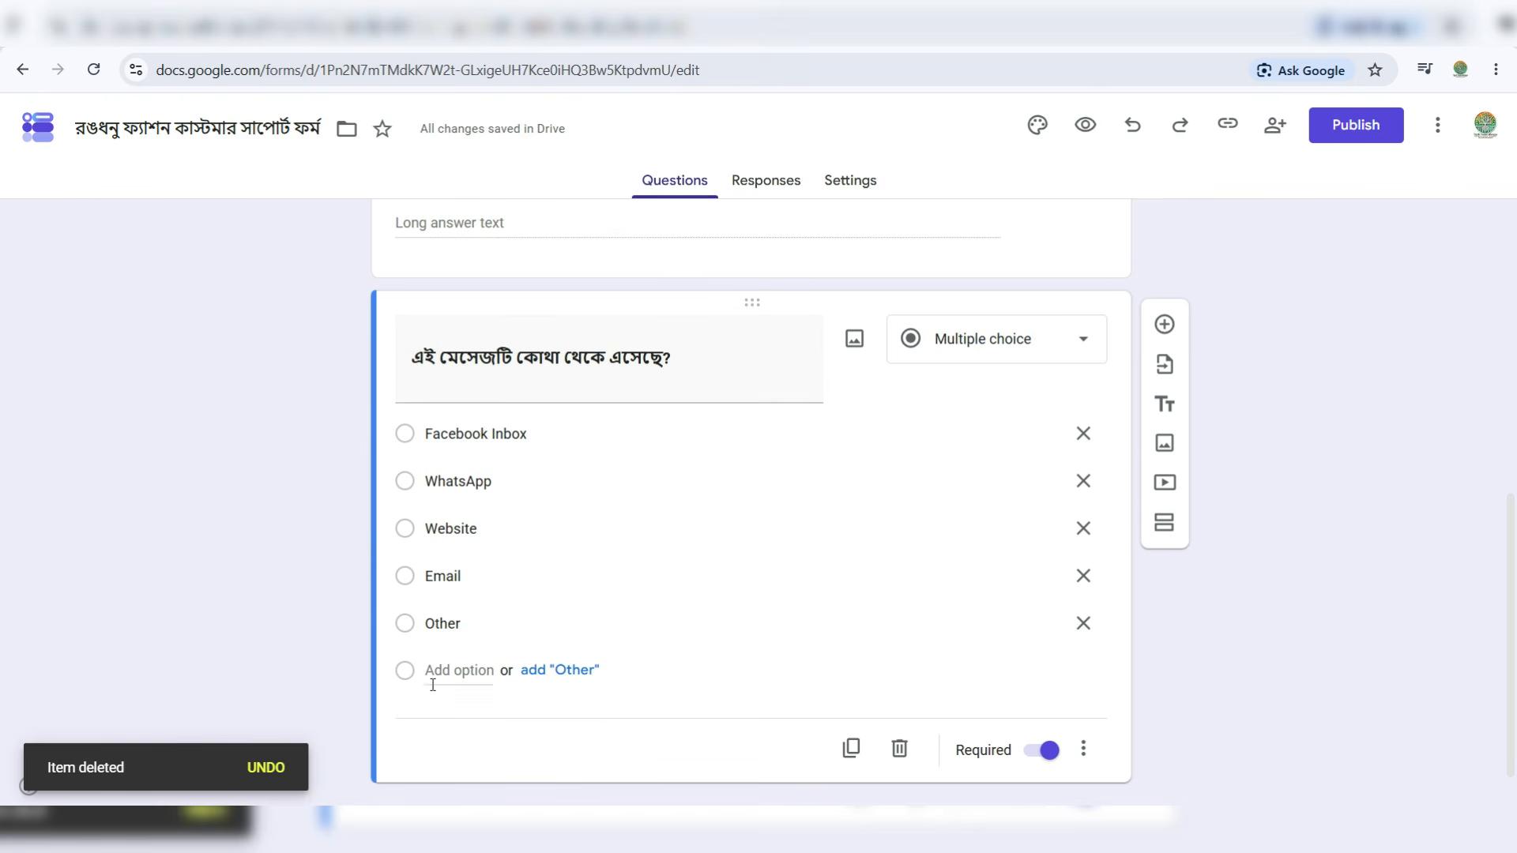
pyautogui.scroll(8, 1359, 411)
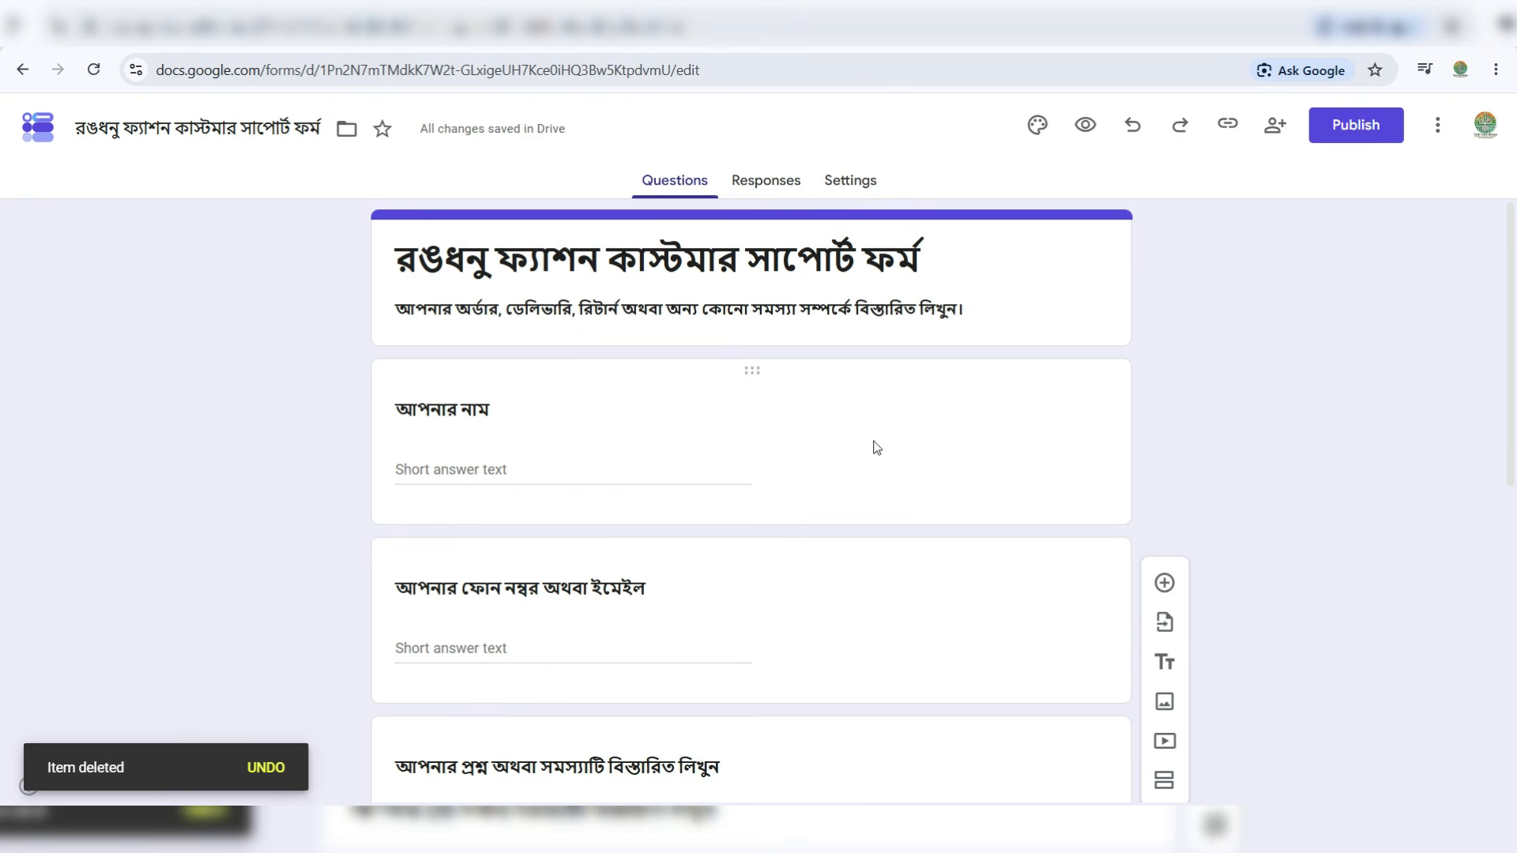
pyautogui.scroll(-8, 1159, 415)
pyautogui.scroll(8, 1250, 430)
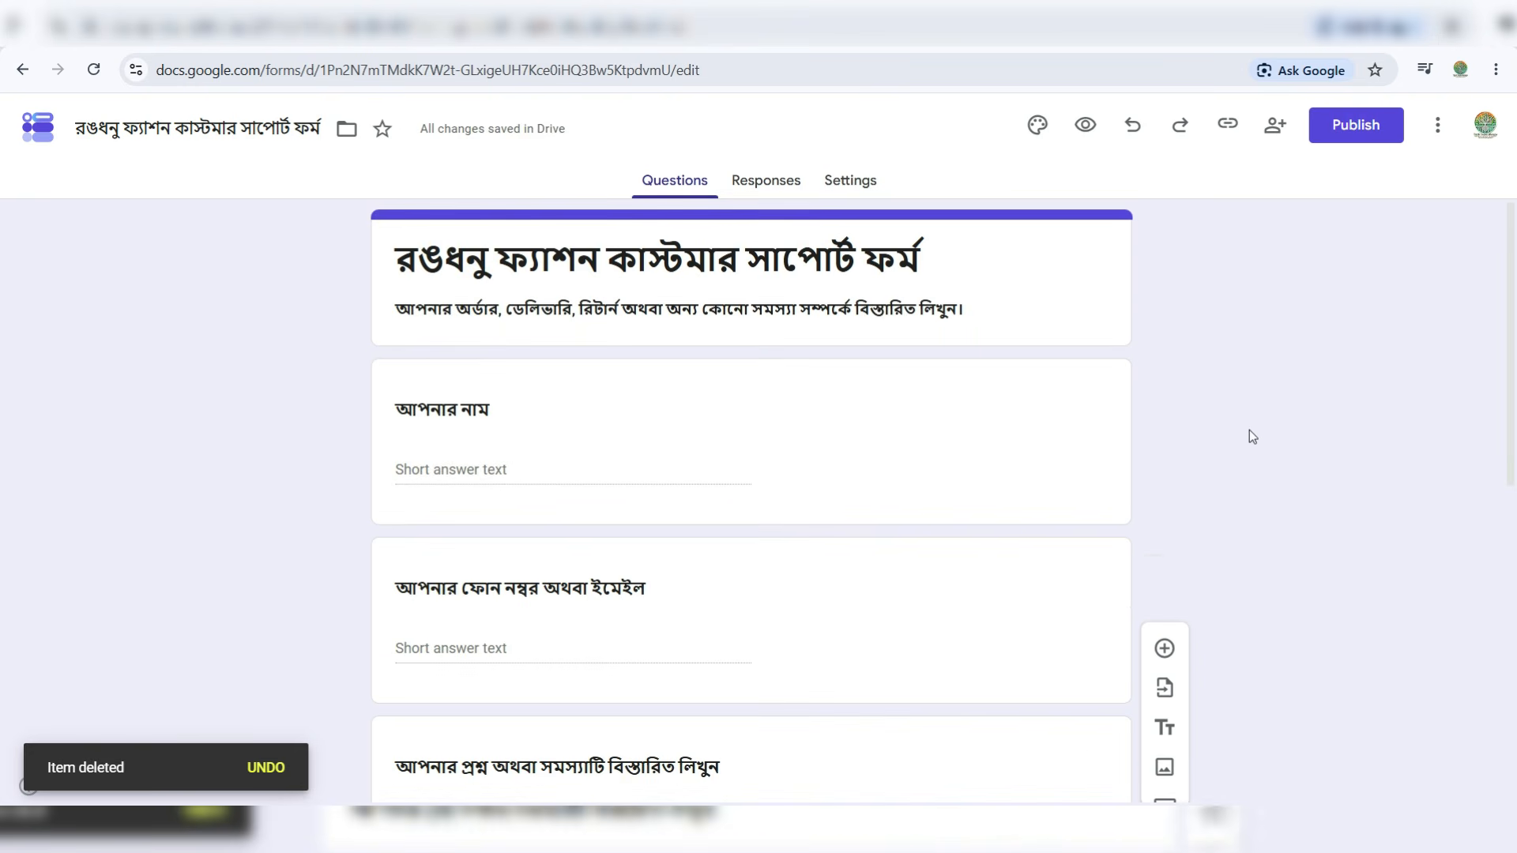
pyautogui.scroll(-8, 1249, 430)
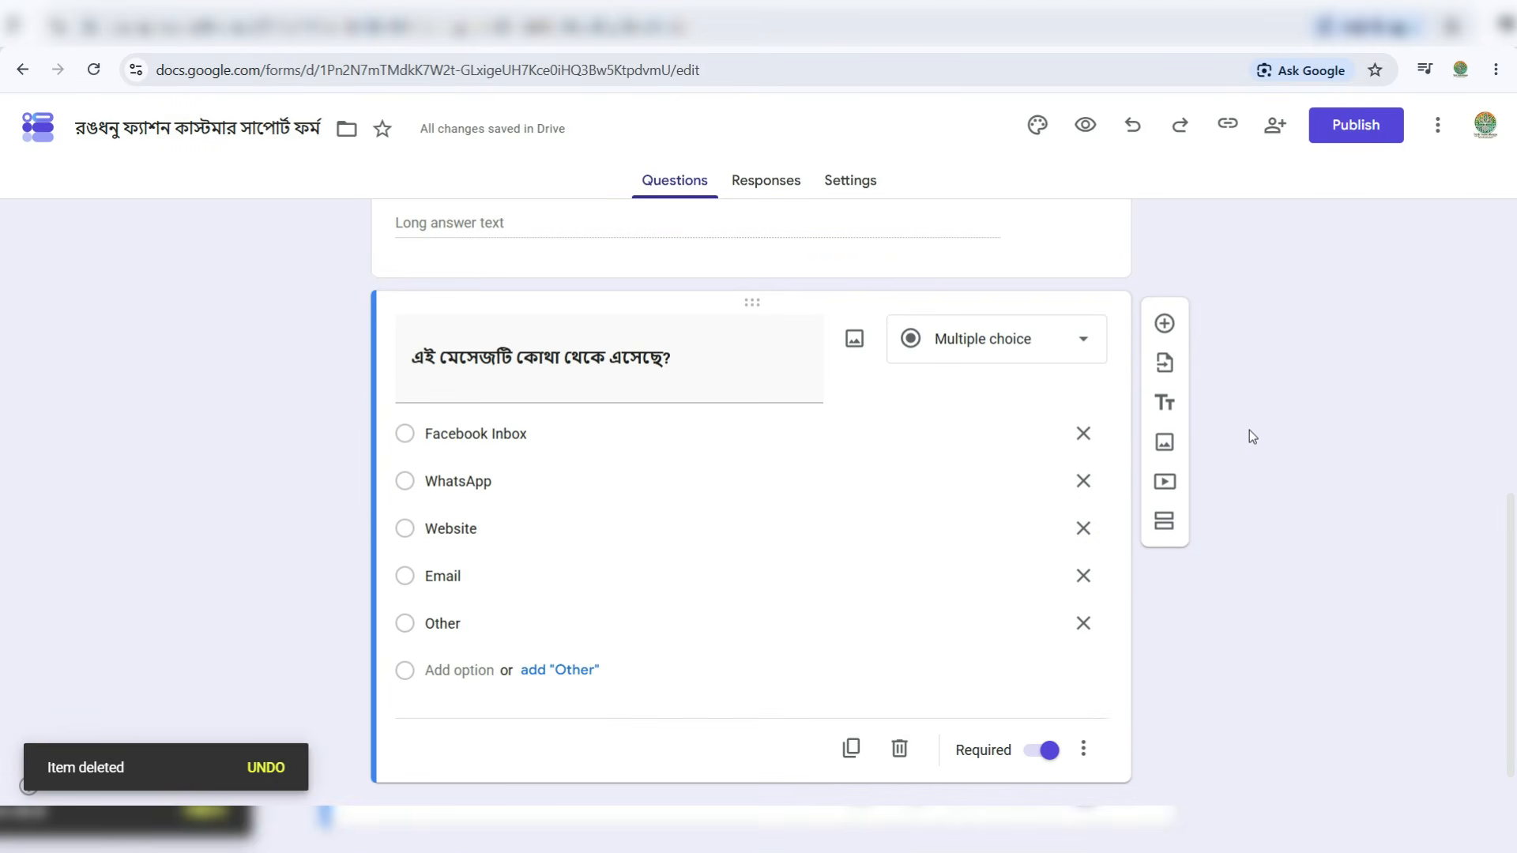
pyautogui.scroll(8, 1249, 430)
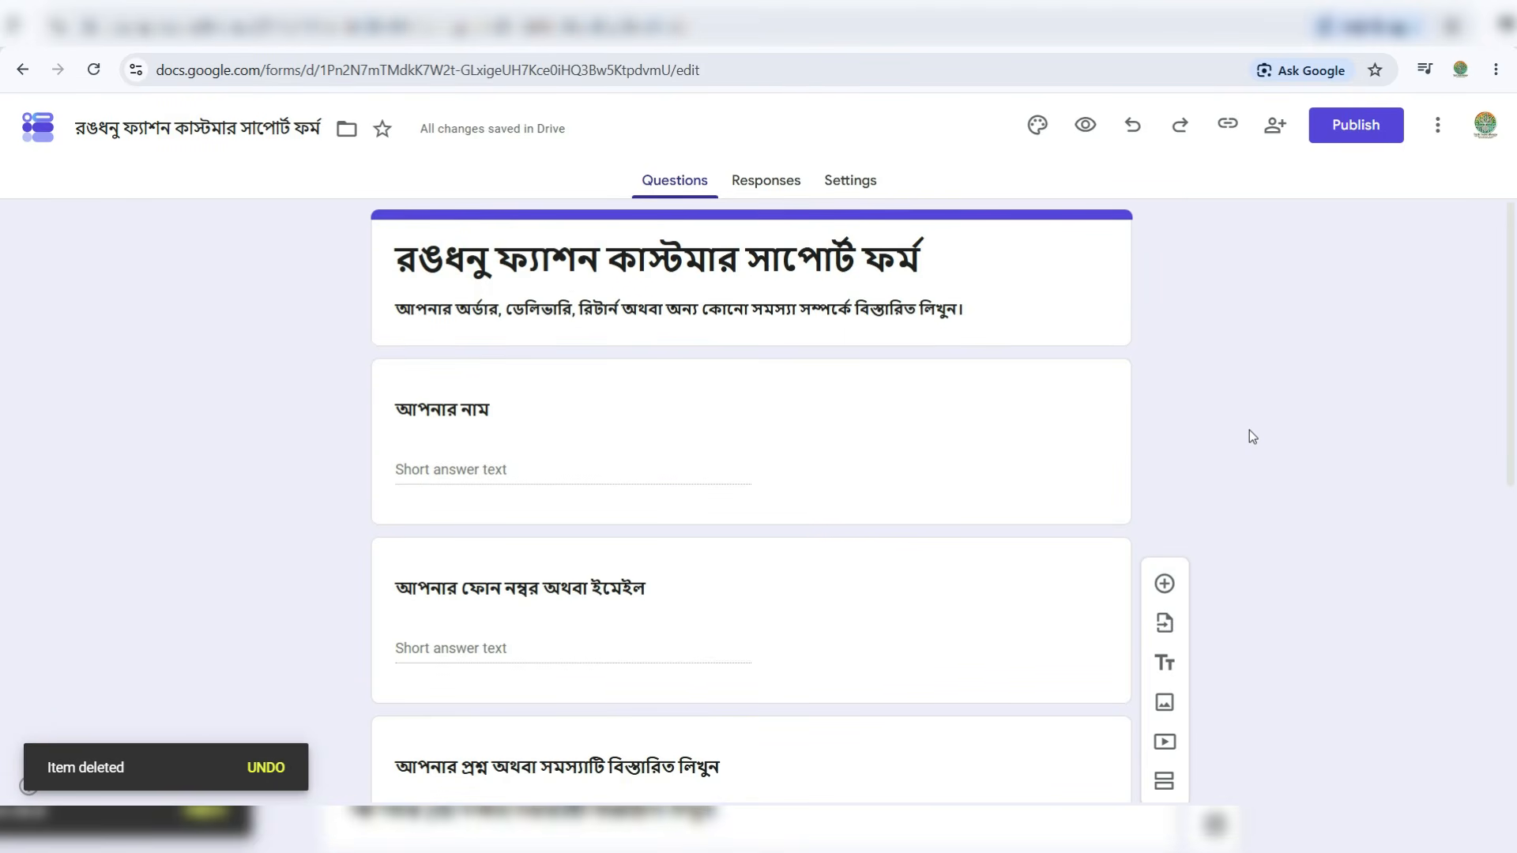
# - Publish the form to responders and copy its shortened forms.gle link
pyautogui.click(1353, 129)
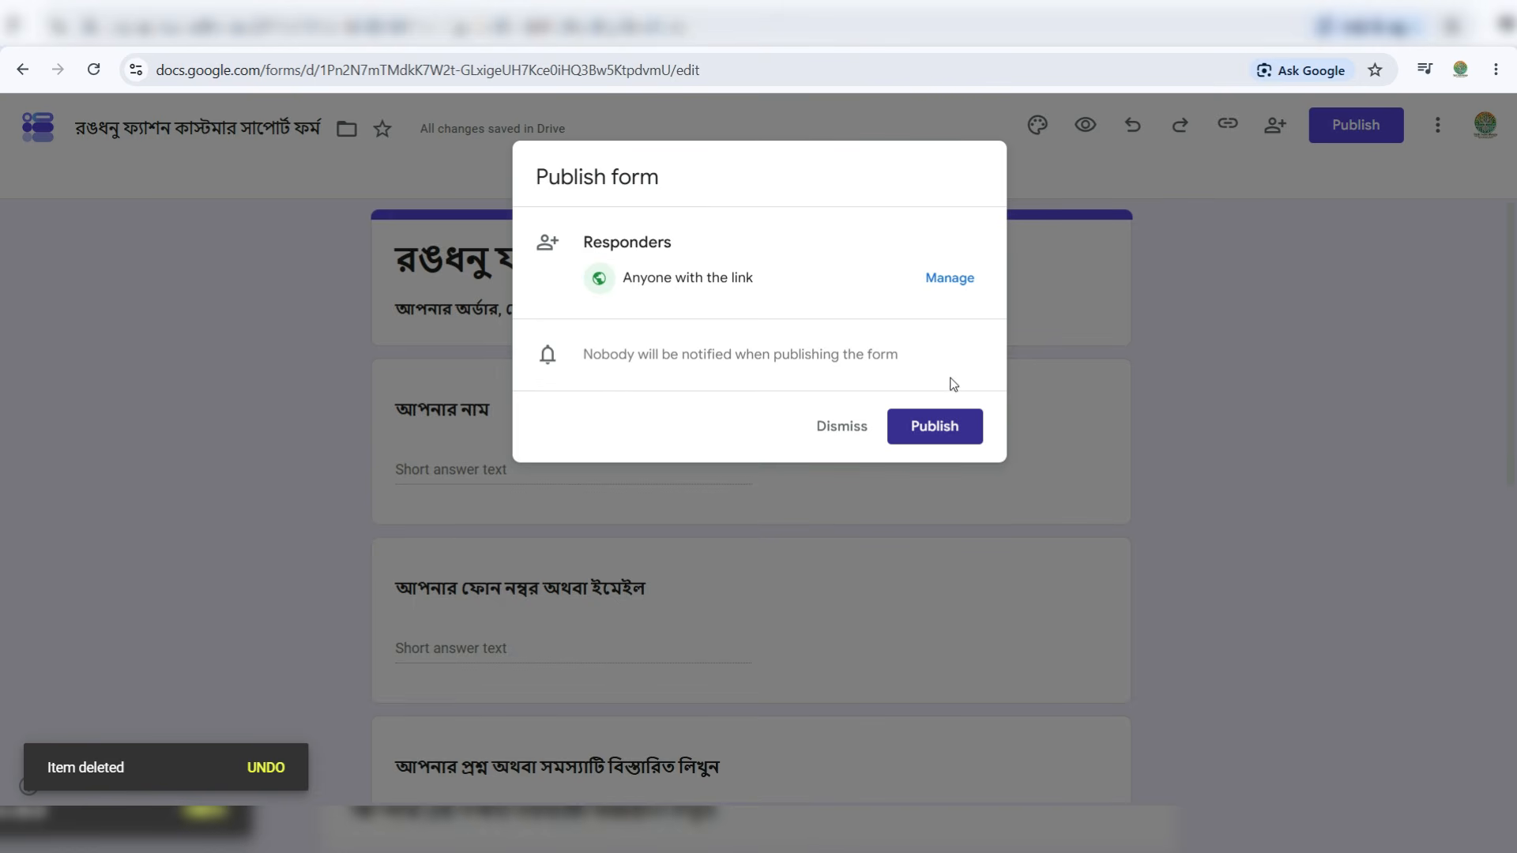
pyautogui.click(946, 428)
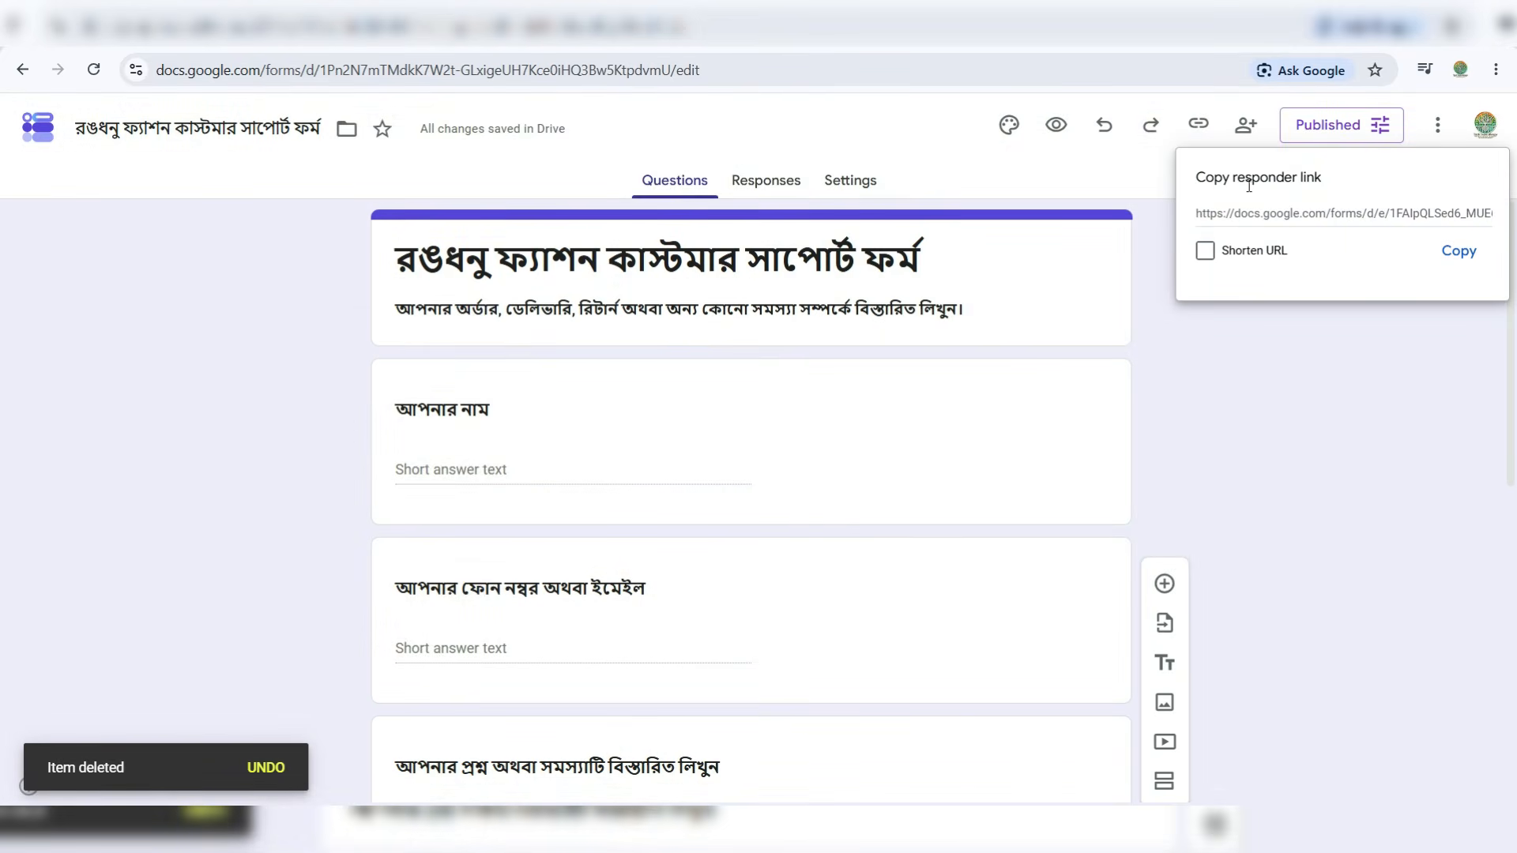
pyautogui.click(1318, 216)
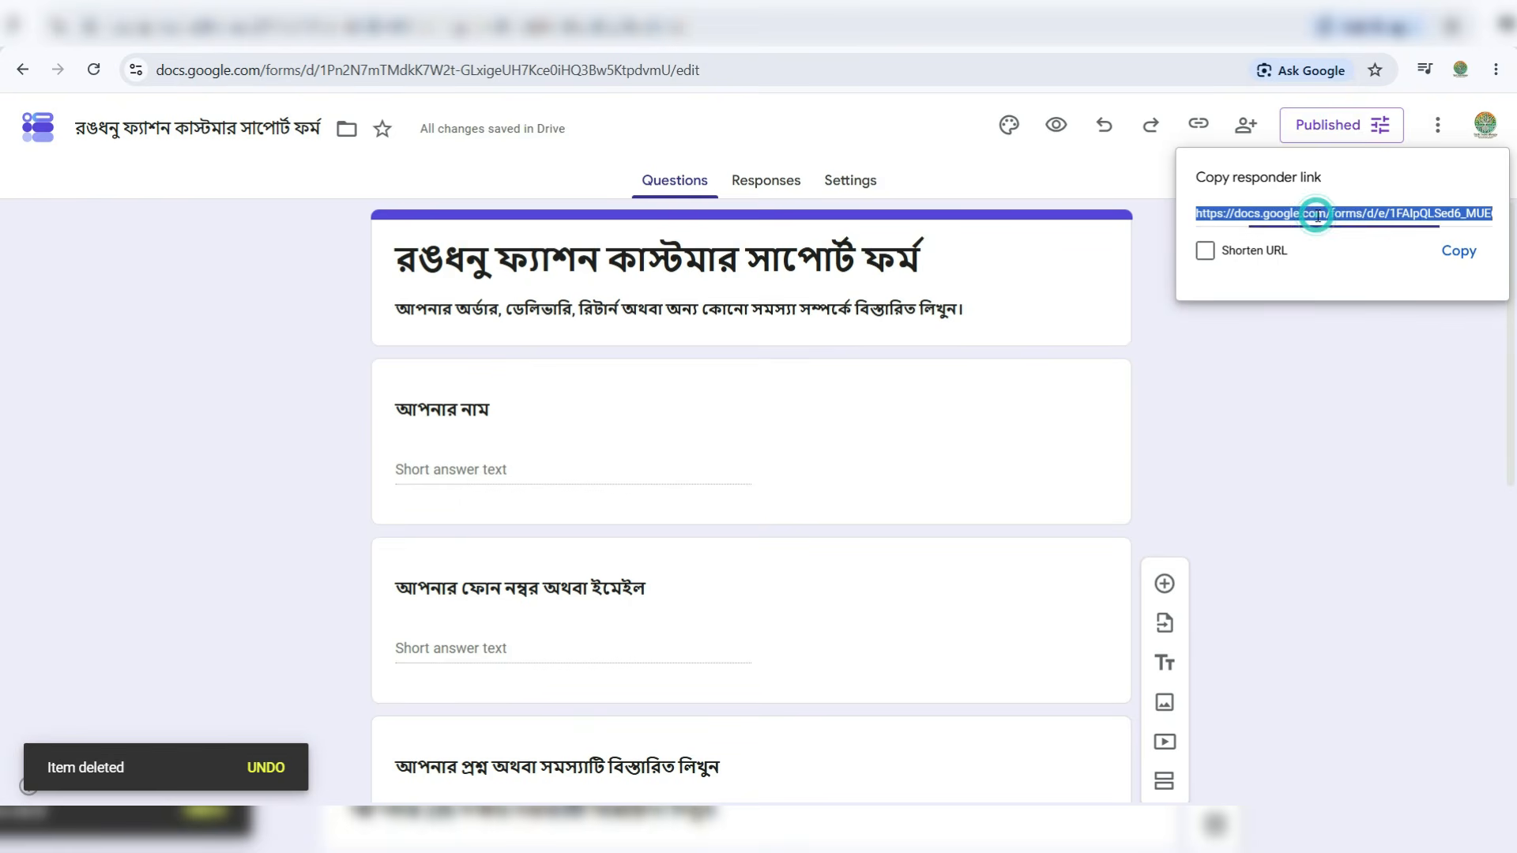
pyautogui.click(1205, 261)
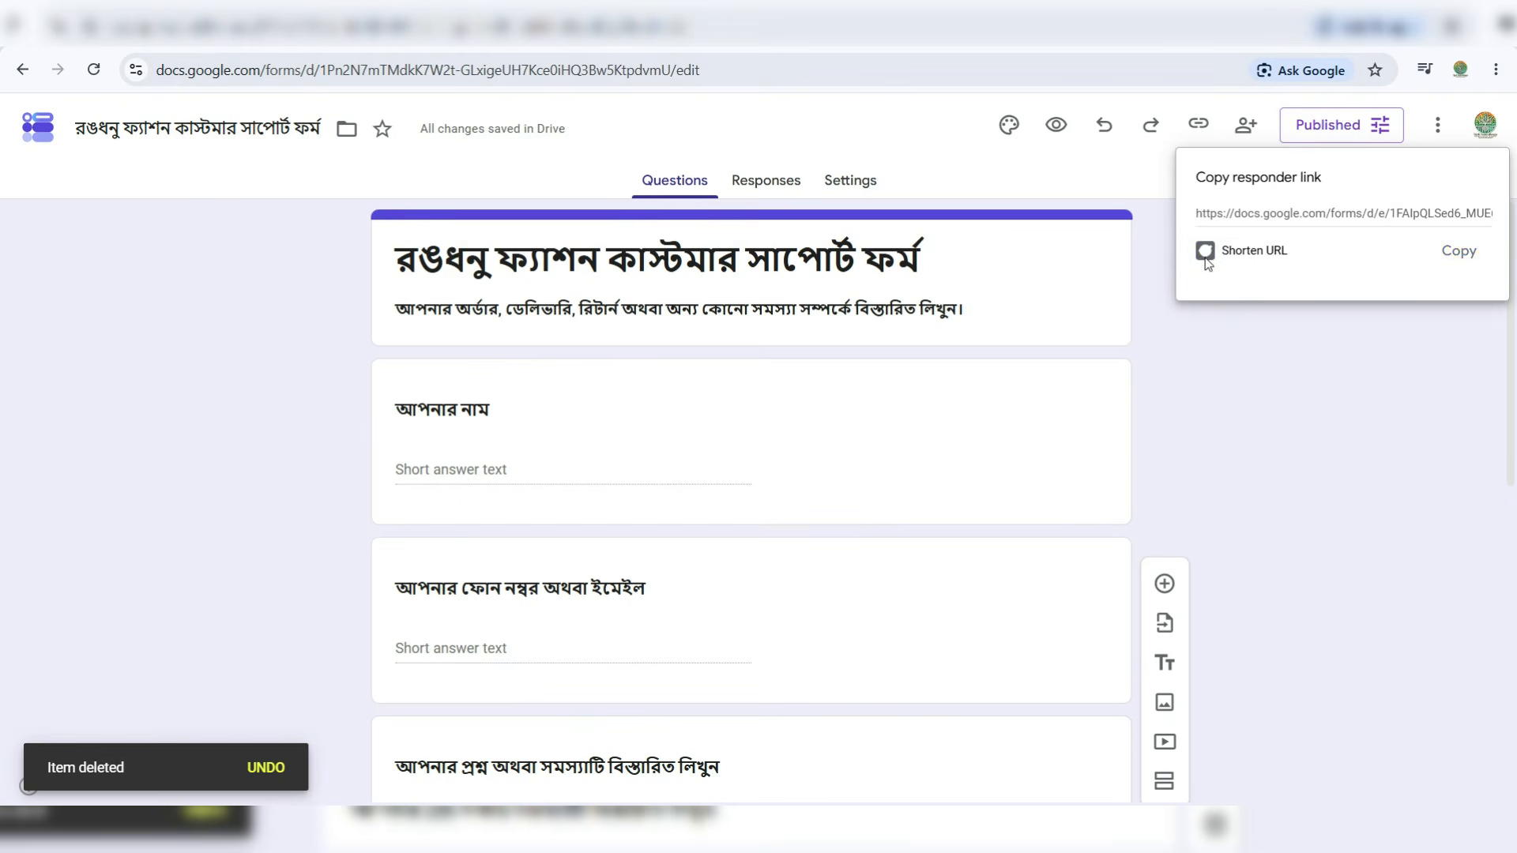
pyautogui.click(1430, 208)
pyautogui.click(1434, 214)
pyautogui.click(1437, 213)
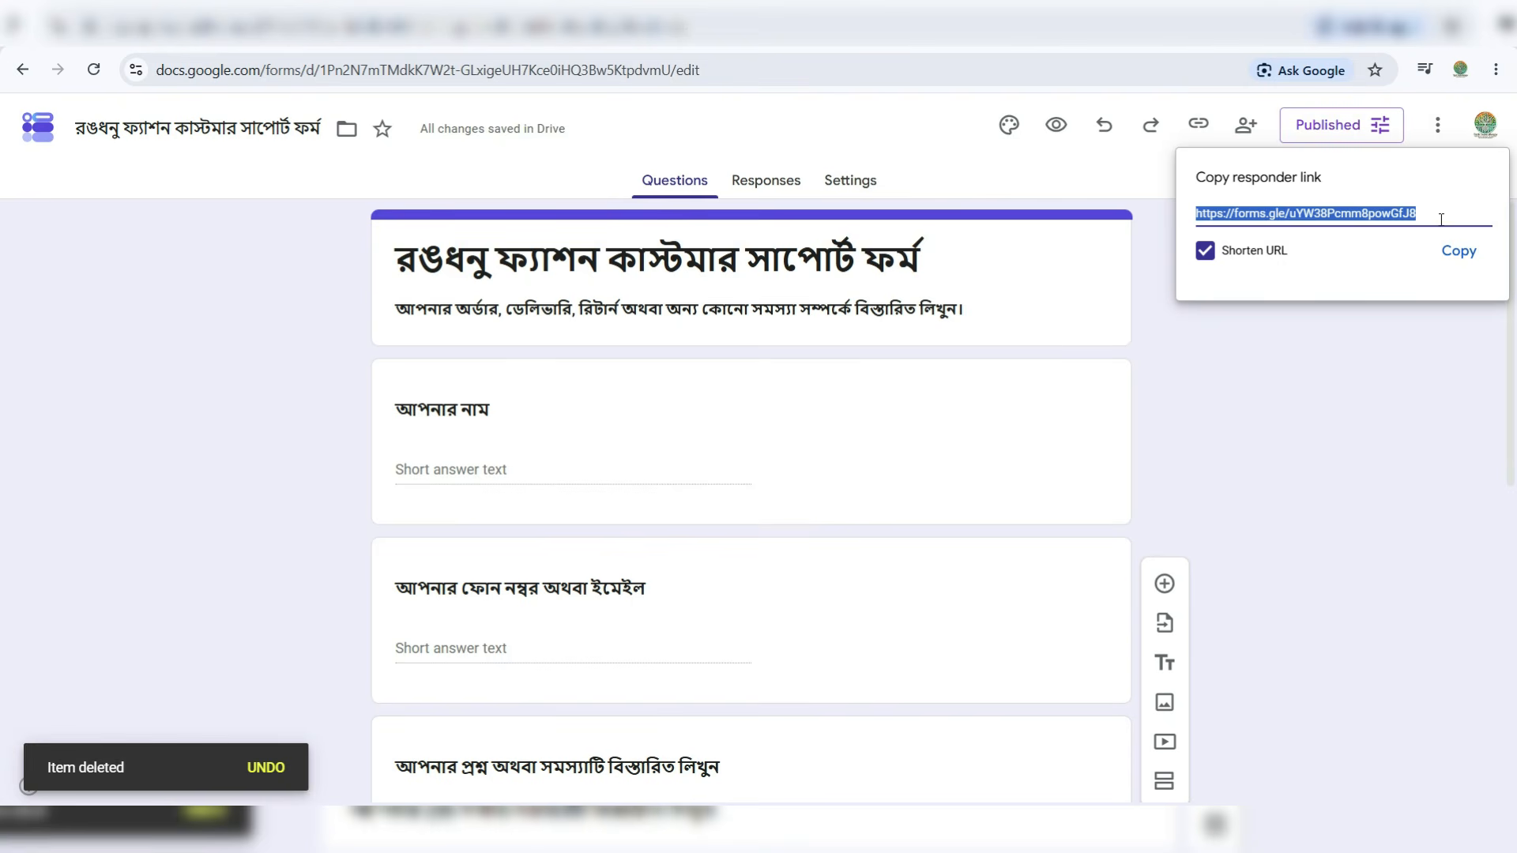
pyautogui.click(1452, 255)
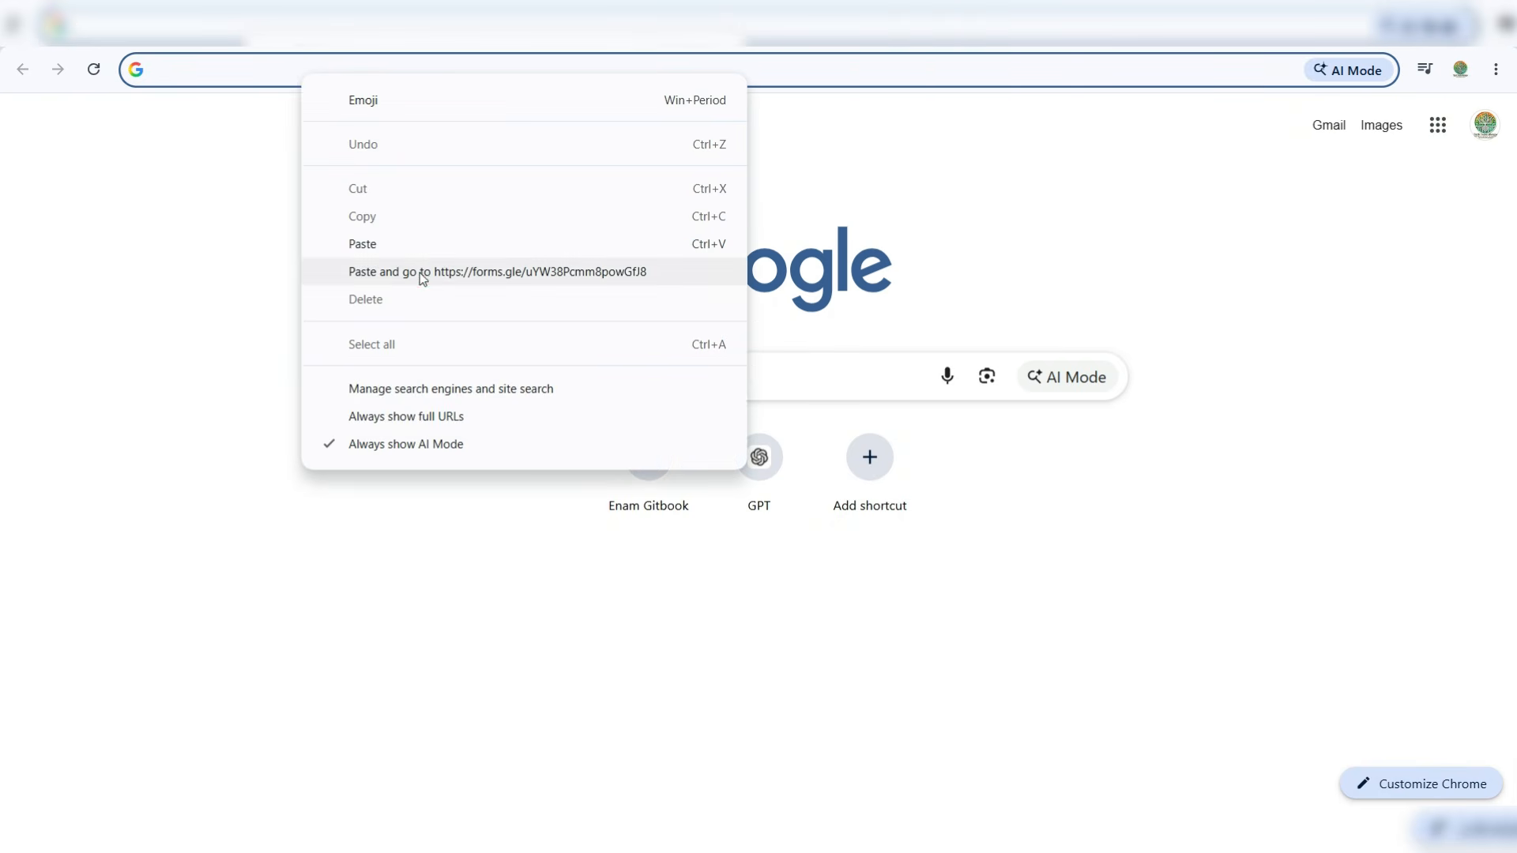
# - Load the copied link in the new tab, dismiss the autosave notice, and review the form
pyautogui.click(419, 272)
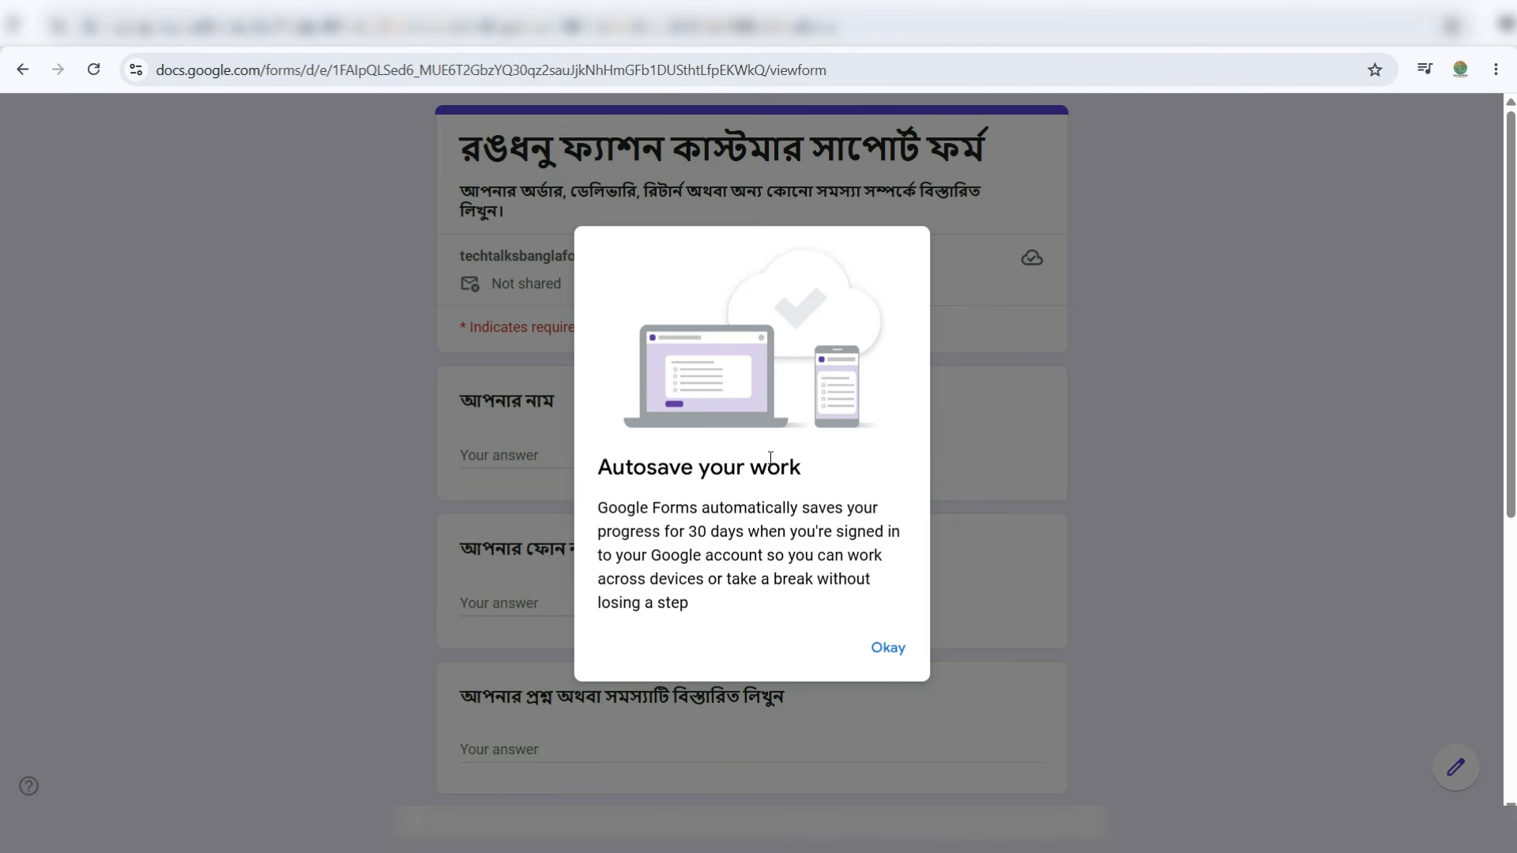
pyautogui.click(889, 650)
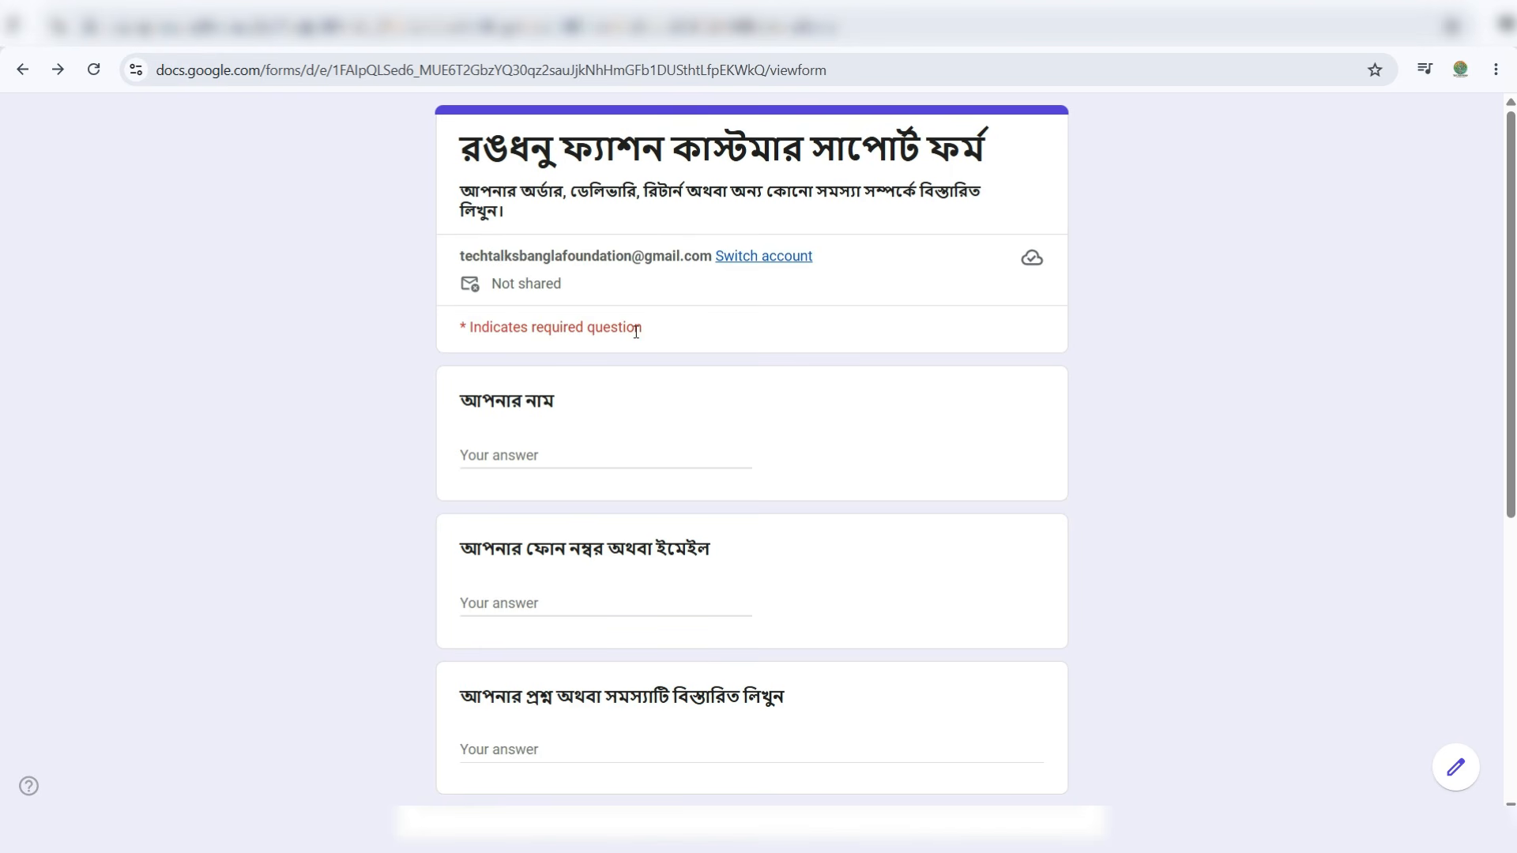
pyautogui.scroll(-6, 636, 332)
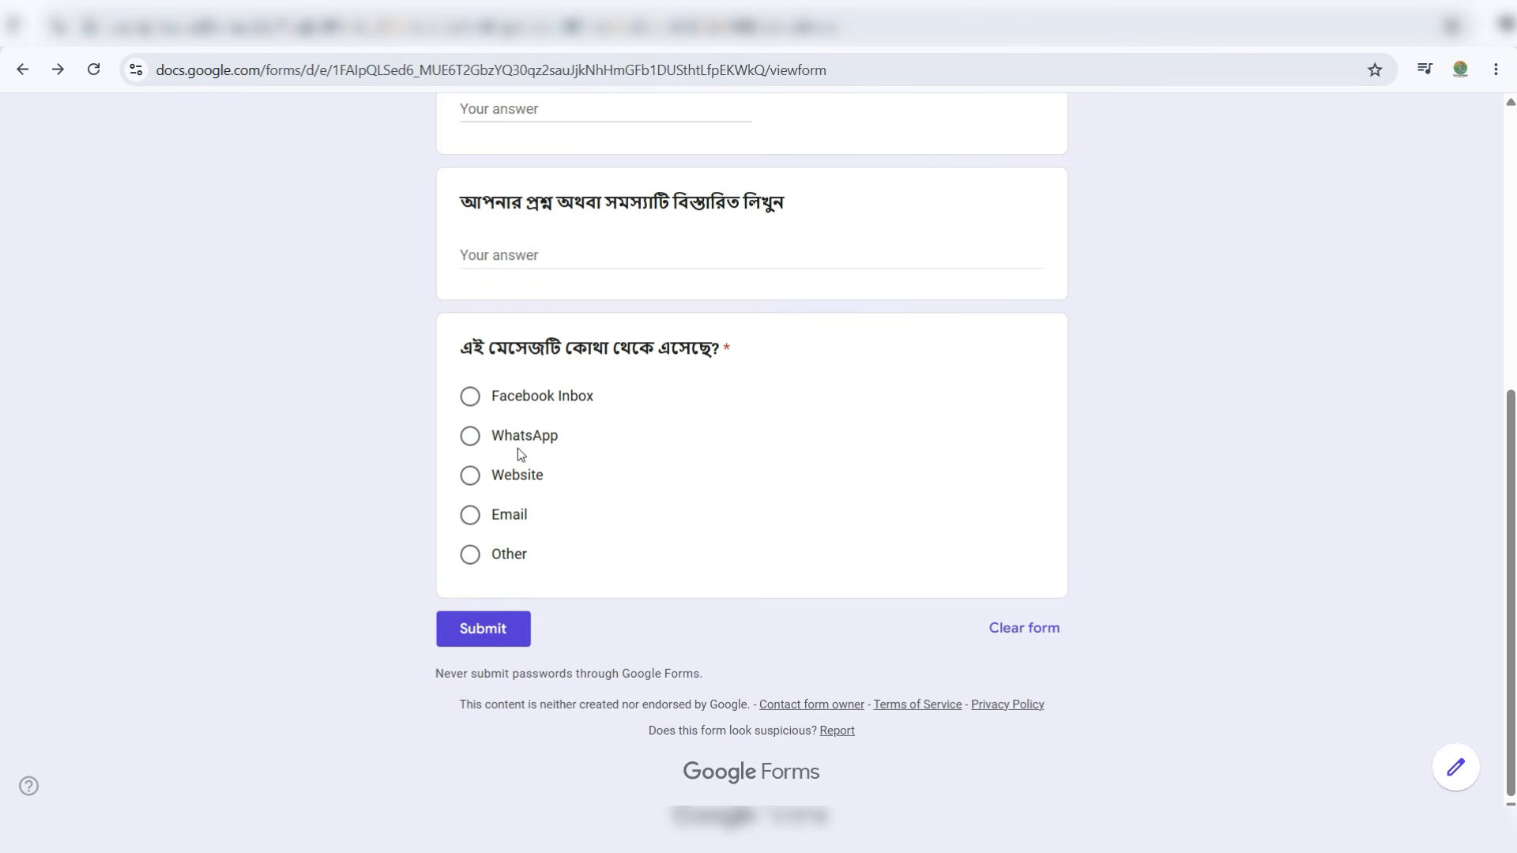
pyautogui.scroll(6, 567, 439)
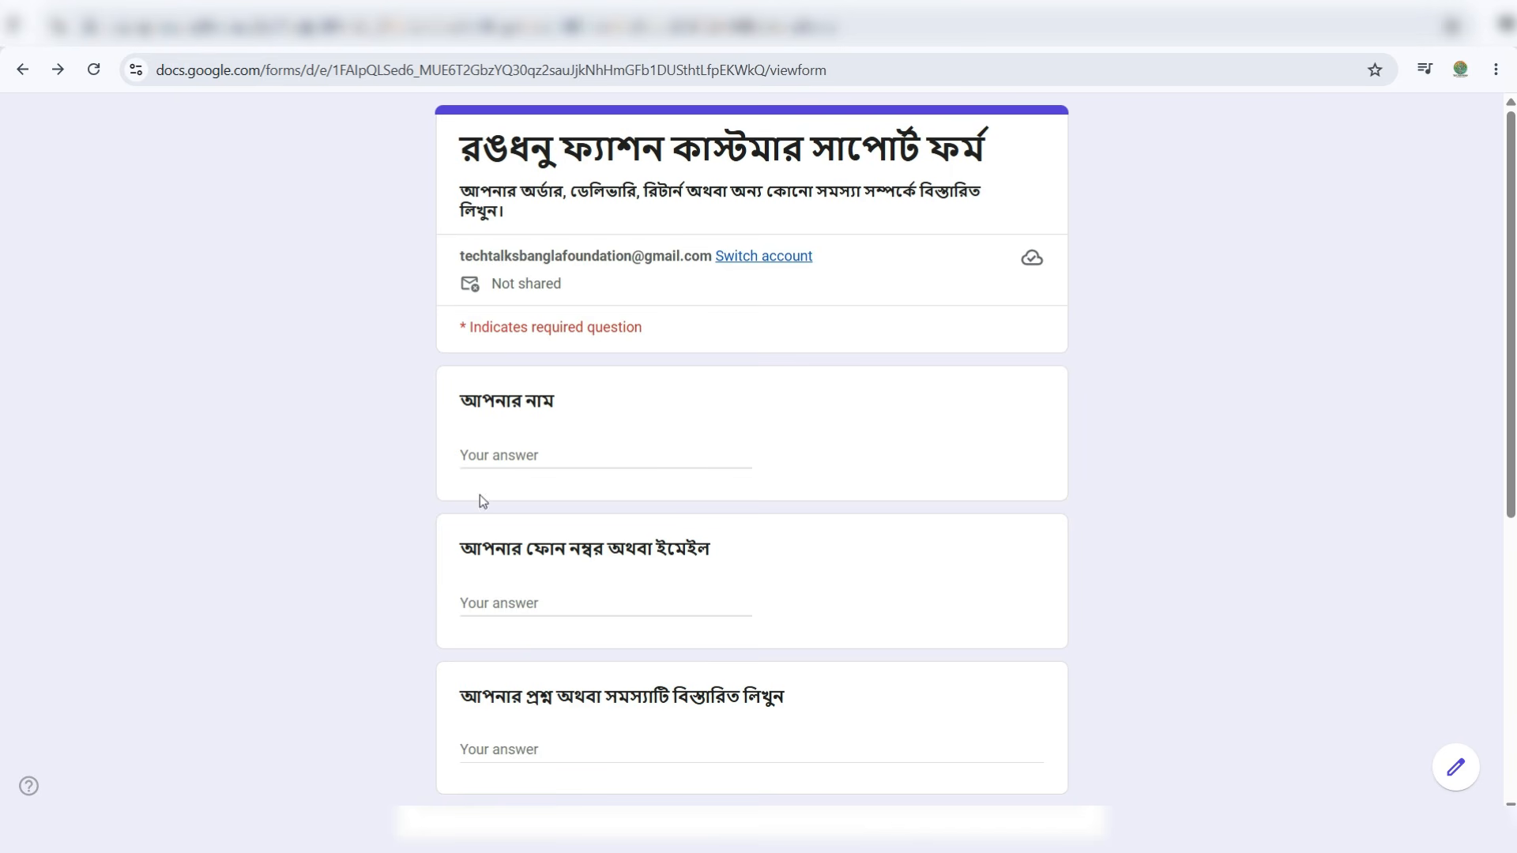
# - Fill in the customer's name, phone number and a late-delivery complaint
pyautogui.click(488, 454)
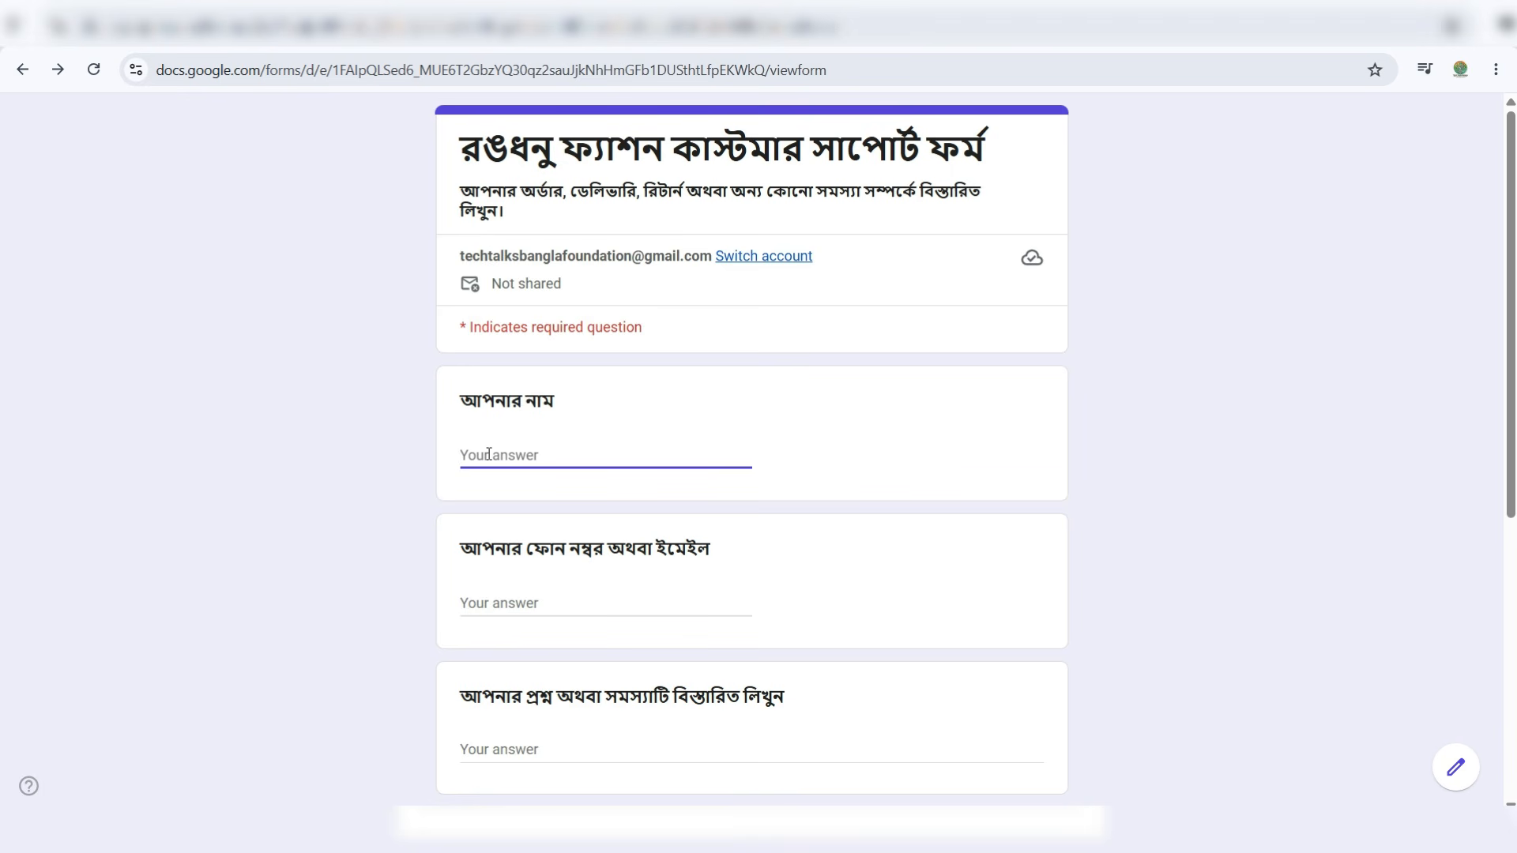
pyautogui.hotkey('ctrl', 'v')
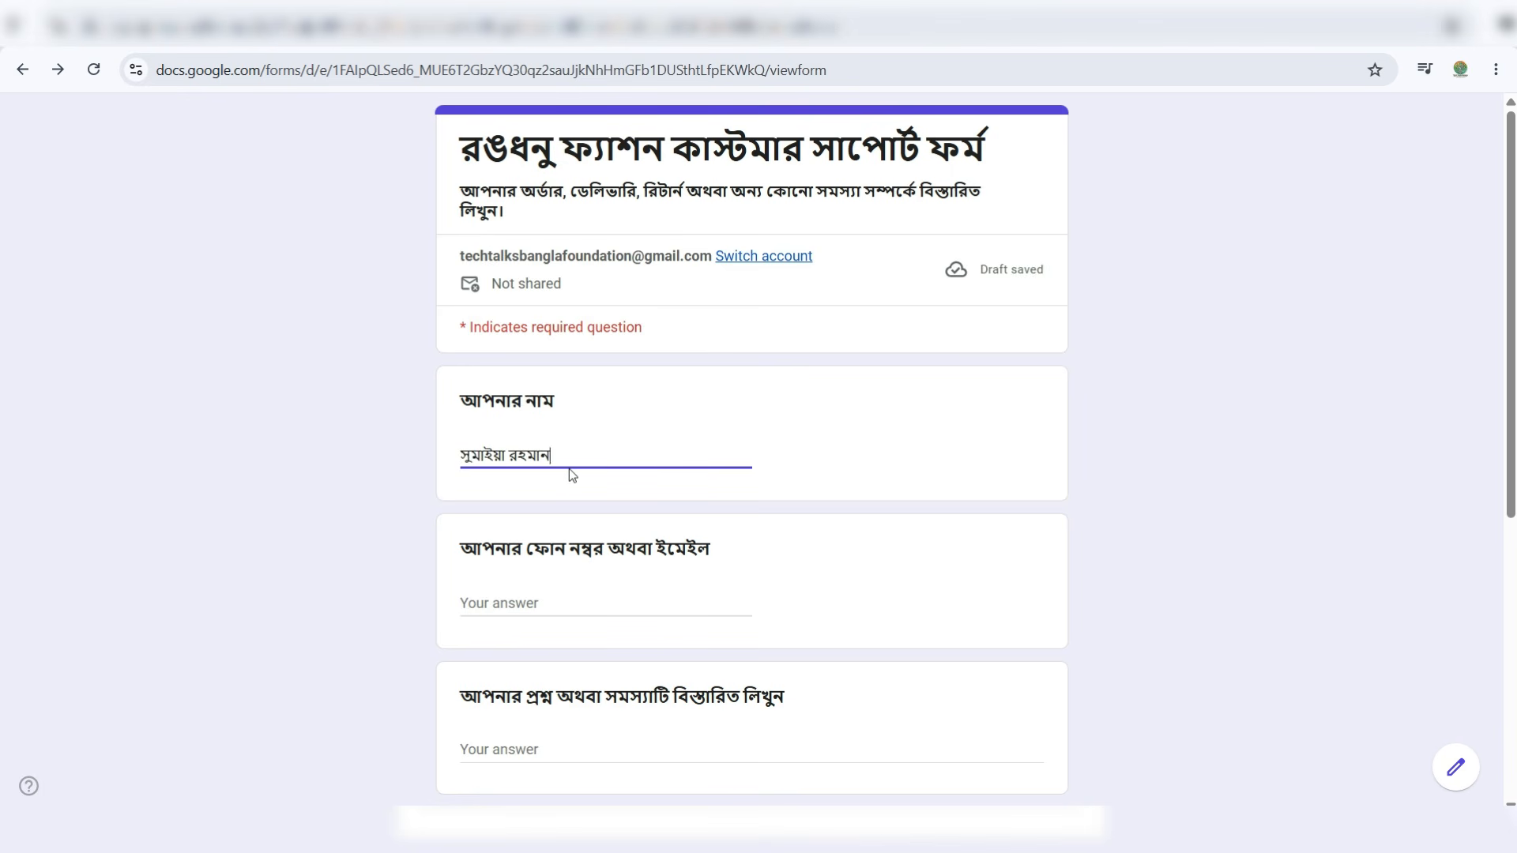
pyautogui.click(589, 602)
pyautogui.hotkey('ctrl', 'v')
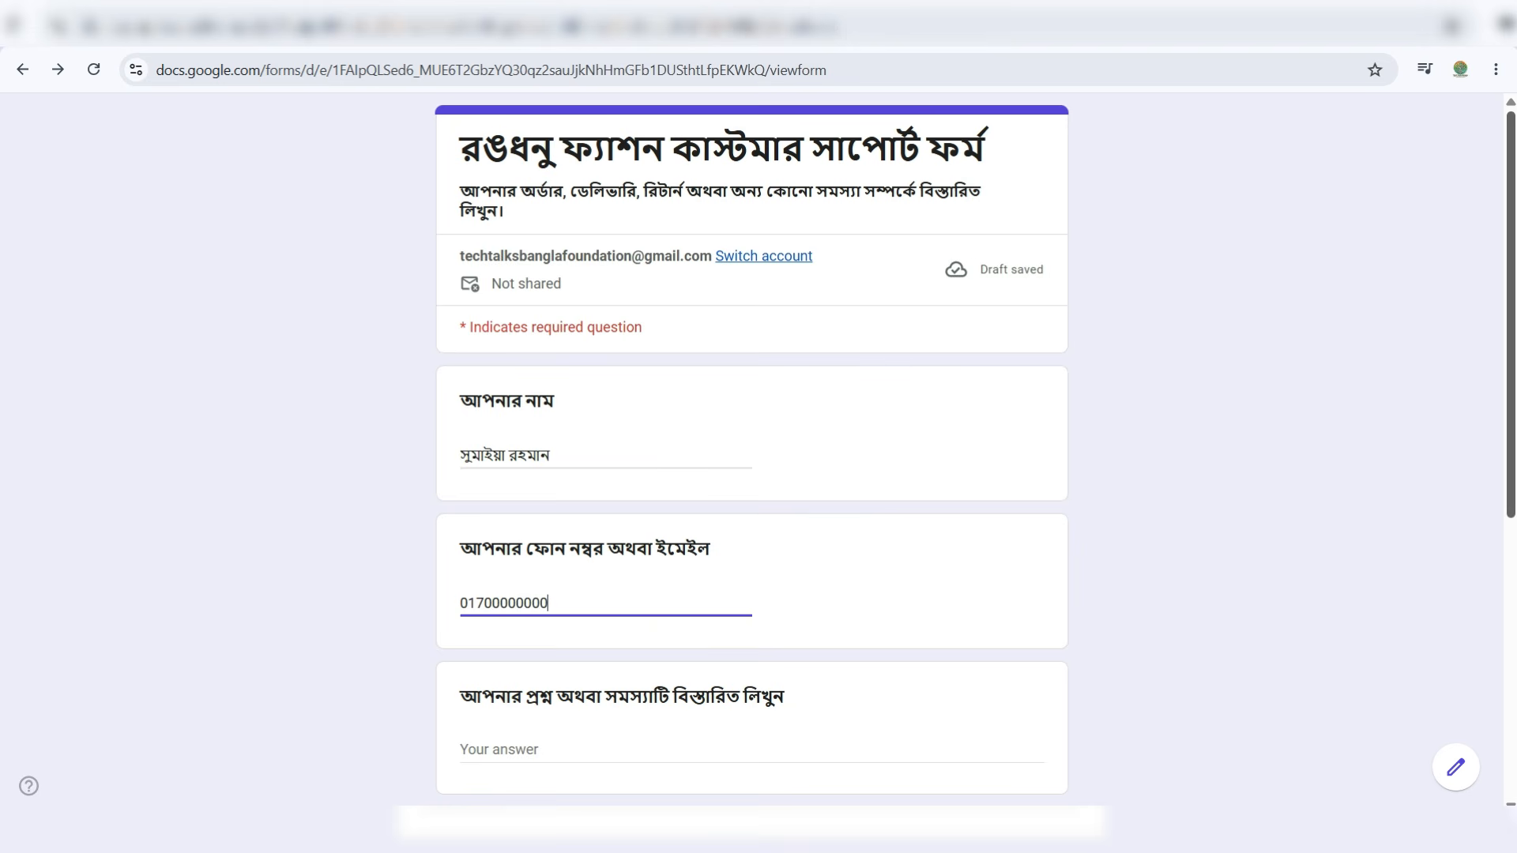
pyautogui.scroll(-3, 441, 505)
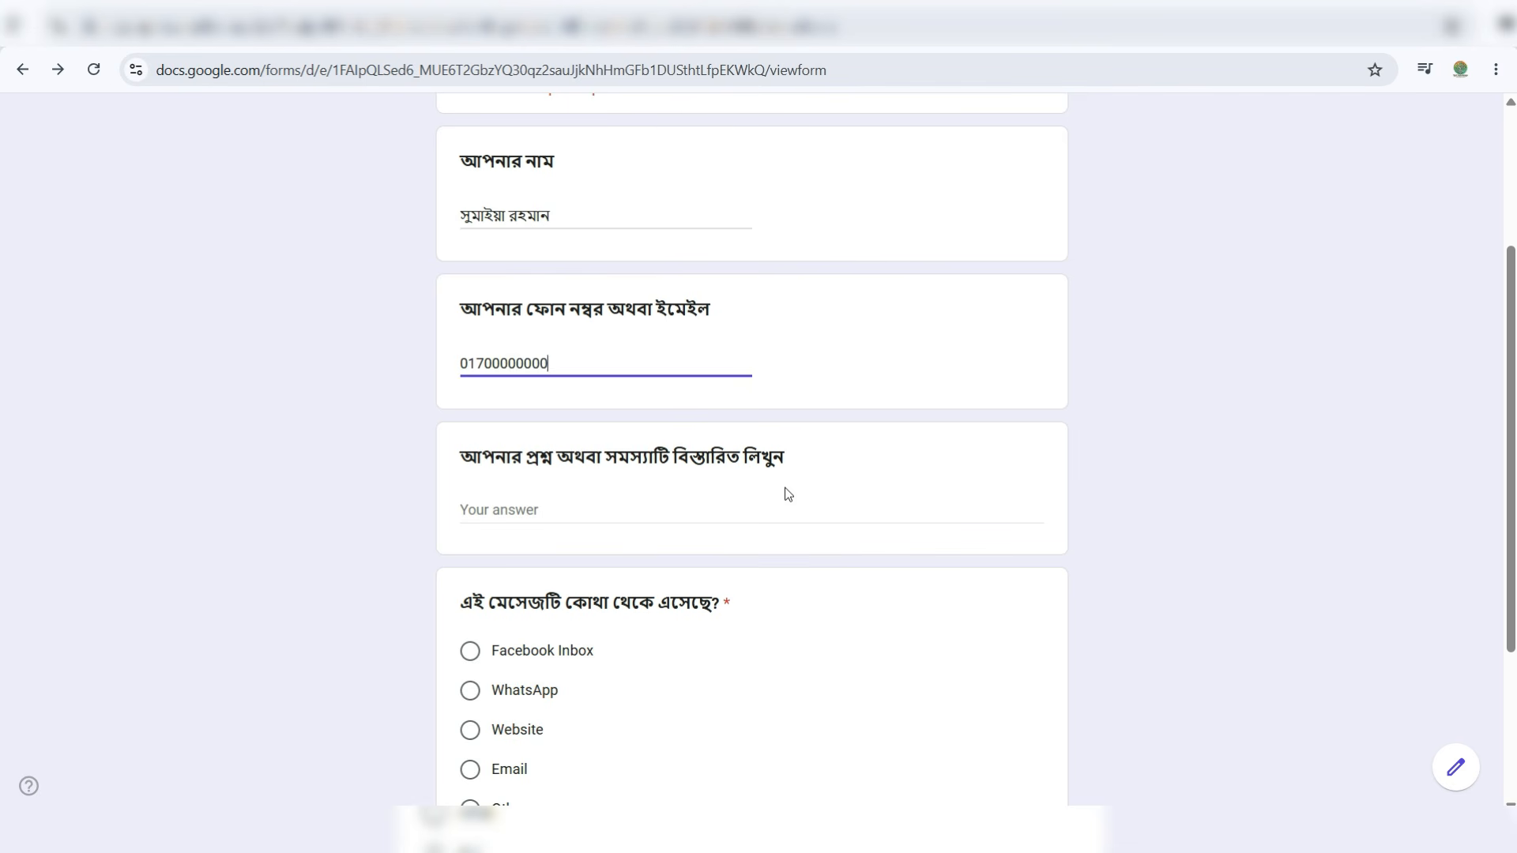
pyautogui.click(599, 517)
pyautogui.hotkey('ctrl', 'v')
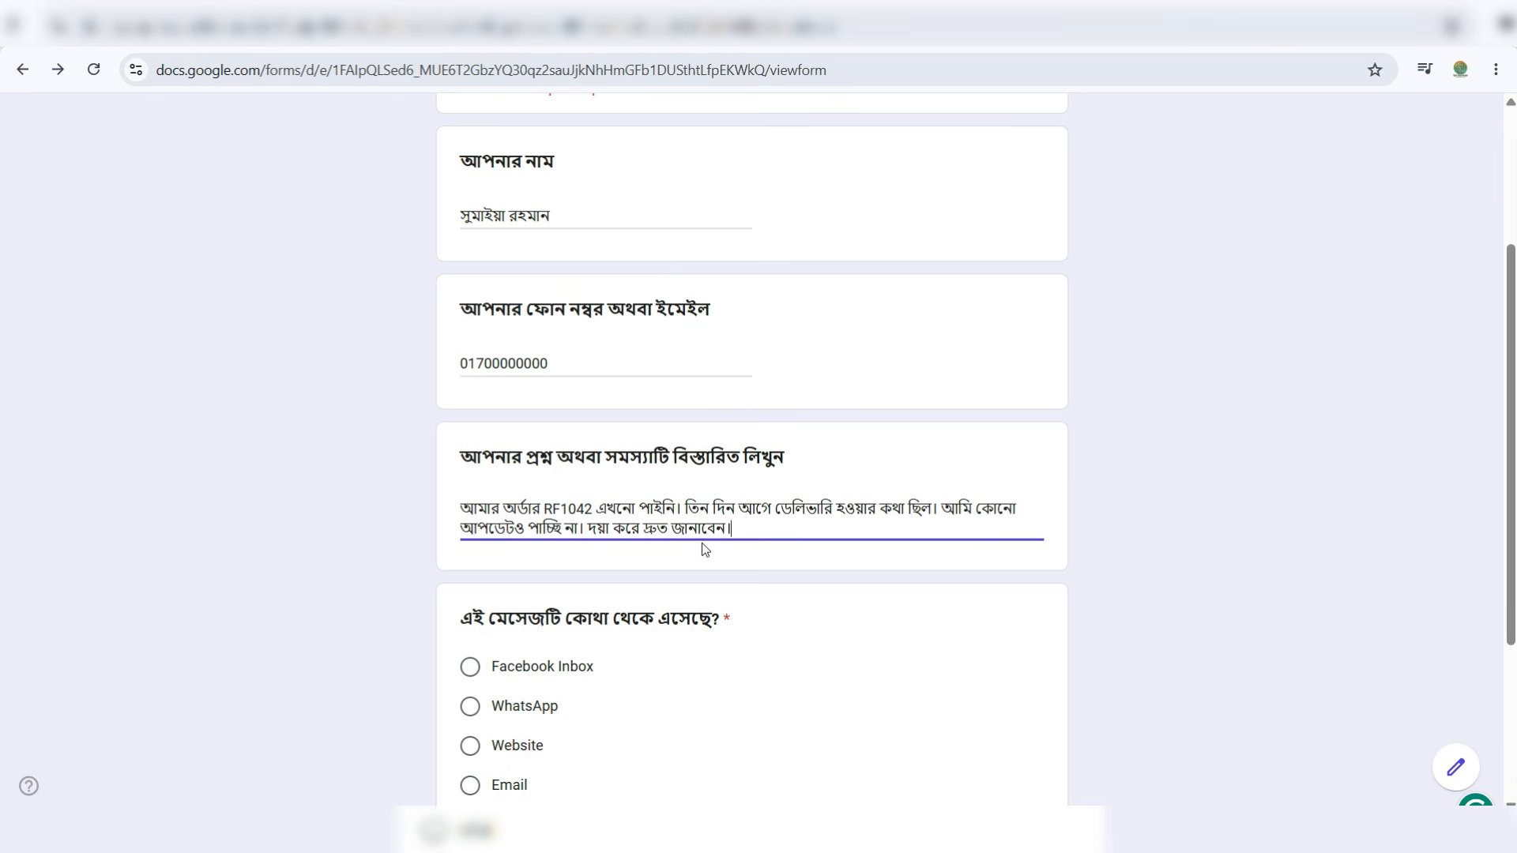
pyautogui.scroll(3, 702, 543)
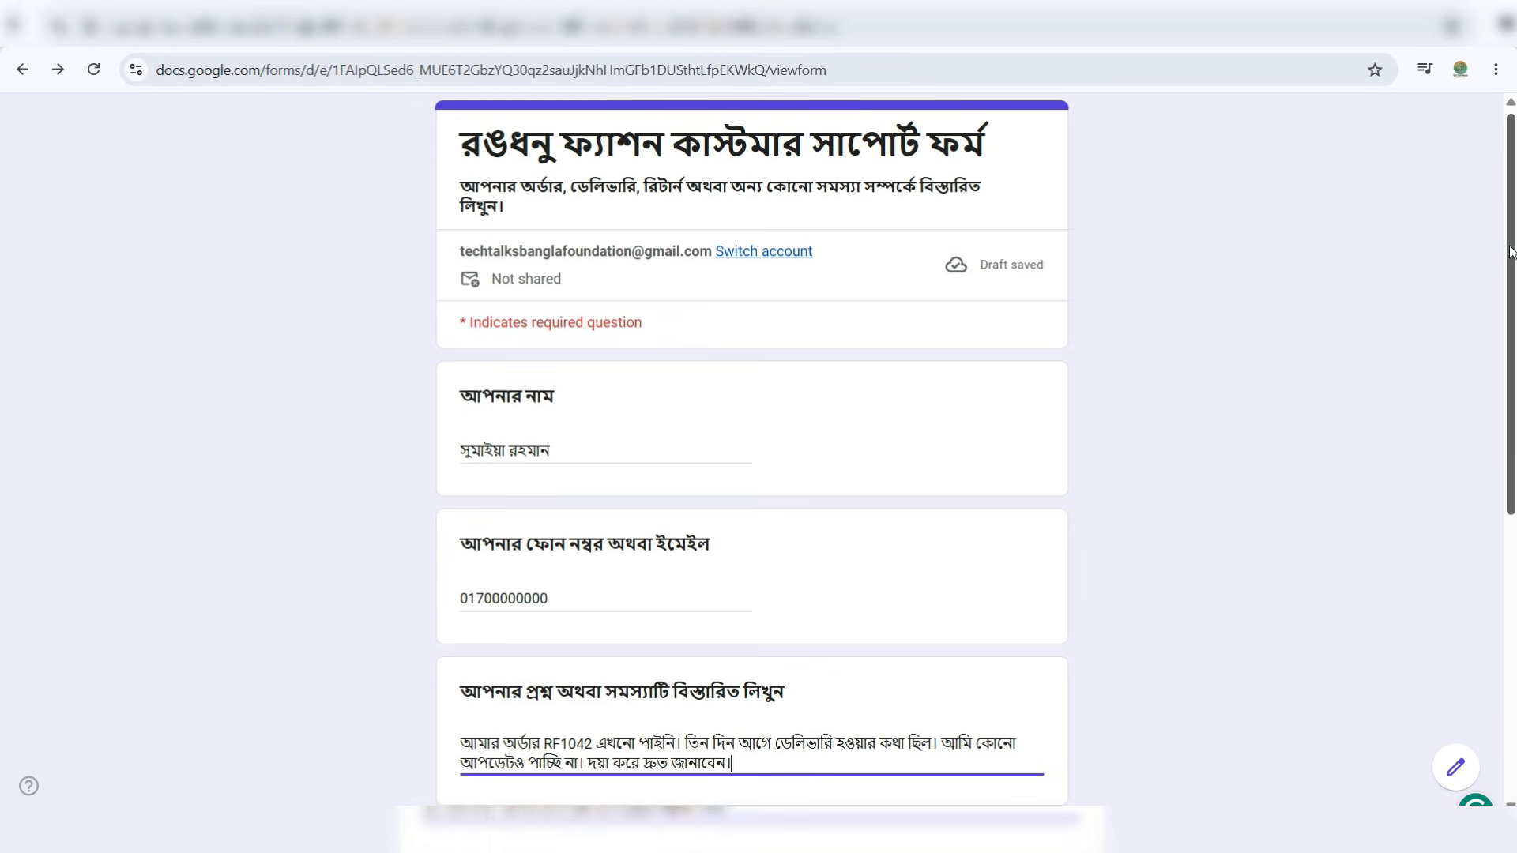
pyautogui.moveTo(1509, 275); pyautogui.dragTo(1509, 478)
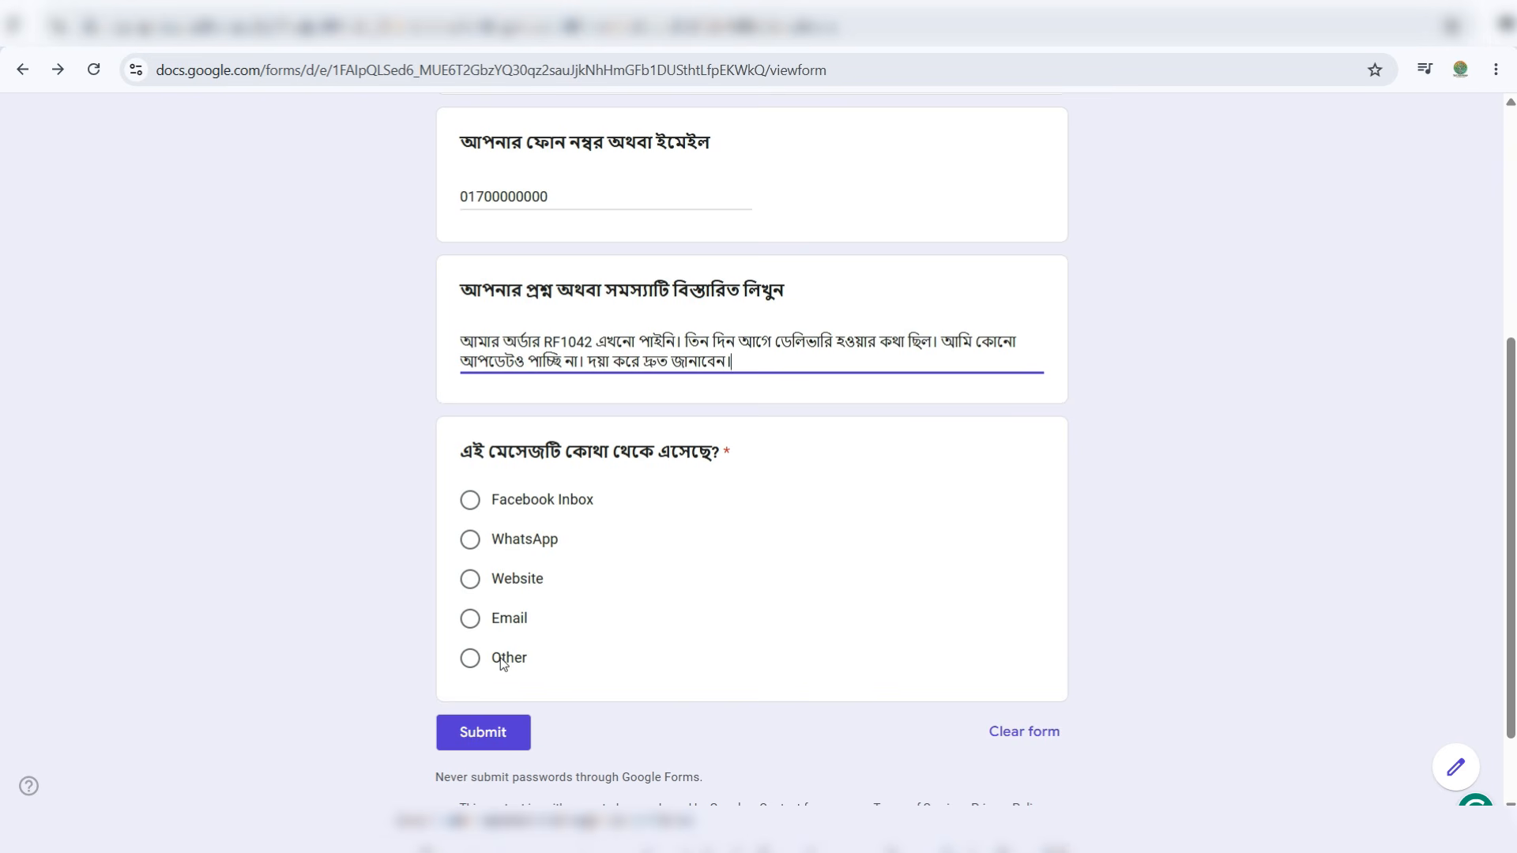
# - Choose Facebook Inbox as the message source and submit the test response
pyautogui.click(471, 503)
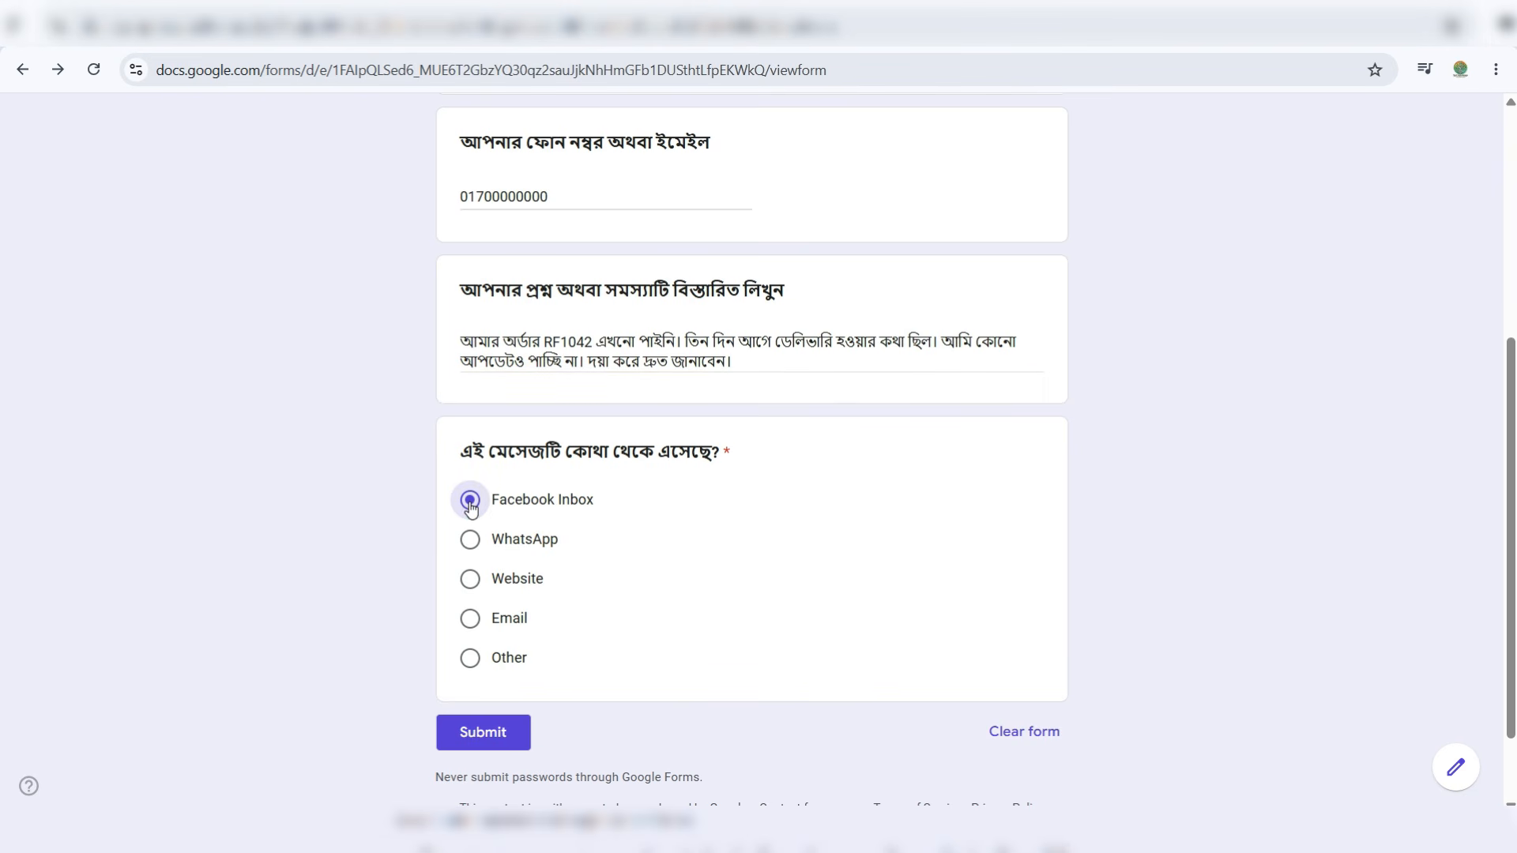
pyautogui.scroll(5, 600, 581)
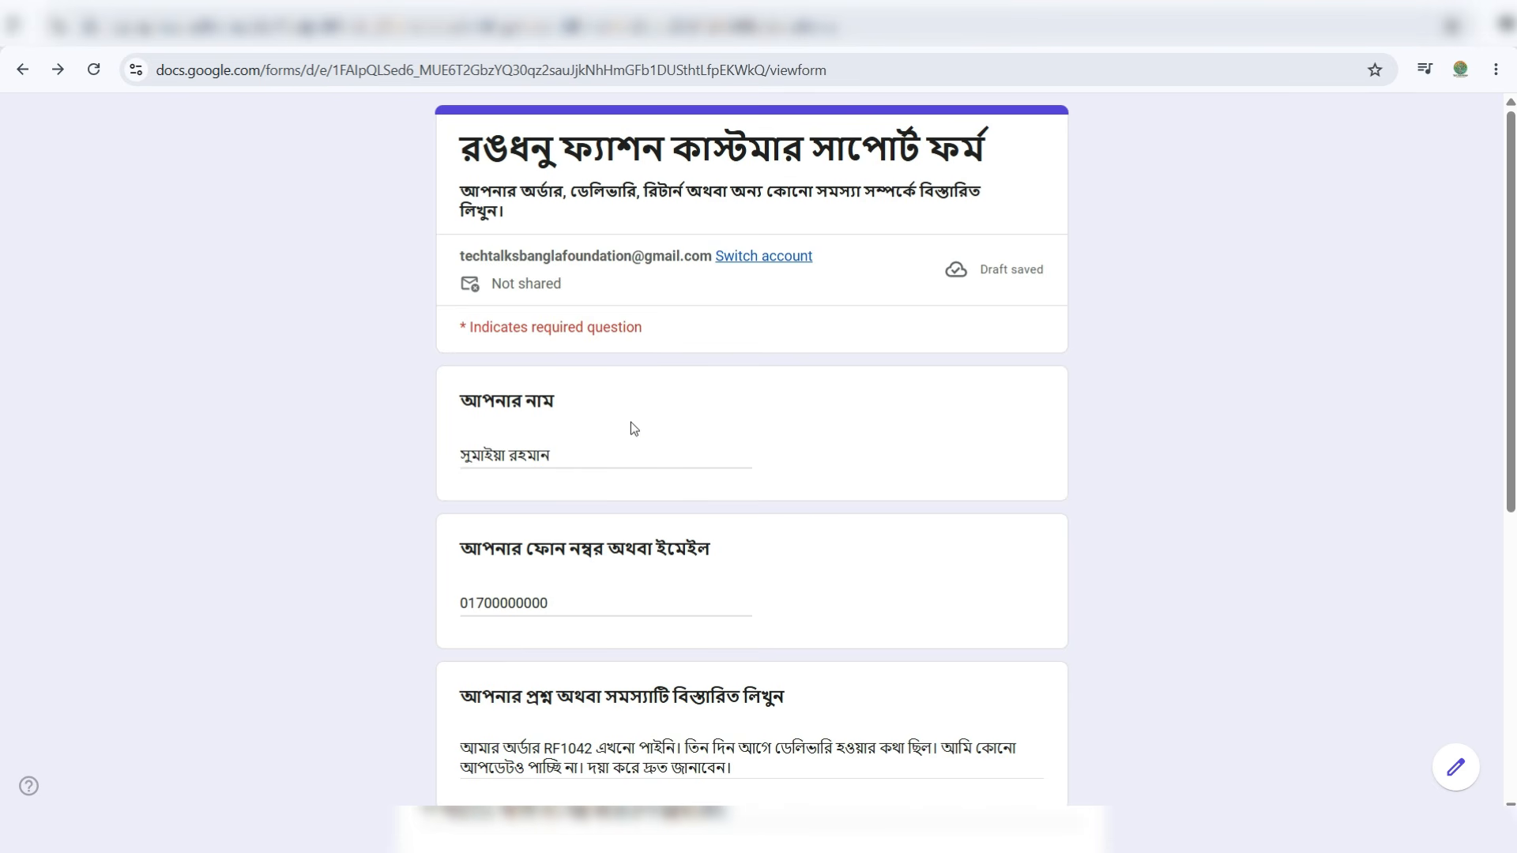
pyautogui.scroll(-6, 857, 572)
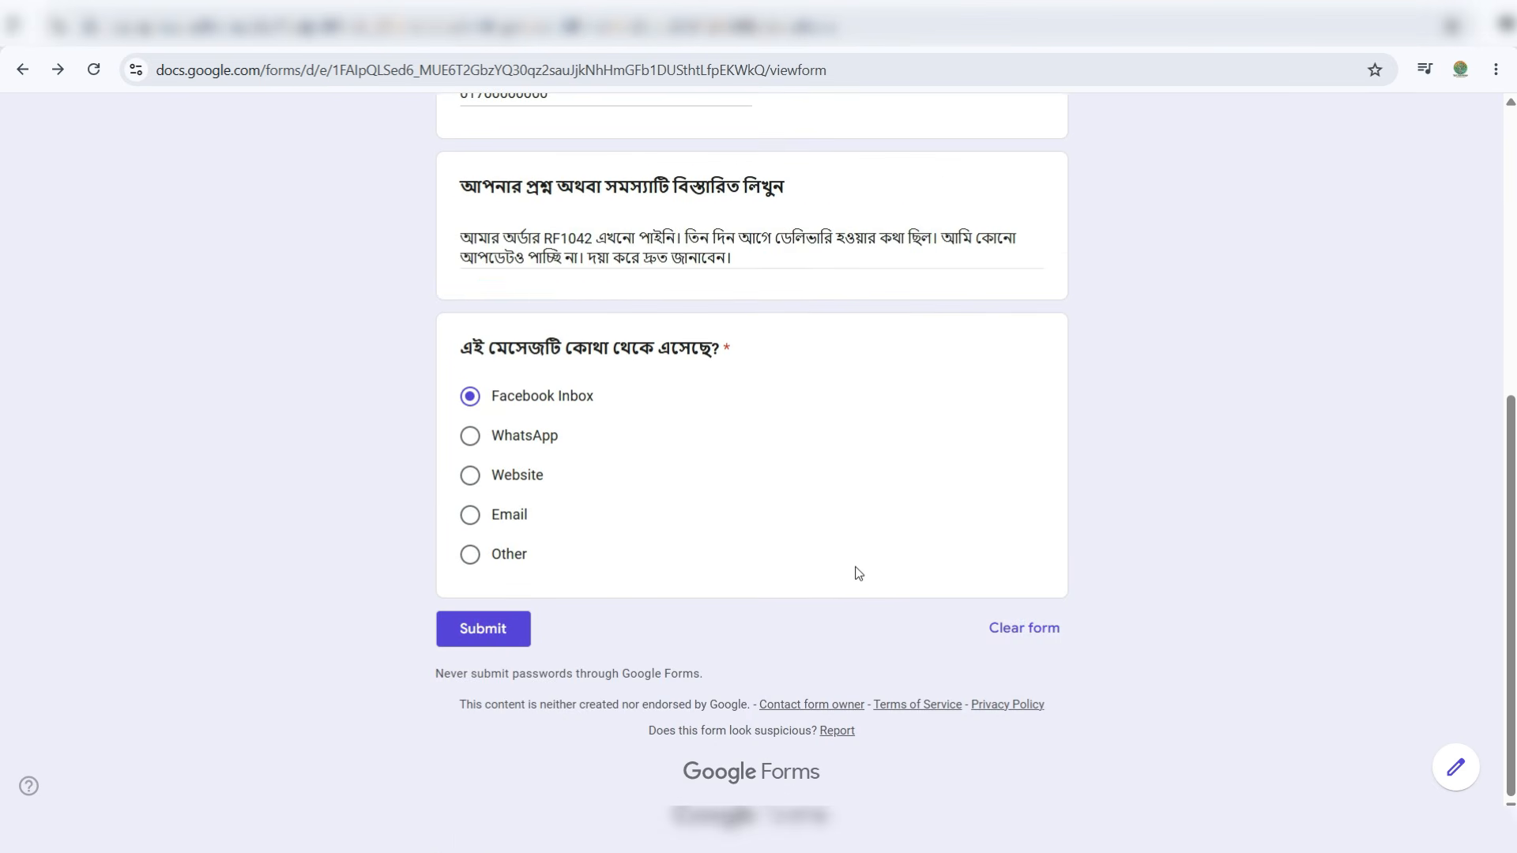
pyautogui.click(496, 632)
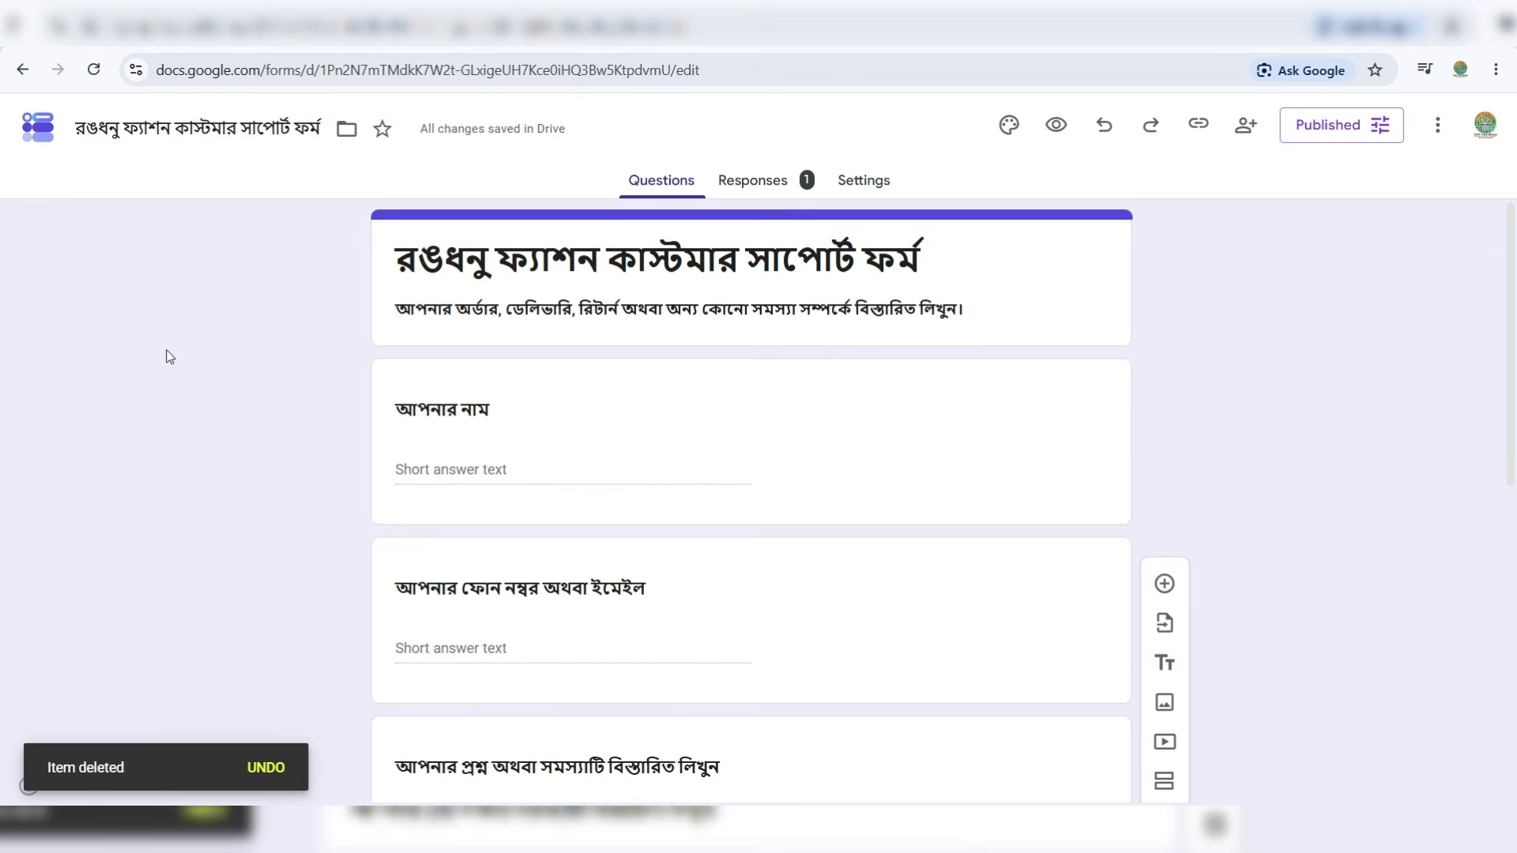
# - Look over the form's settings, then show the Responses summary of the single test answer
pyautogui.scroll(-8, 168, 354)
pyautogui.scroll(8, 167, 356)
pyautogui.click(868, 187)
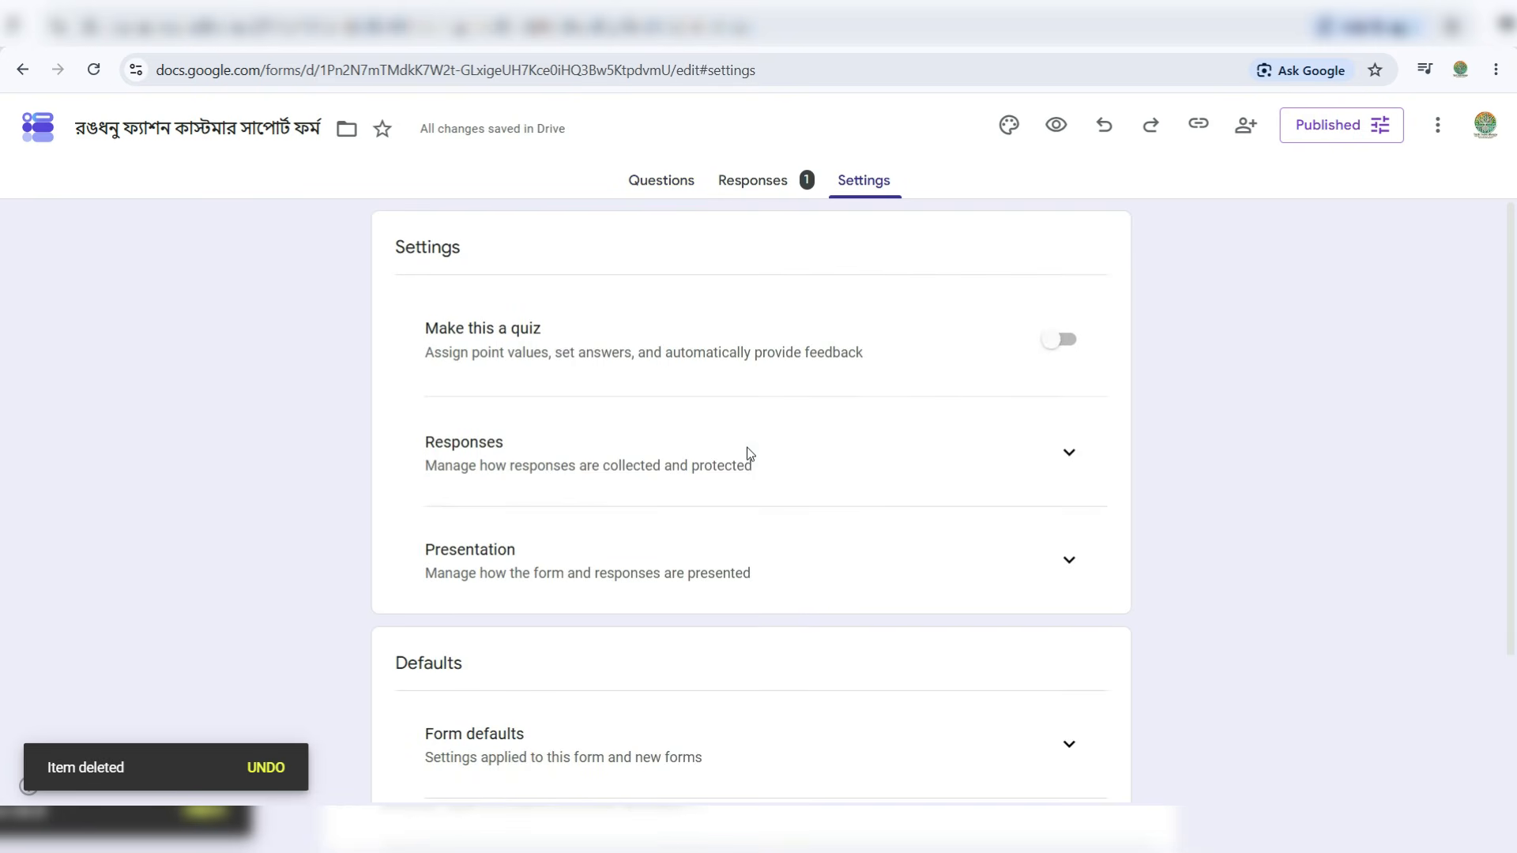
pyautogui.scroll(-2, 371, 393)
pyautogui.scroll(3, 371, 393)
pyautogui.scroll(-3, 371, 396)
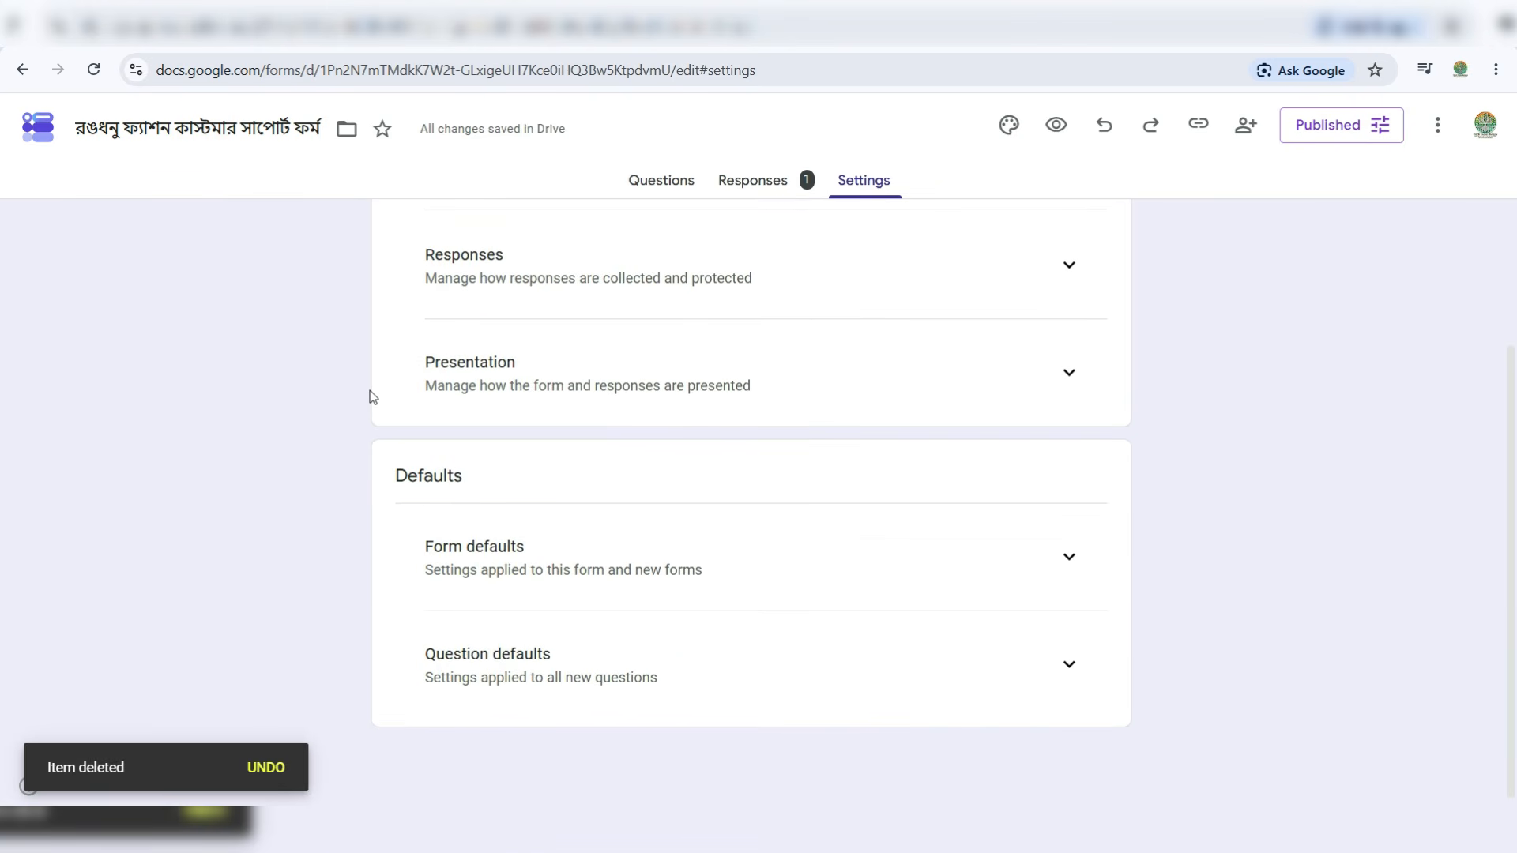
pyautogui.scroll(3, 371, 393)
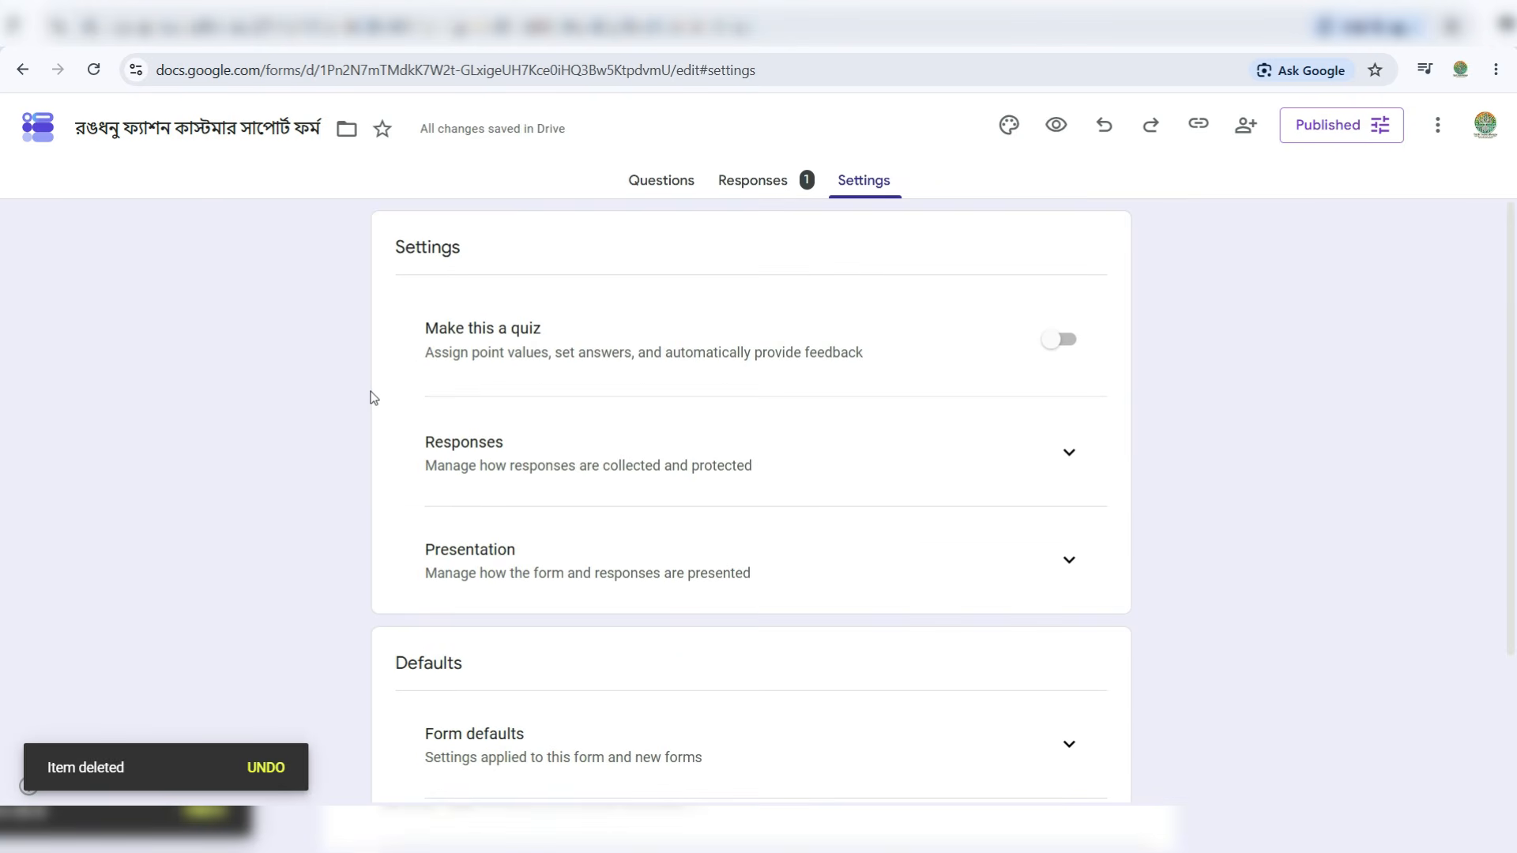
pyautogui.click(739, 183)
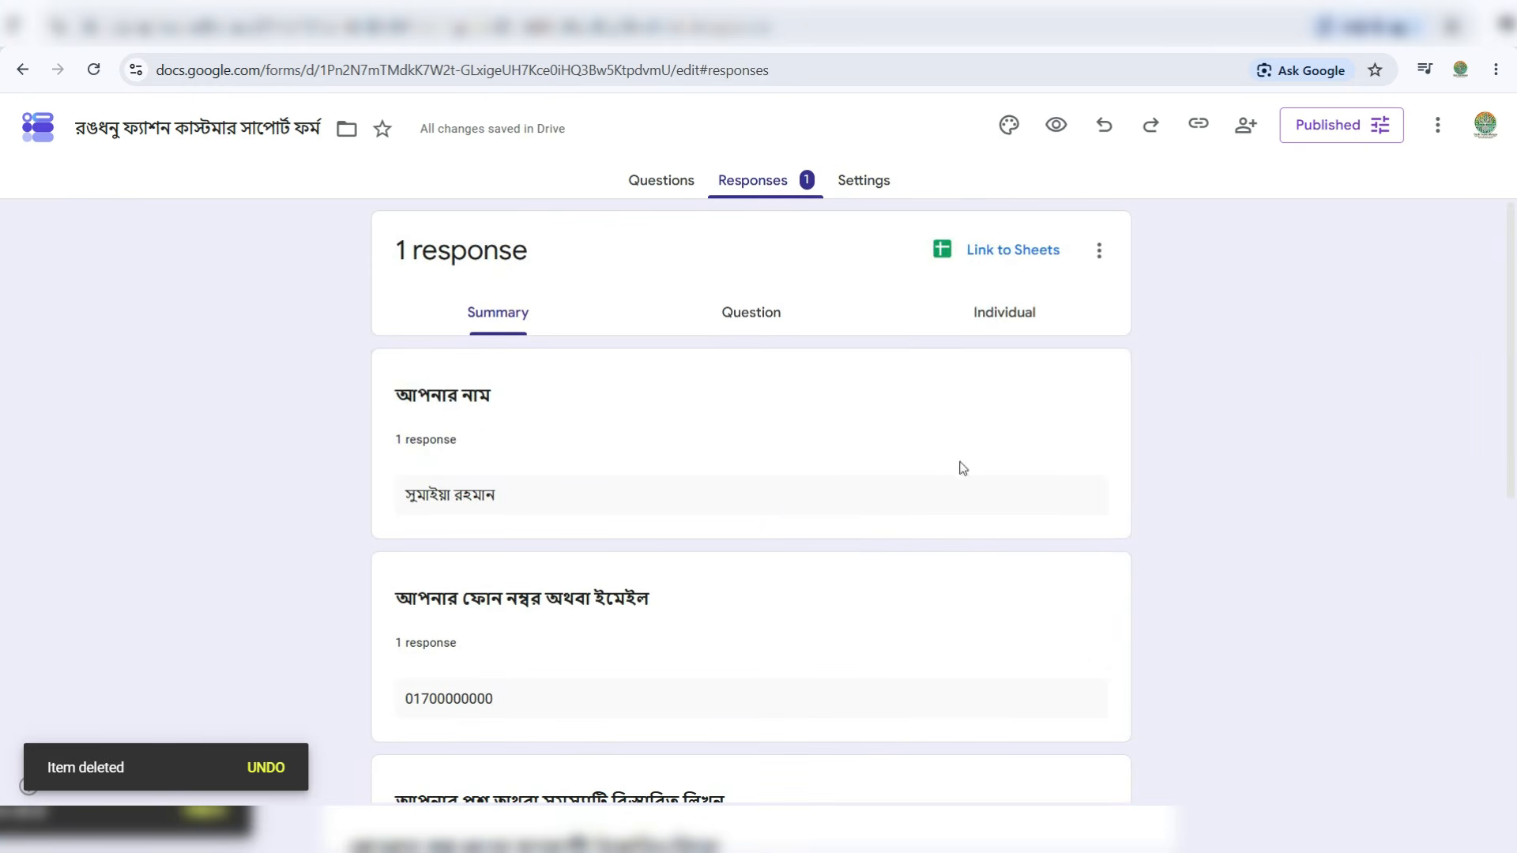
pyautogui.moveTo(1506, 346); pyautogui.dragTo(1509, 654)
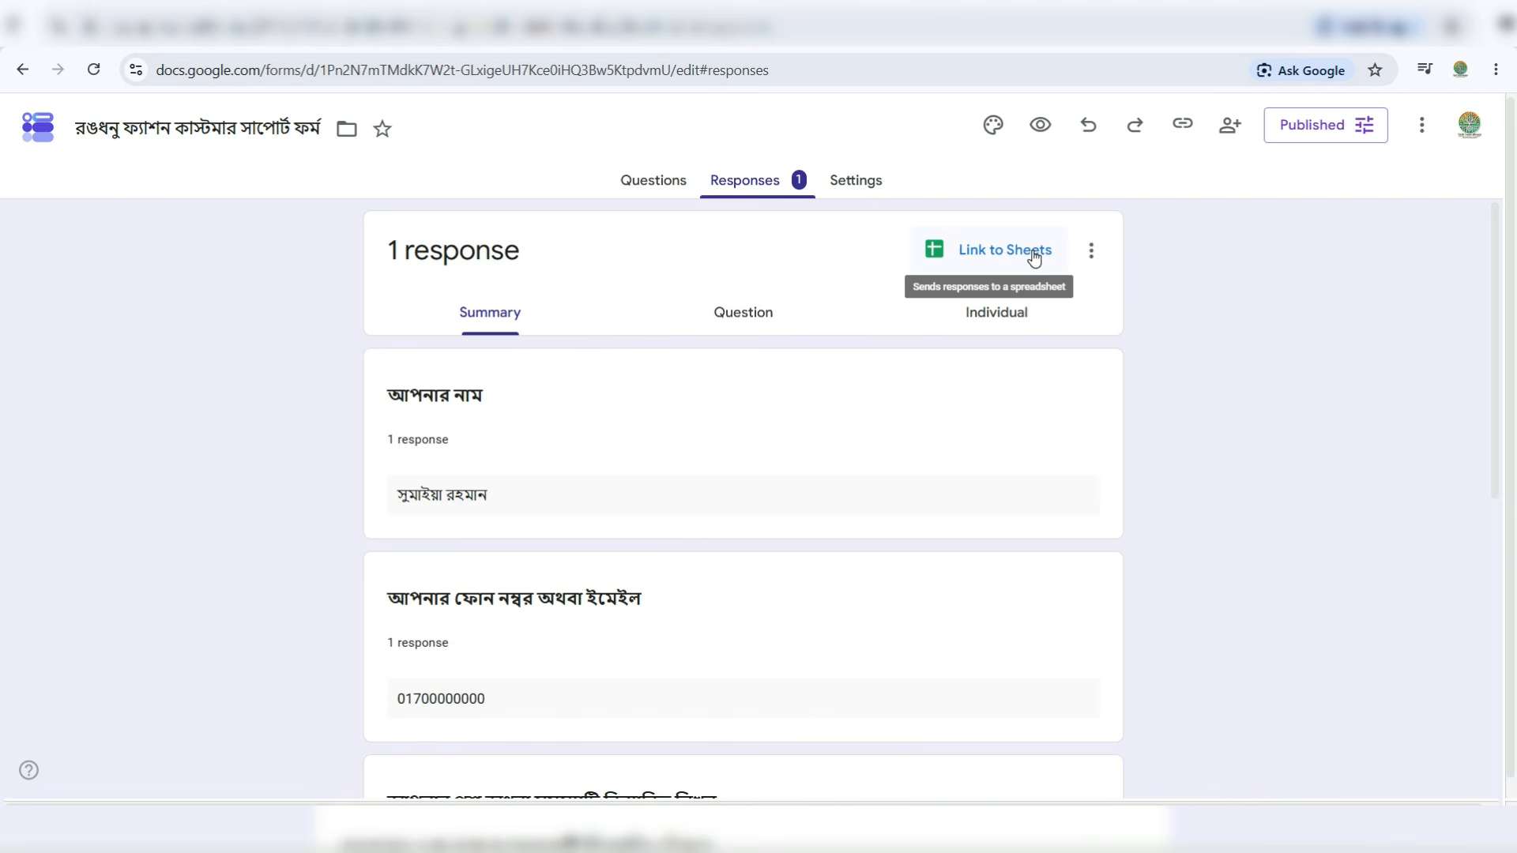
# - Link responses to a new sheet 'রঙধনু ফ্যাশন কাস্টমার সাপোর্ট ফর্ম (Responses)' and close the formatting popup
pyautogui.click(1033, 255)
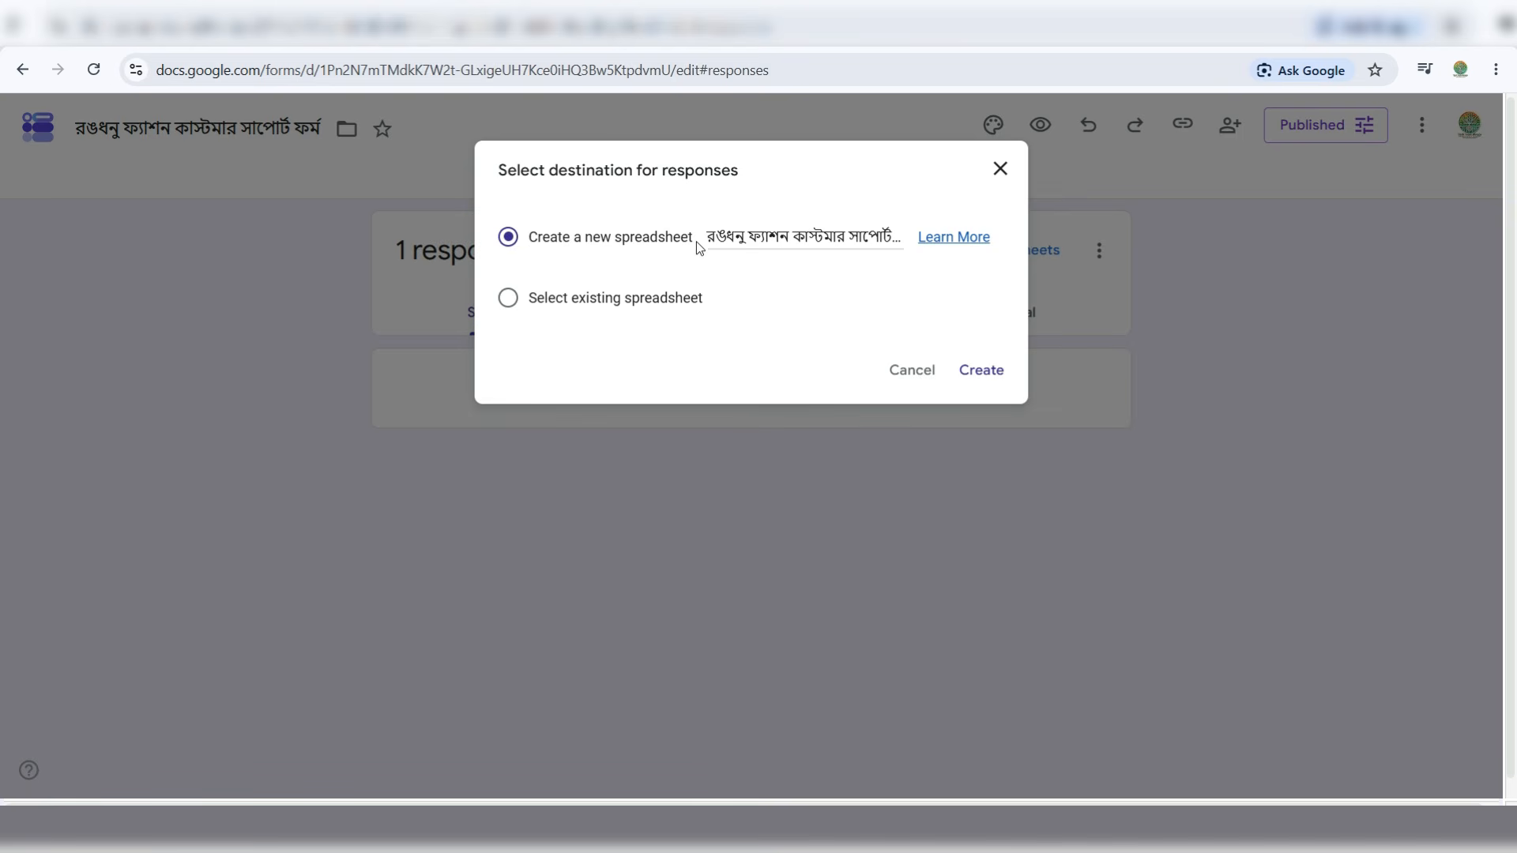
pyautogui.click(730, 236)
pyautogui.click(707, 237)
pyautogui.moveTo(708, 237); pyautogui.dragTo(900, 233)
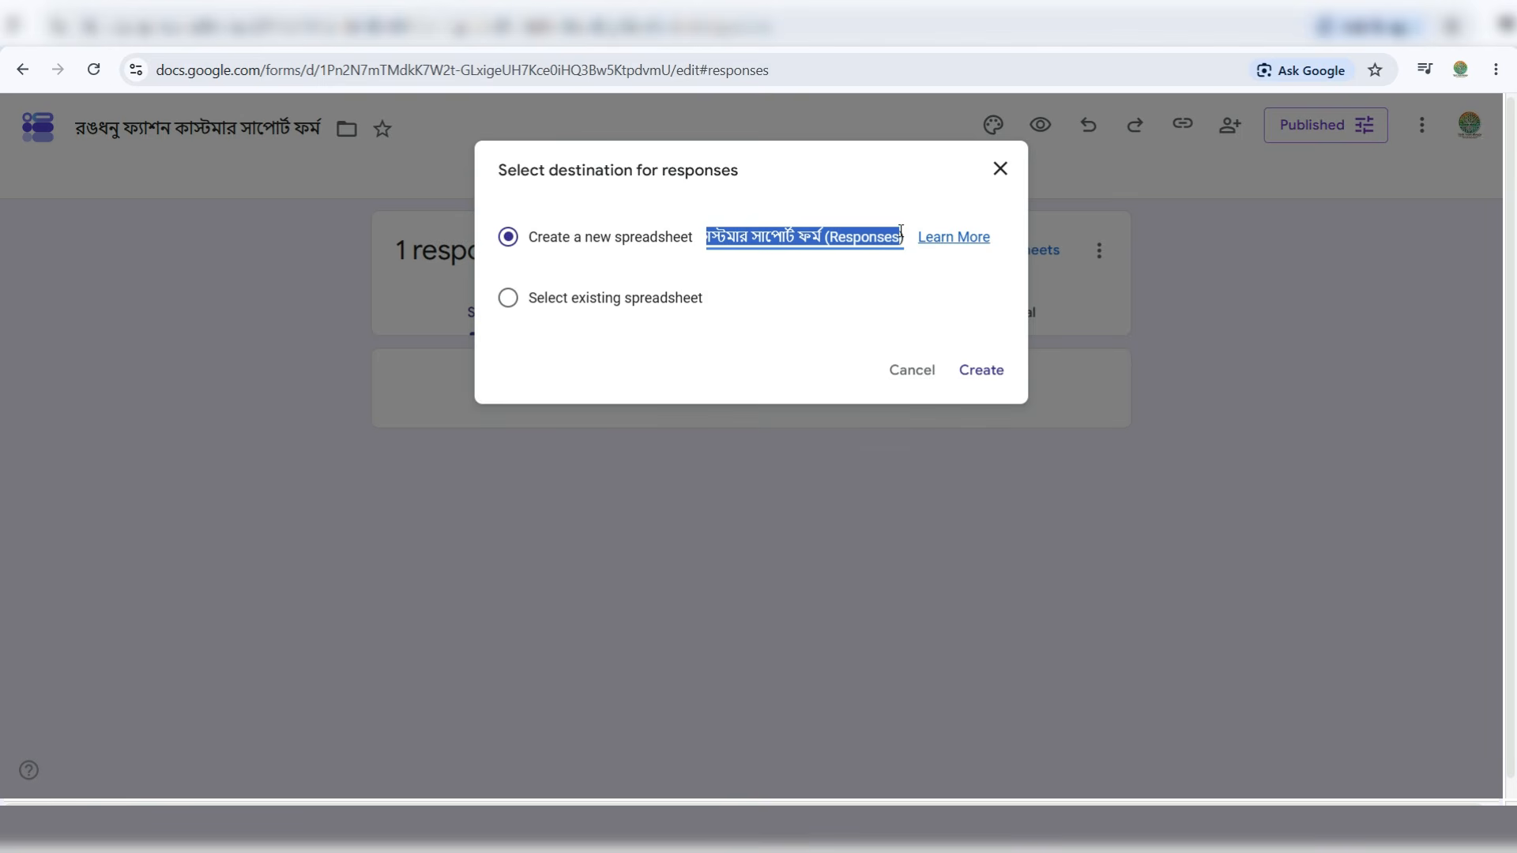
pyautogui.click(825, 237)
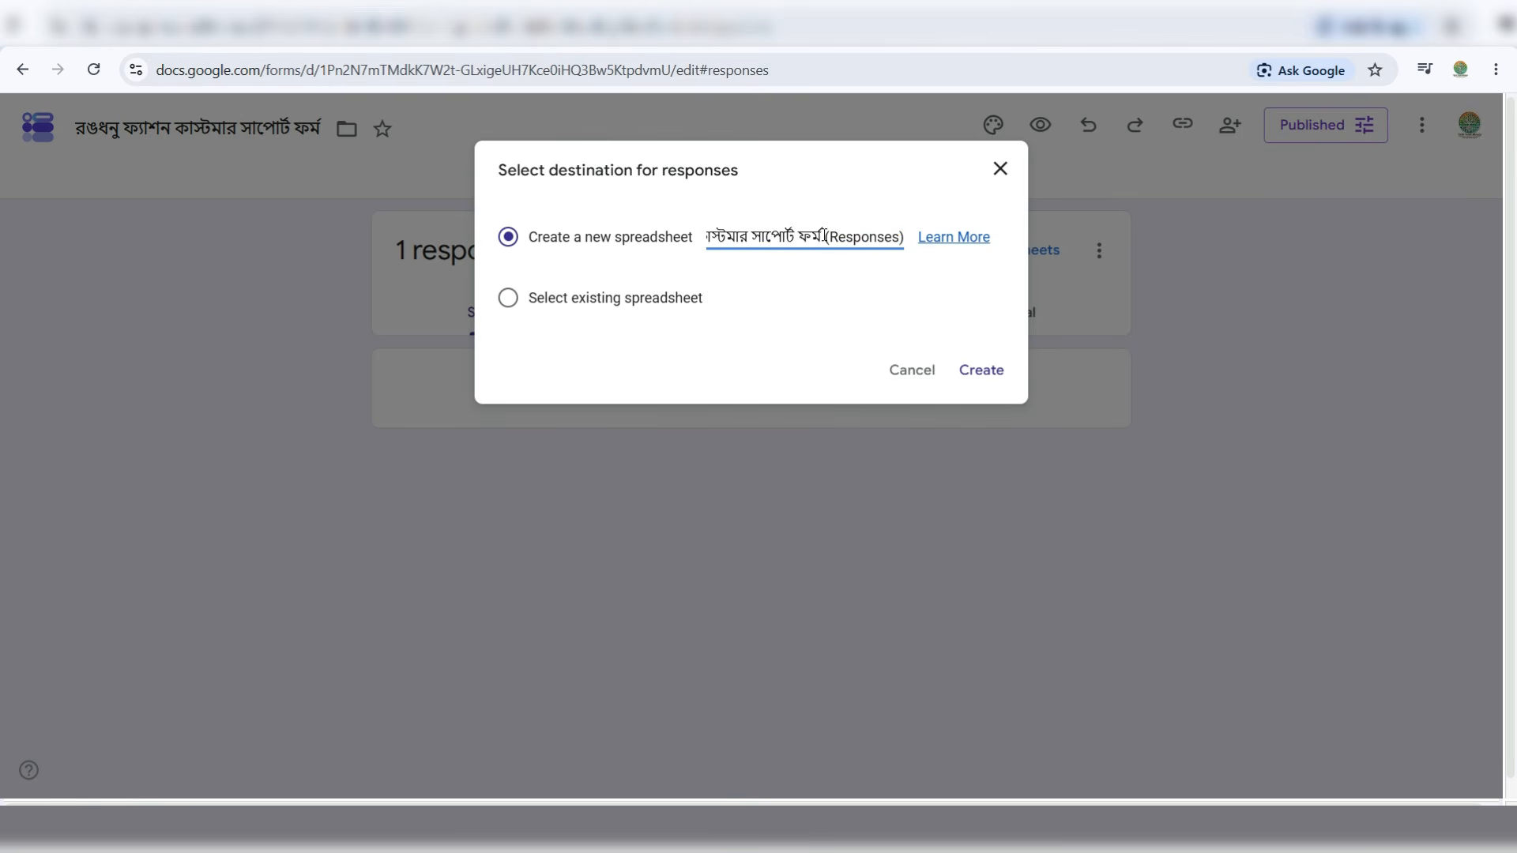
pyautogui.moveTo(825, 237); pyautogui.dragTo(907, 243)
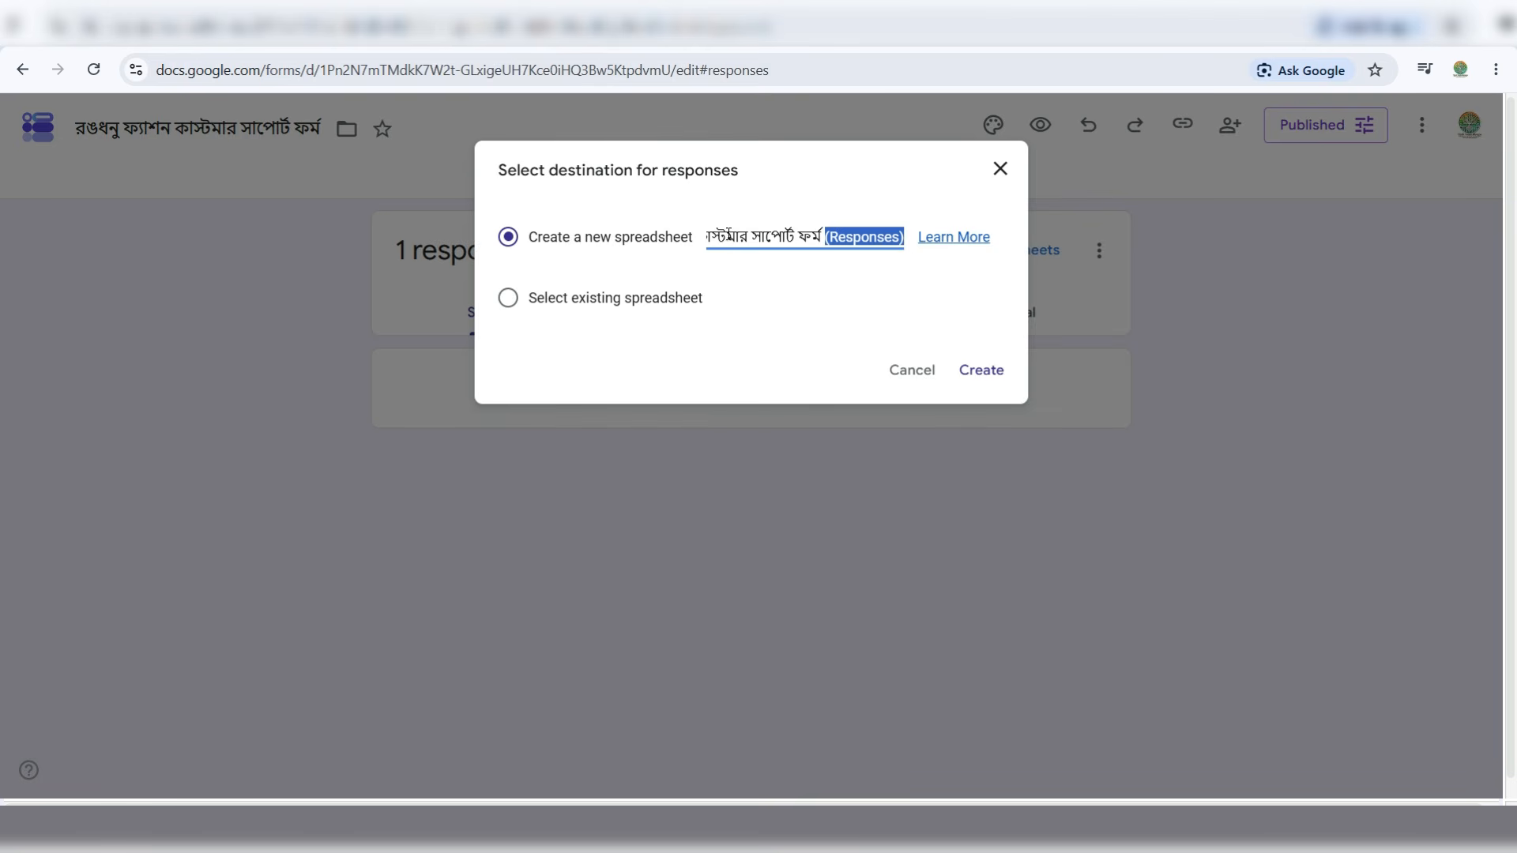
pyautogui.click(766, 230)
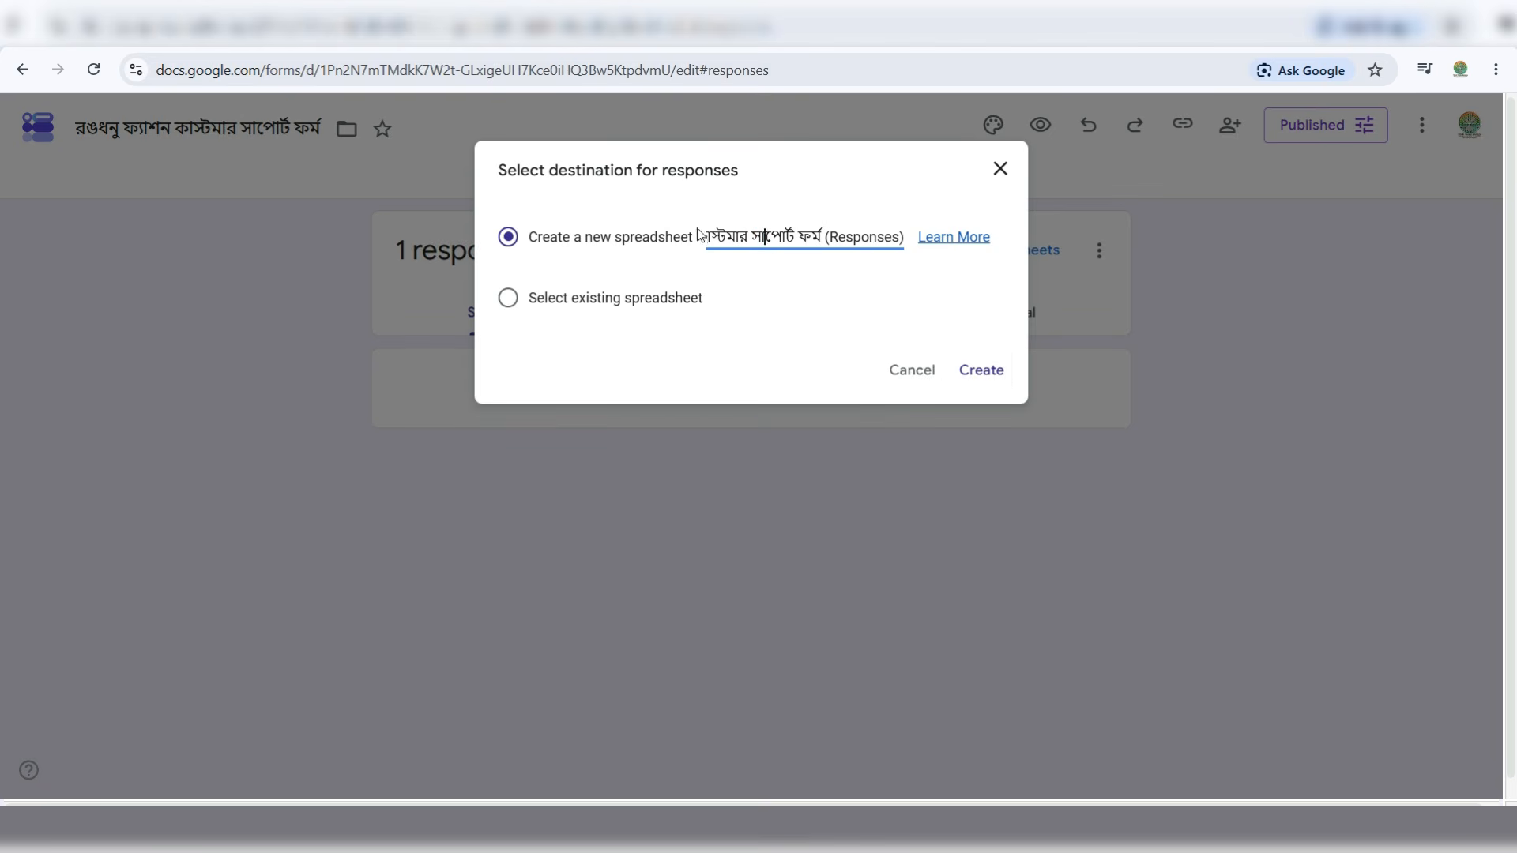
pyautogui.click(962, 376)
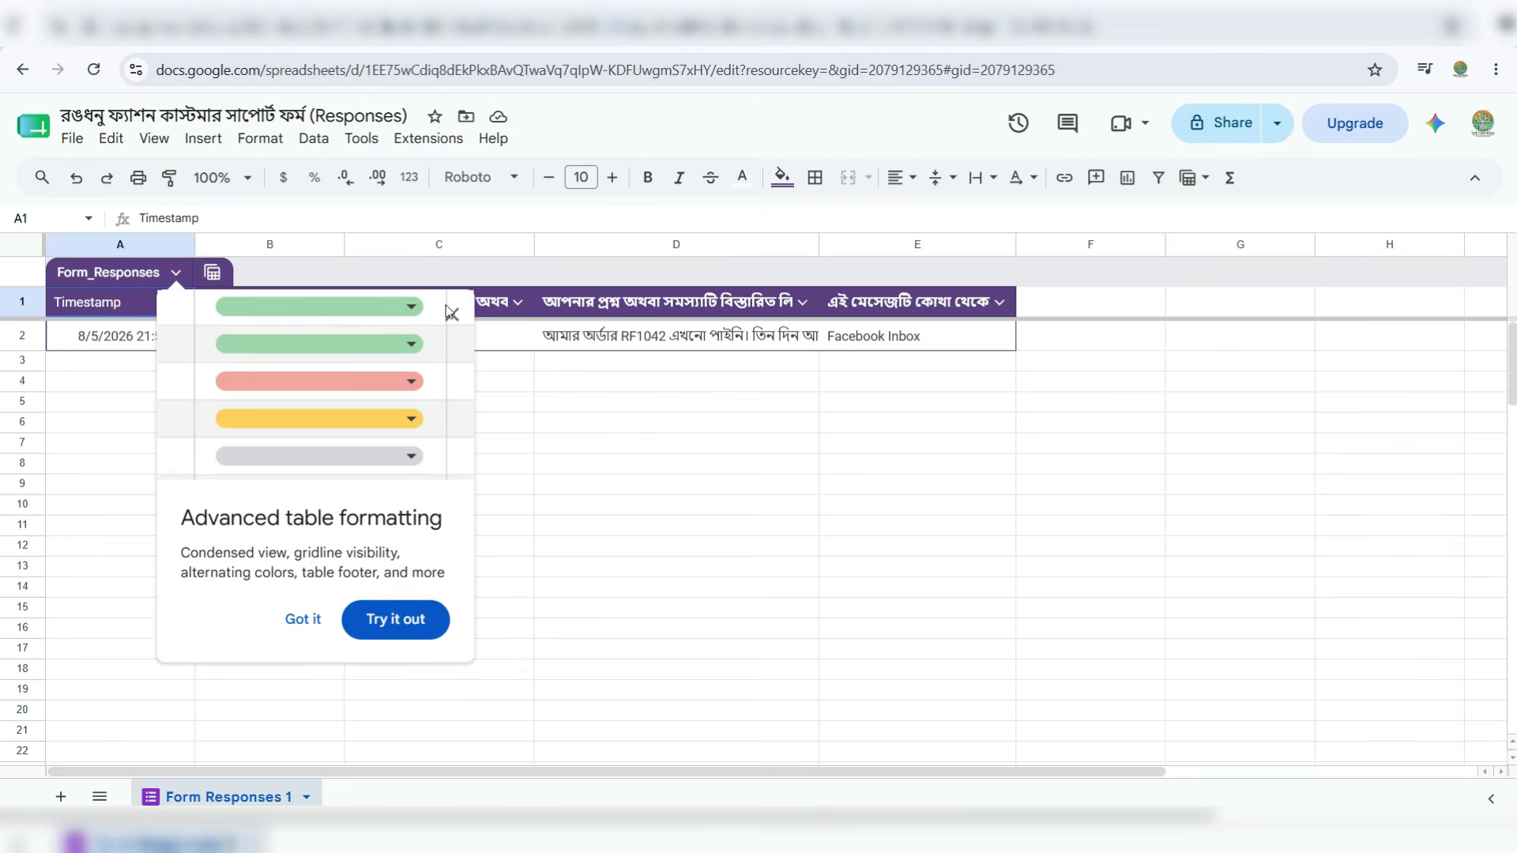
pyautogui.click(451, 309)
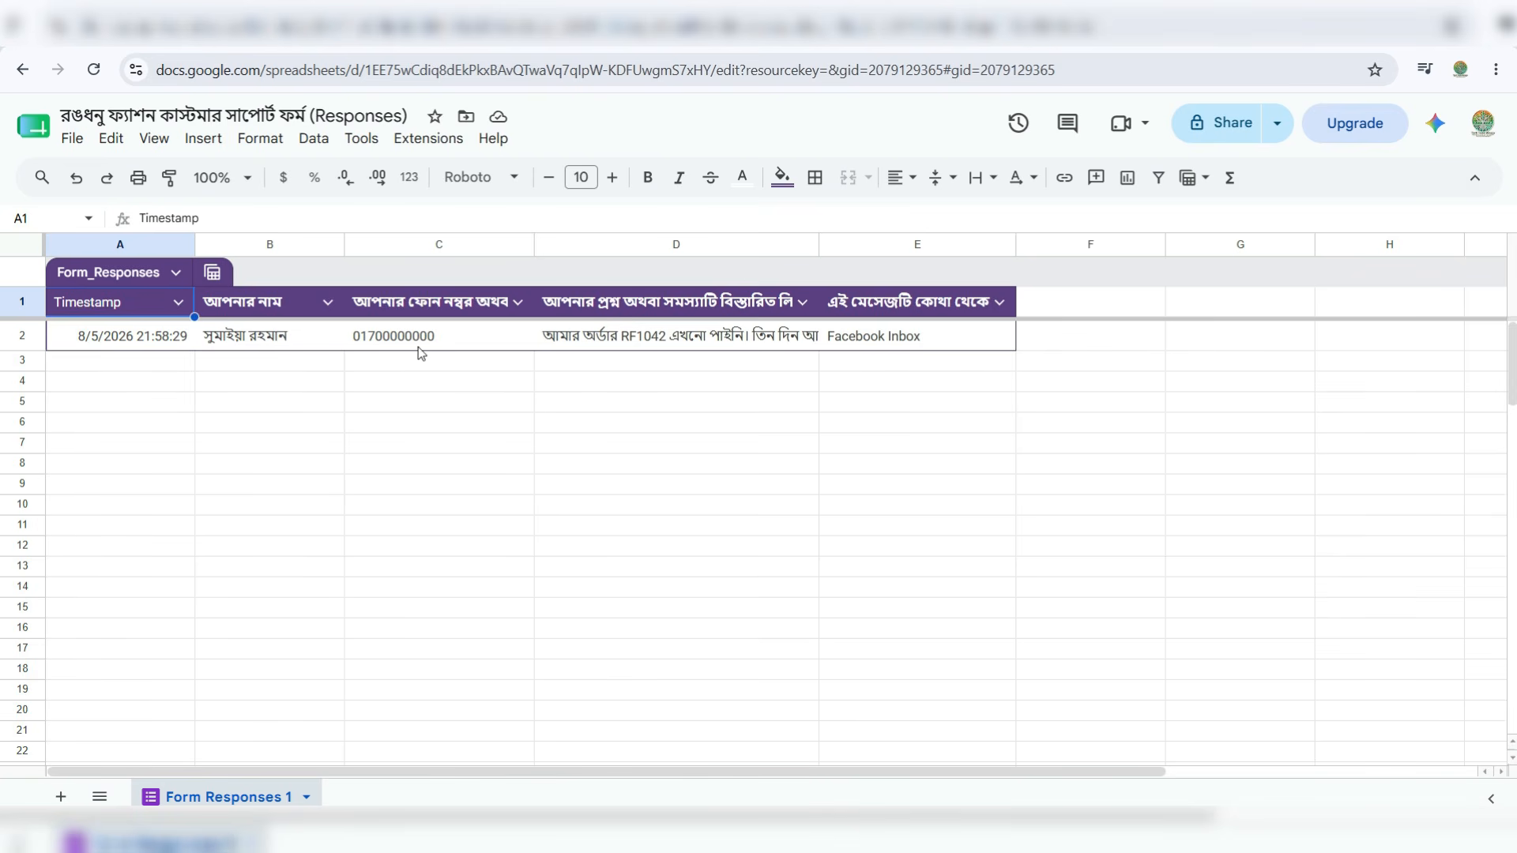
# - Auto-fit column D to show the full complaint message, then return to the form's tab
pyautogui.doubleClick(819, 245)
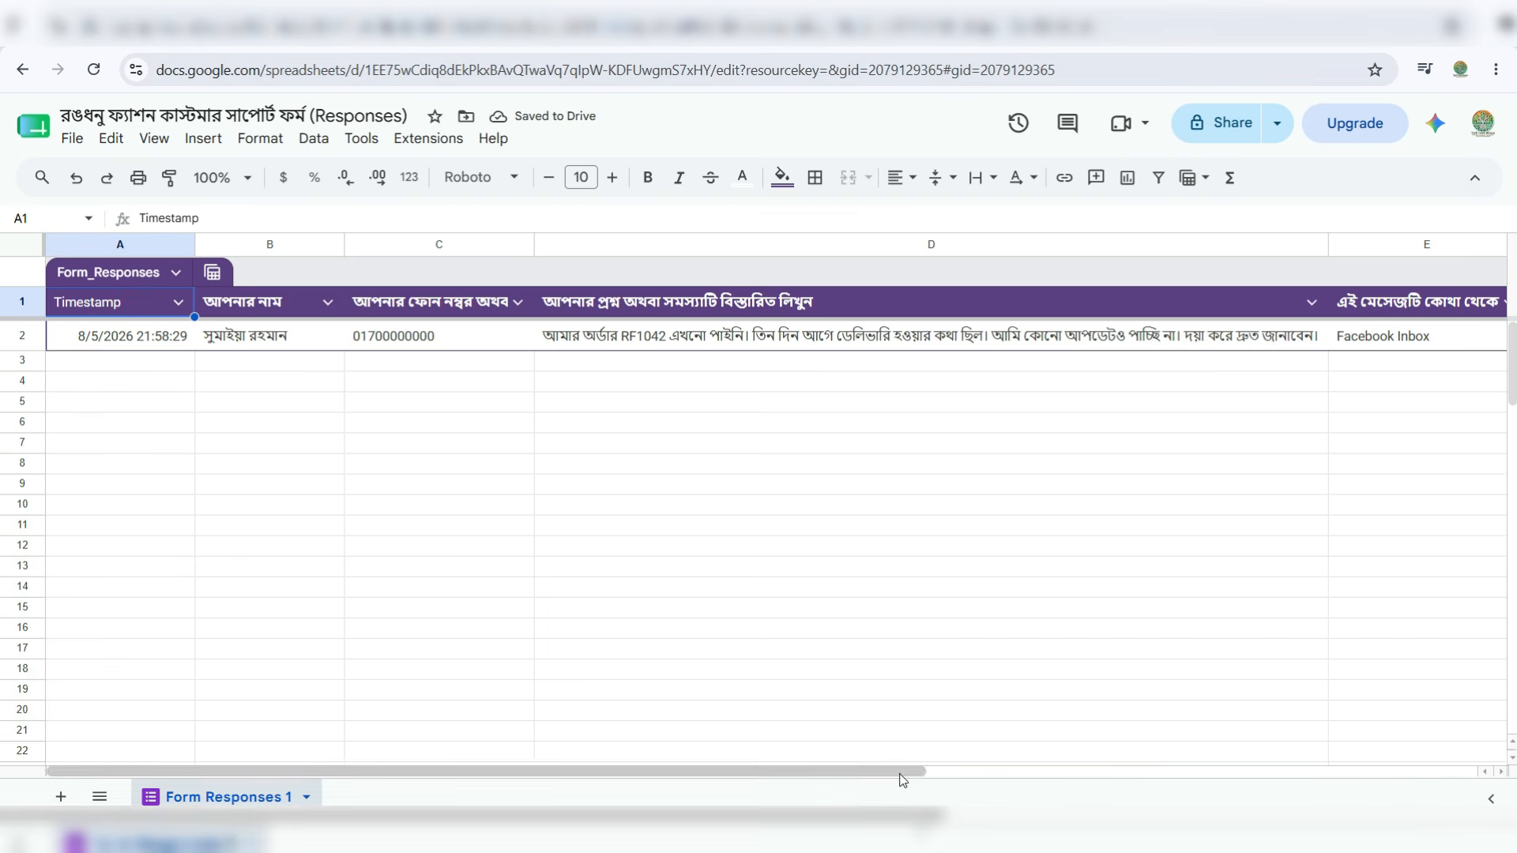
pyautogui.moveTo(901, 776); pyautogui.dragTo(964, 776)
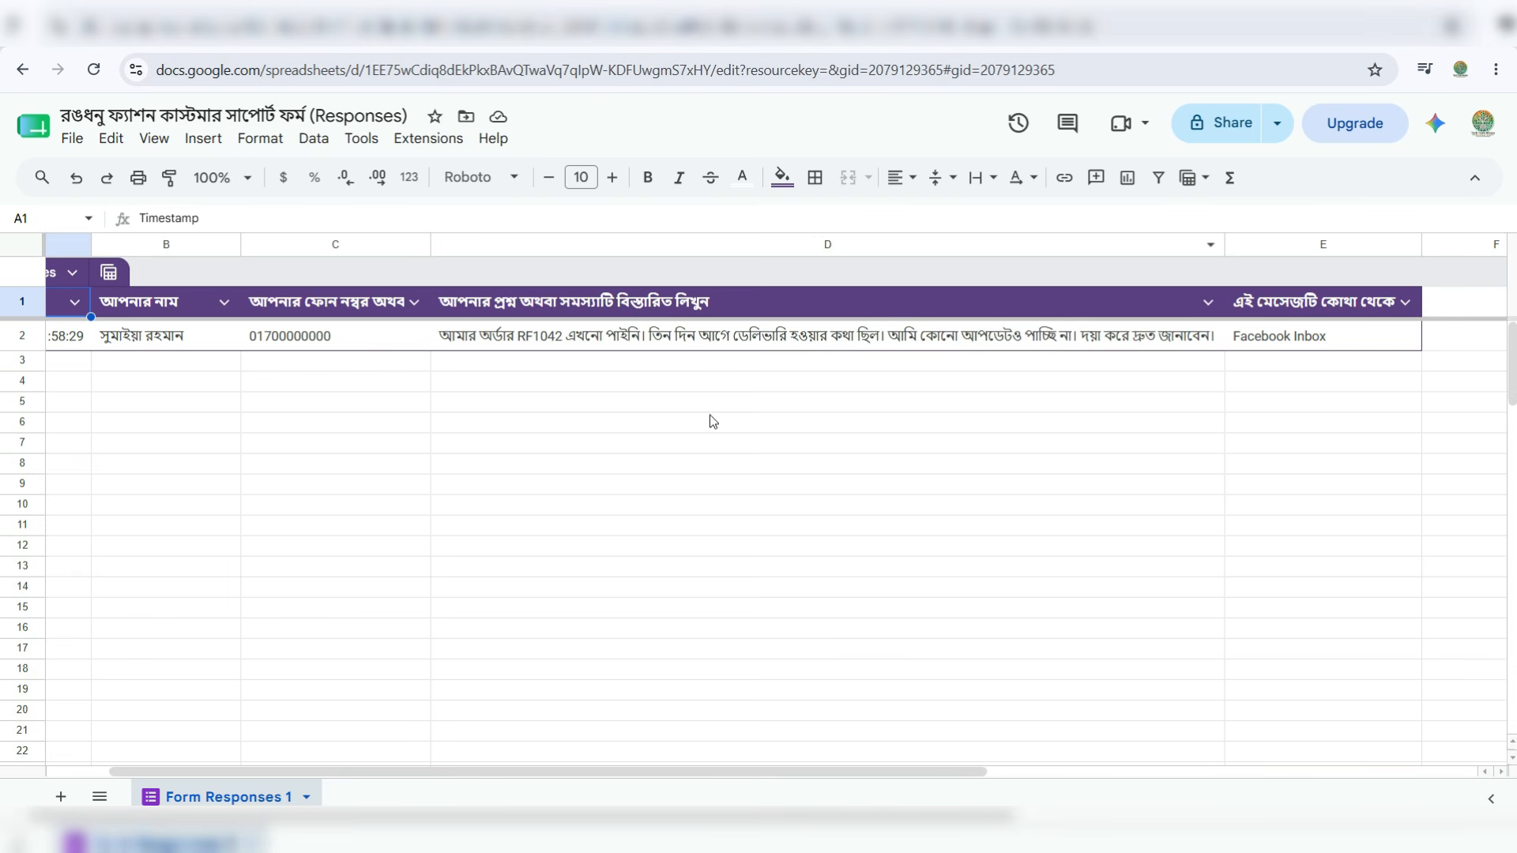
pyautogui.moveTo(417, 774); pyautogui.dragTo(202, 747)
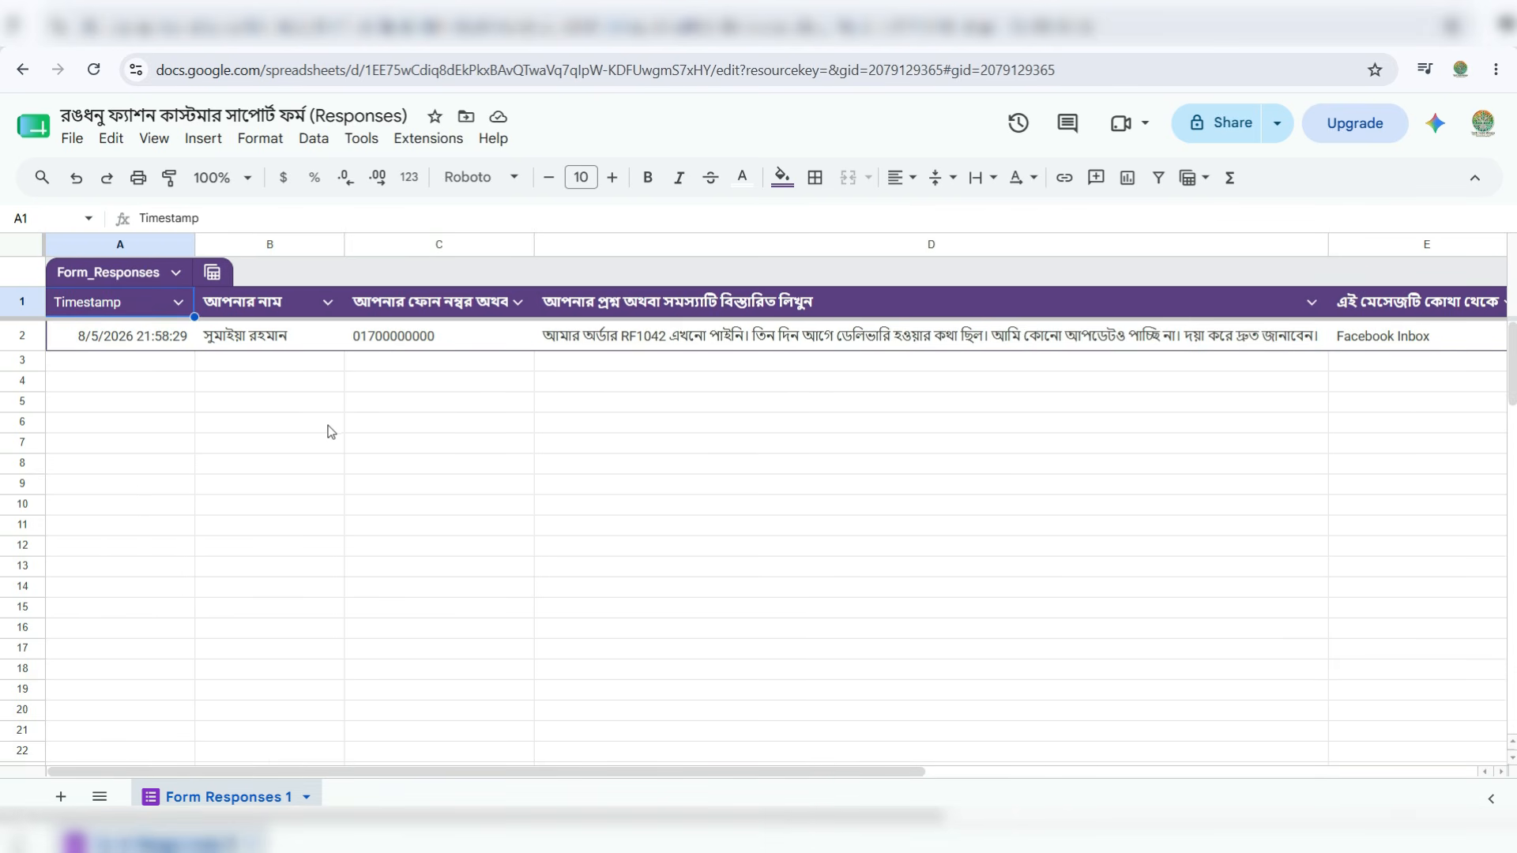
# - Confirm the form's responses page is linked to the responses spreadsheet
pyautogui.click(142, 34)
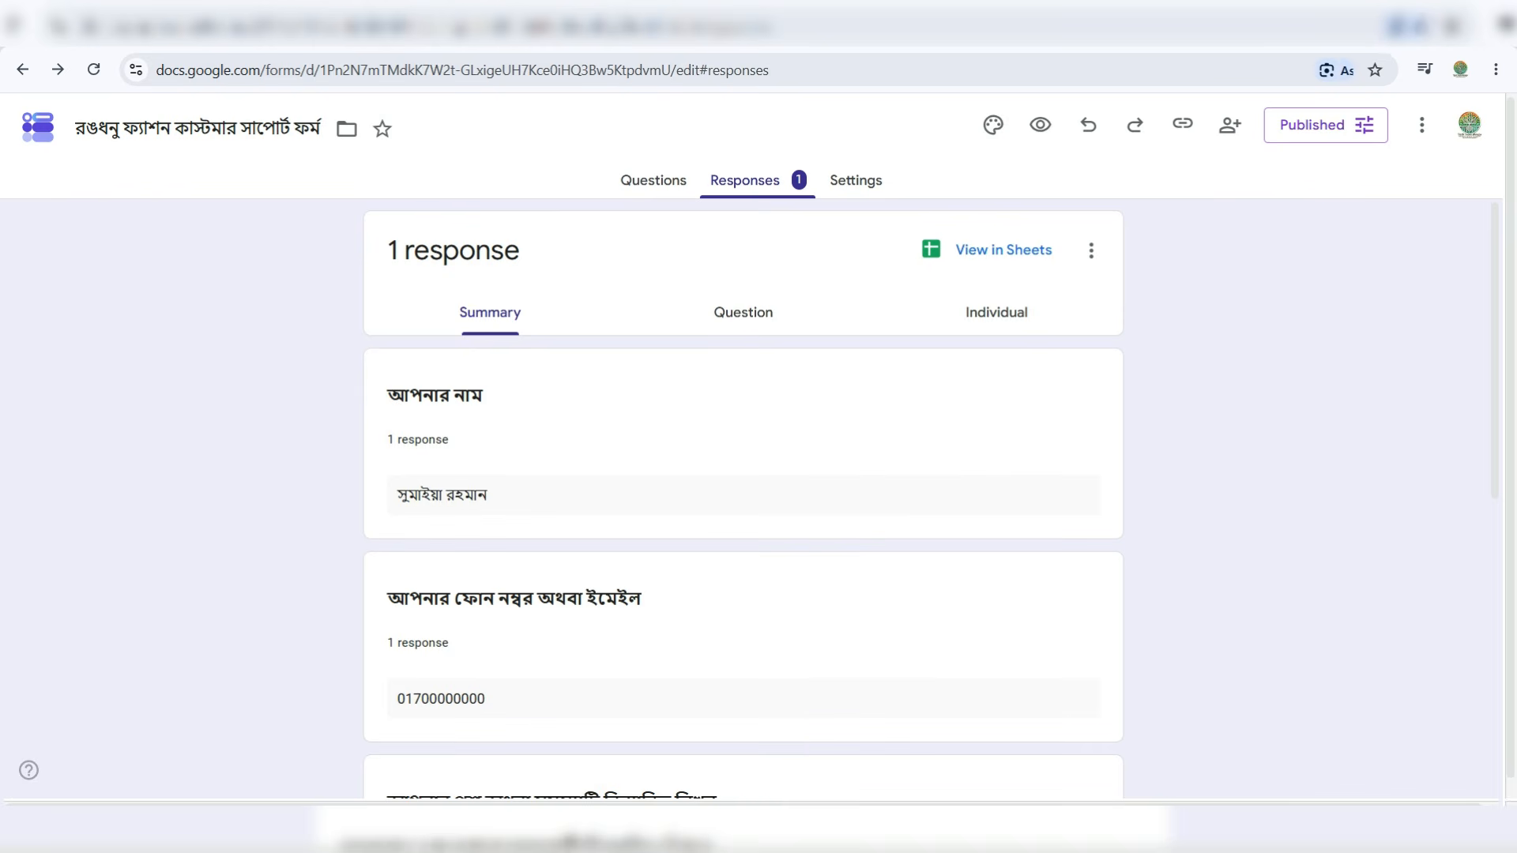
pyautogui.click(324, 33)
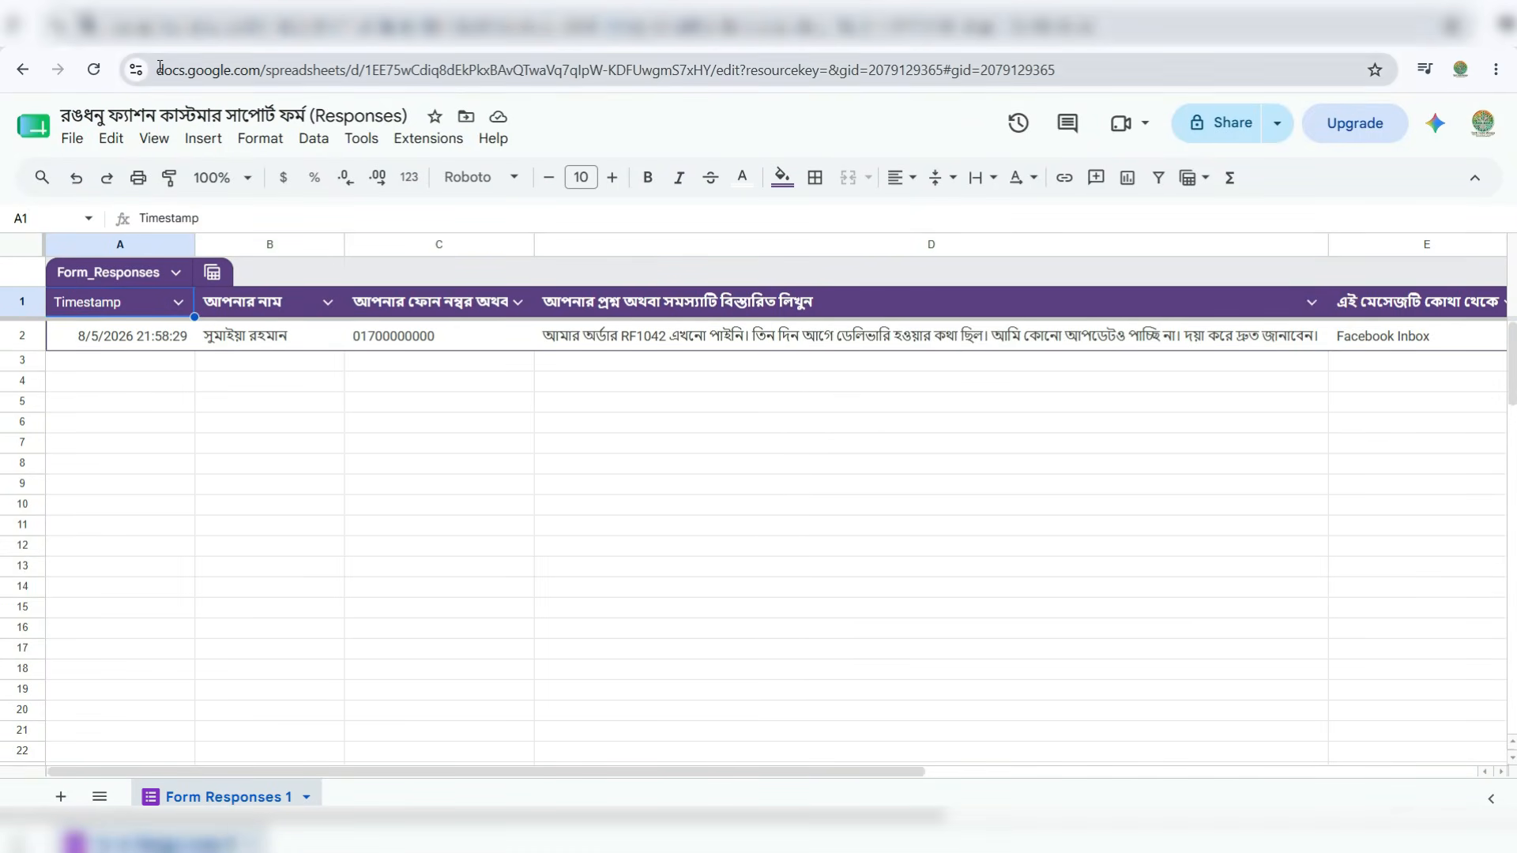
pyautogui.click(143, 34)
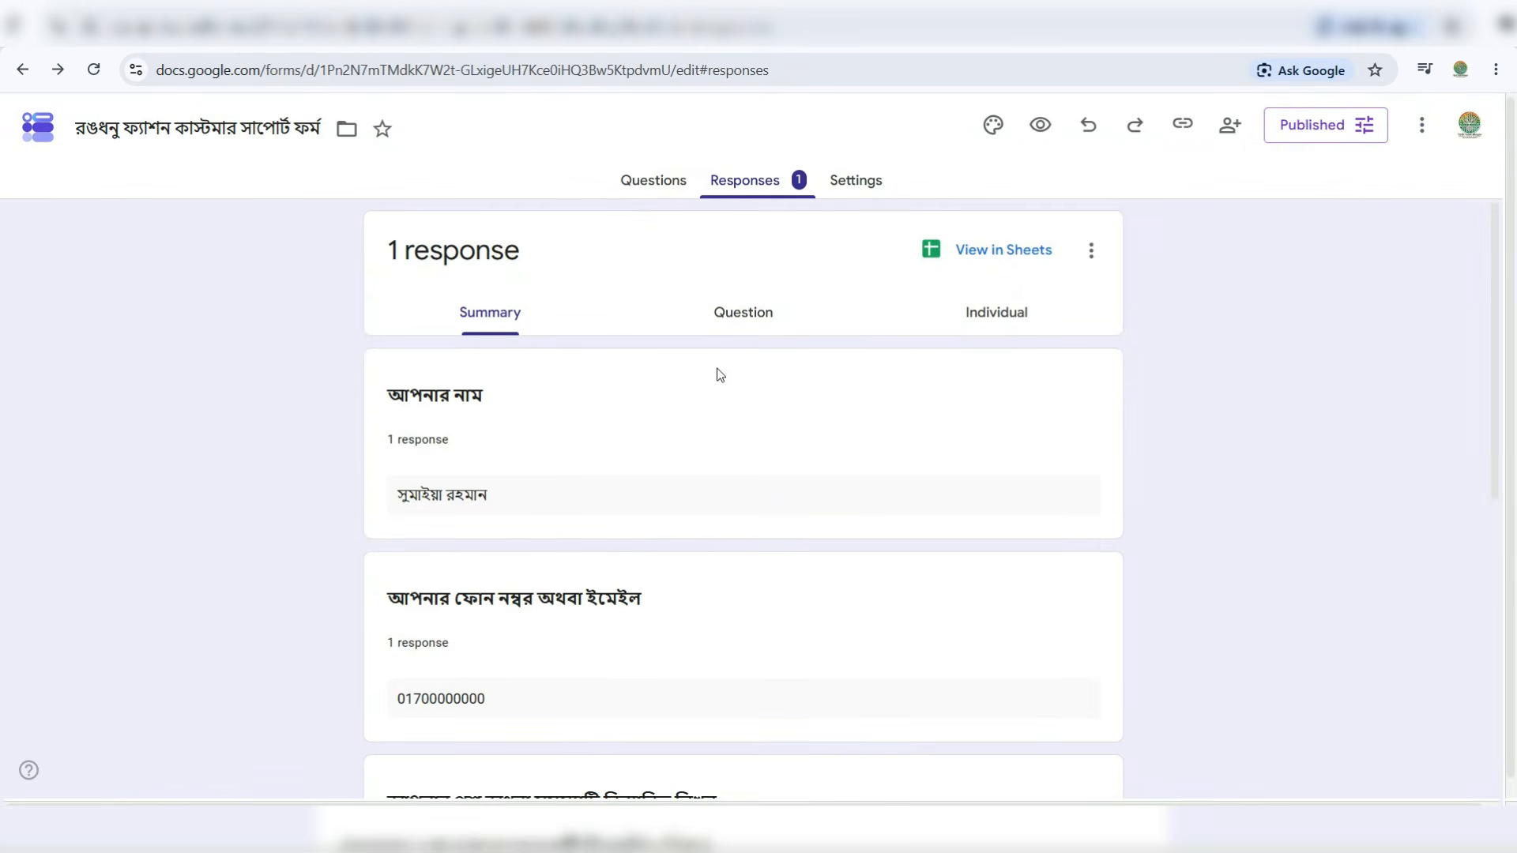
pyautogui.scroll(-8, 775, 490)
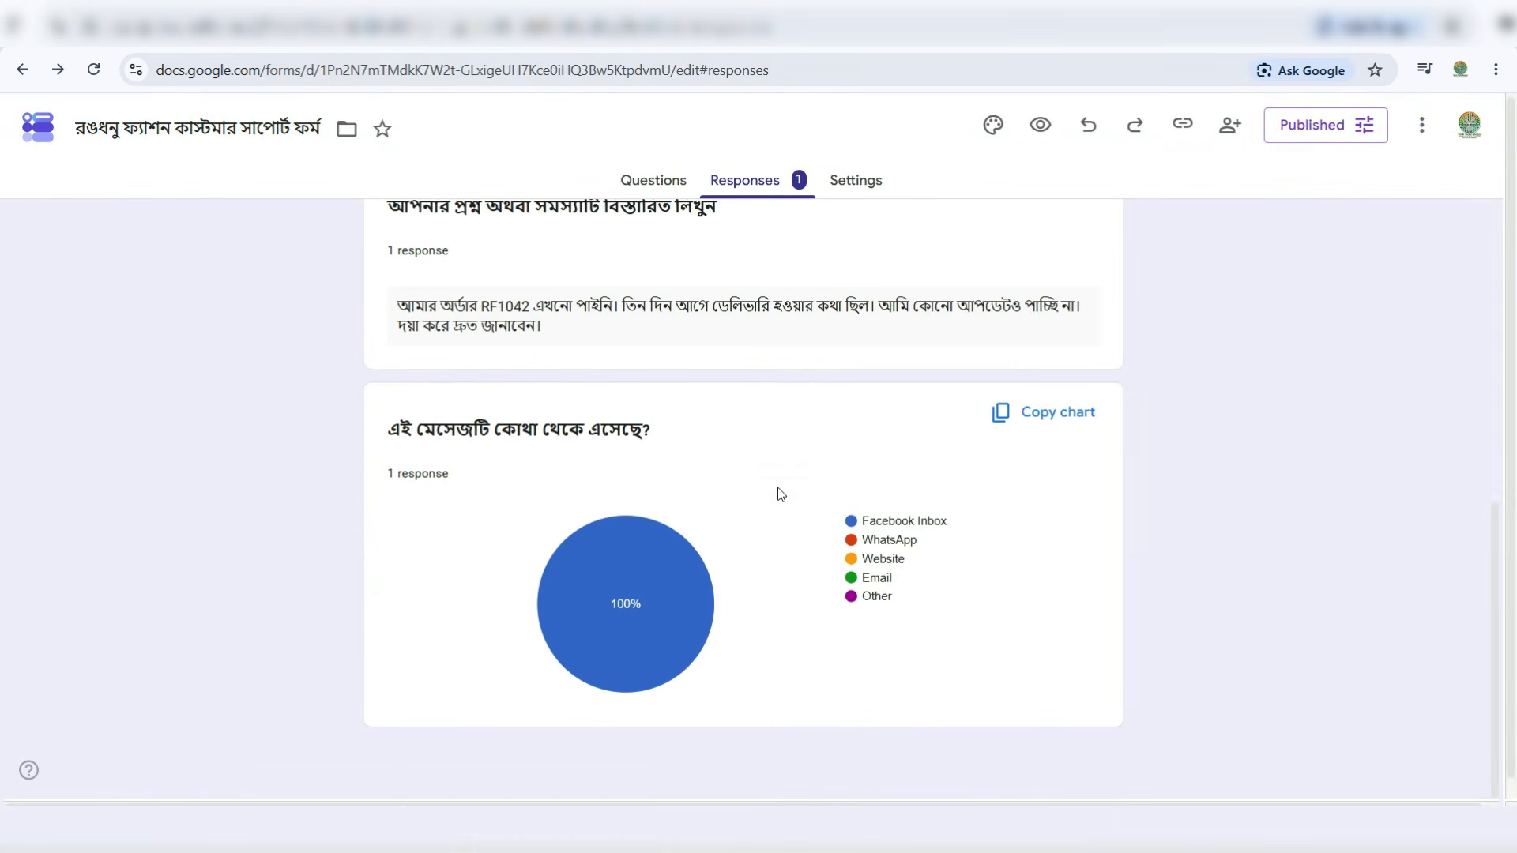
pyautogui.scroll(8, 775, 490)
# - Recheck the linked spreadsheet, then return to the support form's Questions editor
pyautogui.click(655, 185)
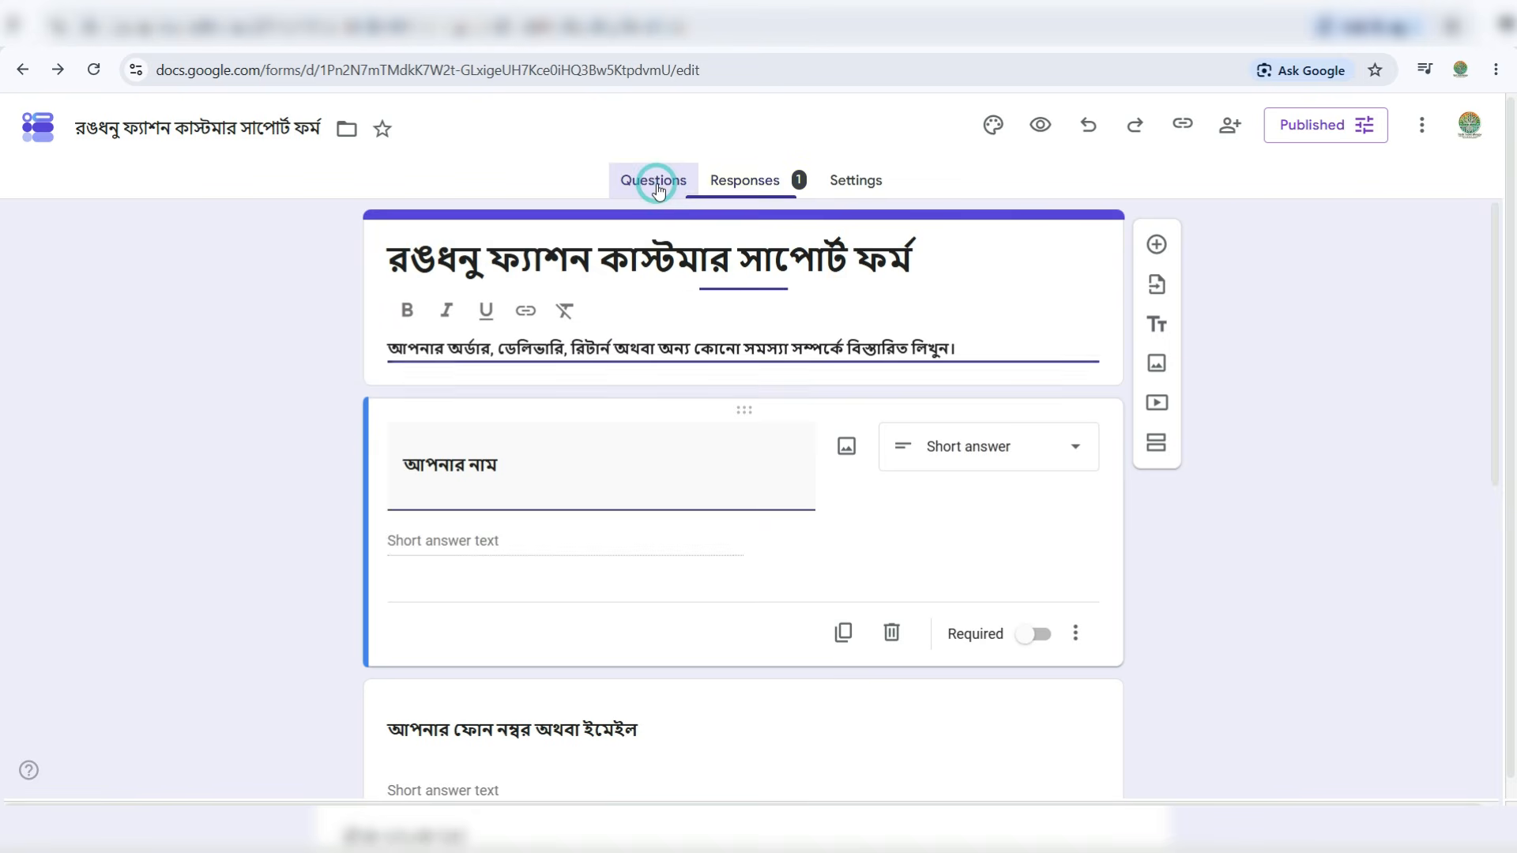
pyautogui.click(744, 190)
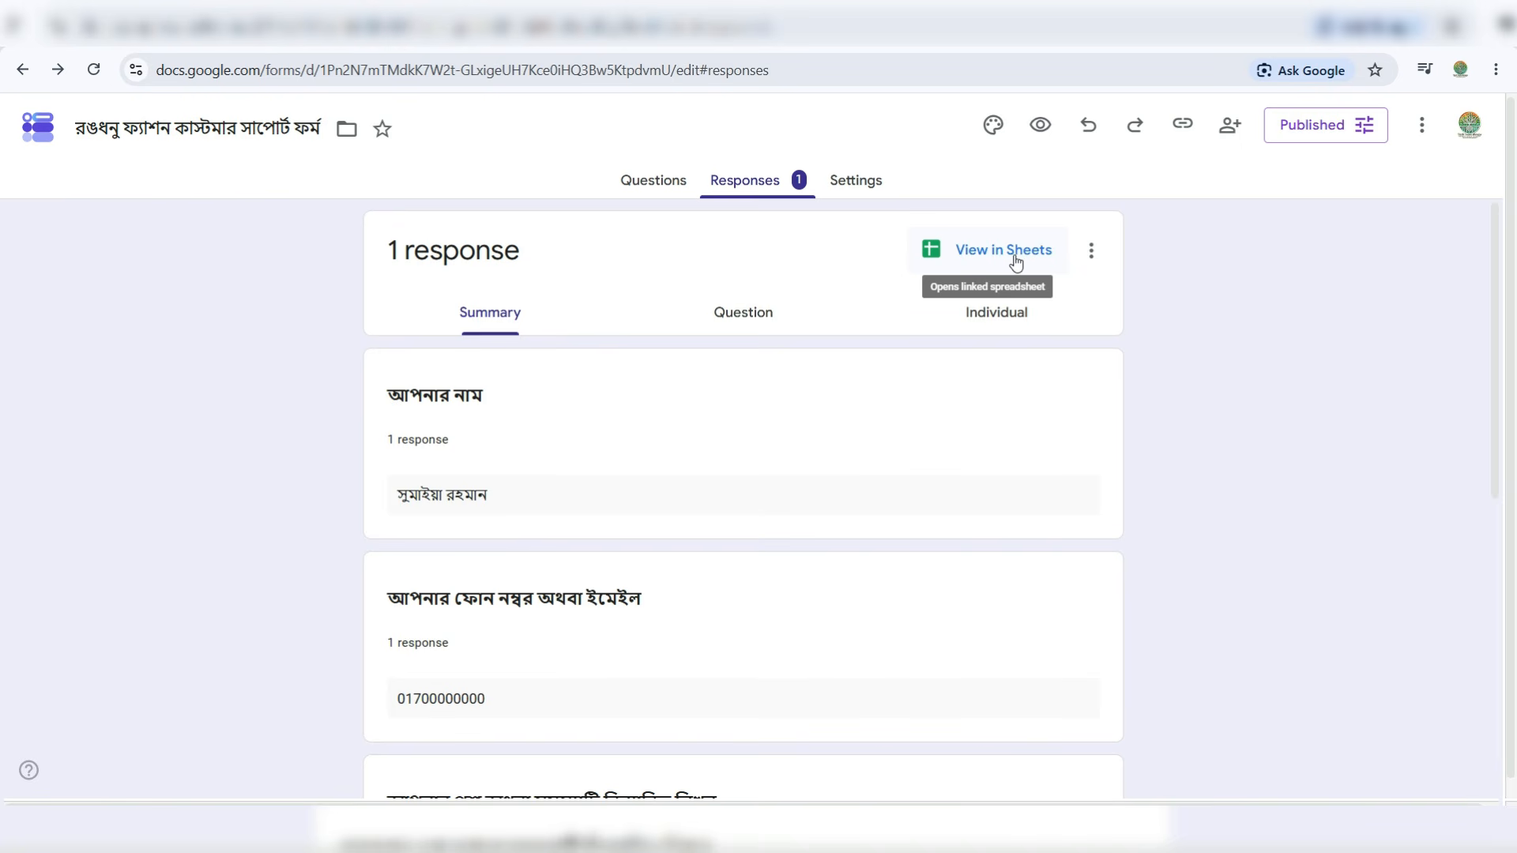
pyautogui.click(365, 32)
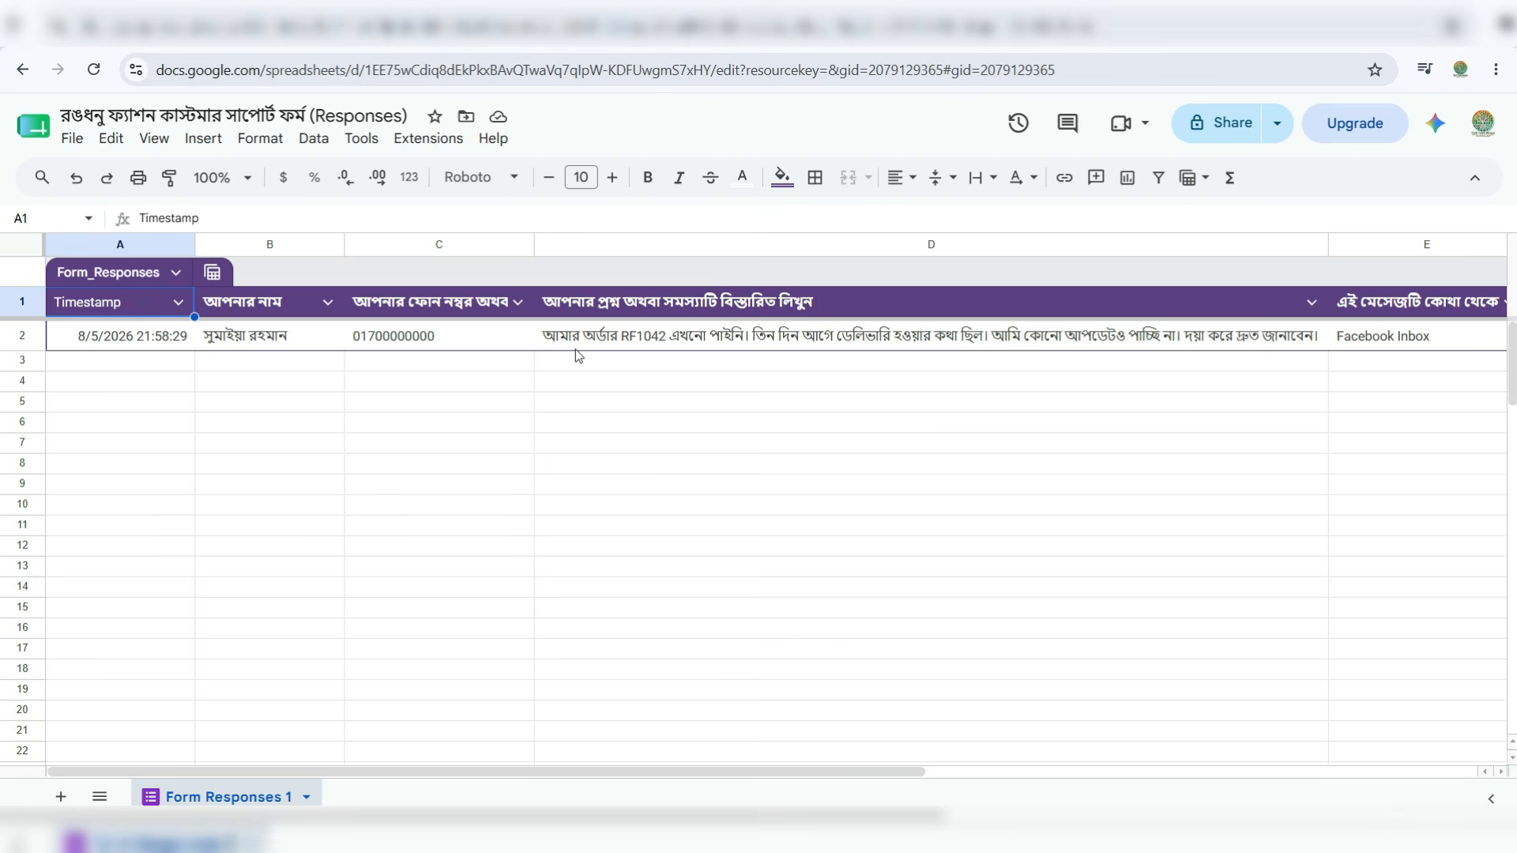
pyautogui.click(142, 33)
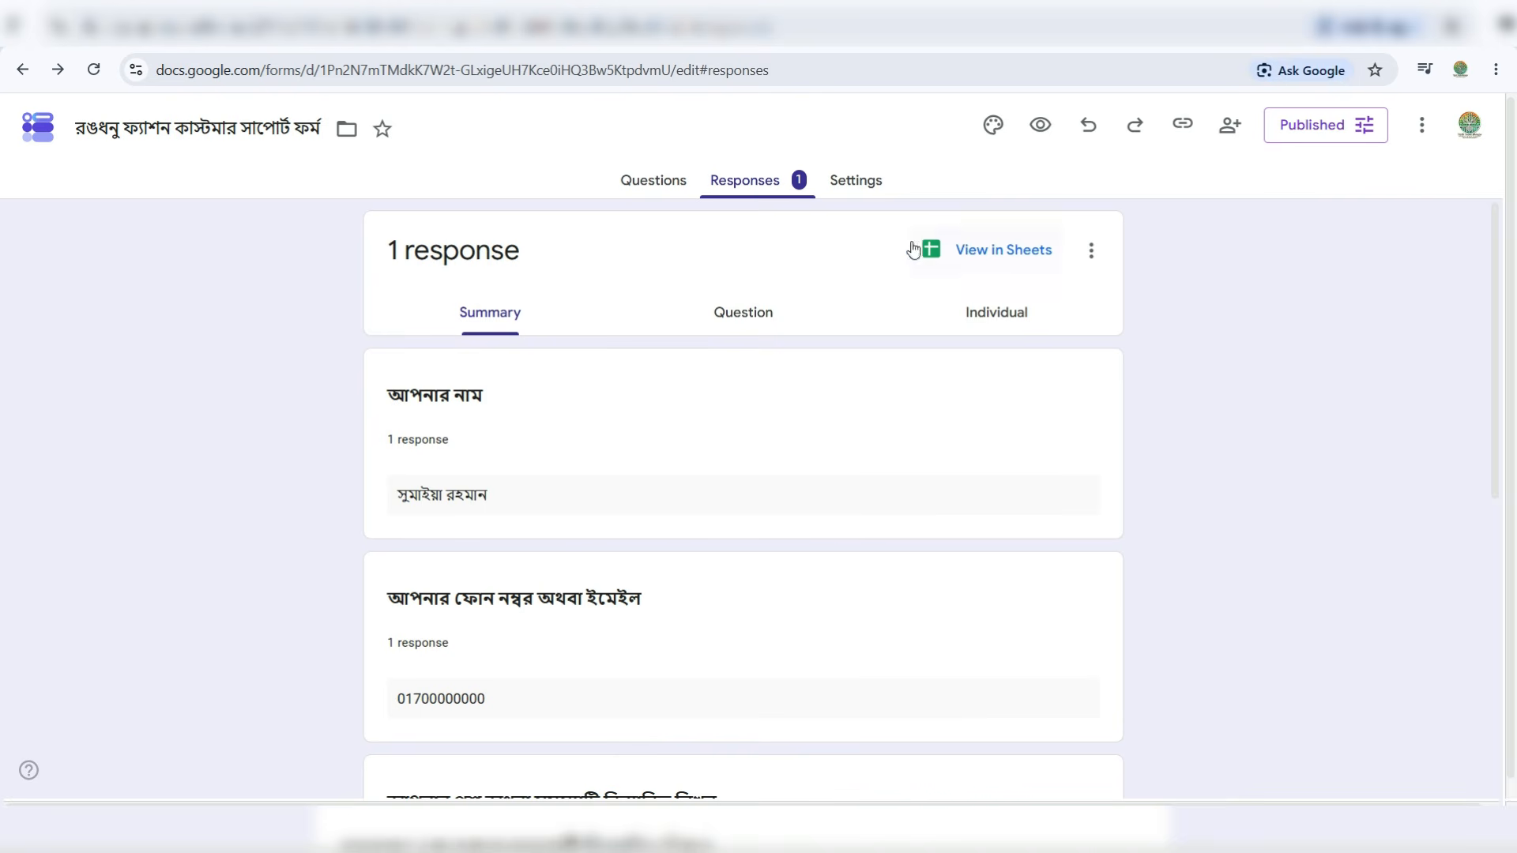
pyautogui.click(651, 186)
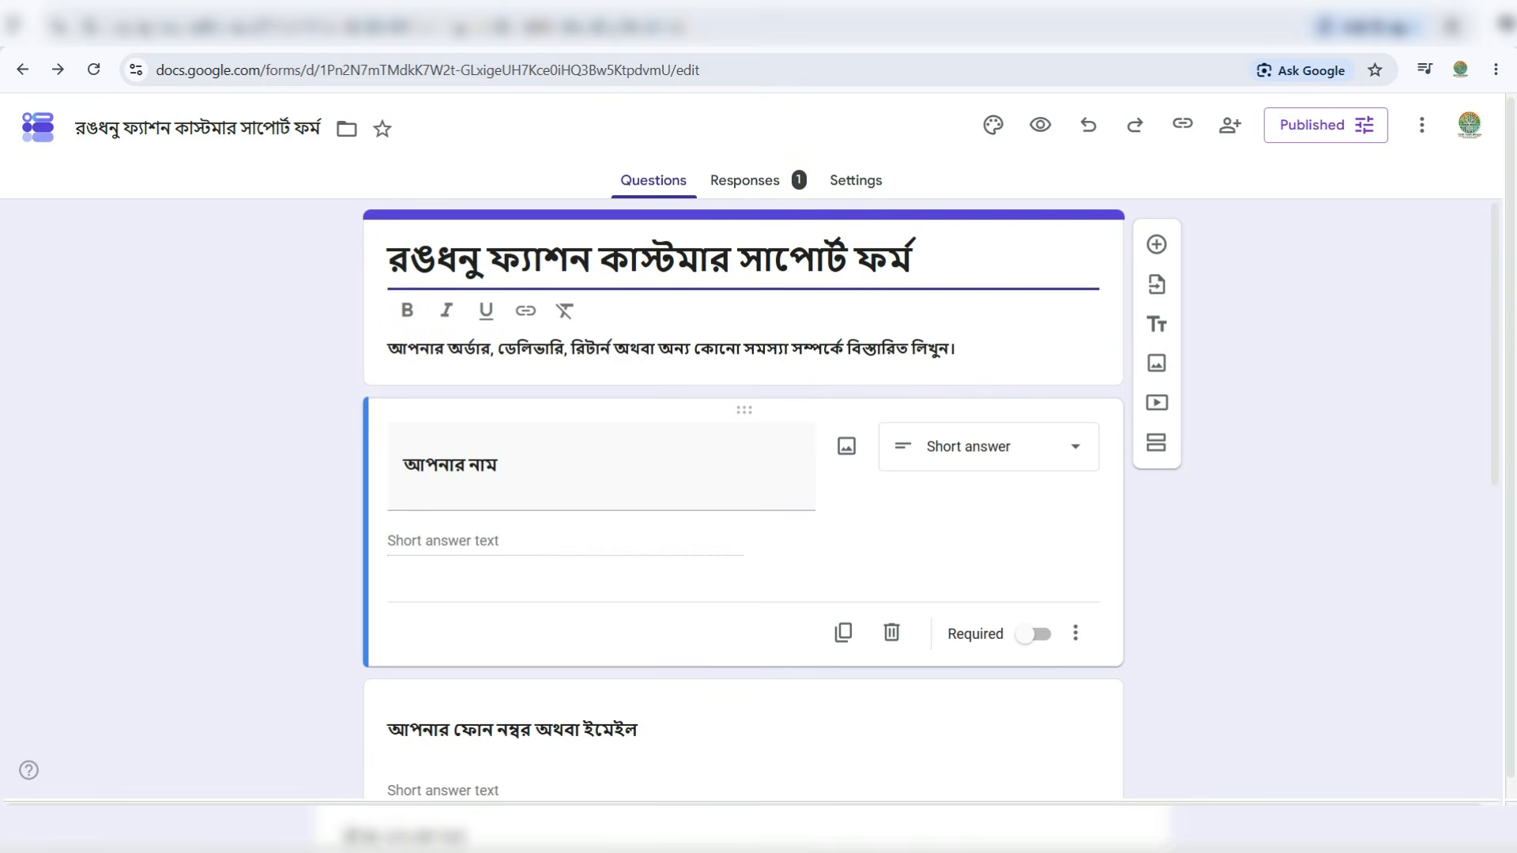
pyautogui.hotkey('ctrl', 'Tab')
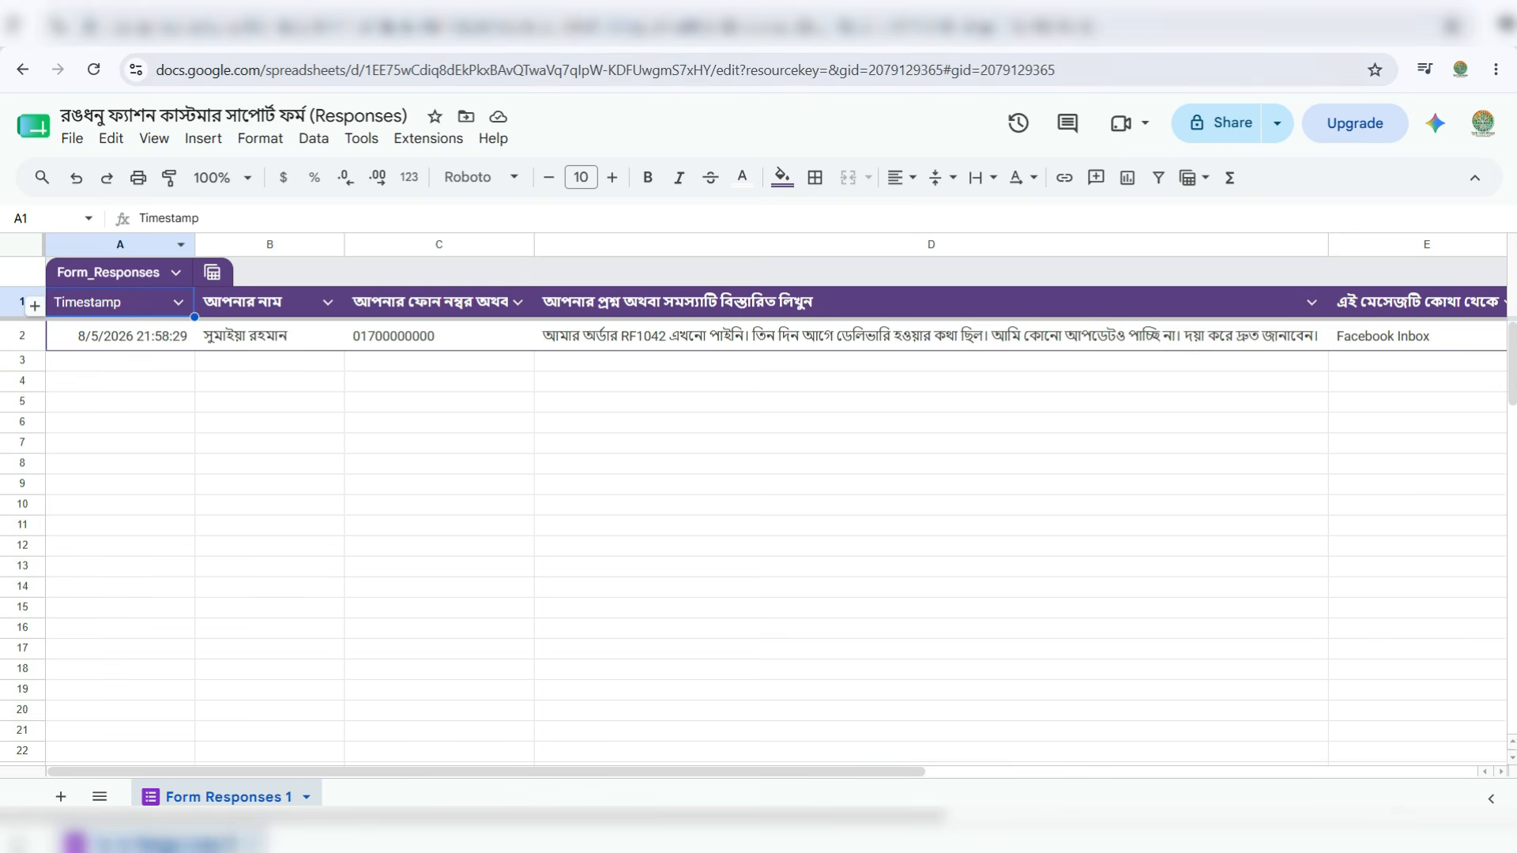
pyautogui.click(162, 33)
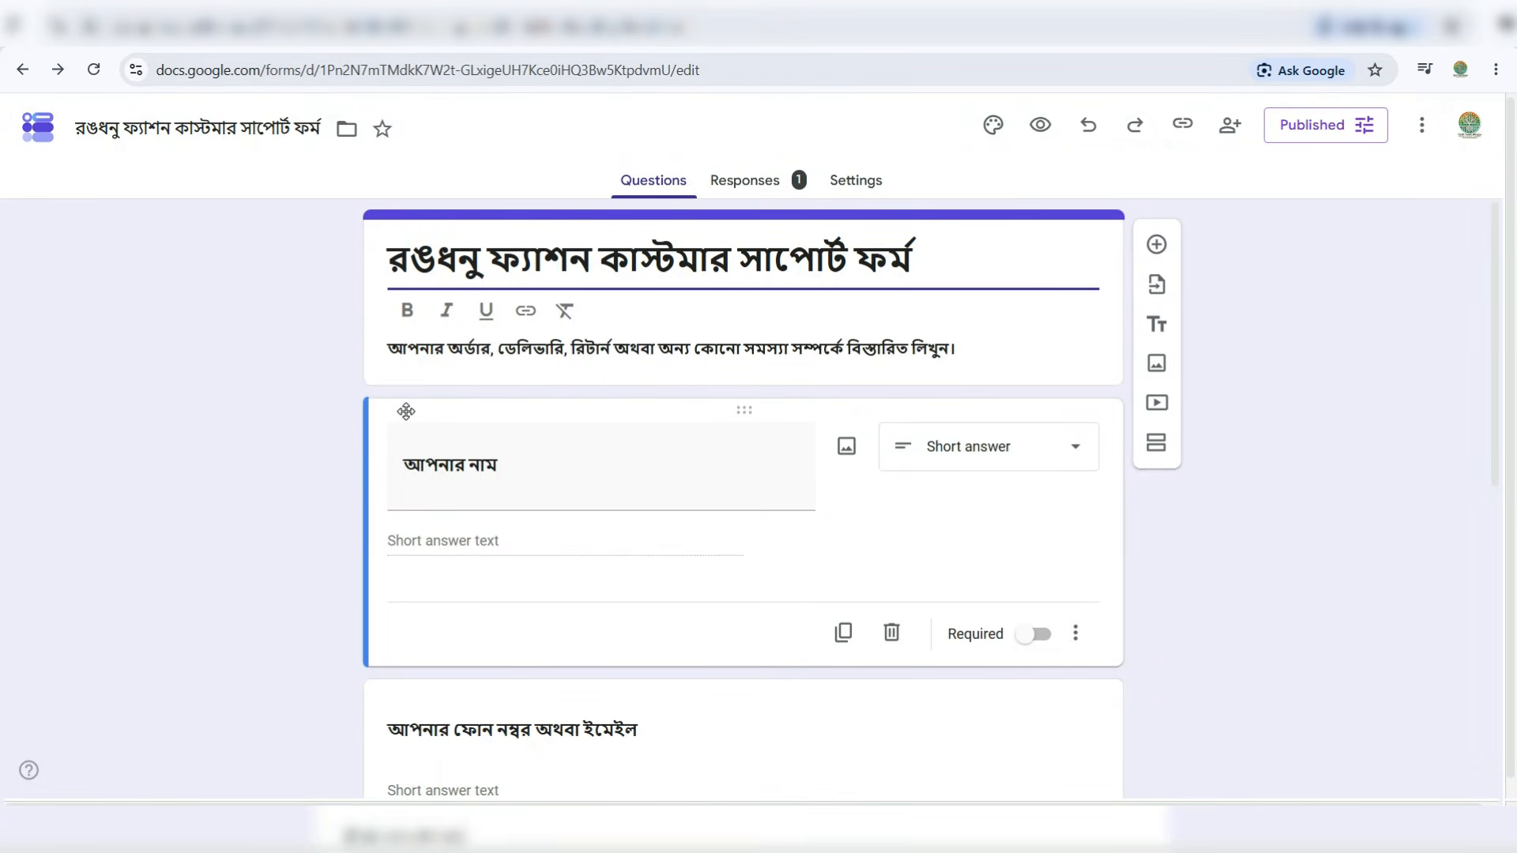
# - Preview the form as respondents see it, then add a blank Sheet1 to the responses spreadsheet
pyautogui.click(1055, 125)
pyautogui.scroll(-5, 887, 419)
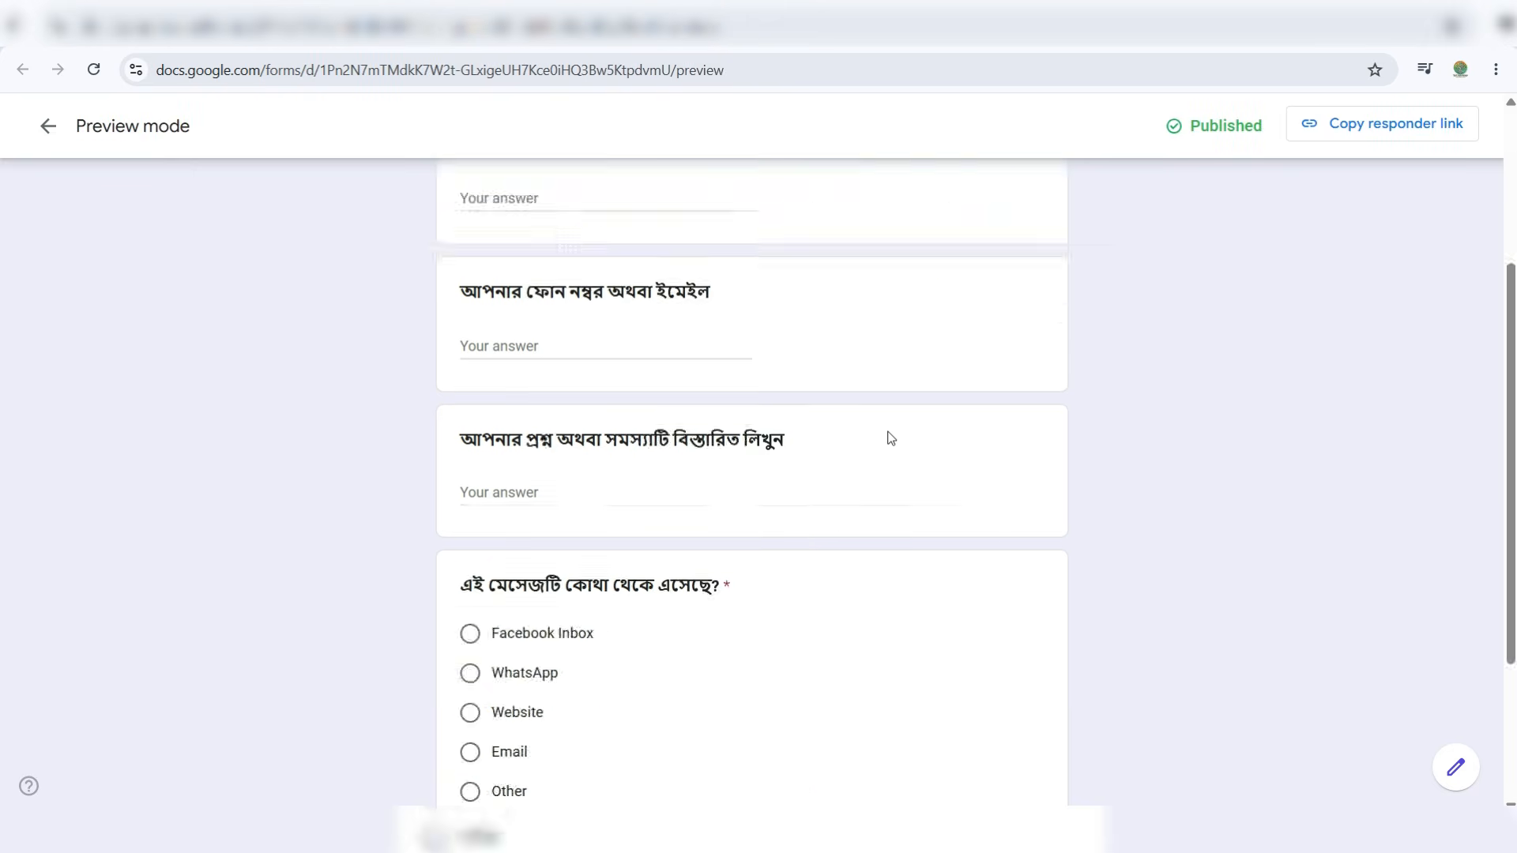
pyautogui.scroll(5, 890, 434)
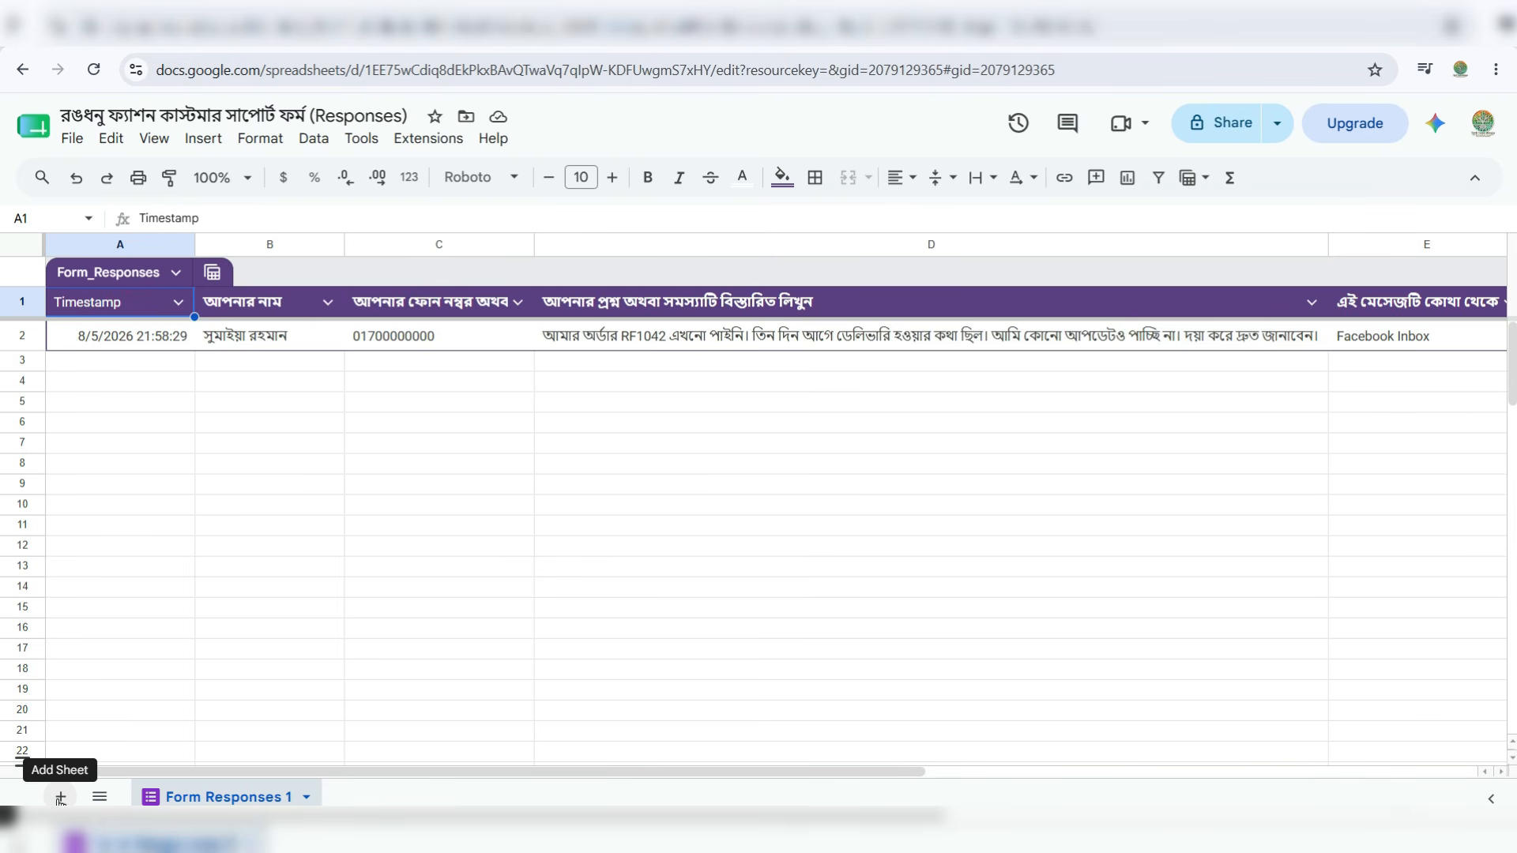
pyautogui.click(60, 798)
# - Rename the new Sheet1 tab to 'Orders' and select cell A1
pyautogui.click(341, 794)
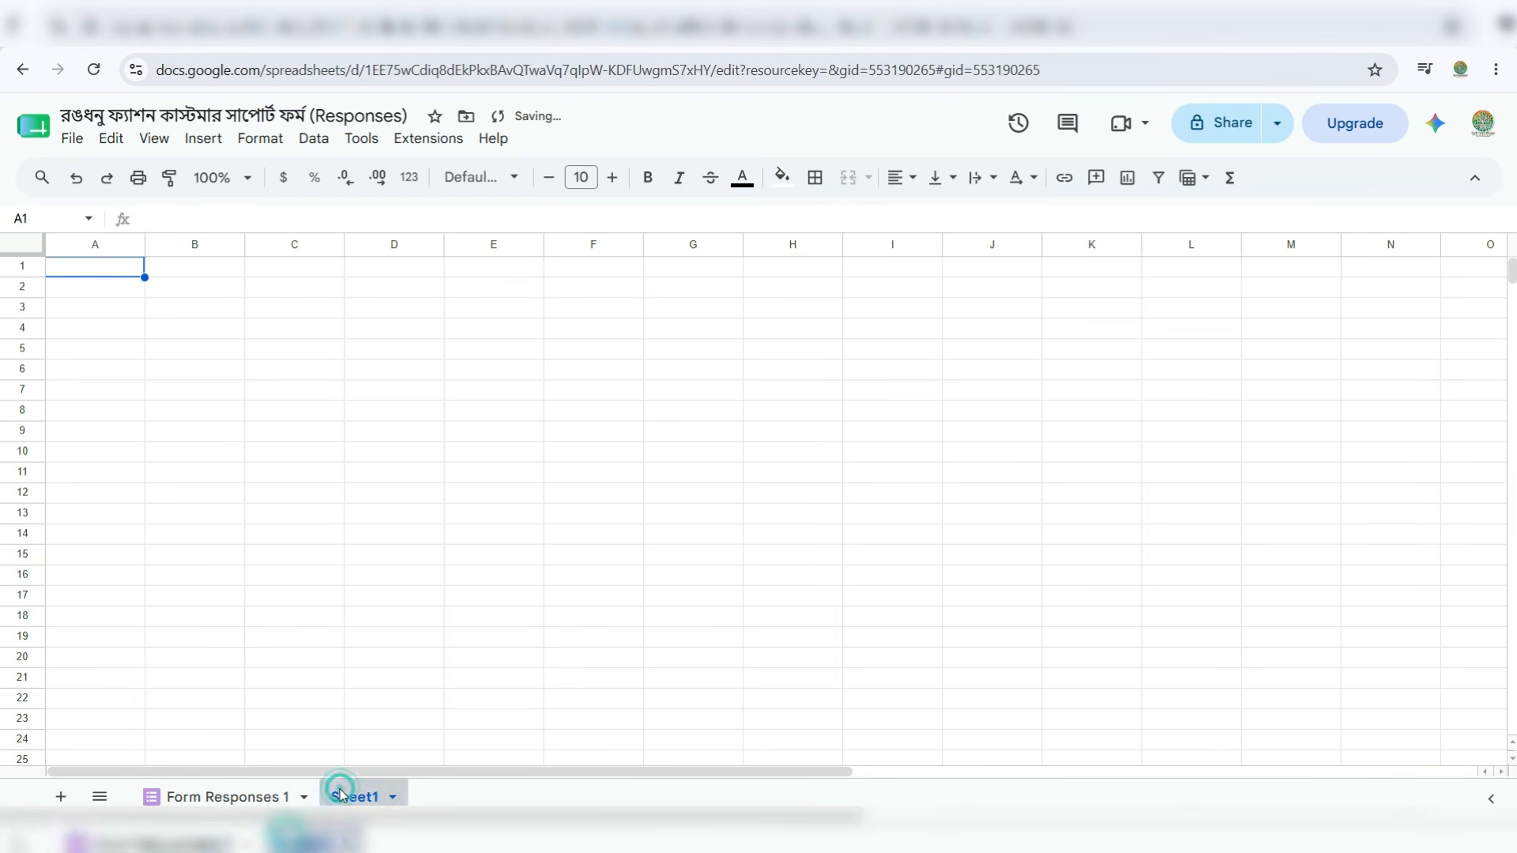
pyautogui.doubleClick(341, 795)
pyautogui.write('Orders')
pyautogui.click(394, 658)
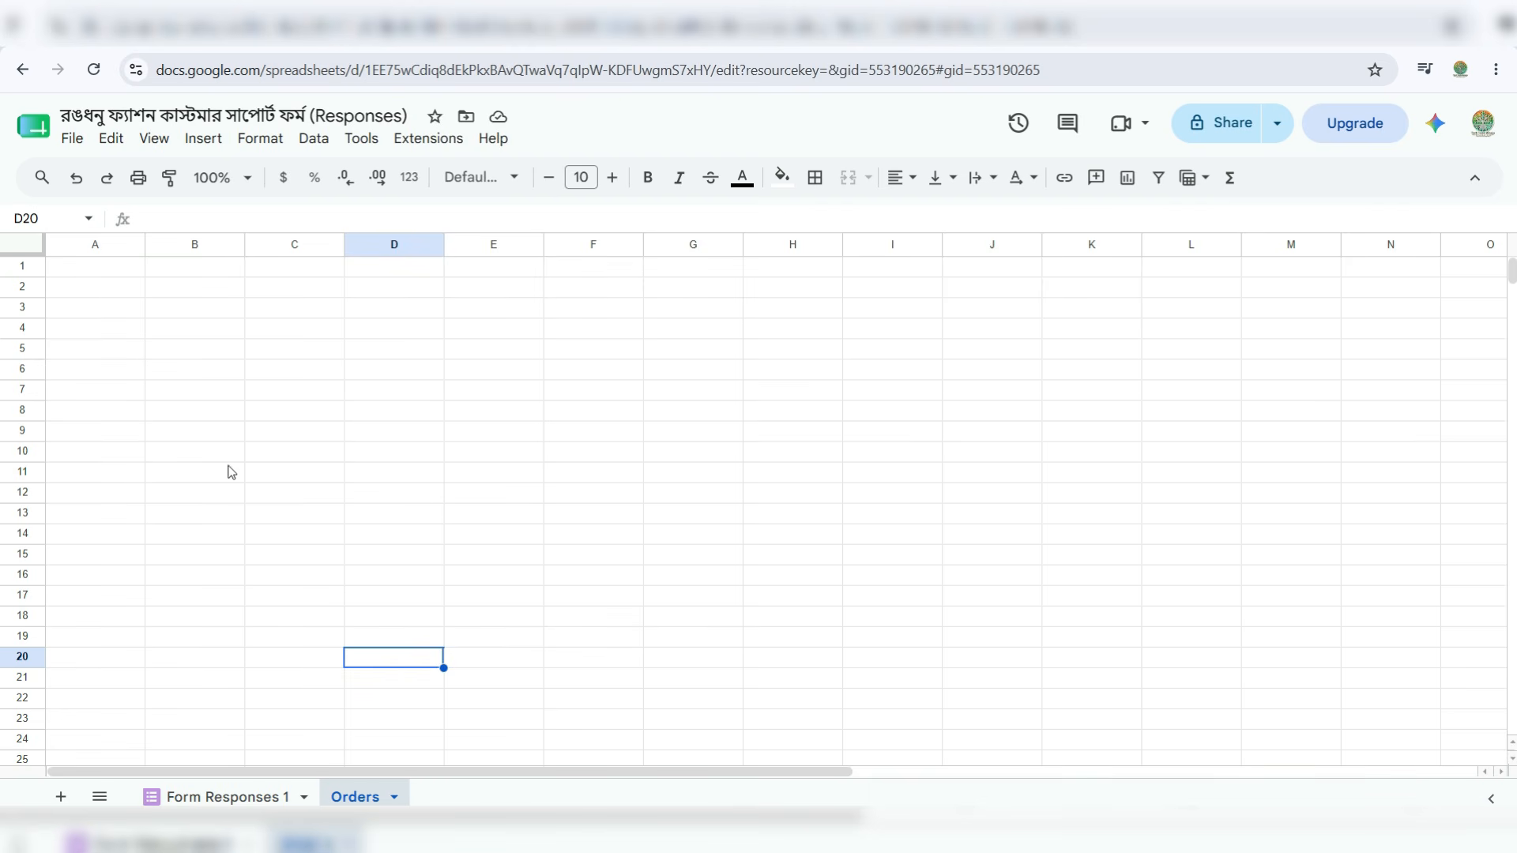
pyautogui.click(101, 270)
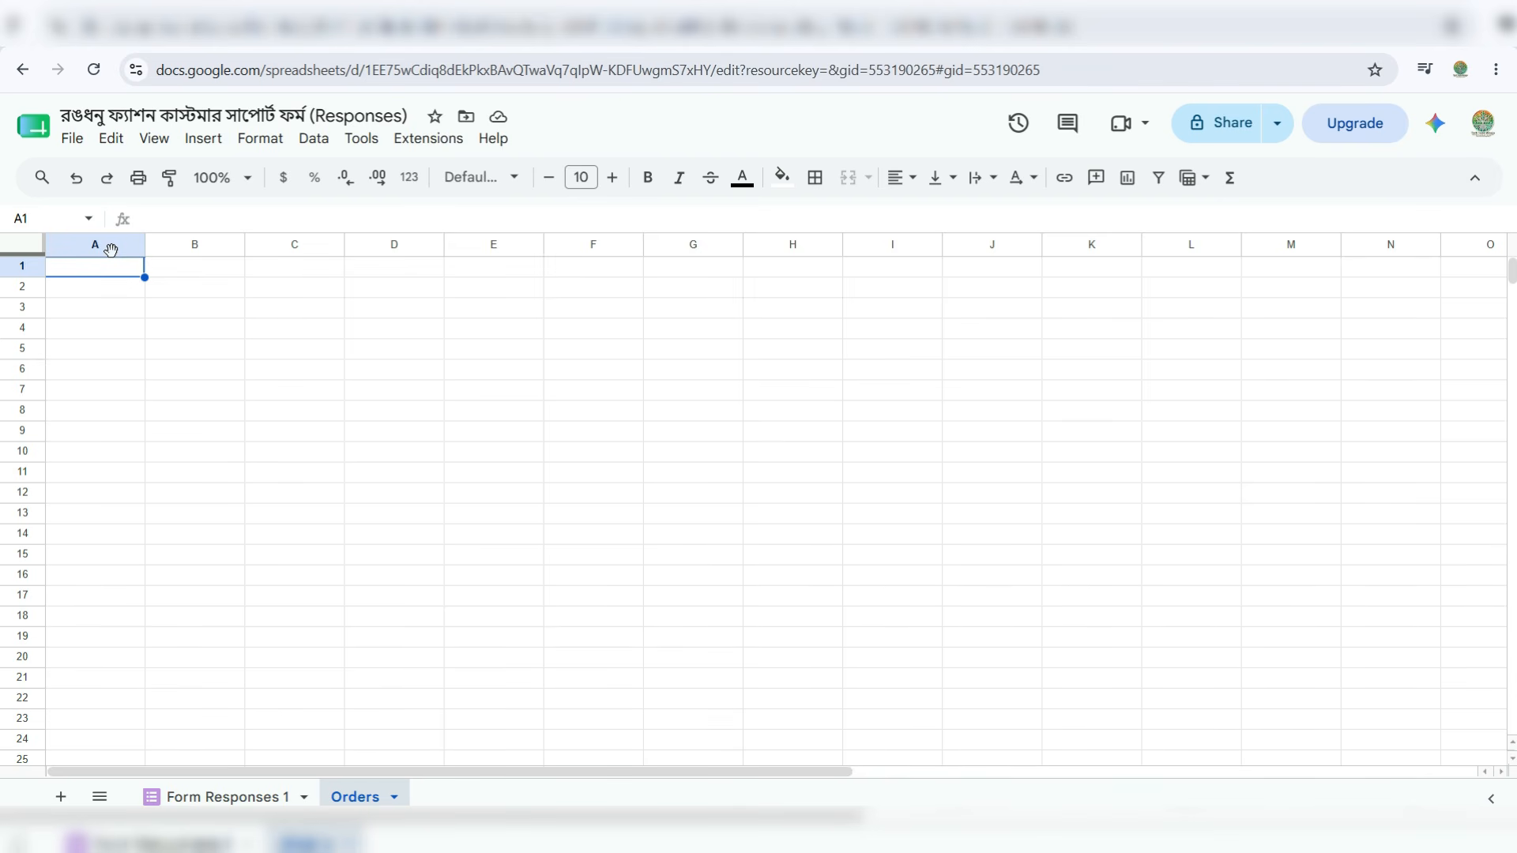
# - Enter headers Order no, Customer name, Phone number and Product in A1:D1
pyautogui.write('Order no')
pyautogui.press('Tab')
pyautogui.write('C')
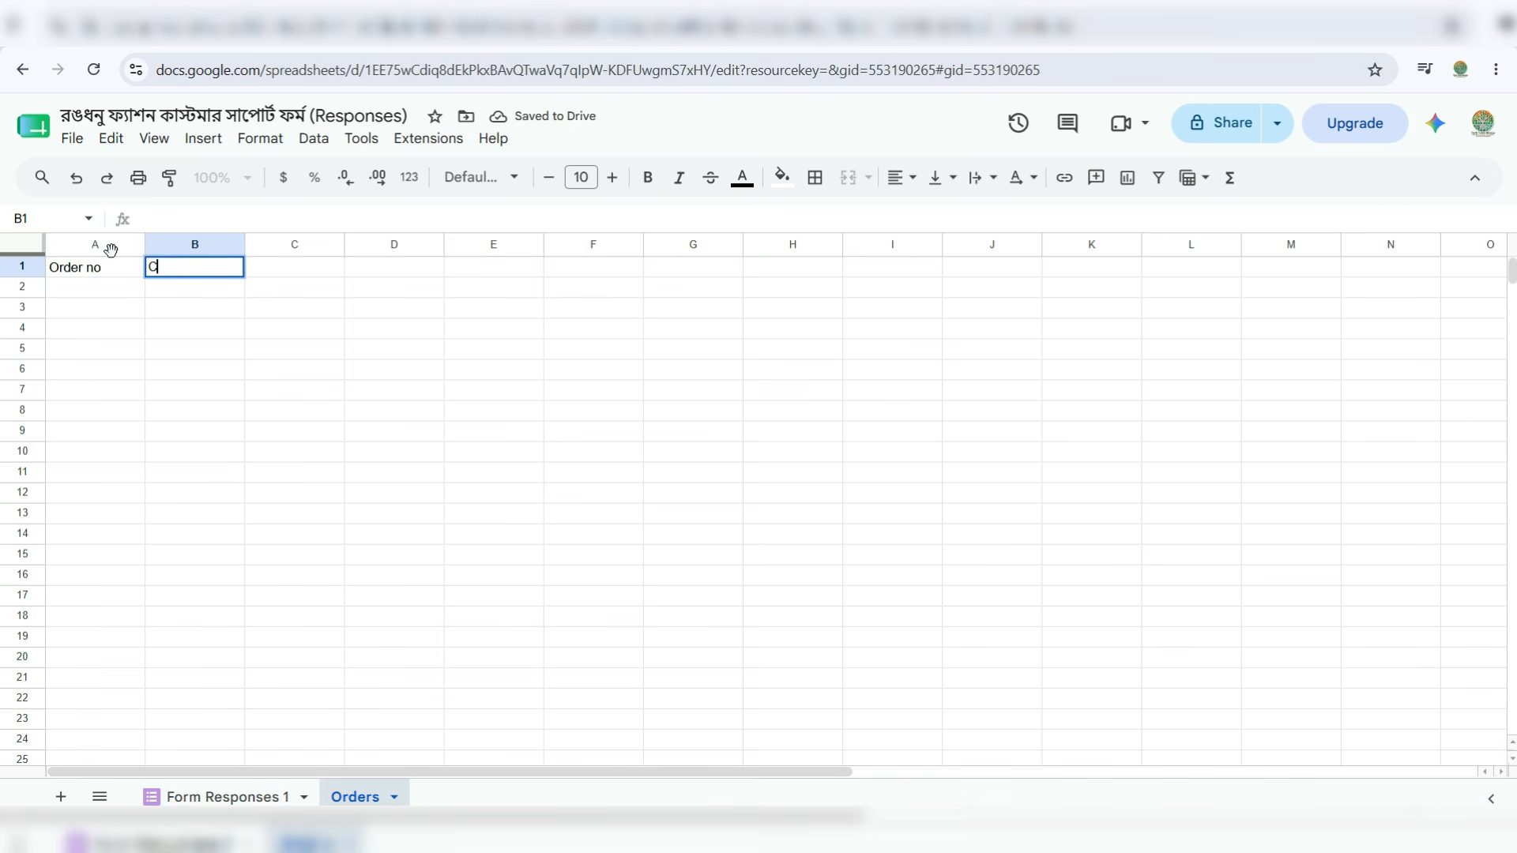
pyautogui.write('ustomer name')
pyautogui.press('Tab')
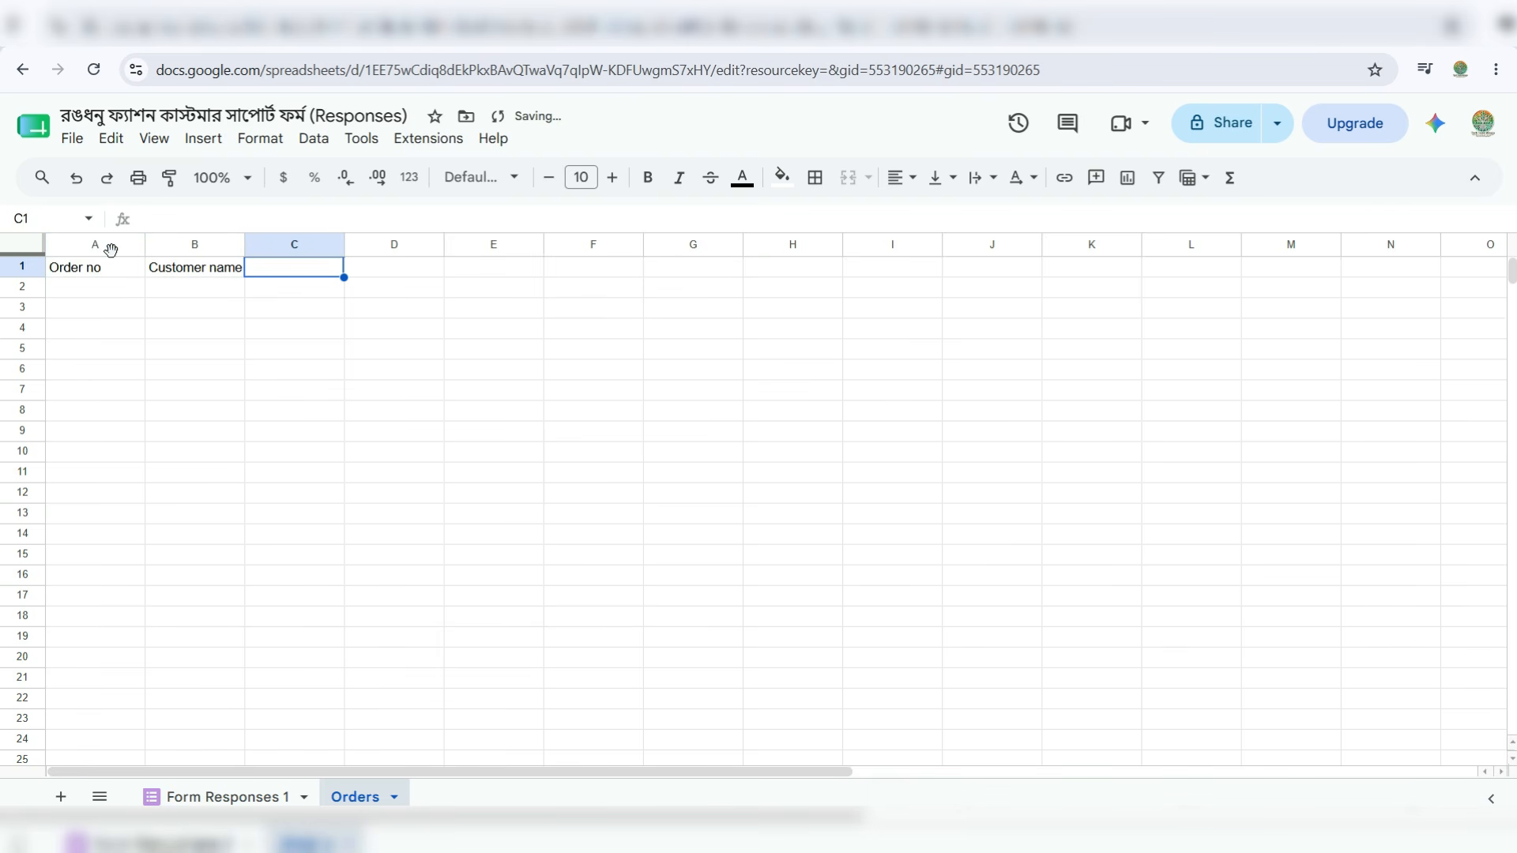
pyautogui.write('Phone number')
pyautogui.press('Tab')
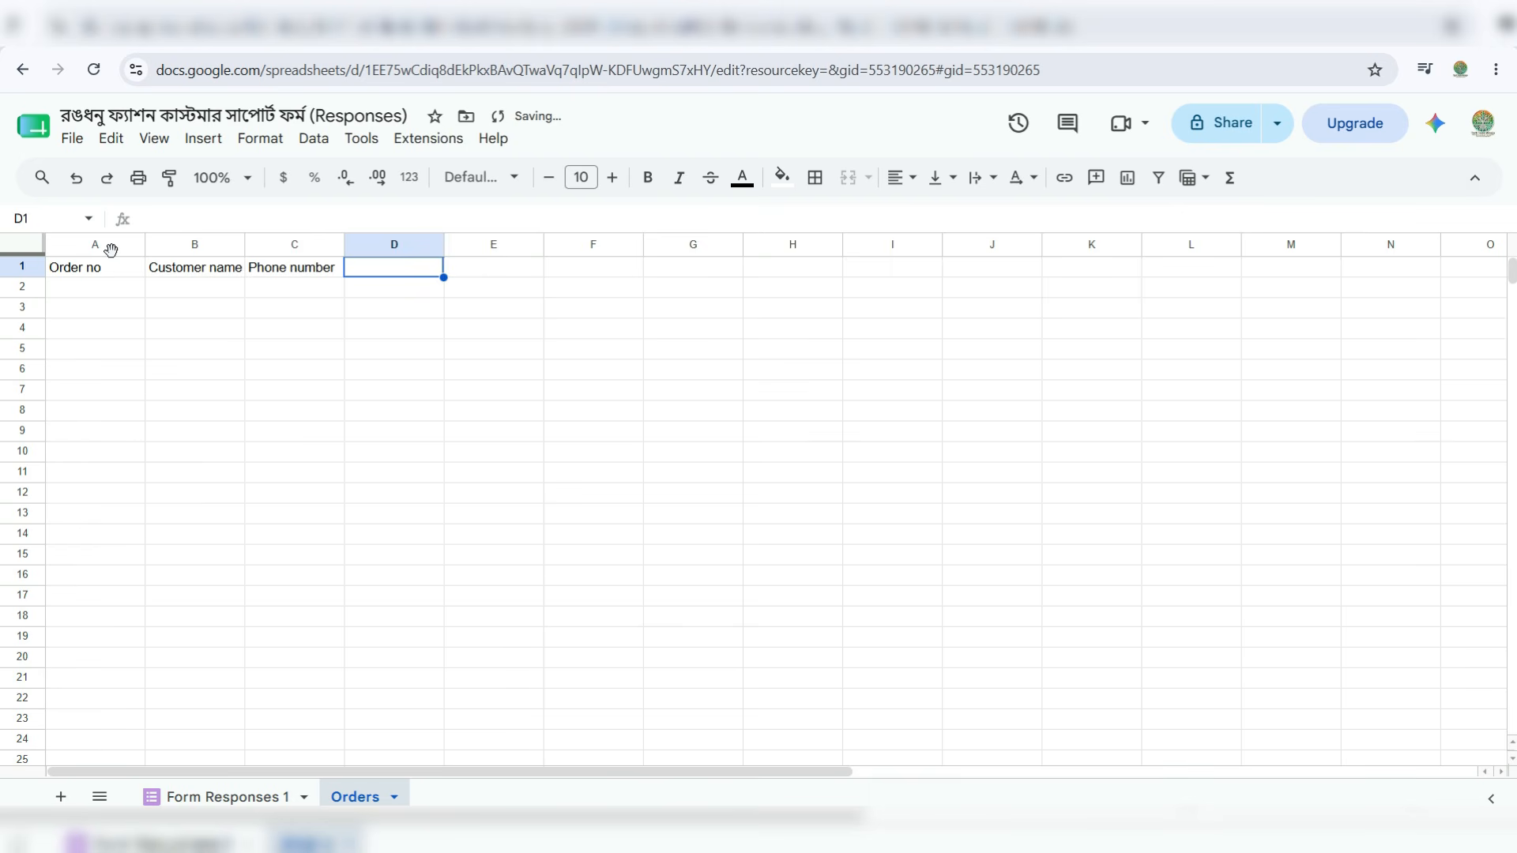
pyautogui.write('Product')
pyautogui.press('Tab')
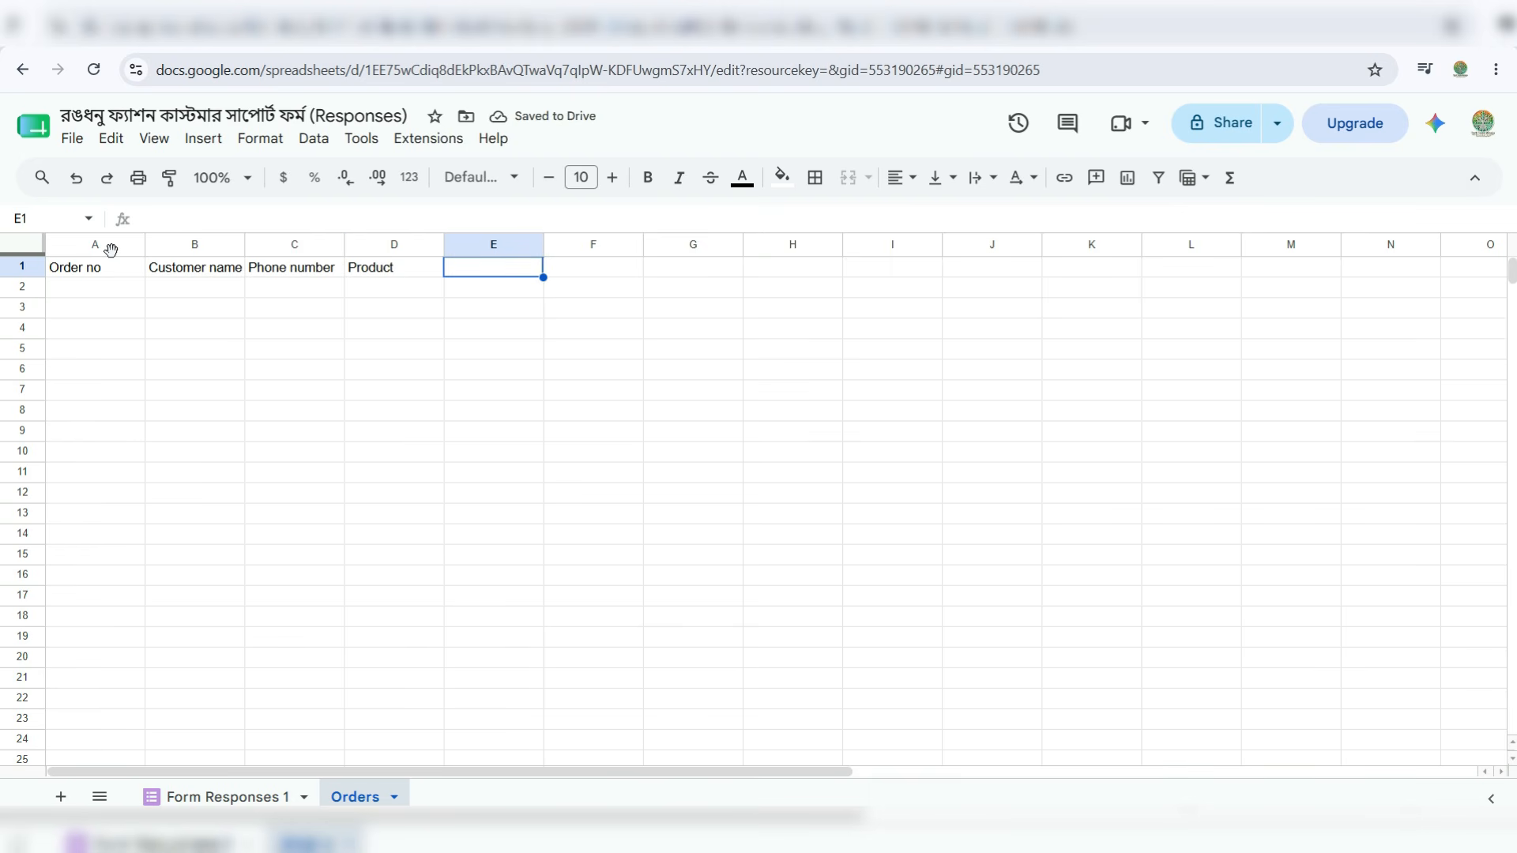
# - Enter headers Order date, Expected delivery, Current status and Last update in E1:H1
pyautogui.write('Order date')
pyautogui.press('Tab')
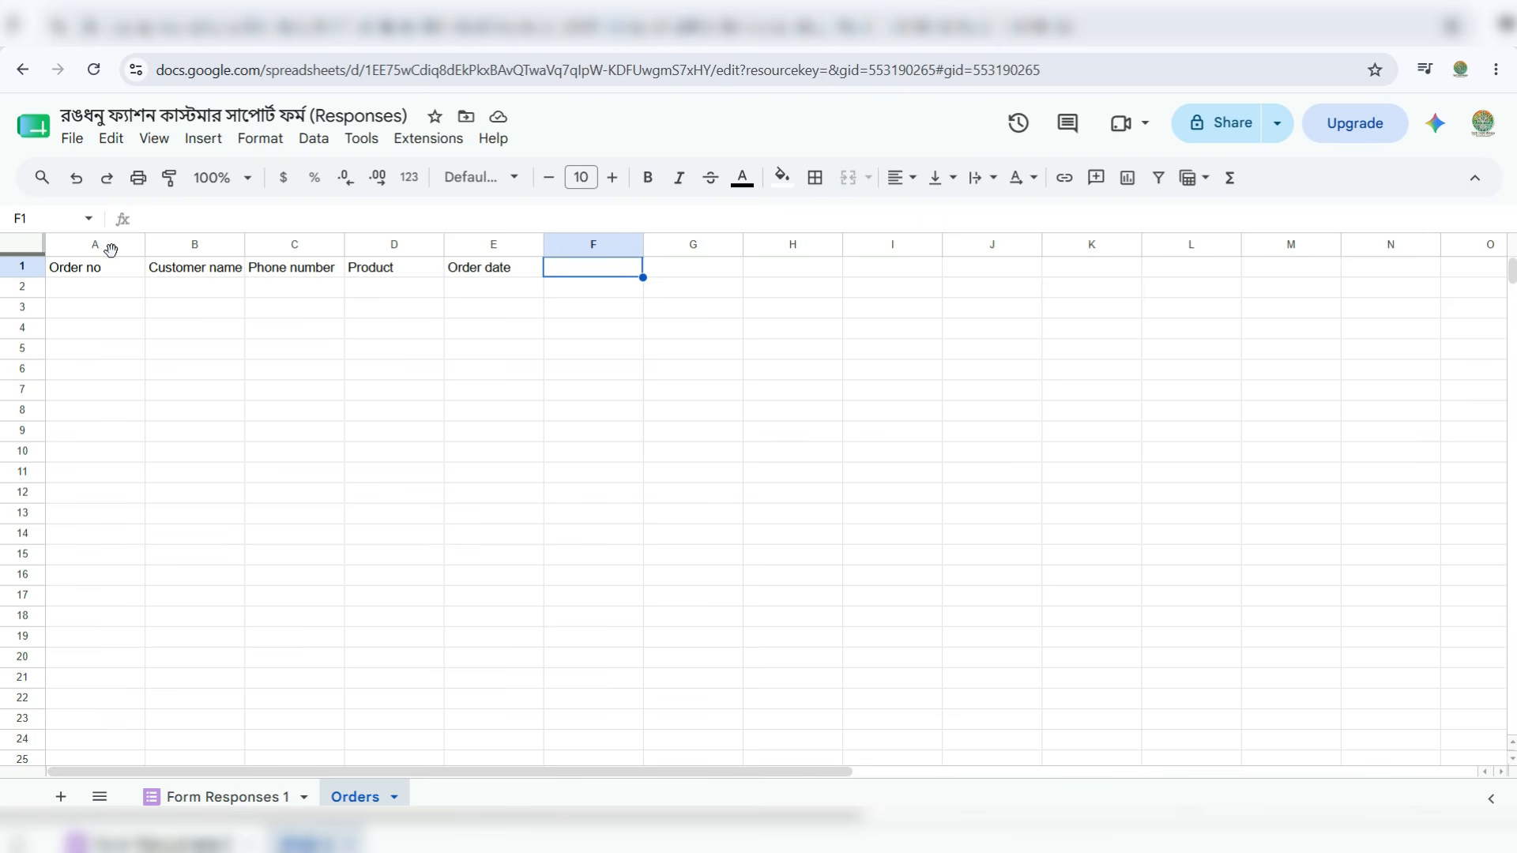
pyautogui.write('Expected delivery')
pyautogui.press('Tab')
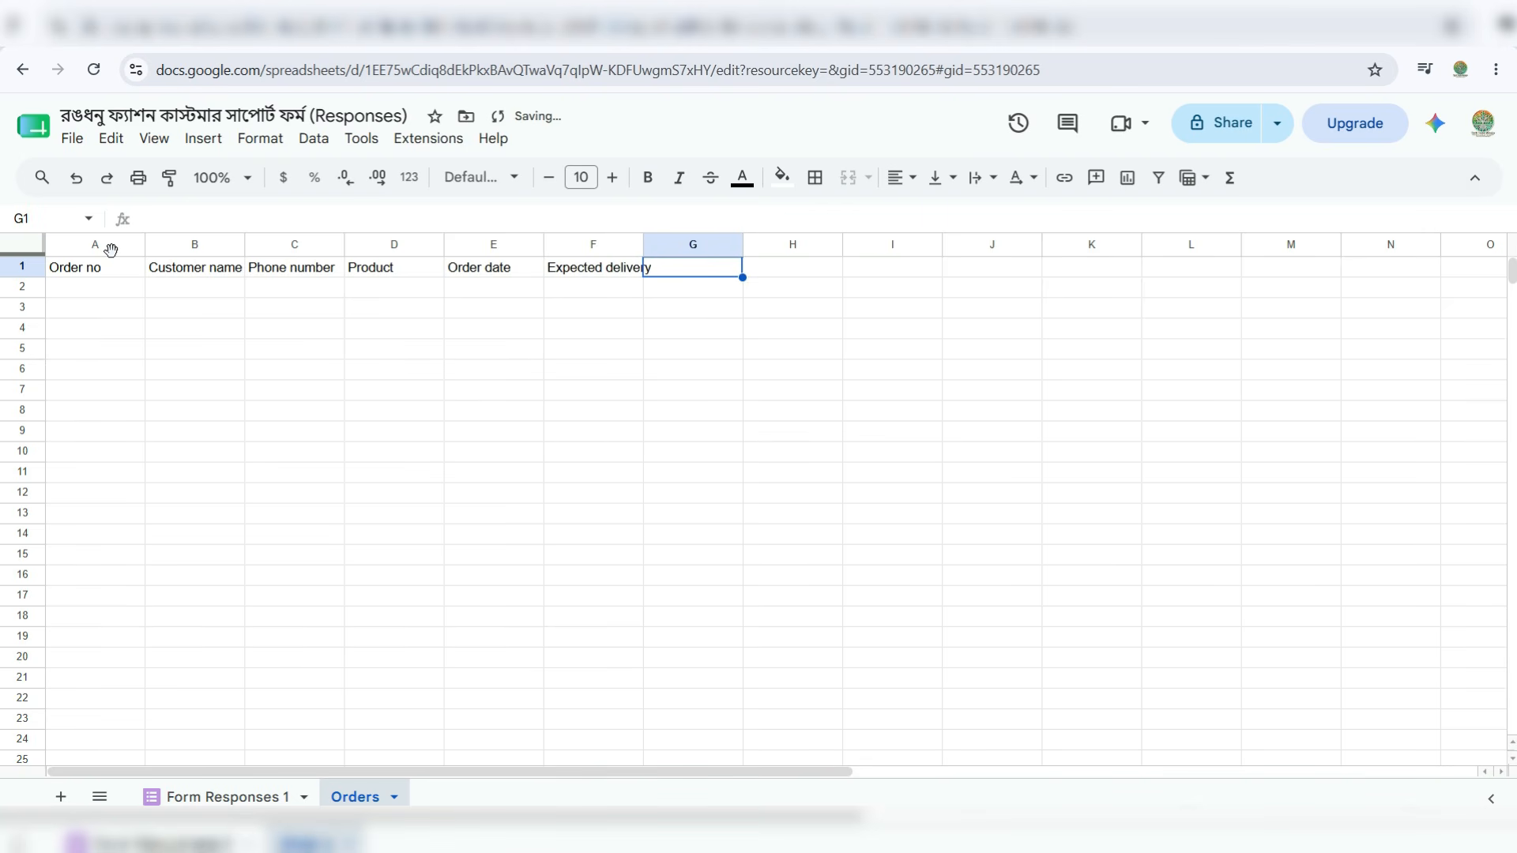
pyautogui.write('Current status')
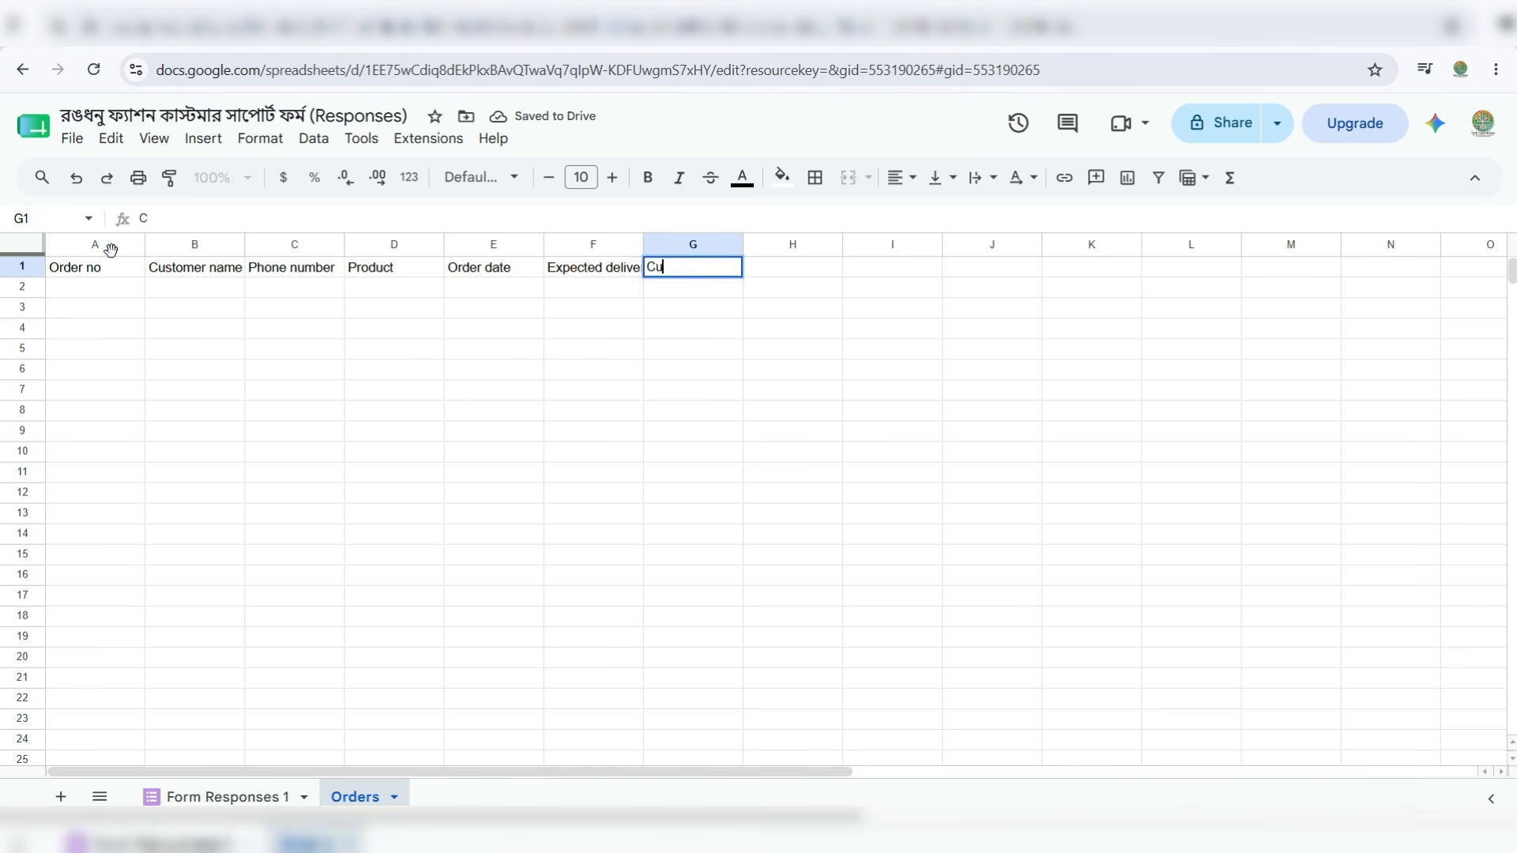
pyautogui.press('Tab')
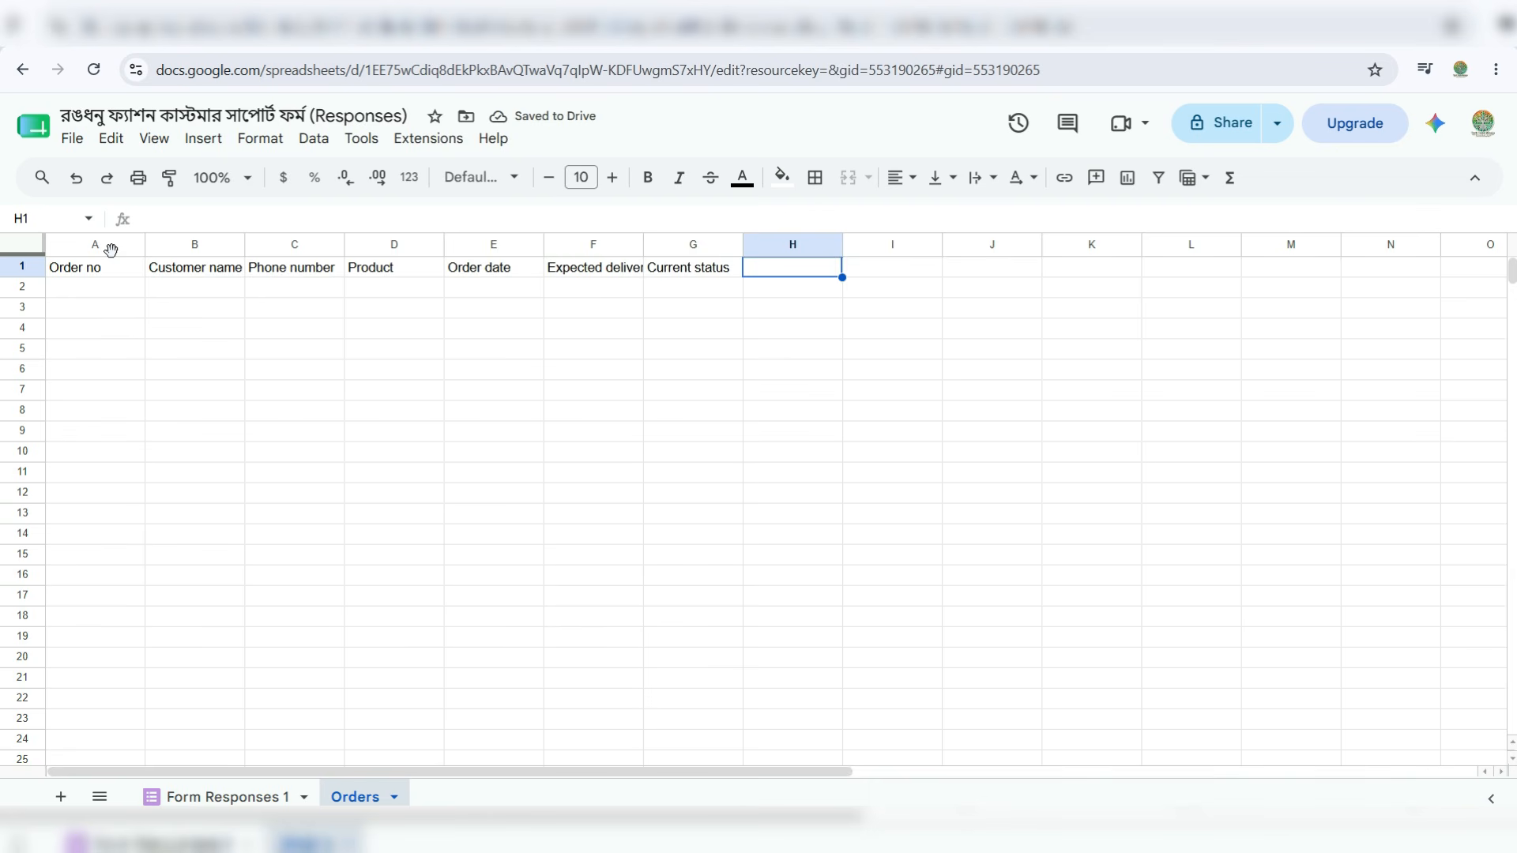
pyautogui.write('Last update')
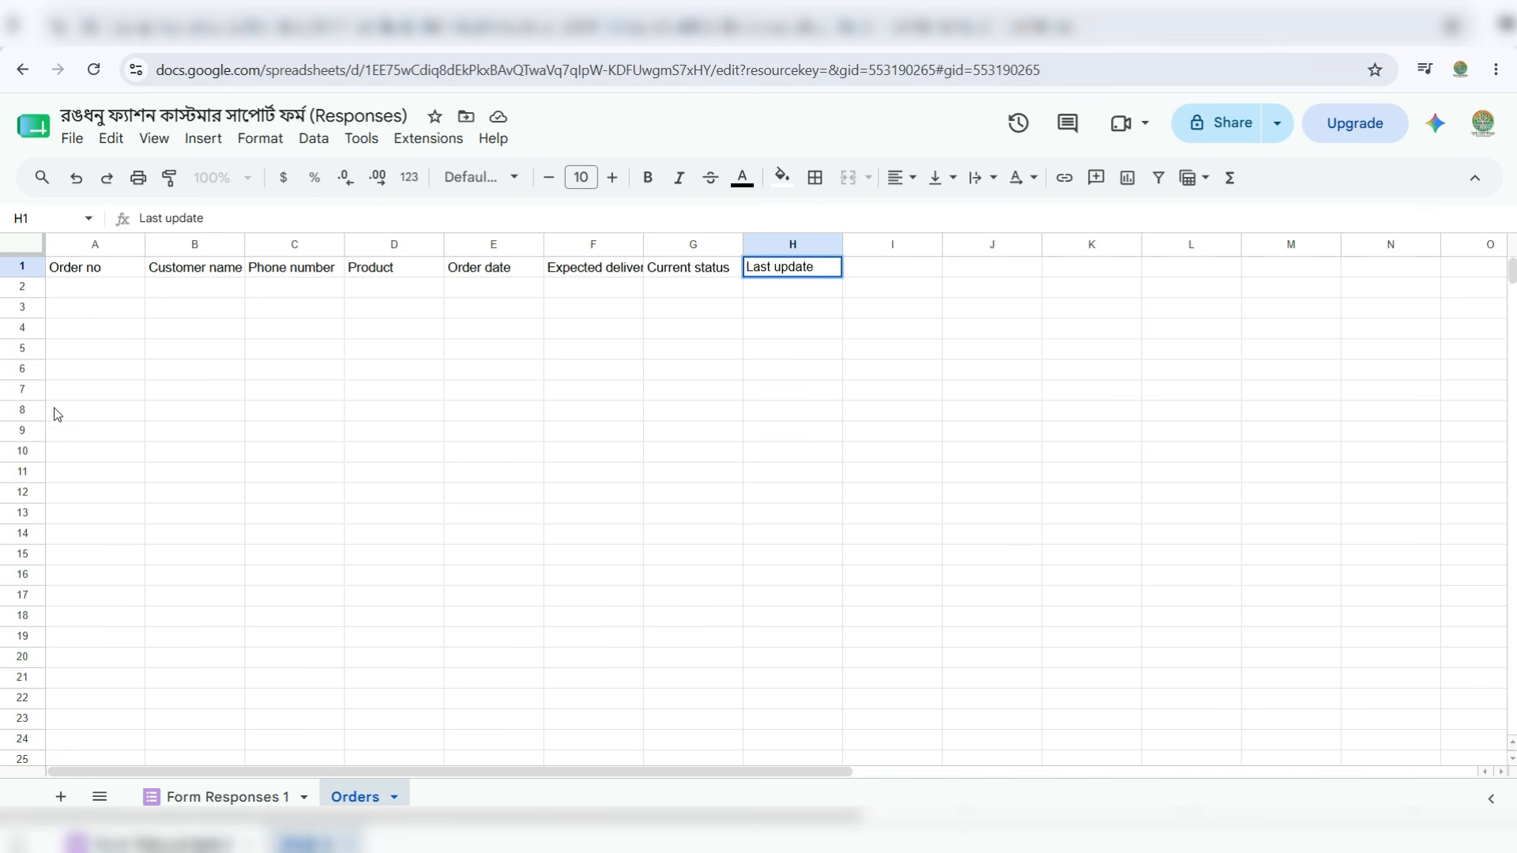
pyautogui.click(257, 475)
pyautogui.click(63, 287)
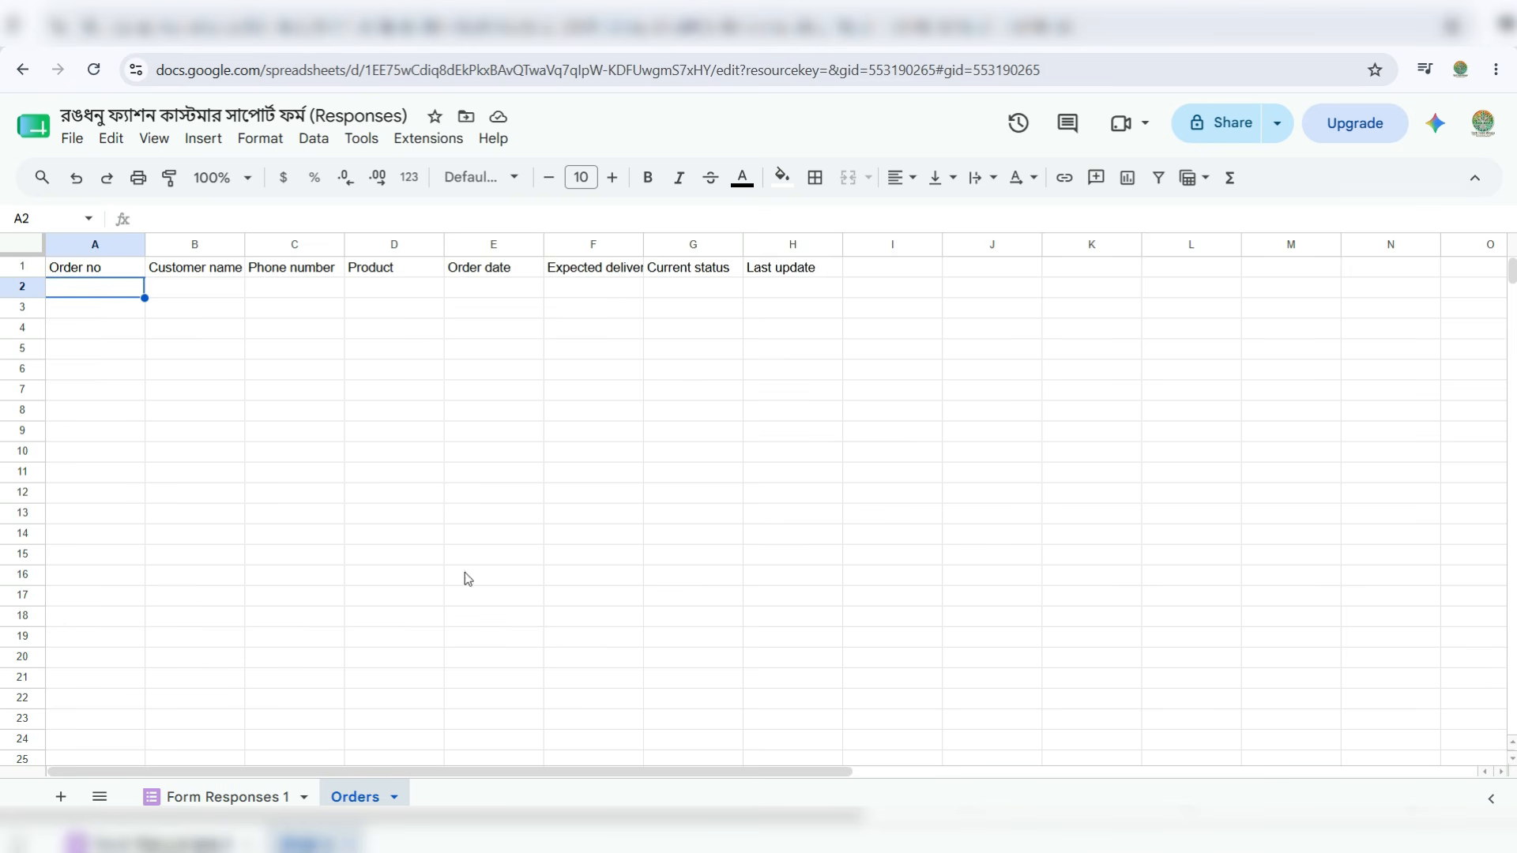
pyautogui.click(235, 794)
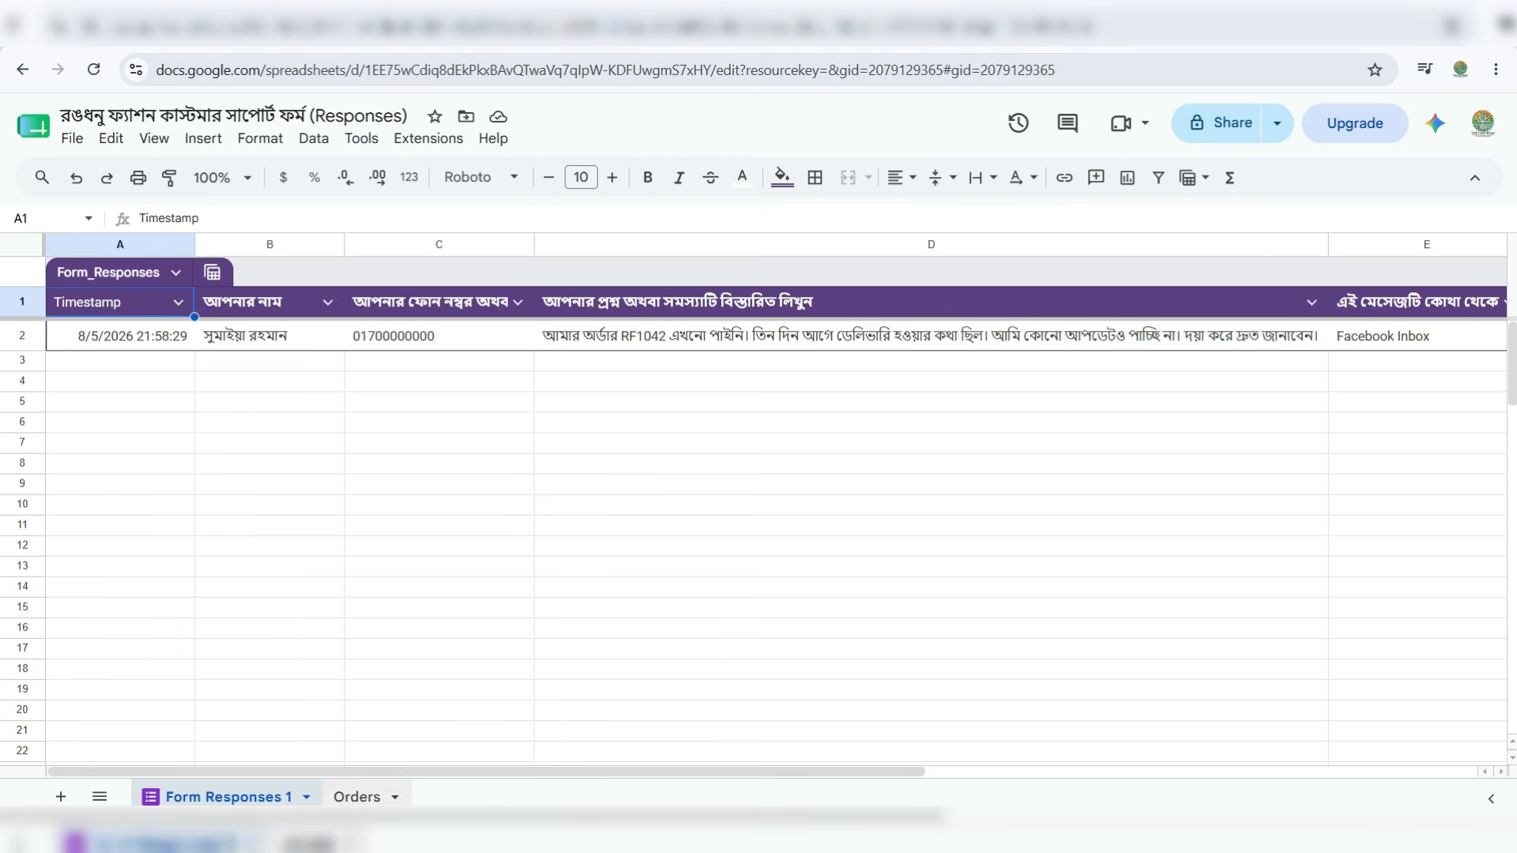
pyautogui.click(356, 797)
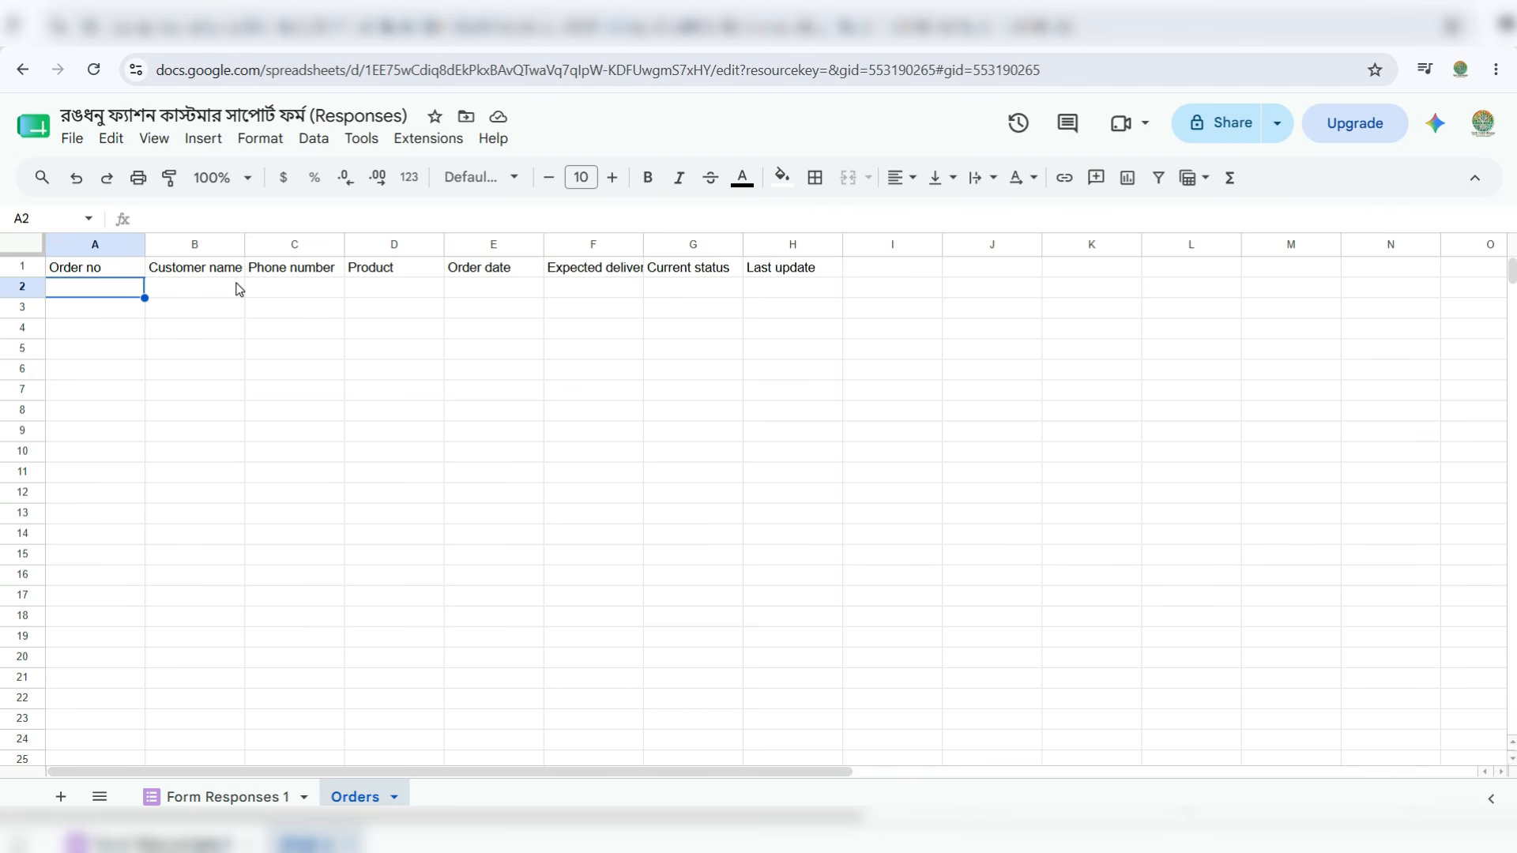
# - Enter order RF1042 in A2 and paste the customer's name into B2
pyautogui.write('RF')
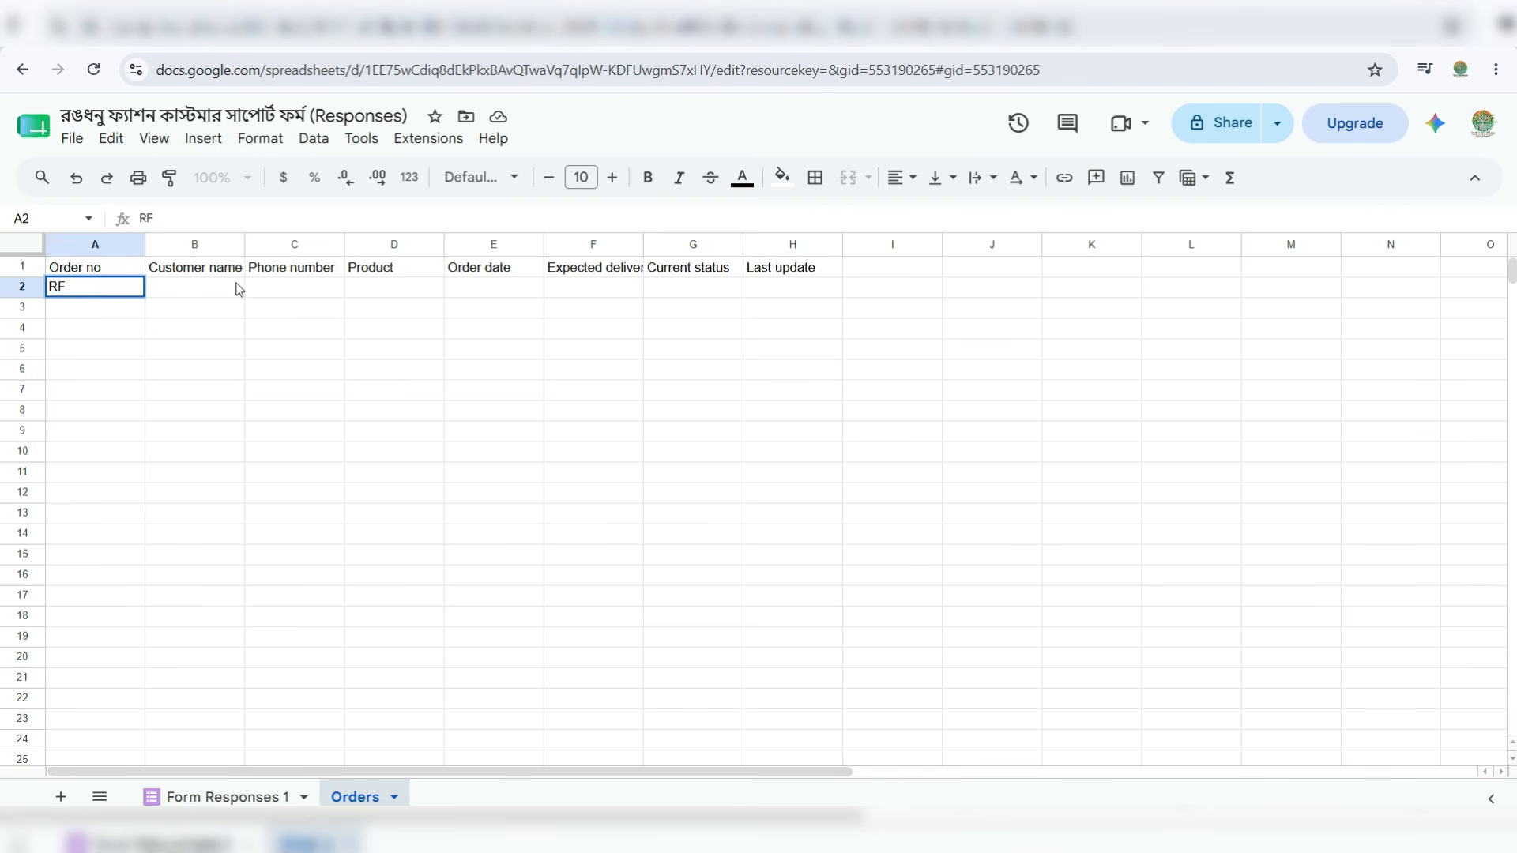
pyautogui.write('1042')
pyautogui.click(238, 290)
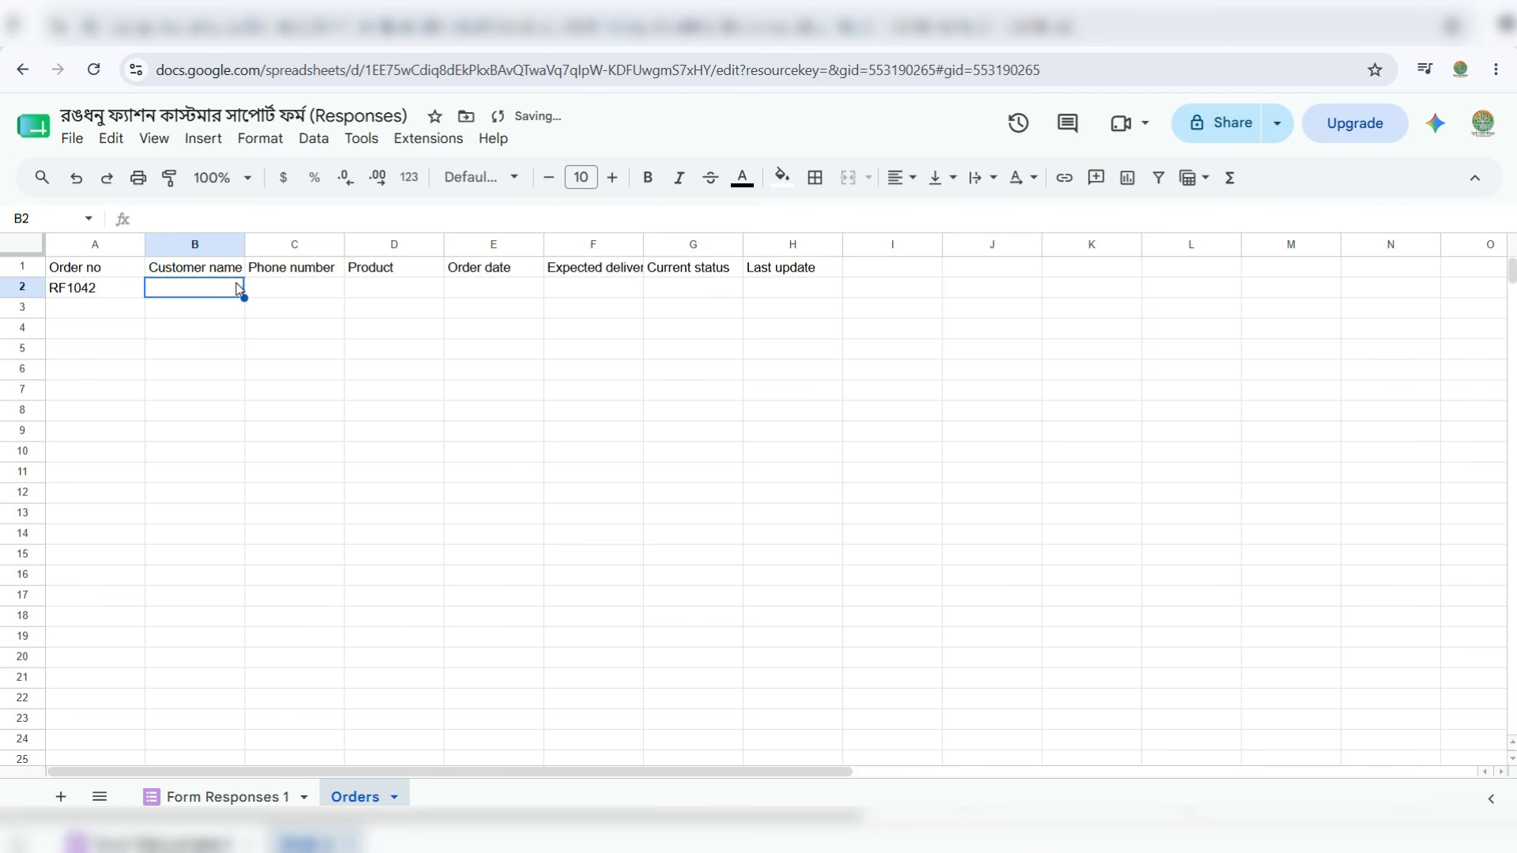
pyautogui.click(289, 294)
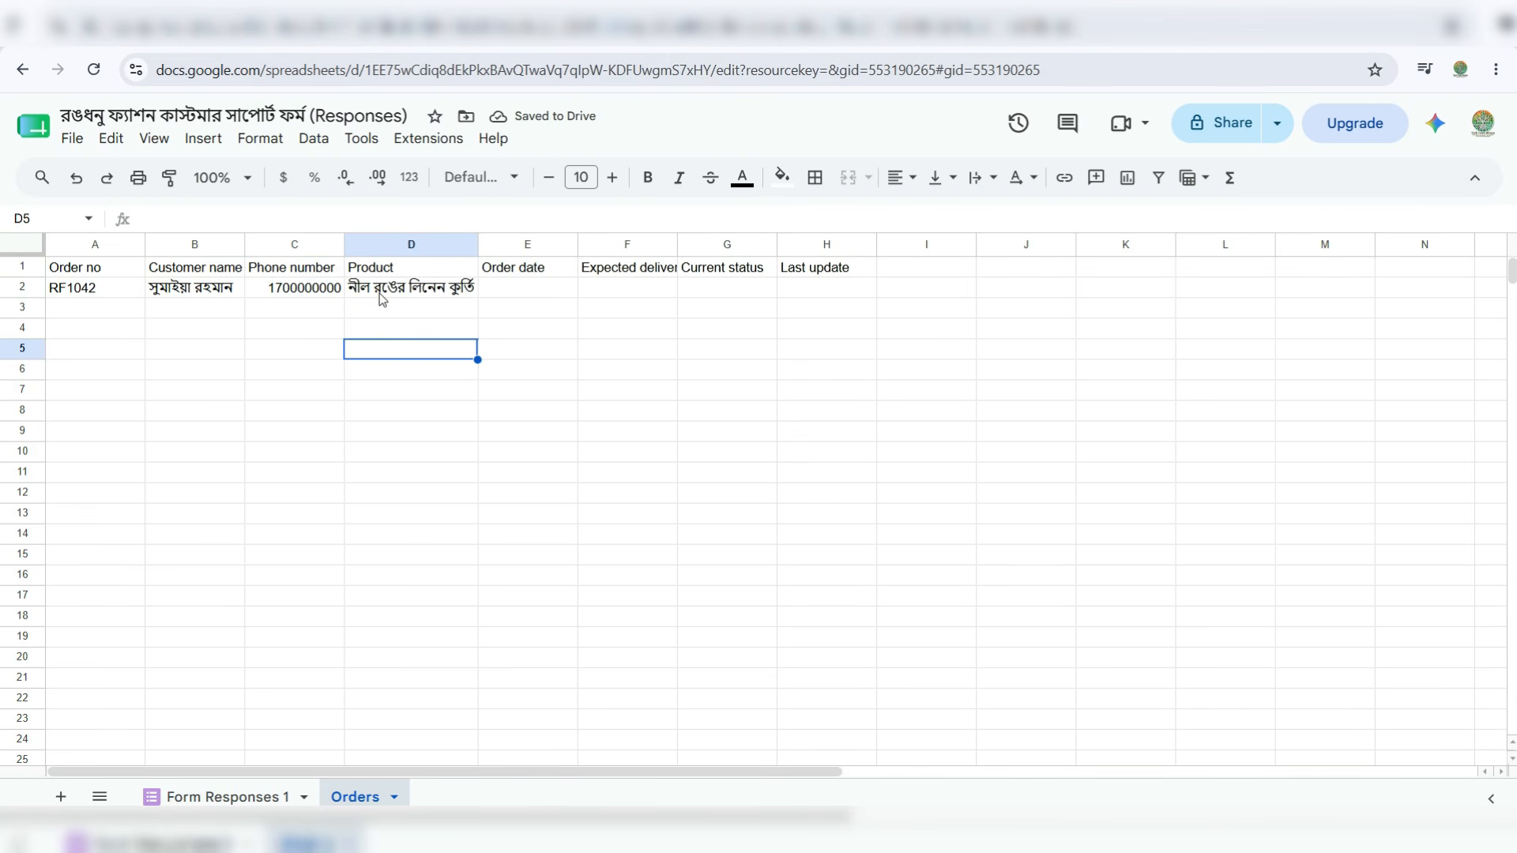
# - Fill dates 29/07/2026 and 03/08/2026, status Delayed, update 05/08/2026, and auto-fit columns
pyautogui.click(501, 291)
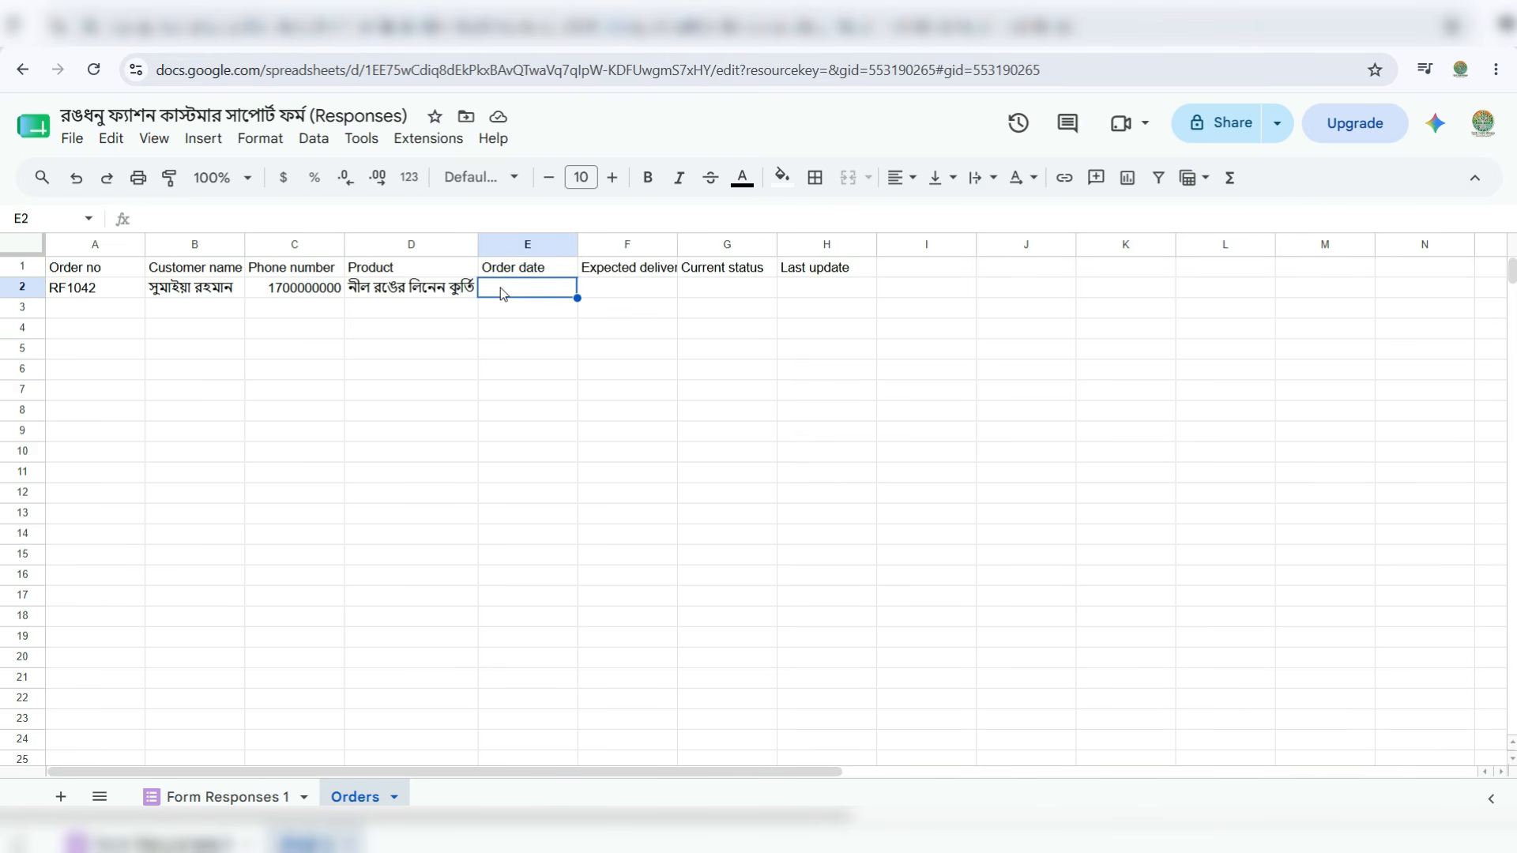
pyautogui.write('29')
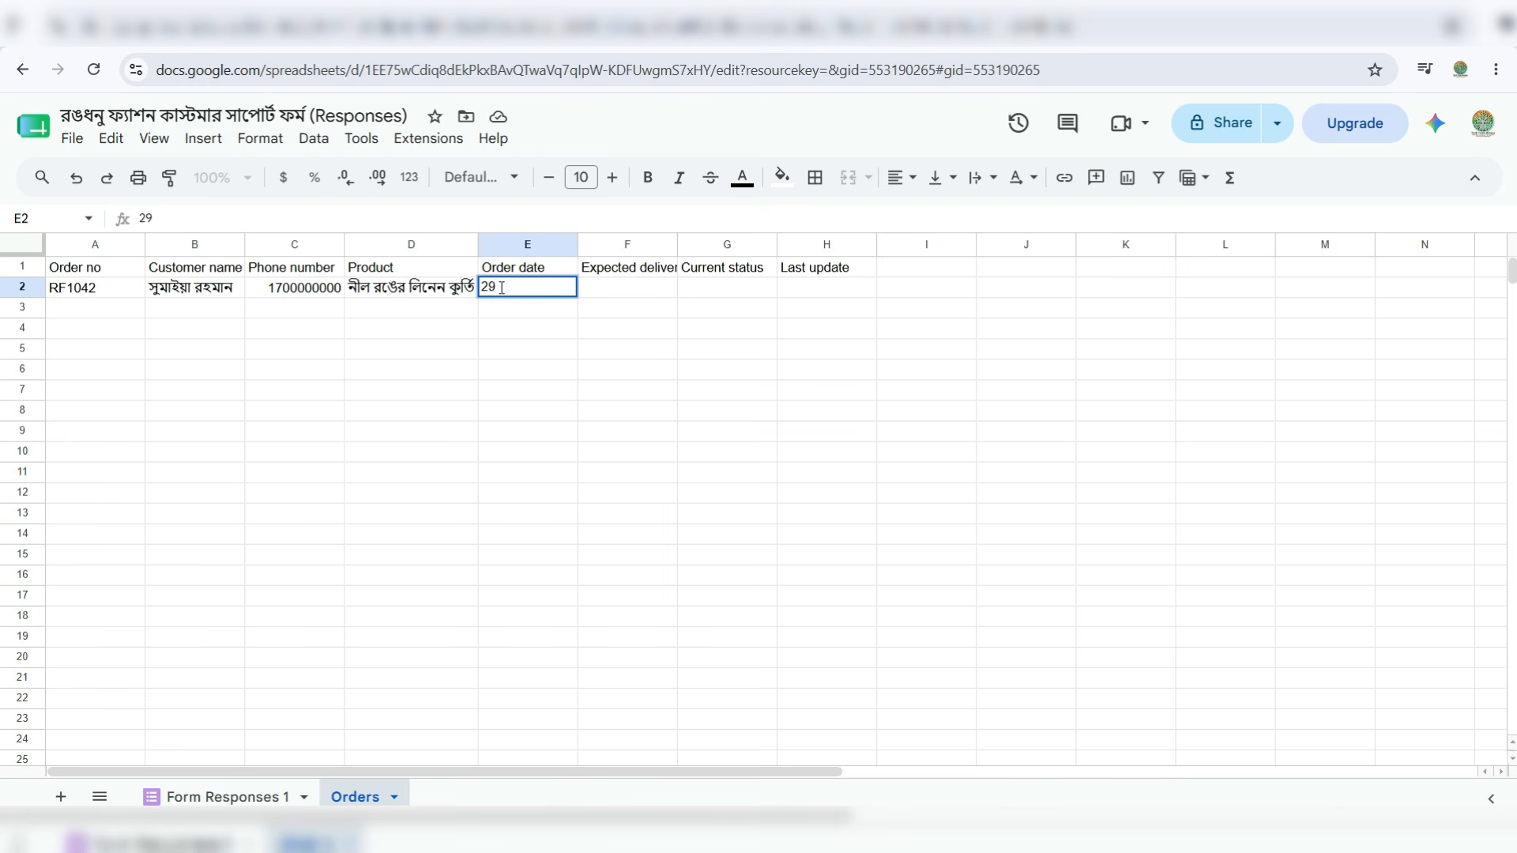
pyautogui.write('/07/2026')
pyautogui.press('Tab')
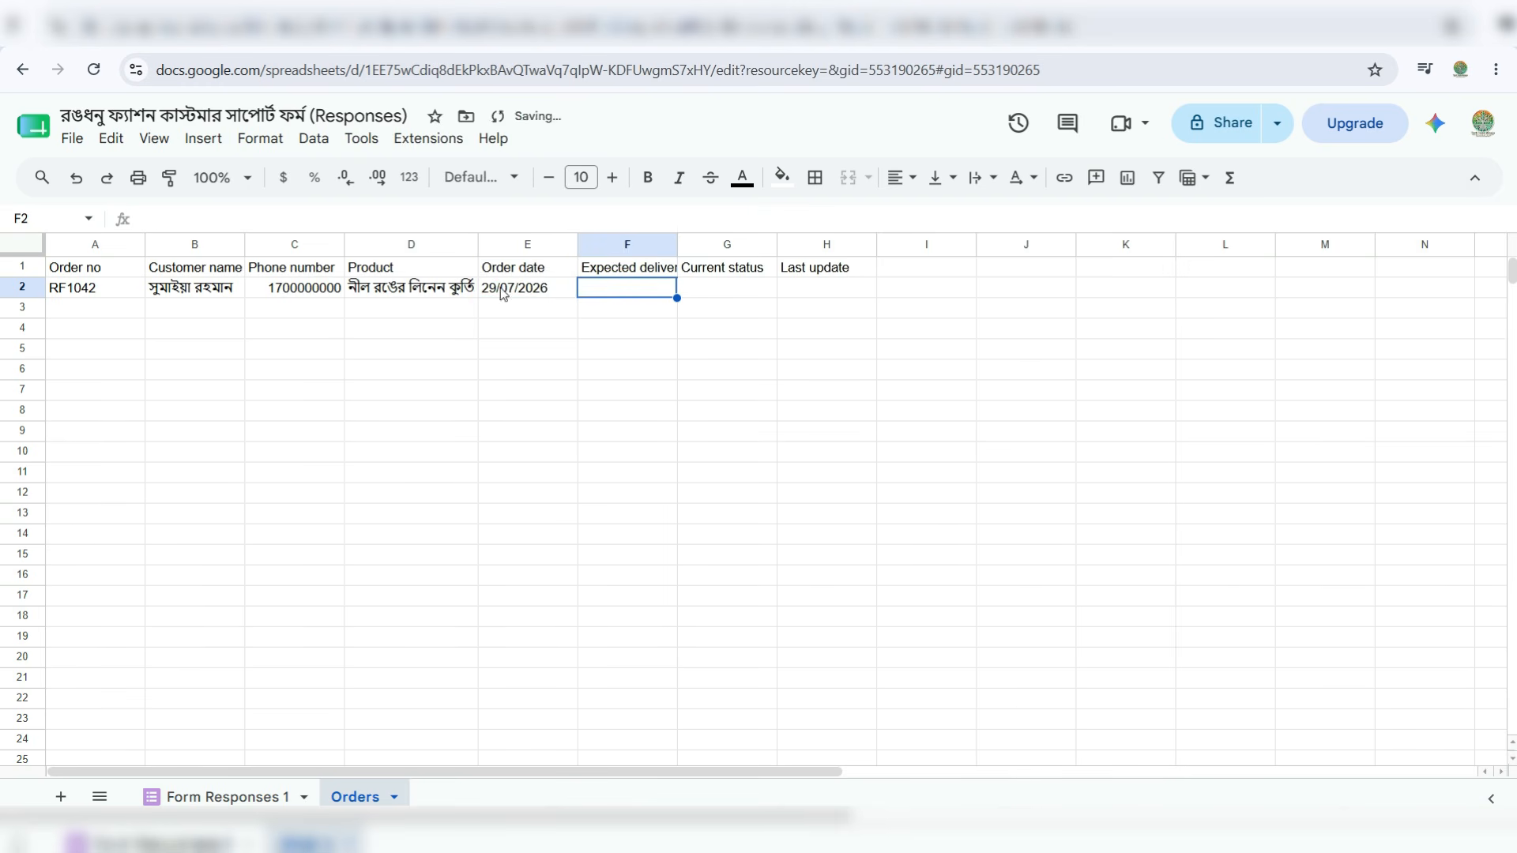
pyautogui.write('03')
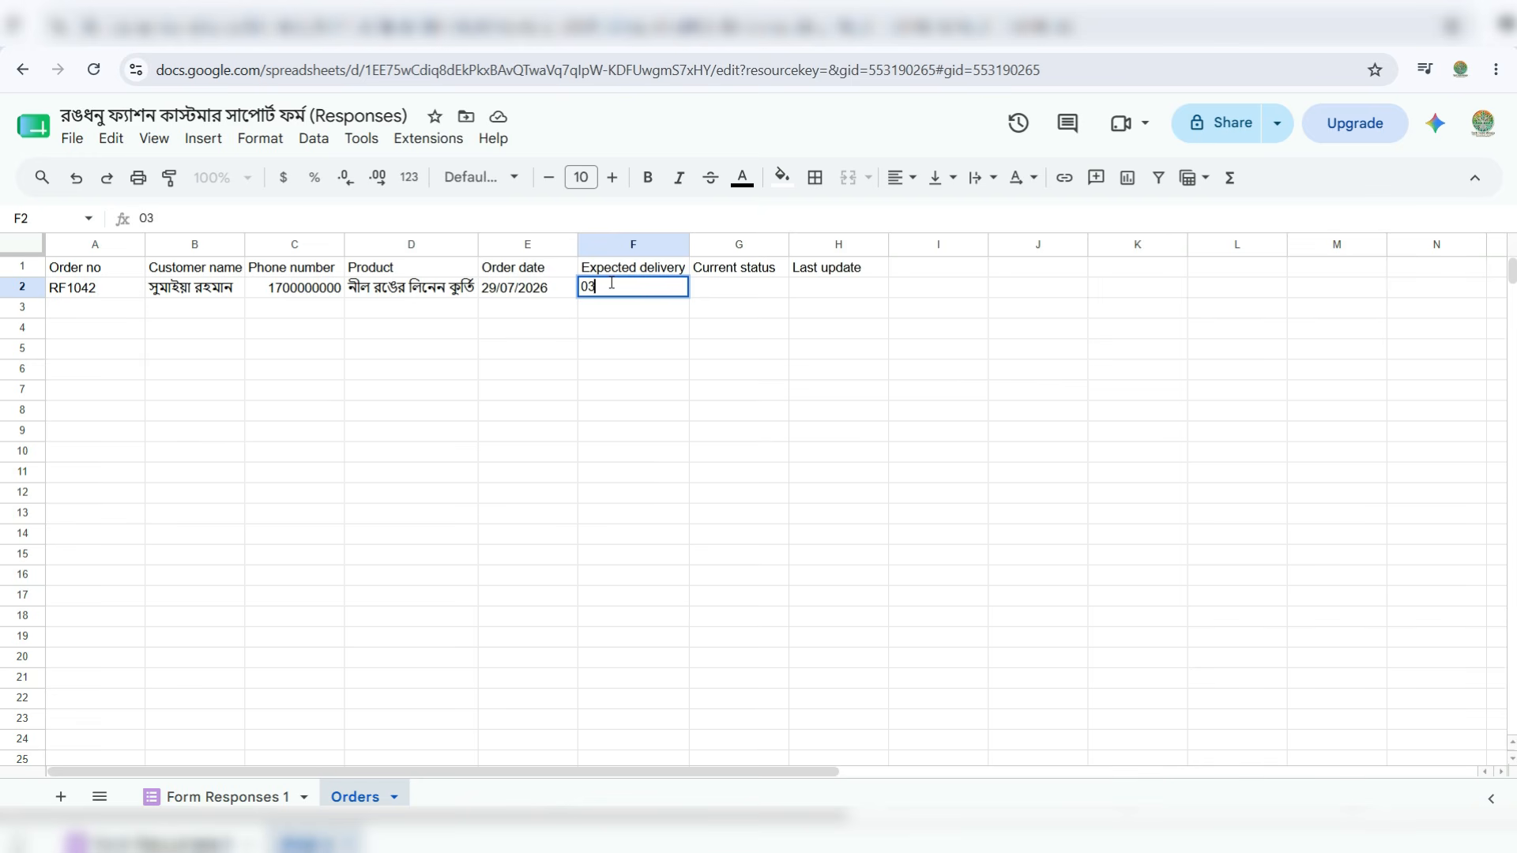
pyautogui.write('/08/2026')
pyautogui.press('Tab')
pyautogui.write('D')
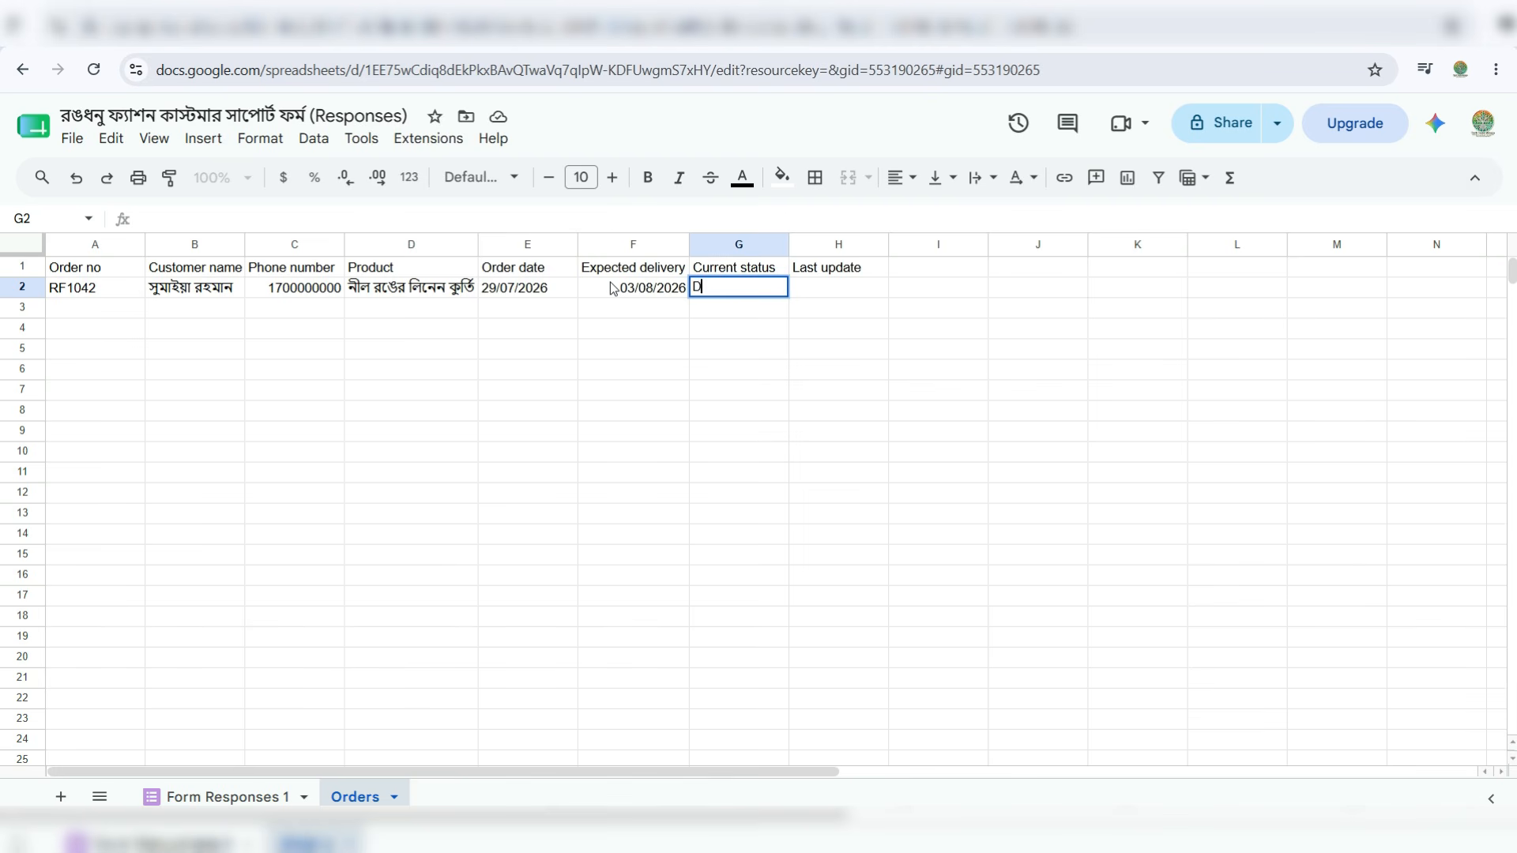
pyautogui.write('elayed')
pyautogui.press('Tab')
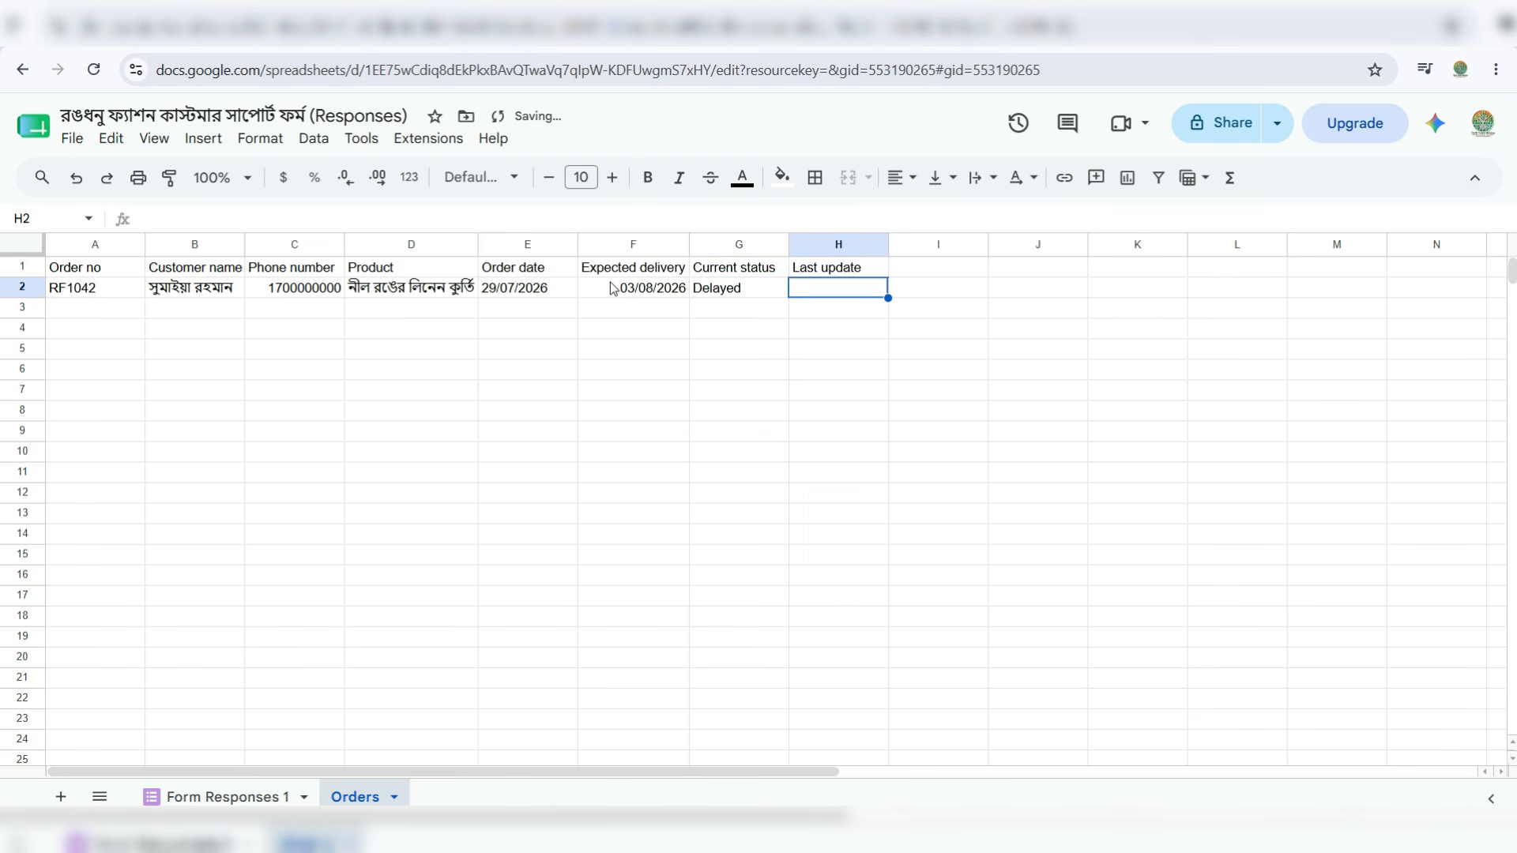
pyautogui.write('0')
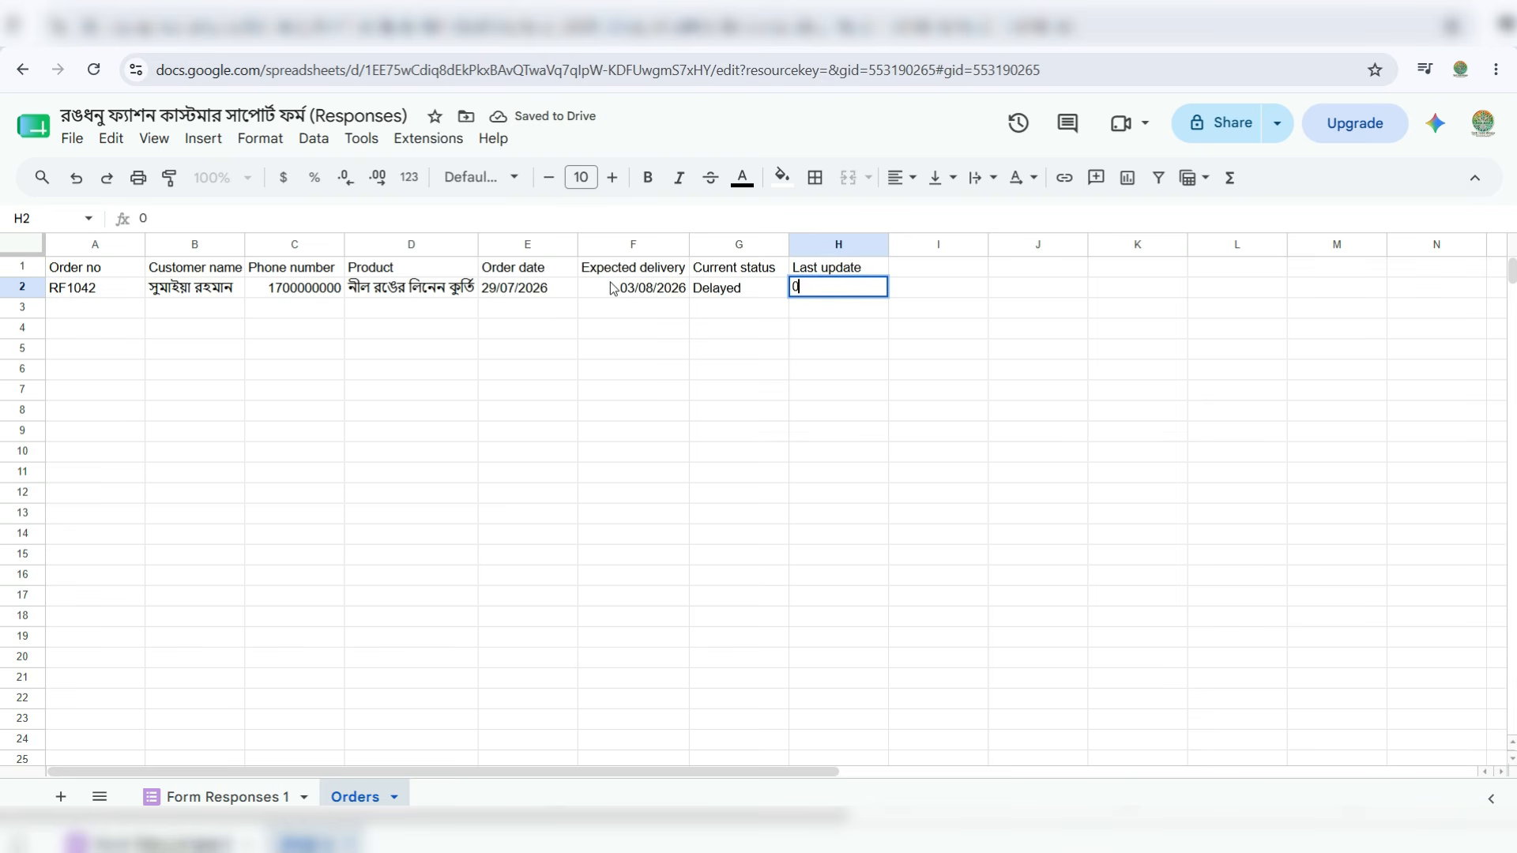
pyautogui.write('5/08/2026')
pyautogui.press('Return')
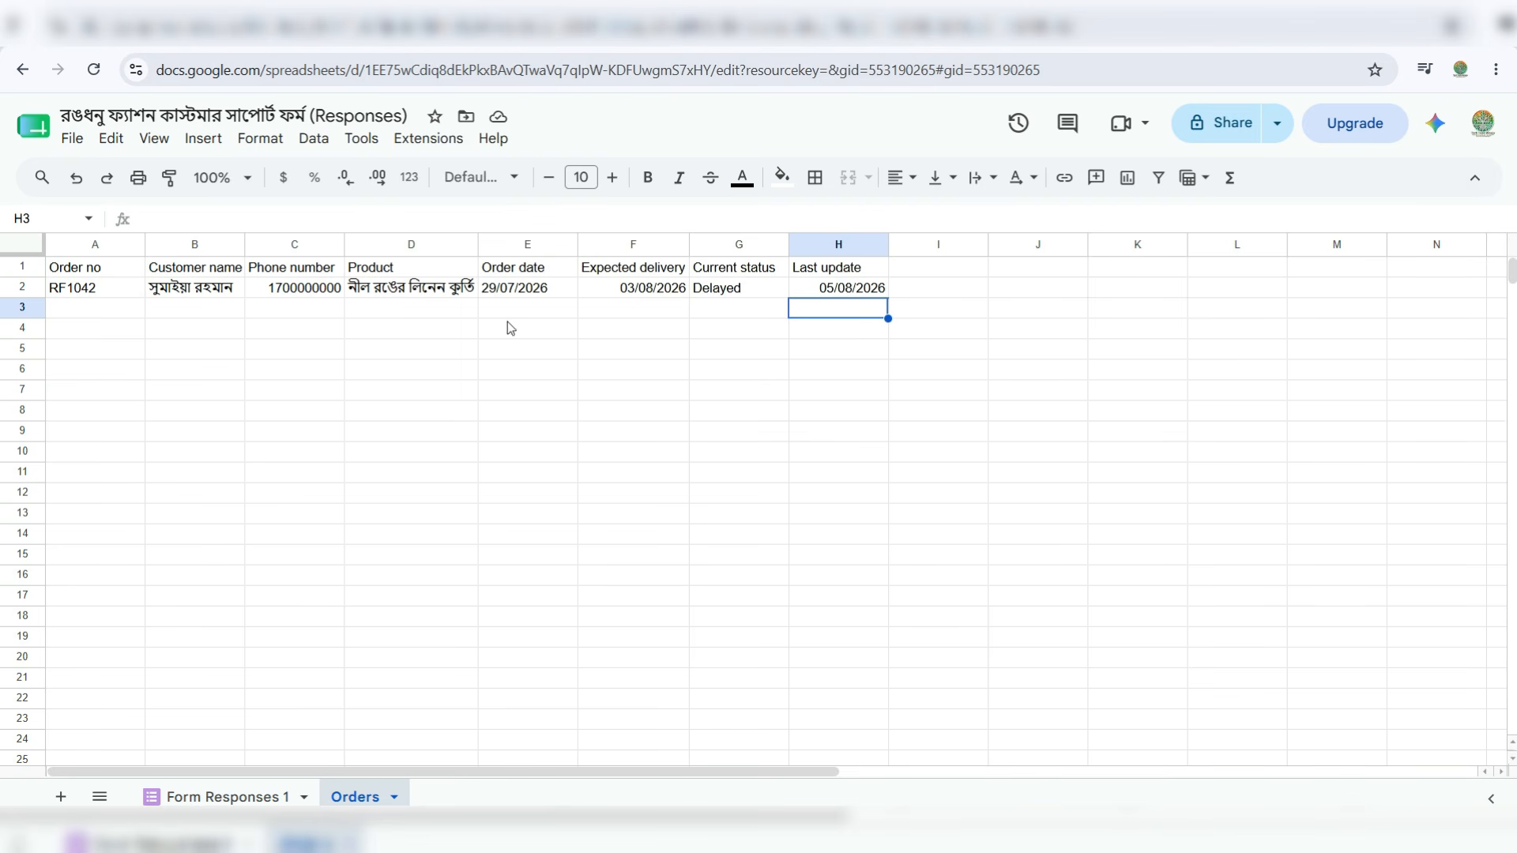
pyautogui.doubleClick(691, 244)
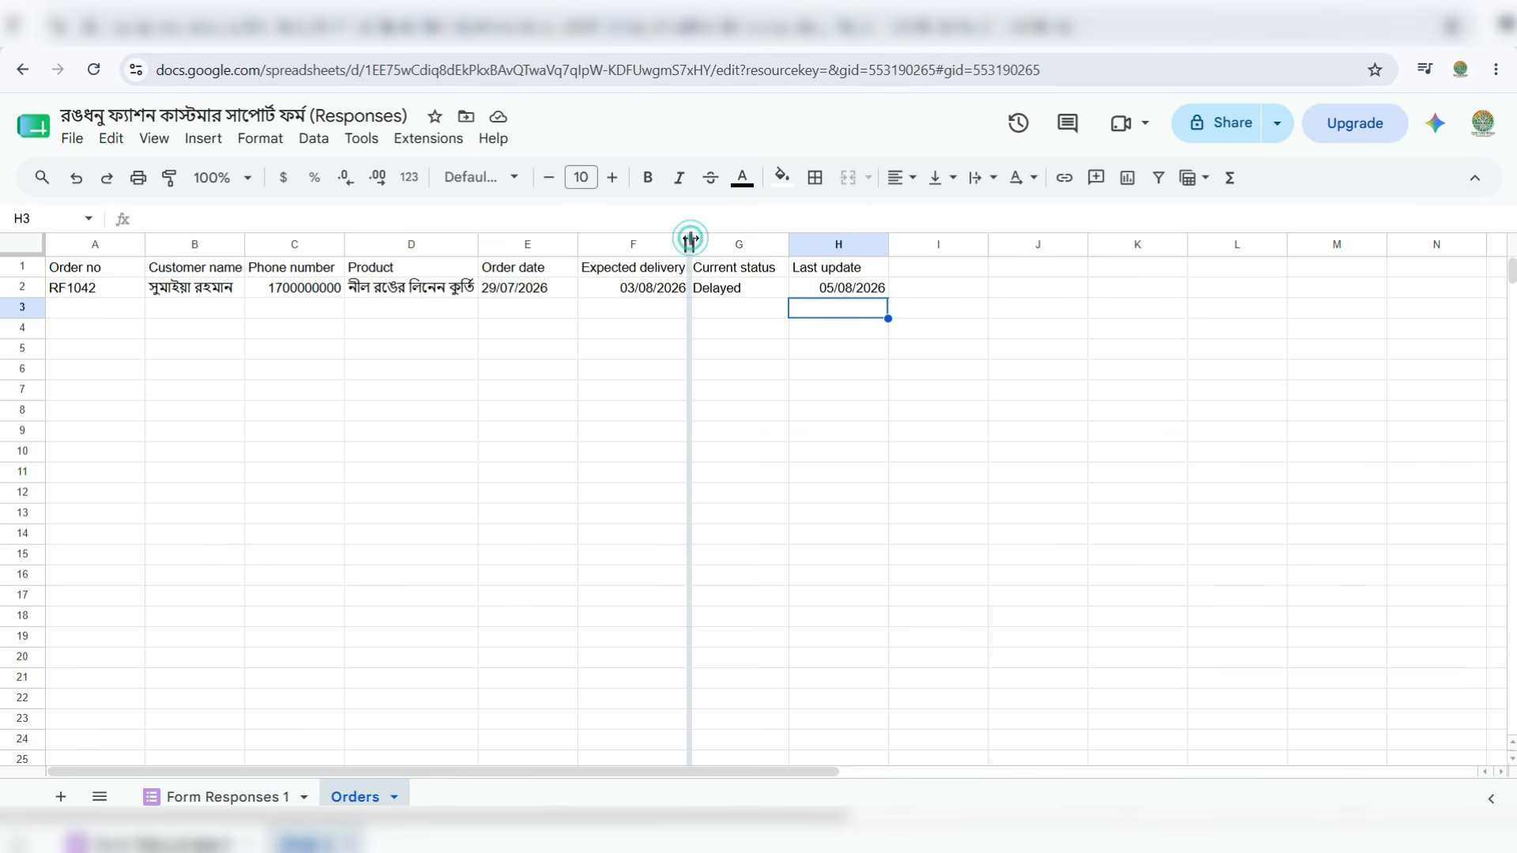
pyautogui.doubleClick(791, 249)
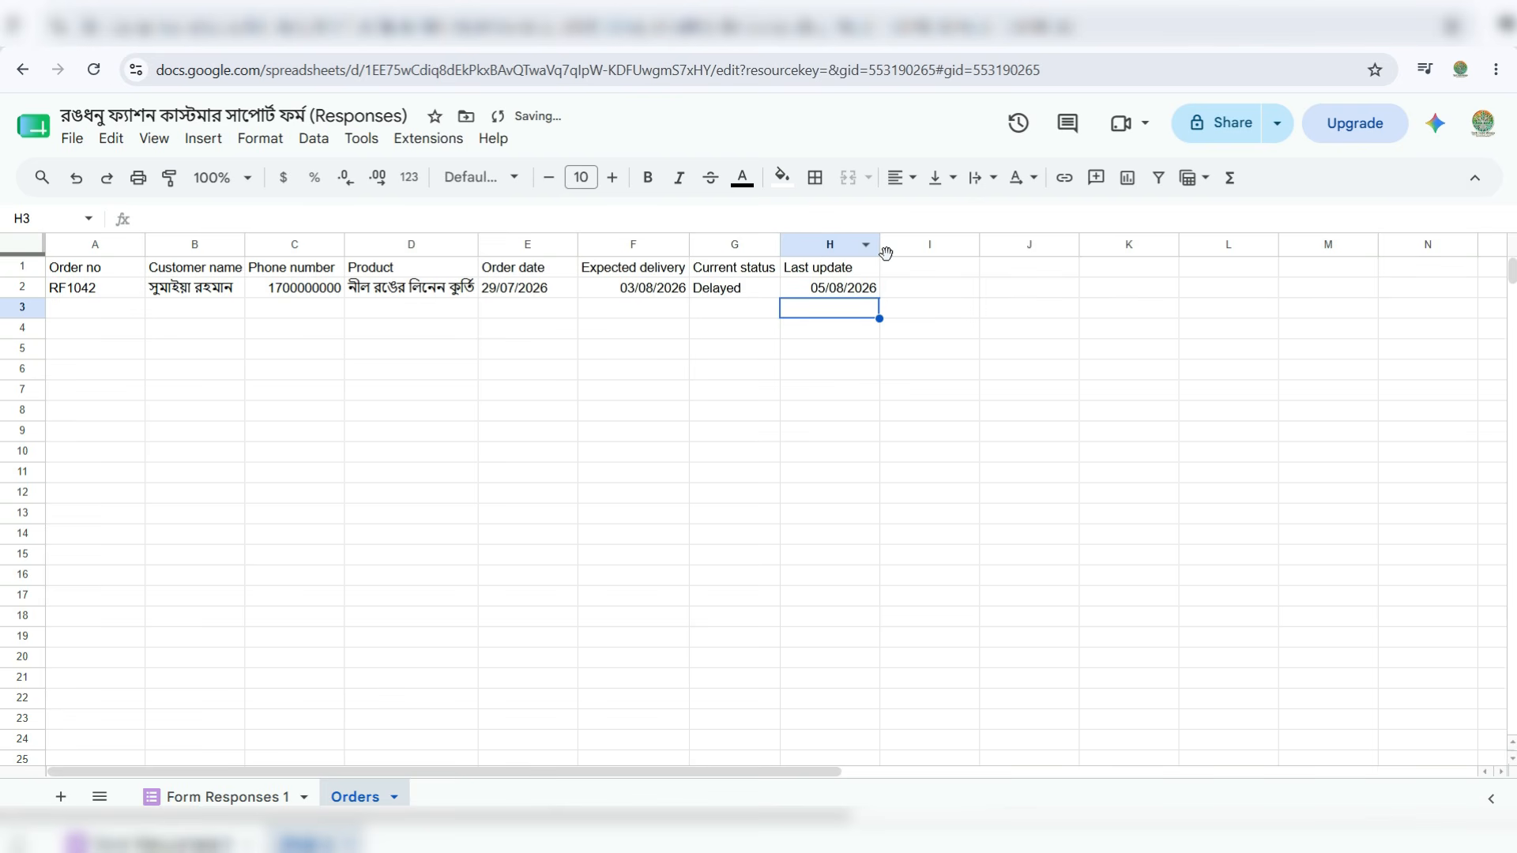
# - Check the response in Form Responses 1, then add a new Policy sheet and select A1
pyautogui.click(215, 797)
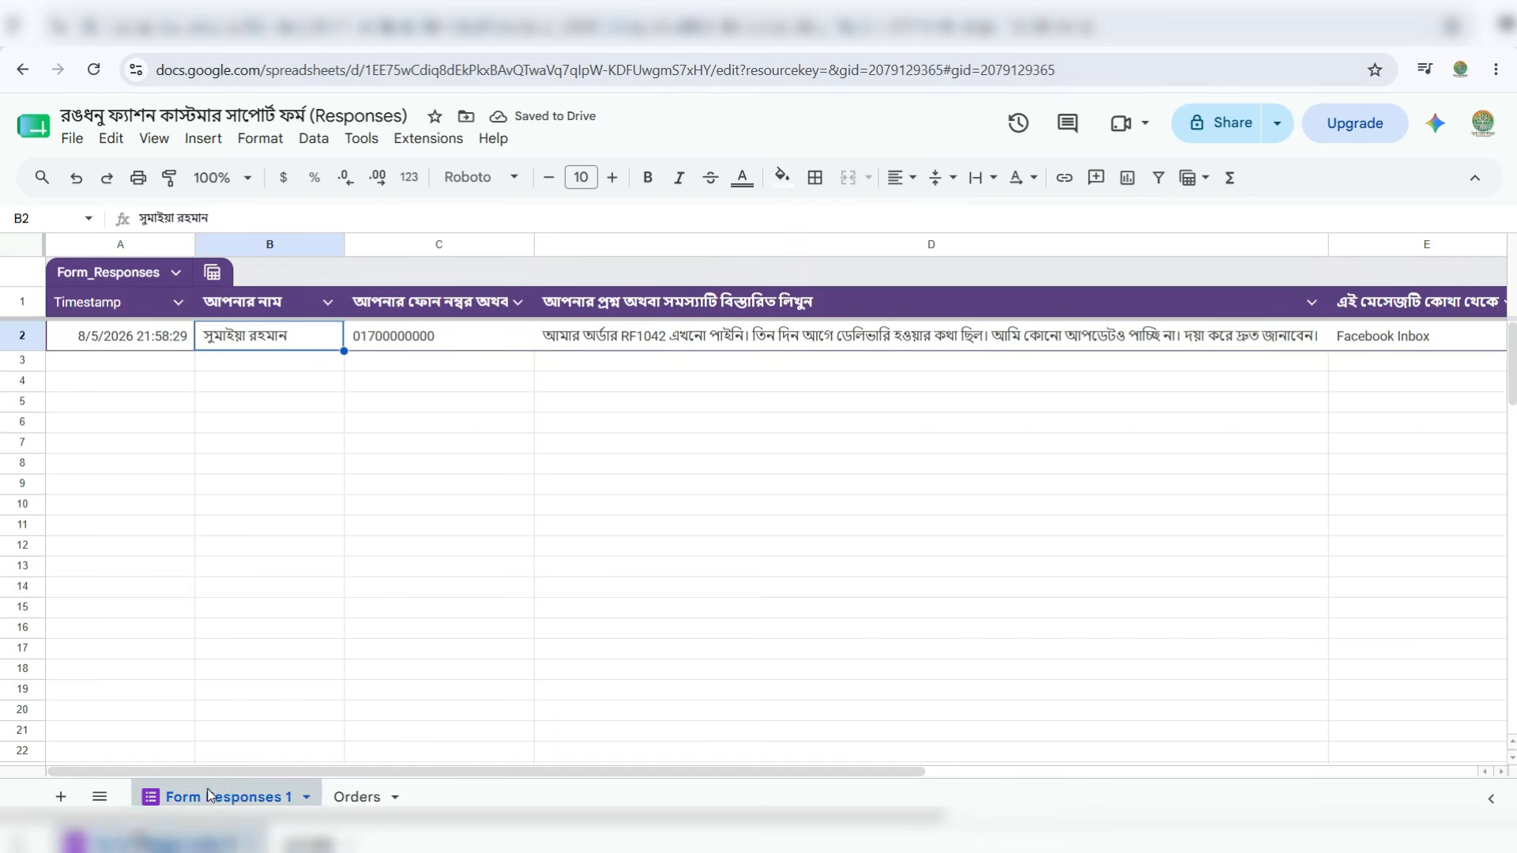
pyautogui.click(121, 364)
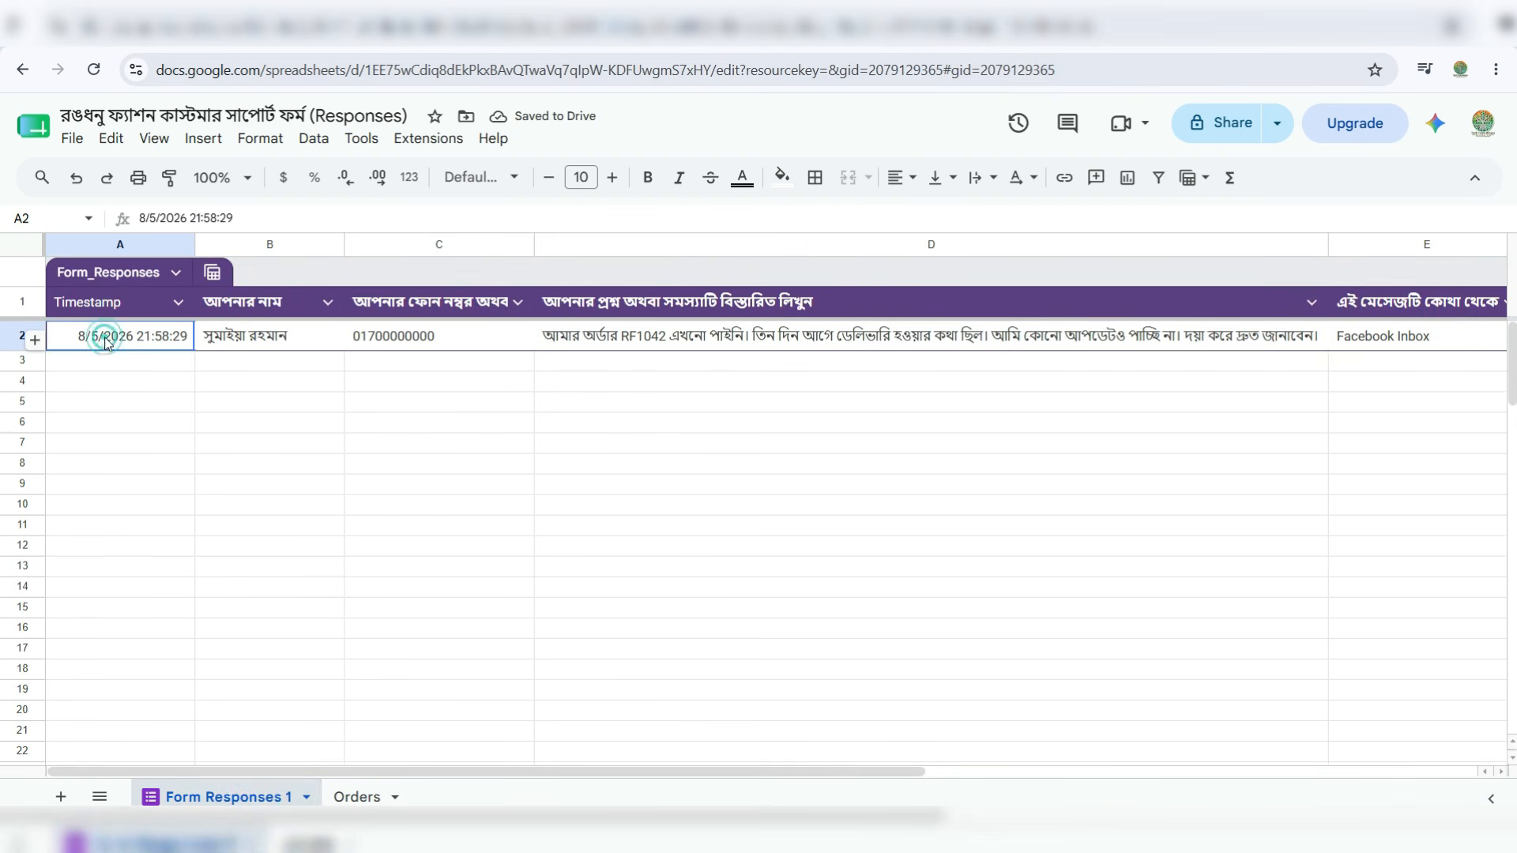
pyautogui.click(107, 339)
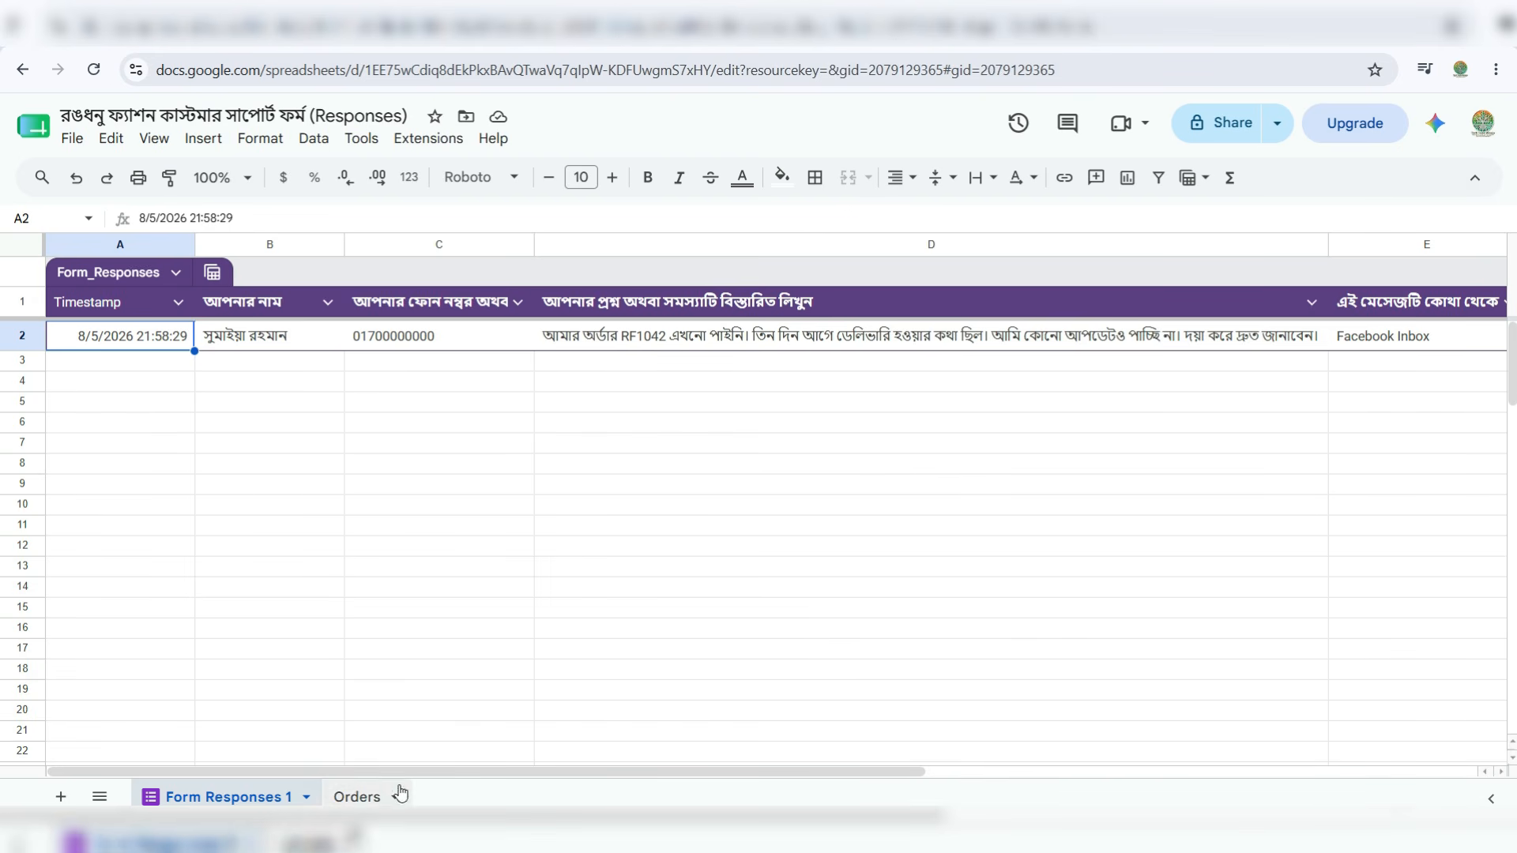
pyautogui.click(61, 798)
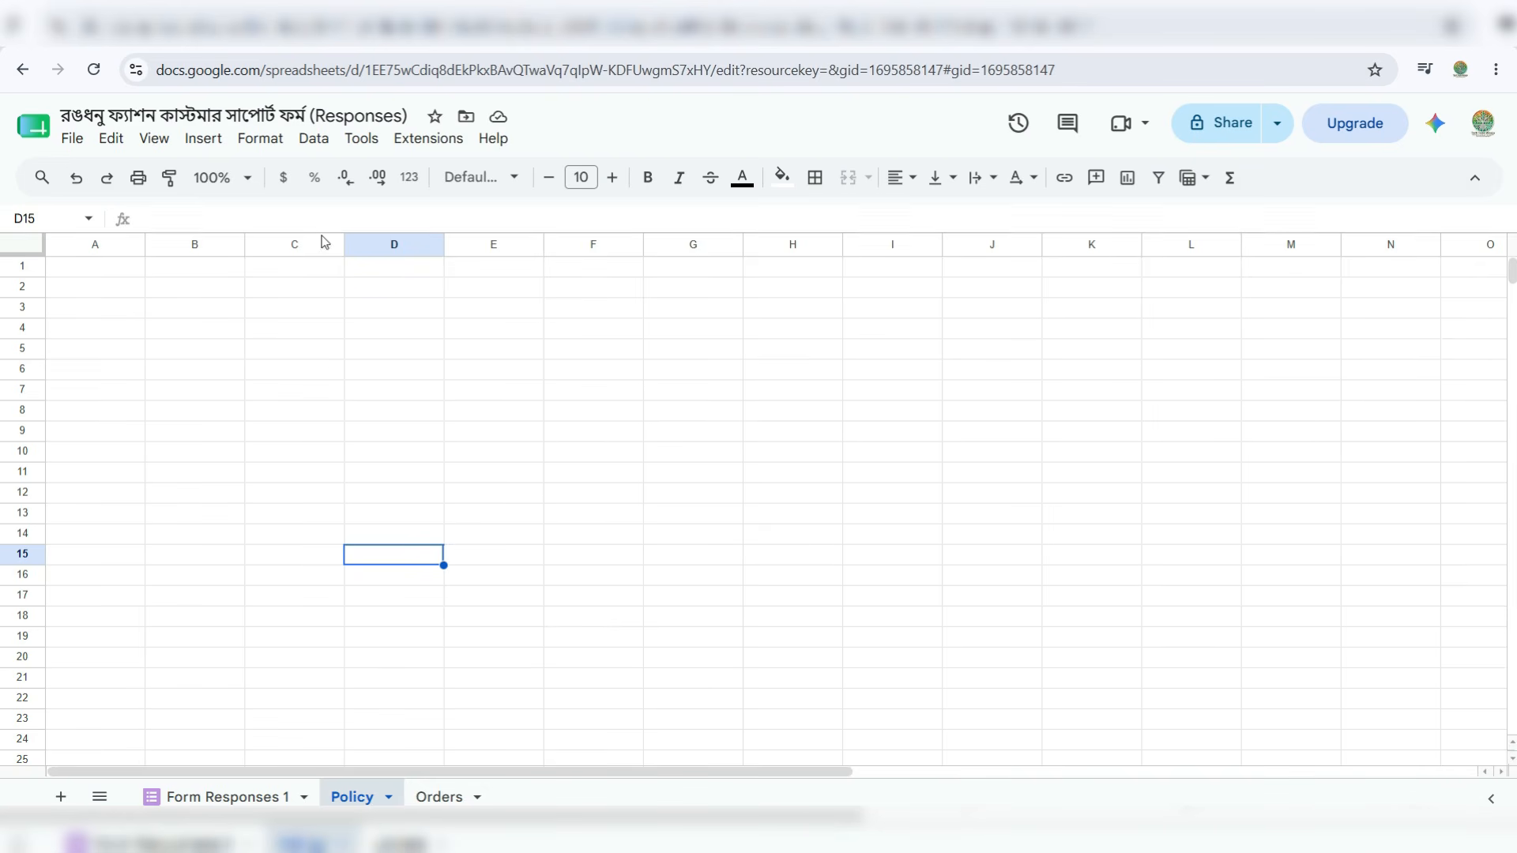
pyautogui.click(78, 275)
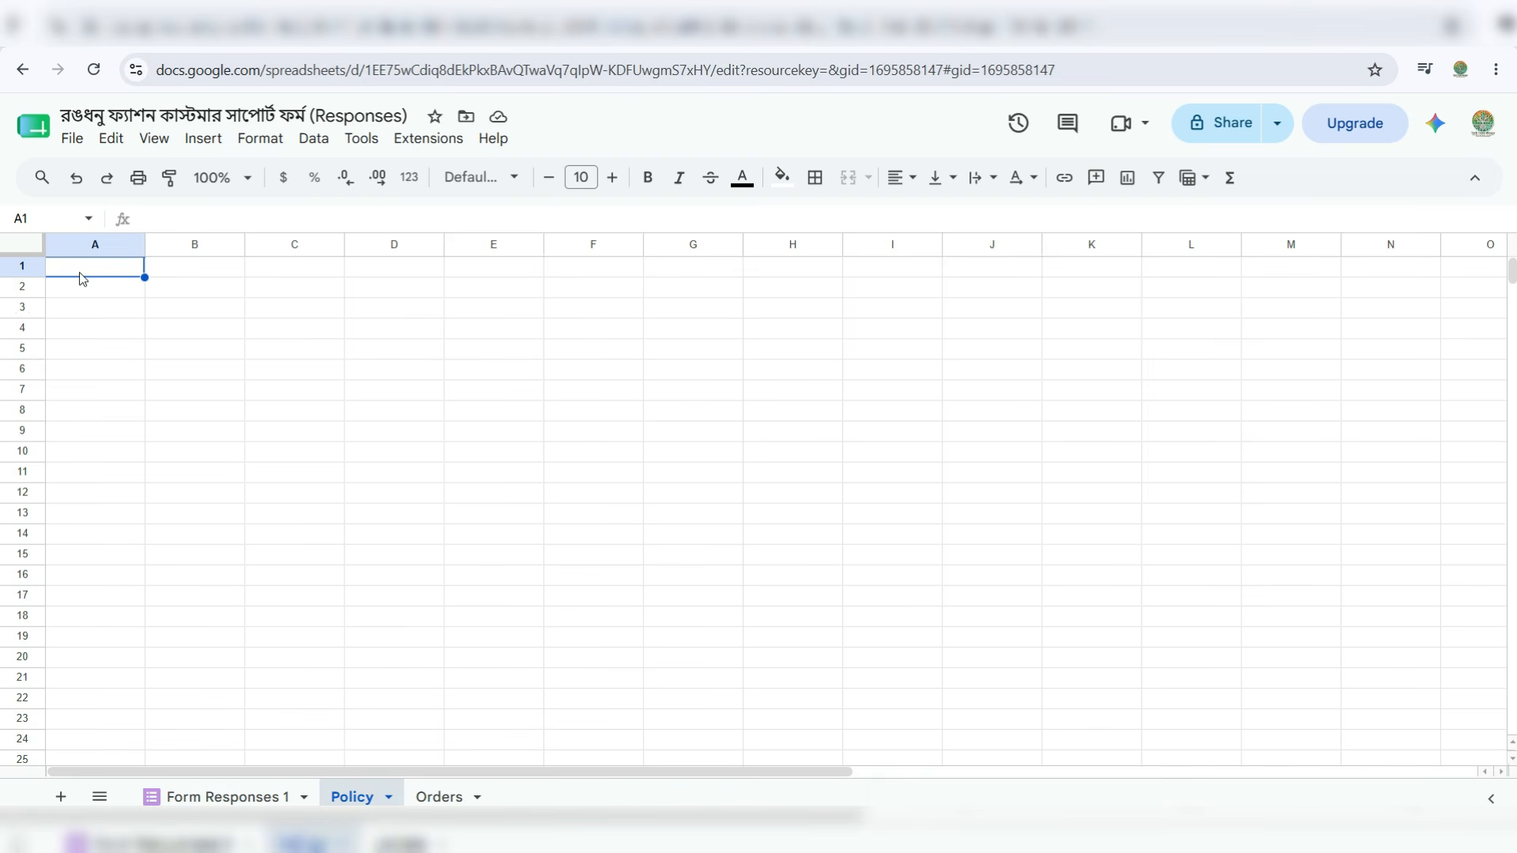
# - Enter headers Policy type, Approved rule and Deliery time in A1:C1
pyautogui.write('Policy type')
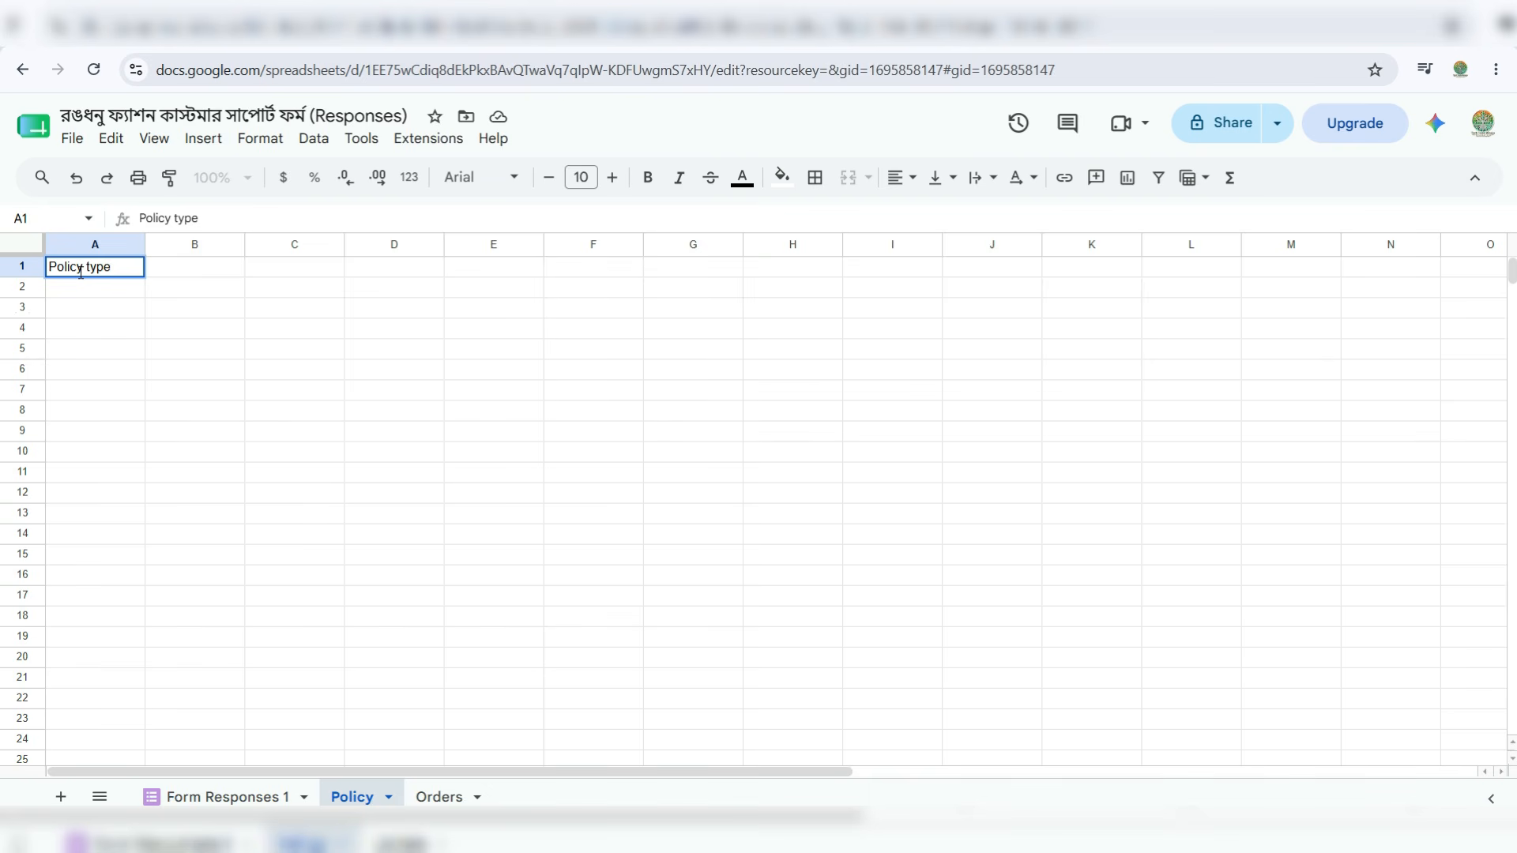
pyautogui.press('Tab')
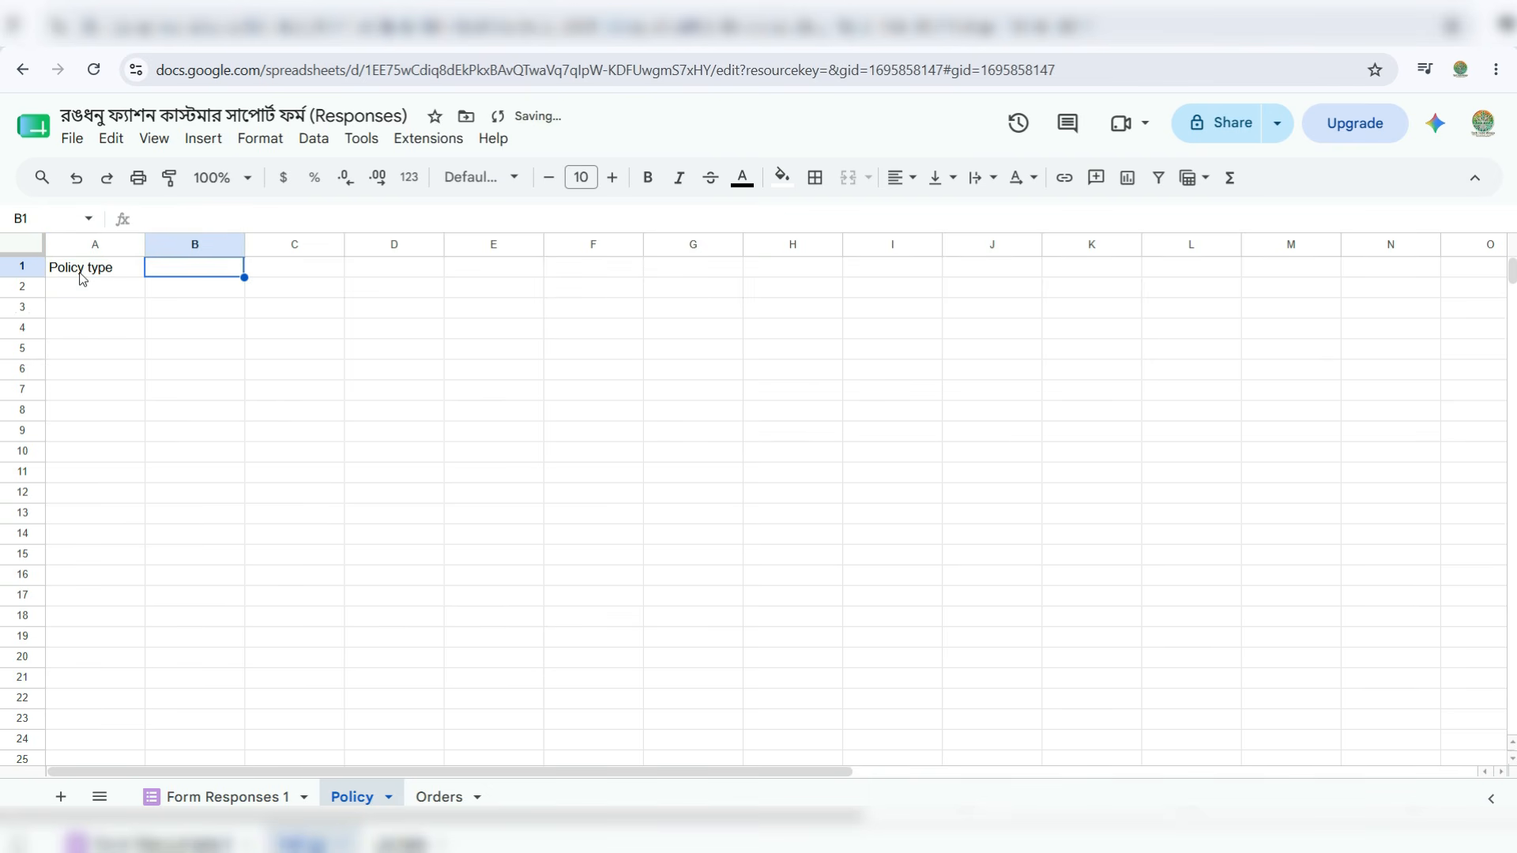
pyautogui.write('Approved rule')
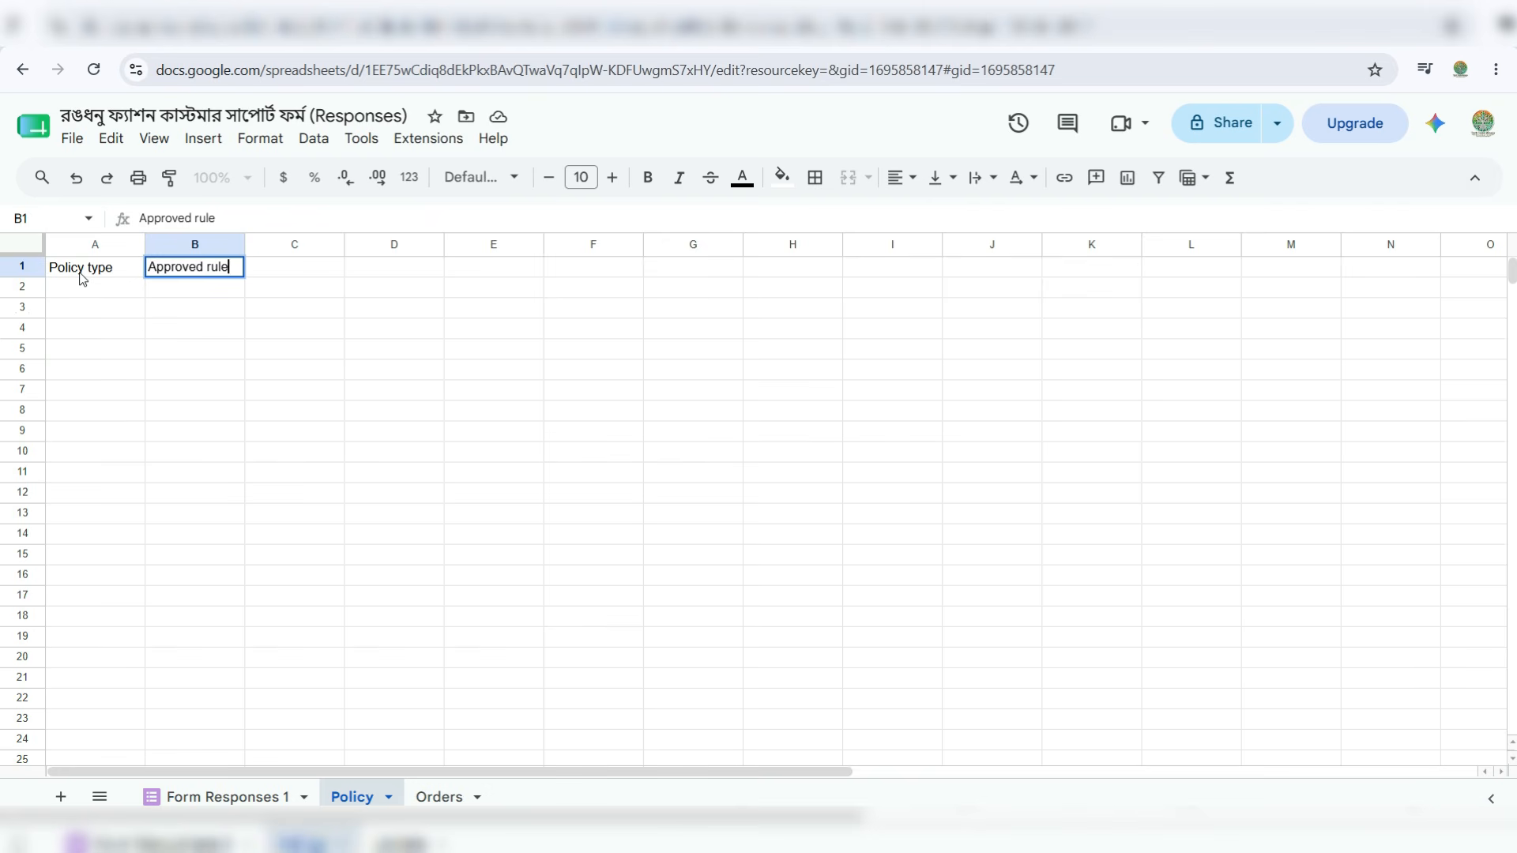
pyautogui.press('Tab')
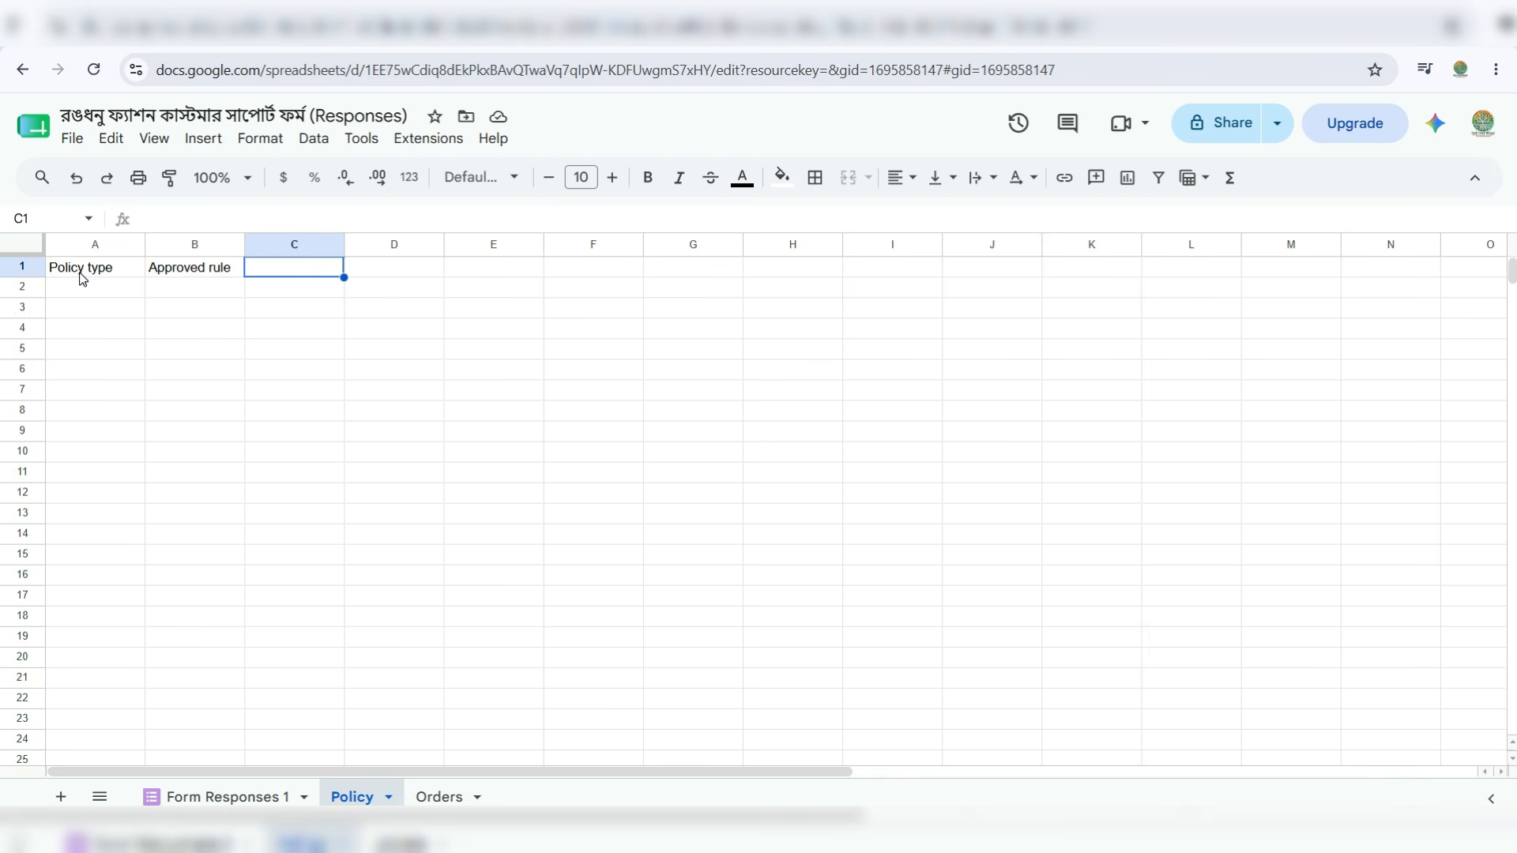
pyautogui.write('Deliery time')
pyautogui.press('Tab')
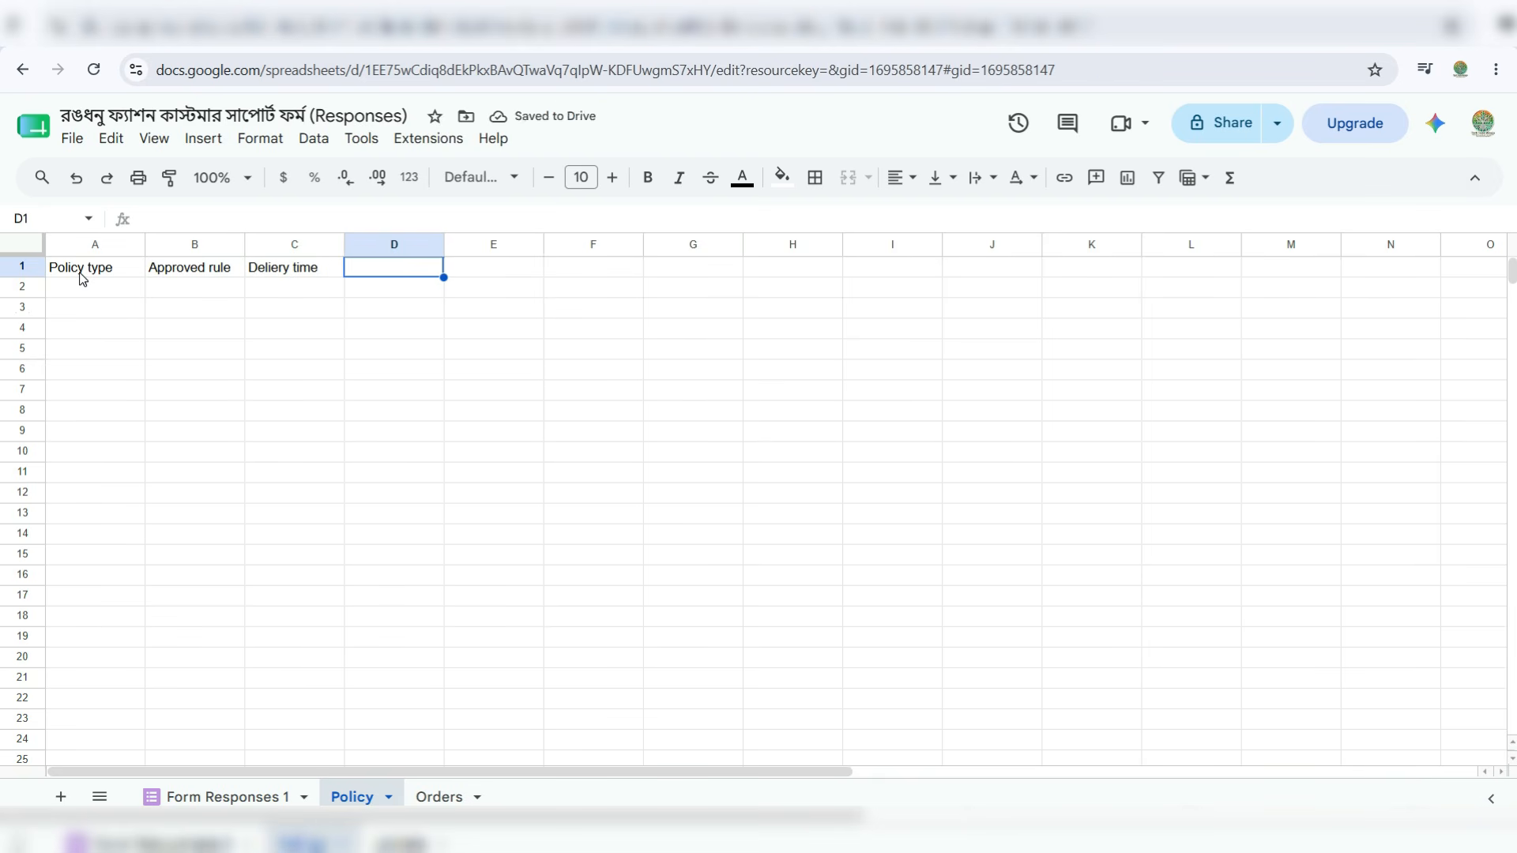
# - Enter headers Return and exchange, Discount and Human escaltion, then widen column F
pyautogui.write('Return and ex')
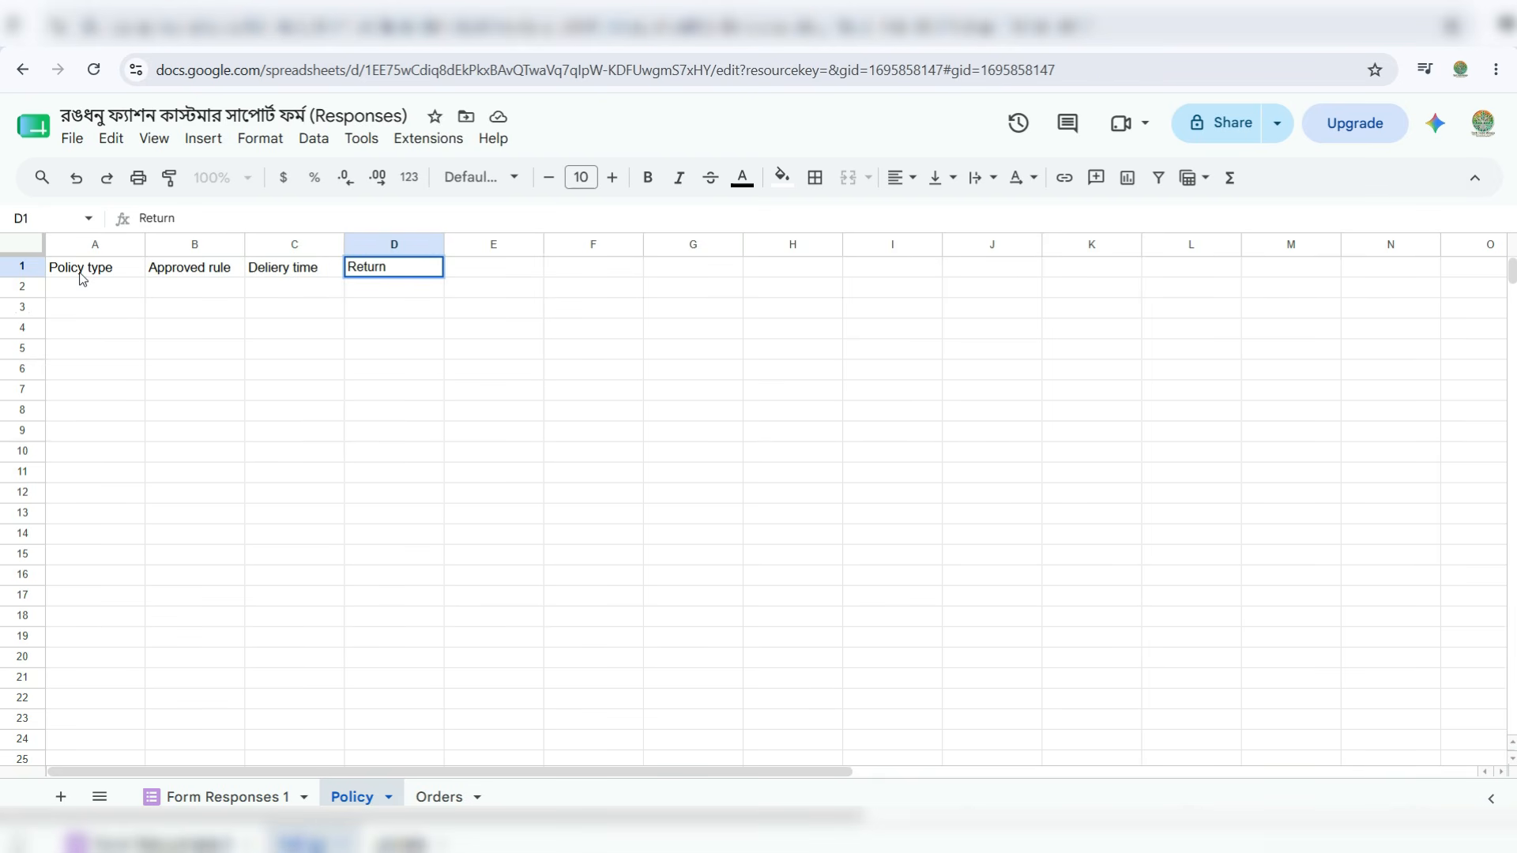
pyautogui.press('BackSpace')
pyautogui.press('BackSpace')
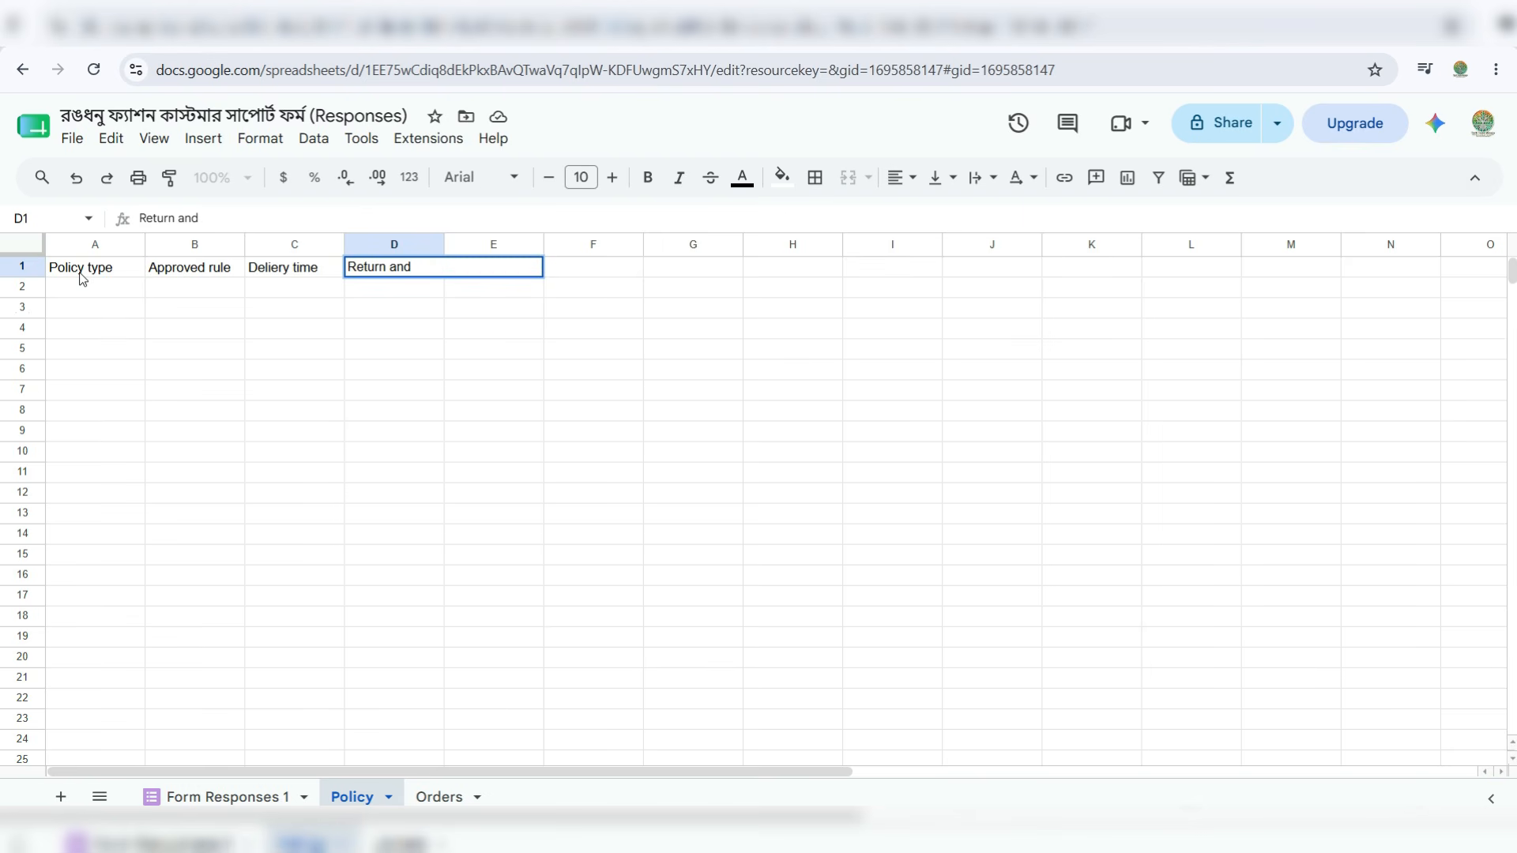
pyautogui.write('exchange')
pyautogui.press('Tab')
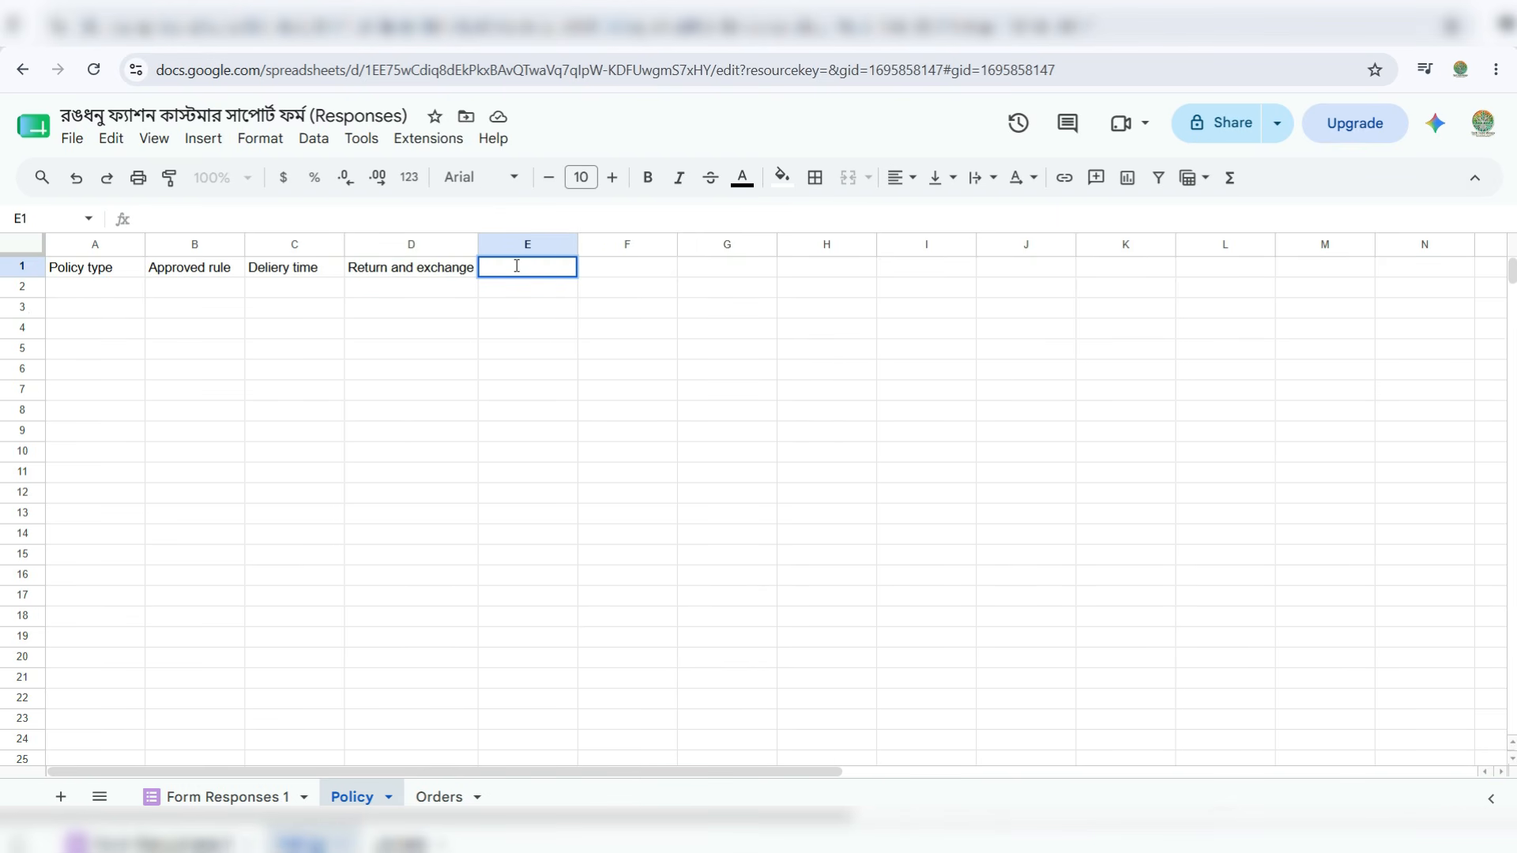
pyautogui.write('Discount')
pyautogui.press('Tab')
pyautogui.write('Human escaltion')
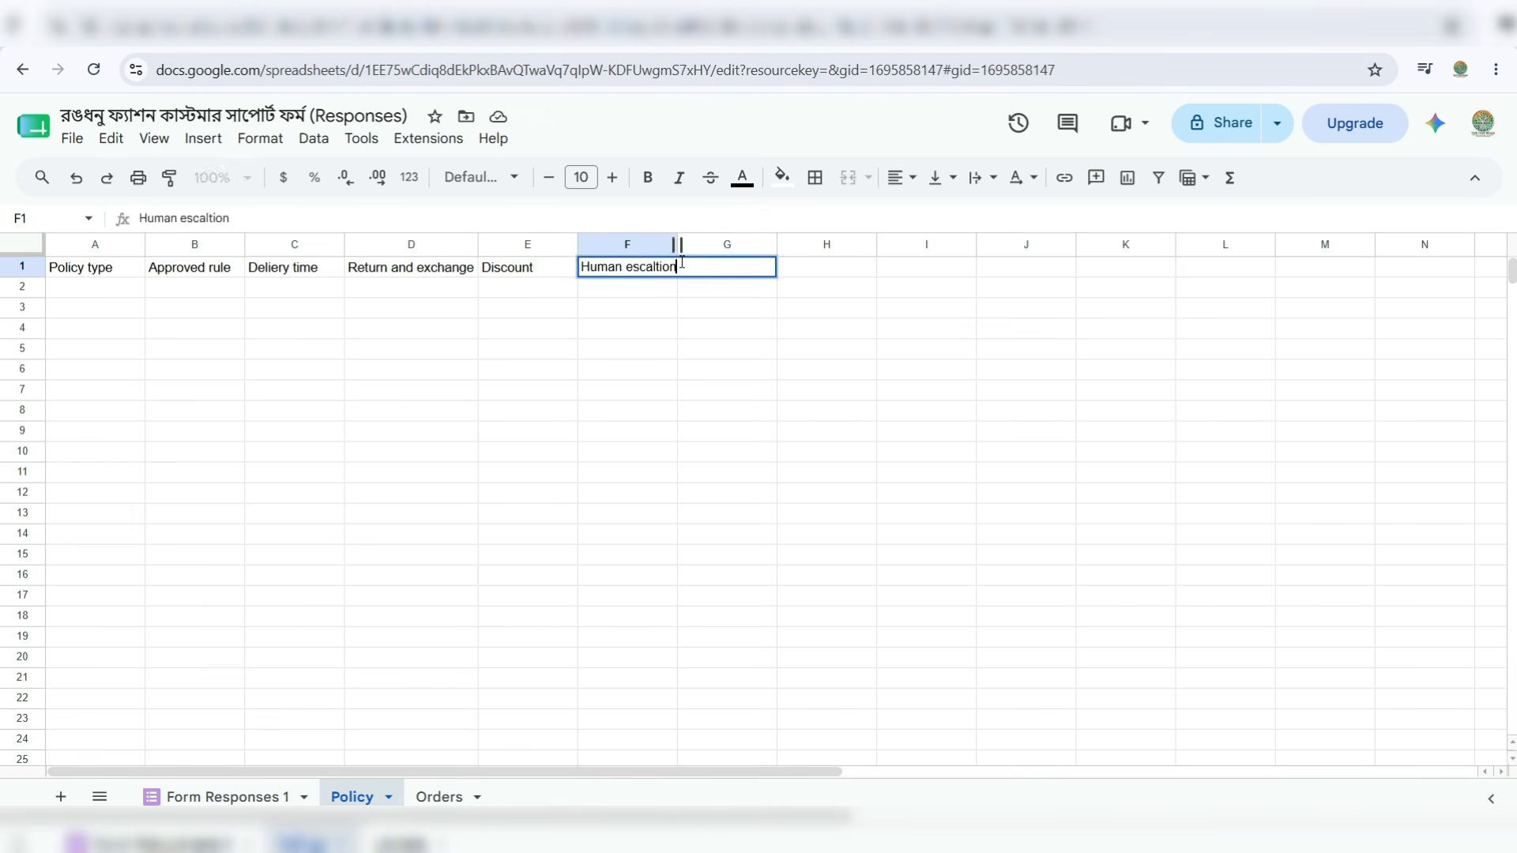
pyautogui.click(626, 306)
pyautogui.moveTo(674, 244); pyautogui.dragTo(681, 246)
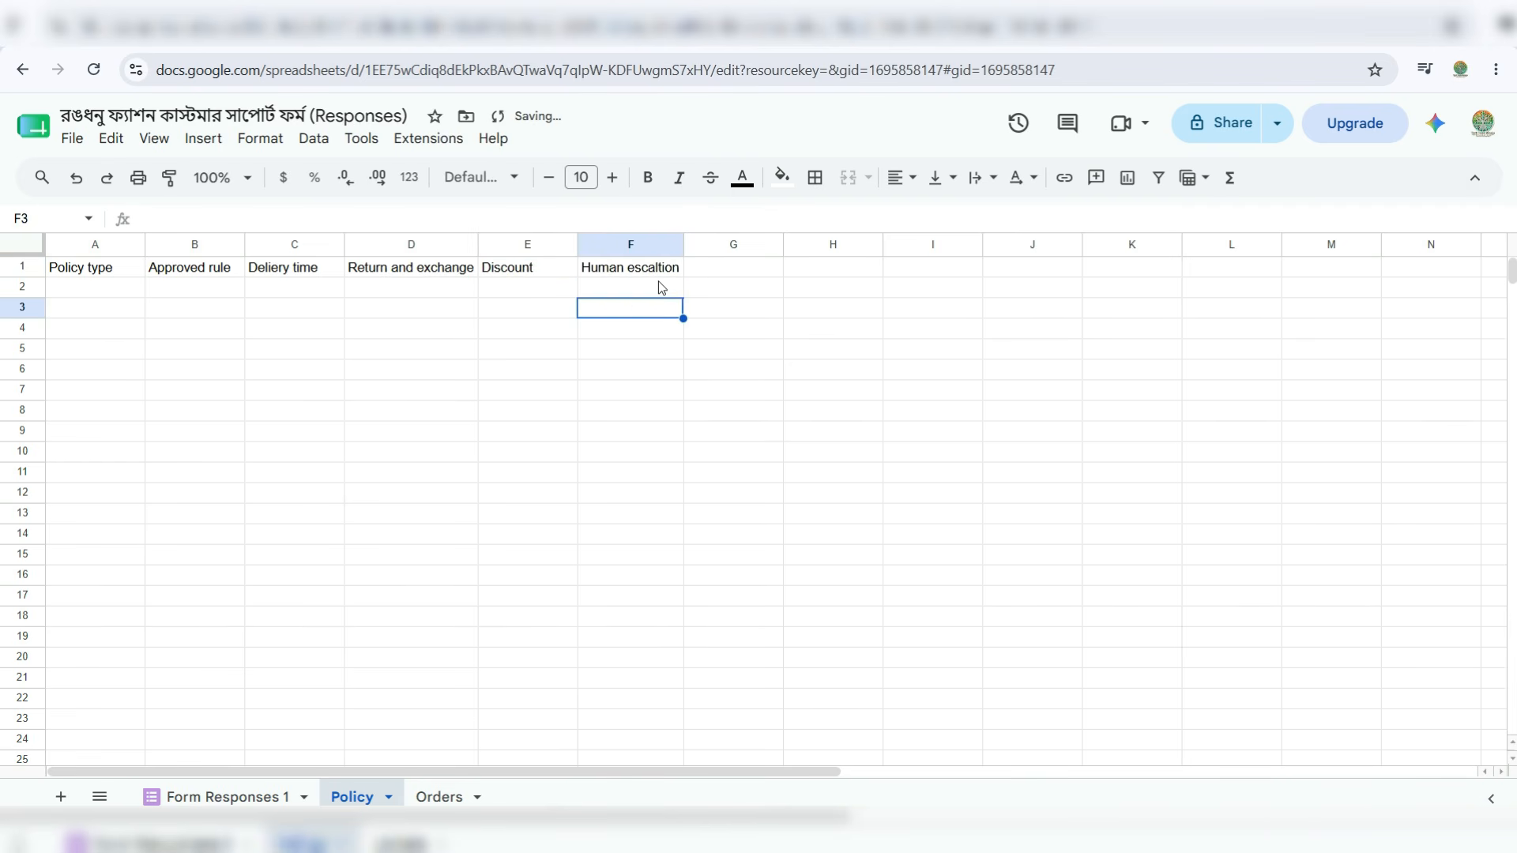
# - Enter the Bengali delivery, return, discount and escalation rules in C2:F2 and scroll to review them
pyautogui.click(79, 289)
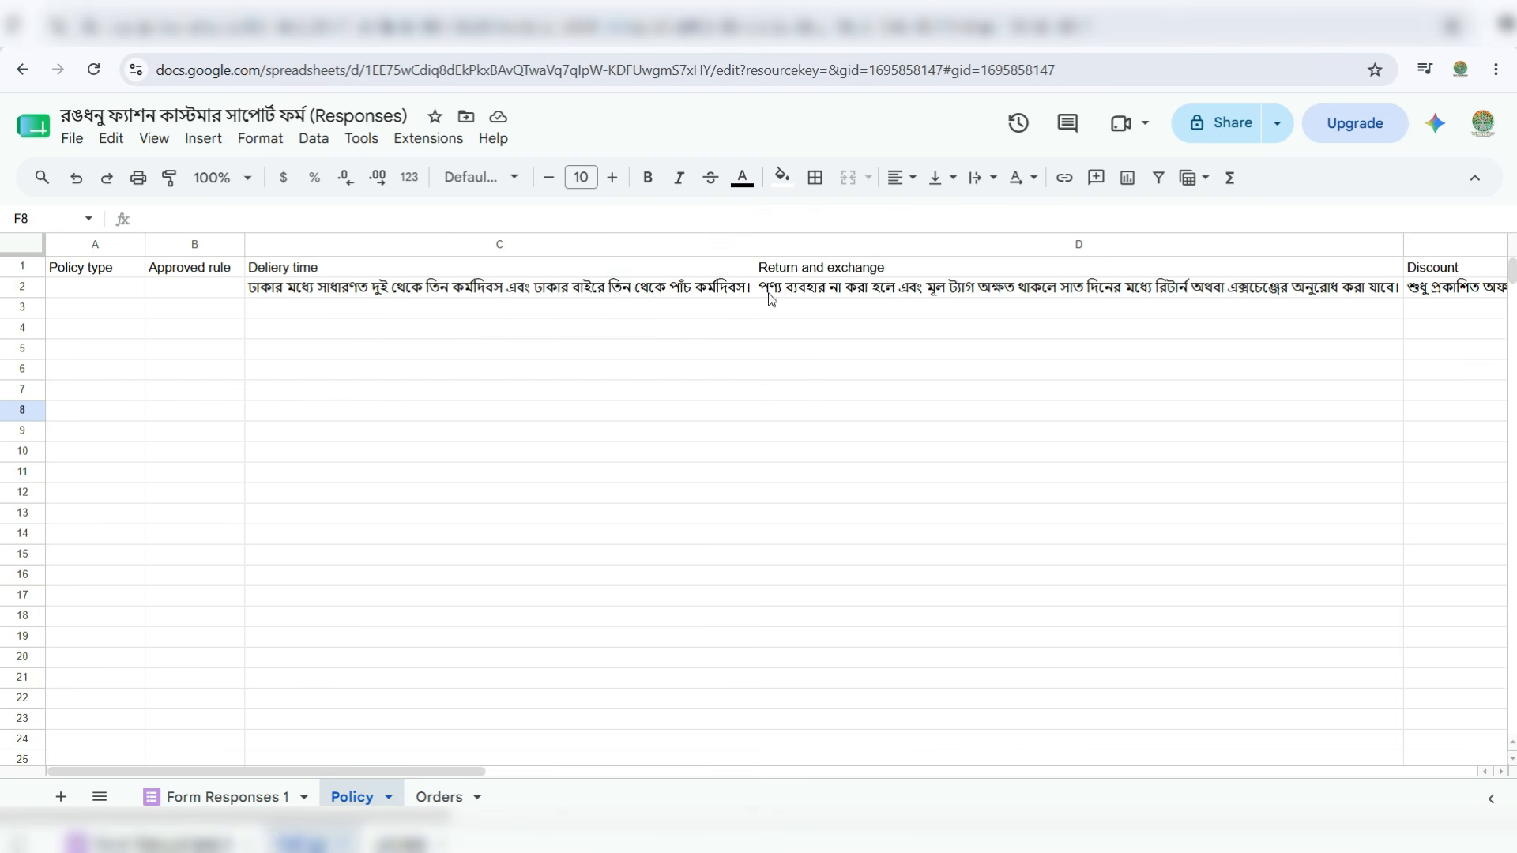
pyautogui.moveTo(477, 772); pyautogui.dragTo(598, 763)
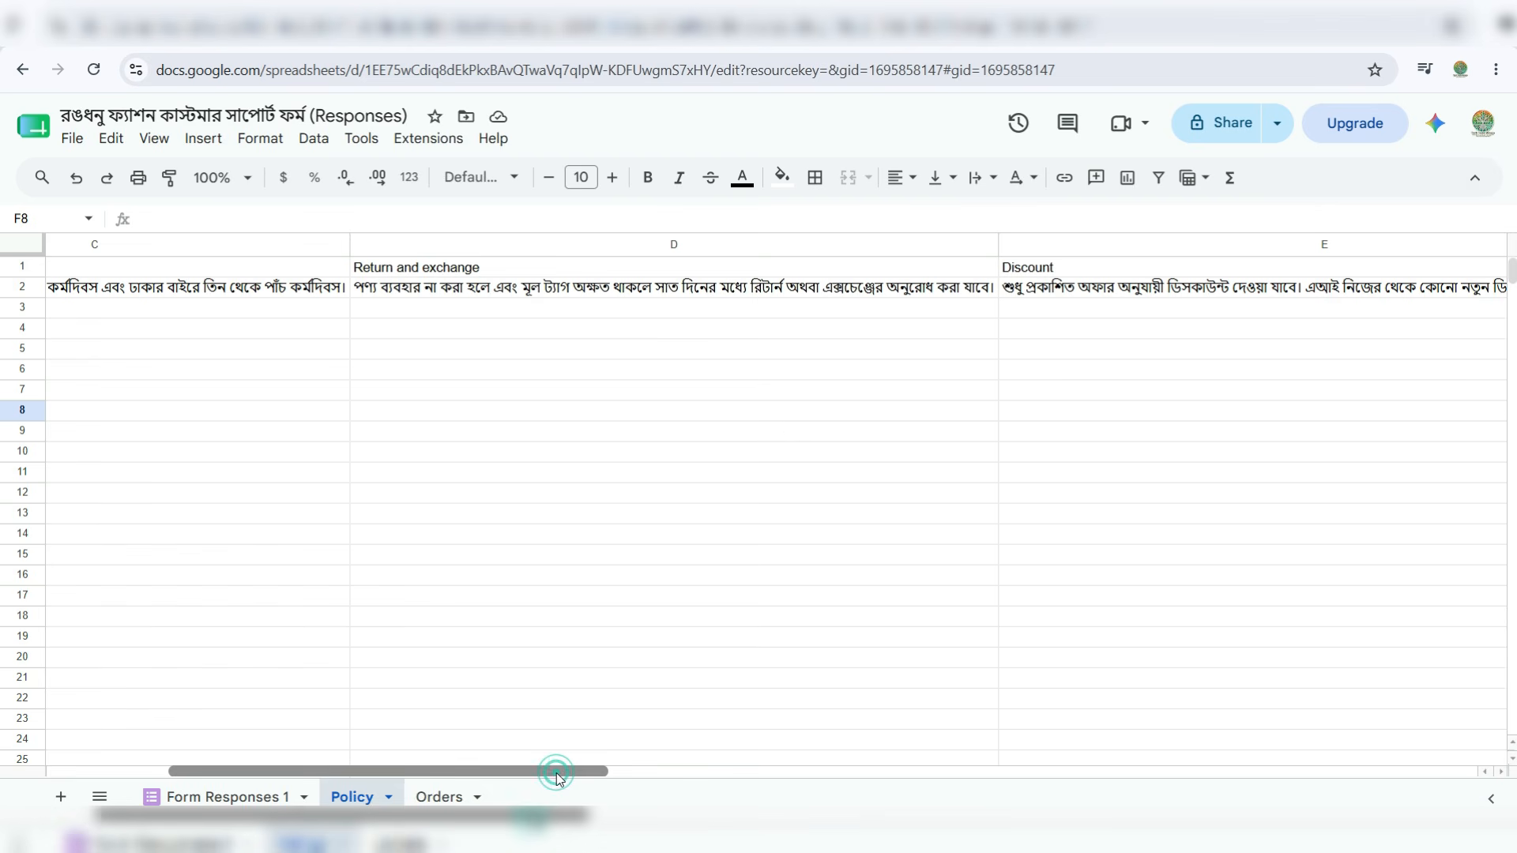
pyautogui.moveTo(557, 773); pyautogui.dragTo(735, 759)
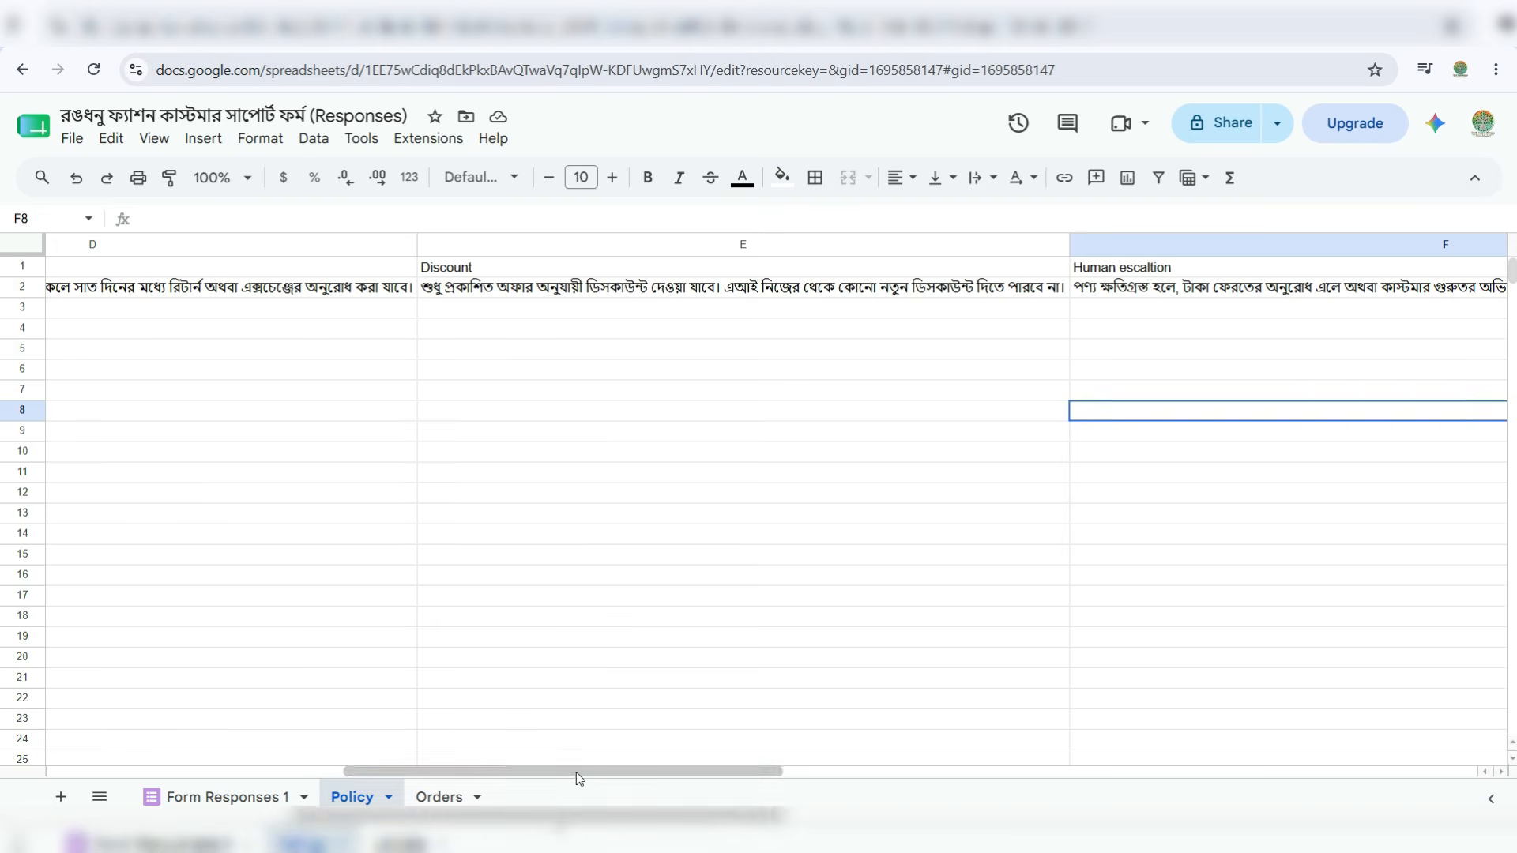
pyautogui.moveTo(576, 771); pyautogui.dragTo(738, 760)
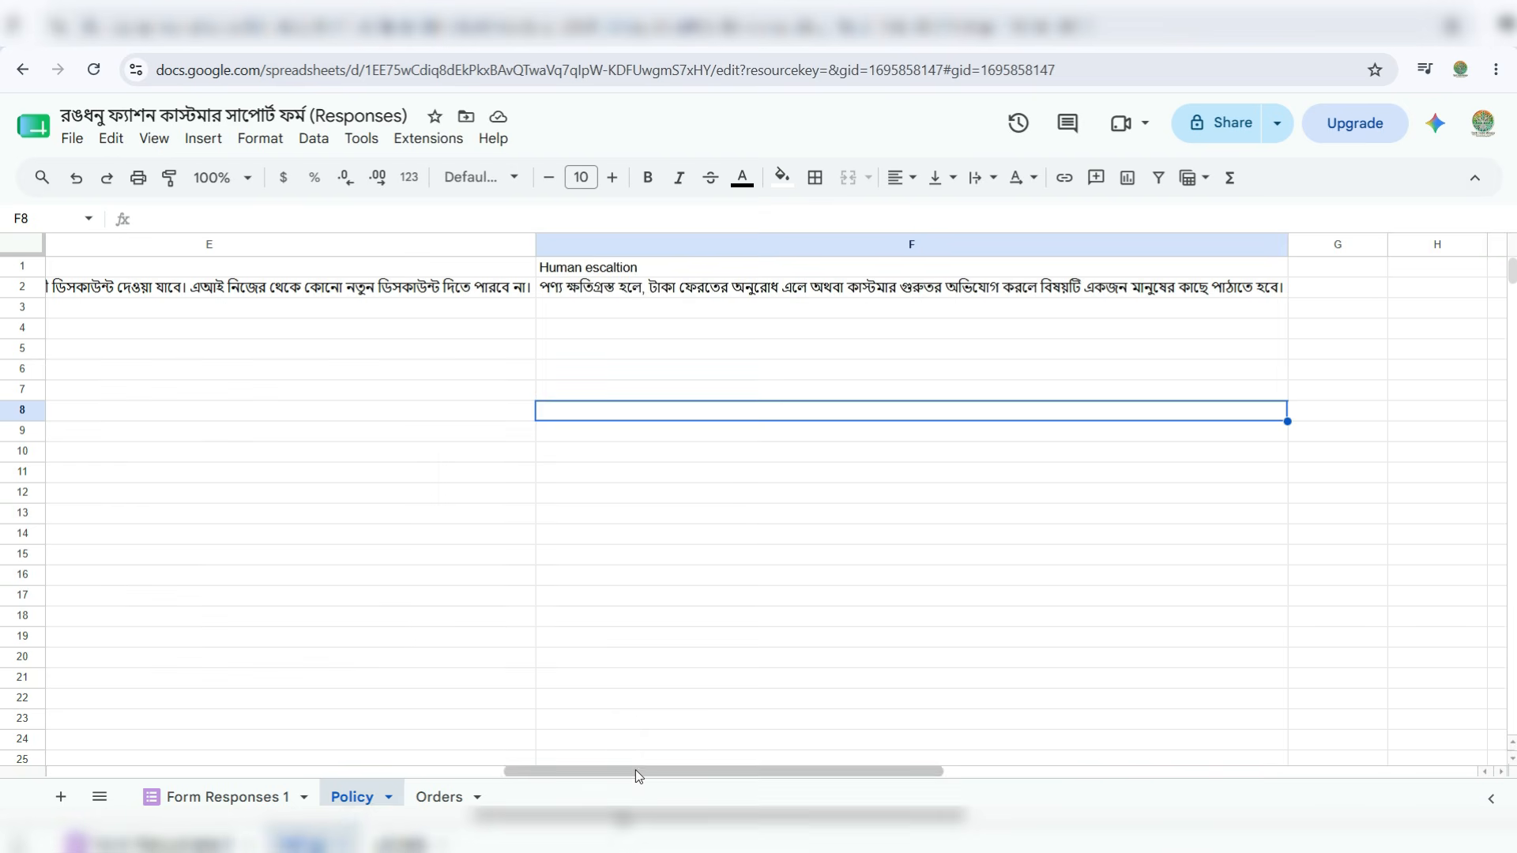
pyautogui.moveTo(635, 771); pyautogui.dragTo(173, 656)
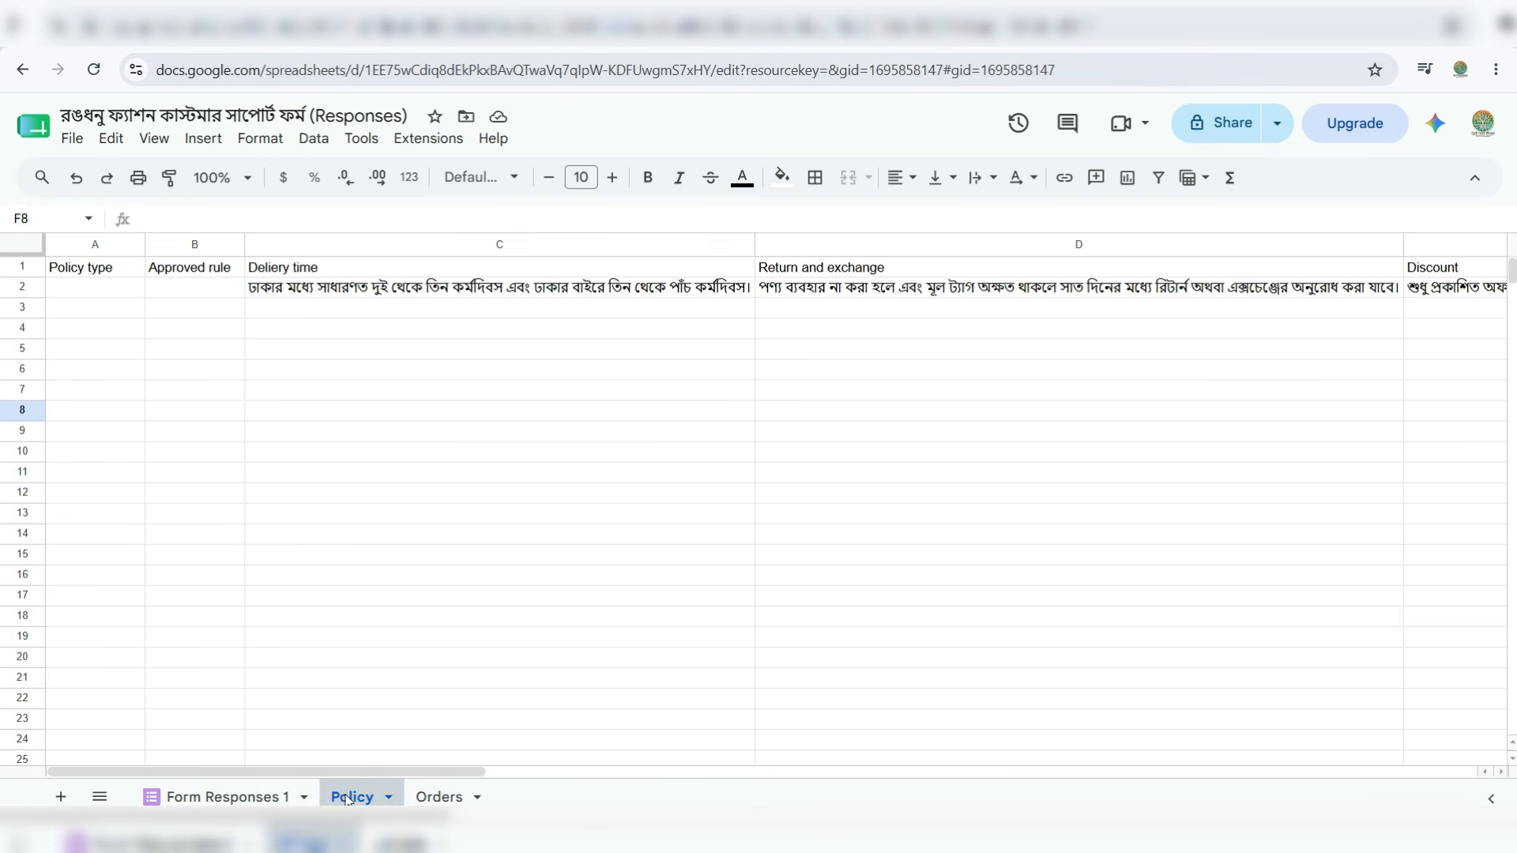
# - Add a new sheet named Tickets and select cell A1
pyautogui.click(60, 797)
pyautogui.click(491, 737)
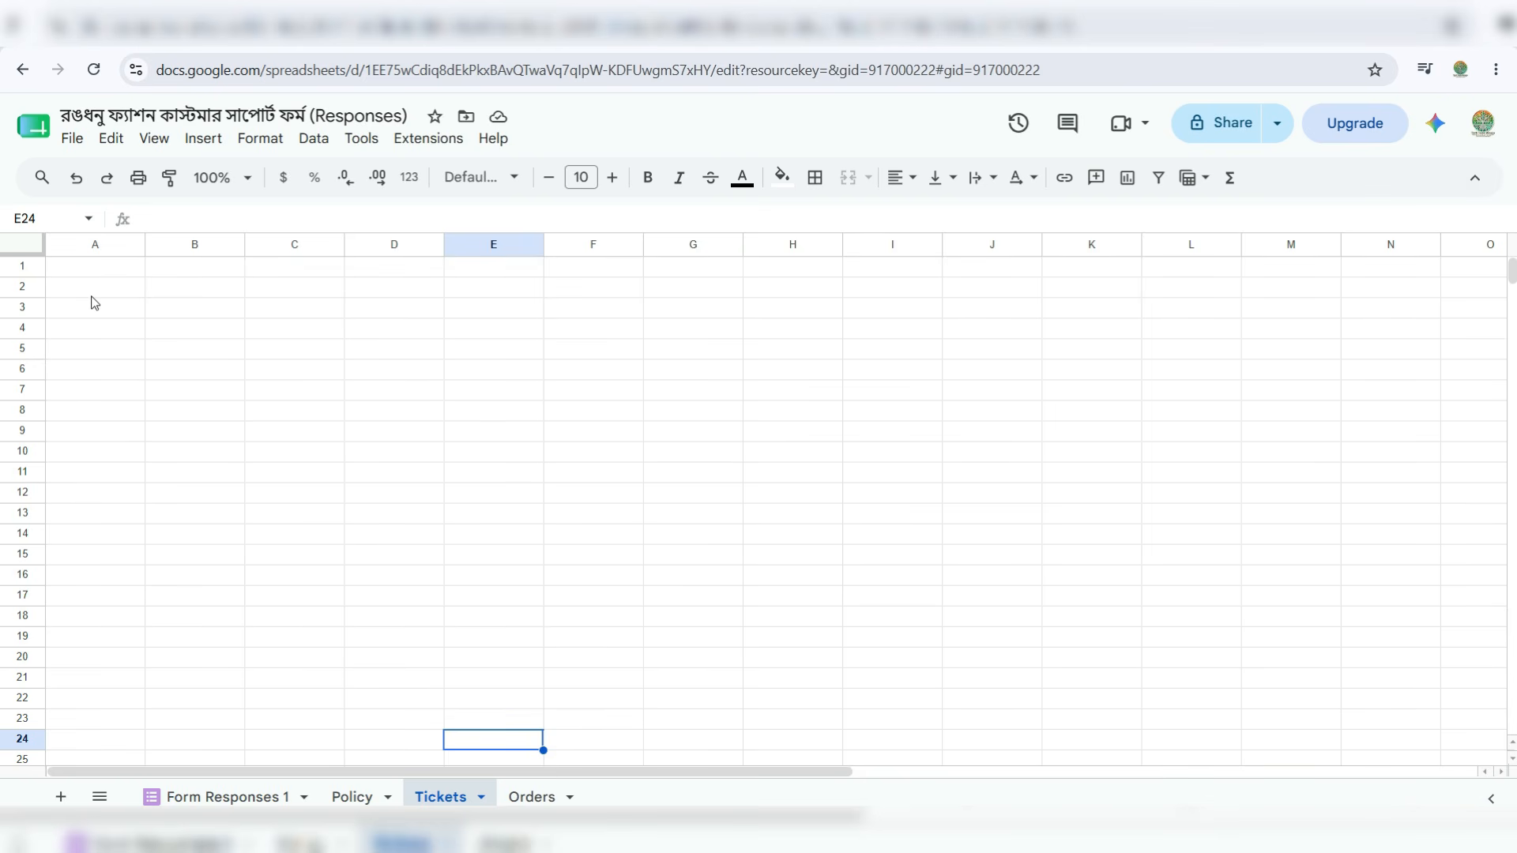
pyautogui.click(122, 271)
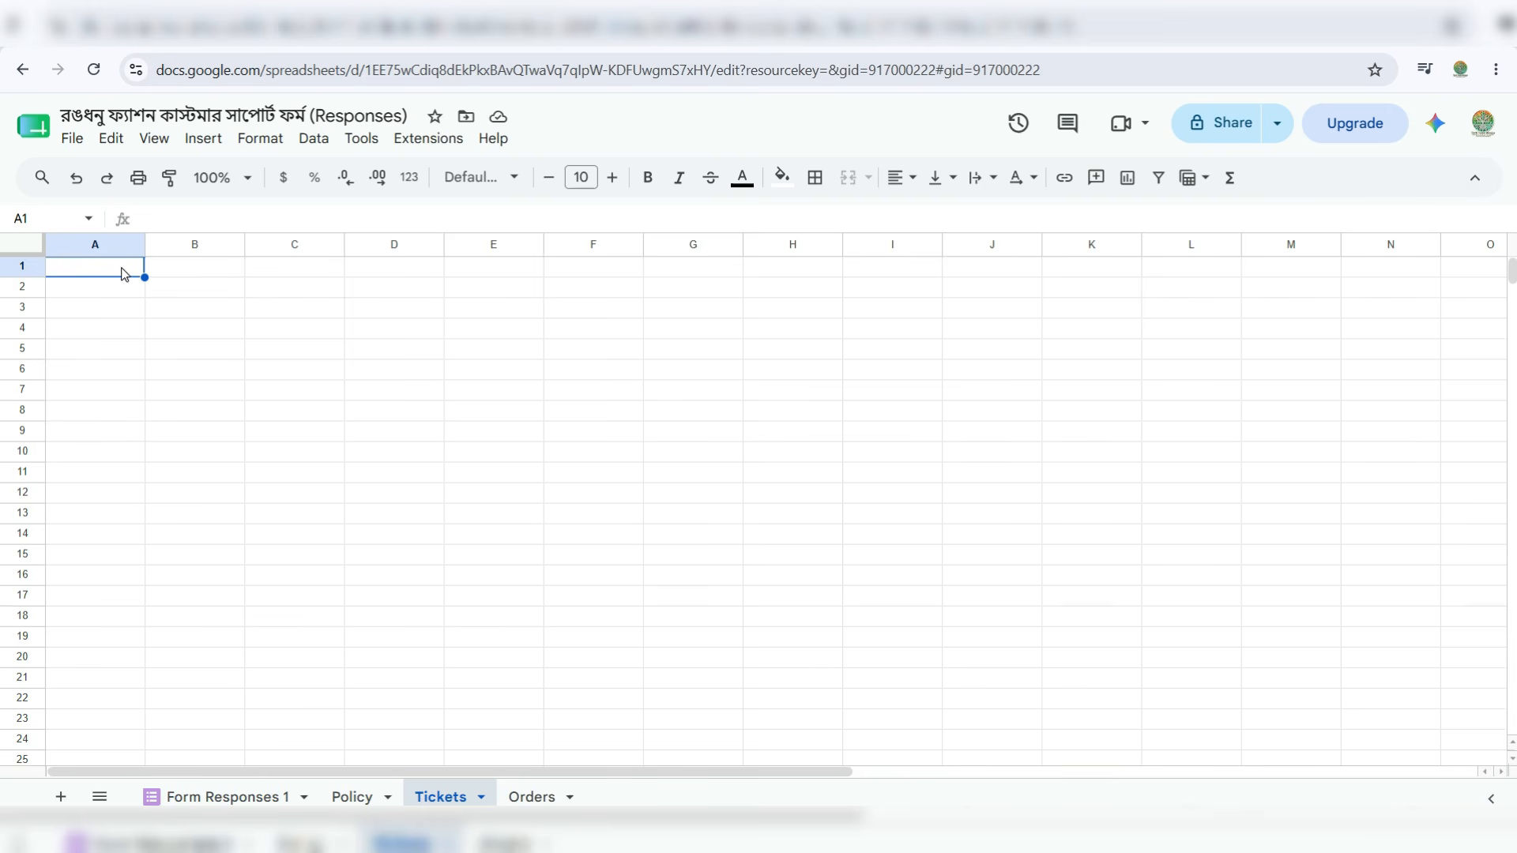
# - Enter headers Timestamp, Customer name, Spurce and Customer message, widening column D
pyautogui.write('Timestamp')
pyautogui.press('Tab')
pyautogui.write('Customer name')
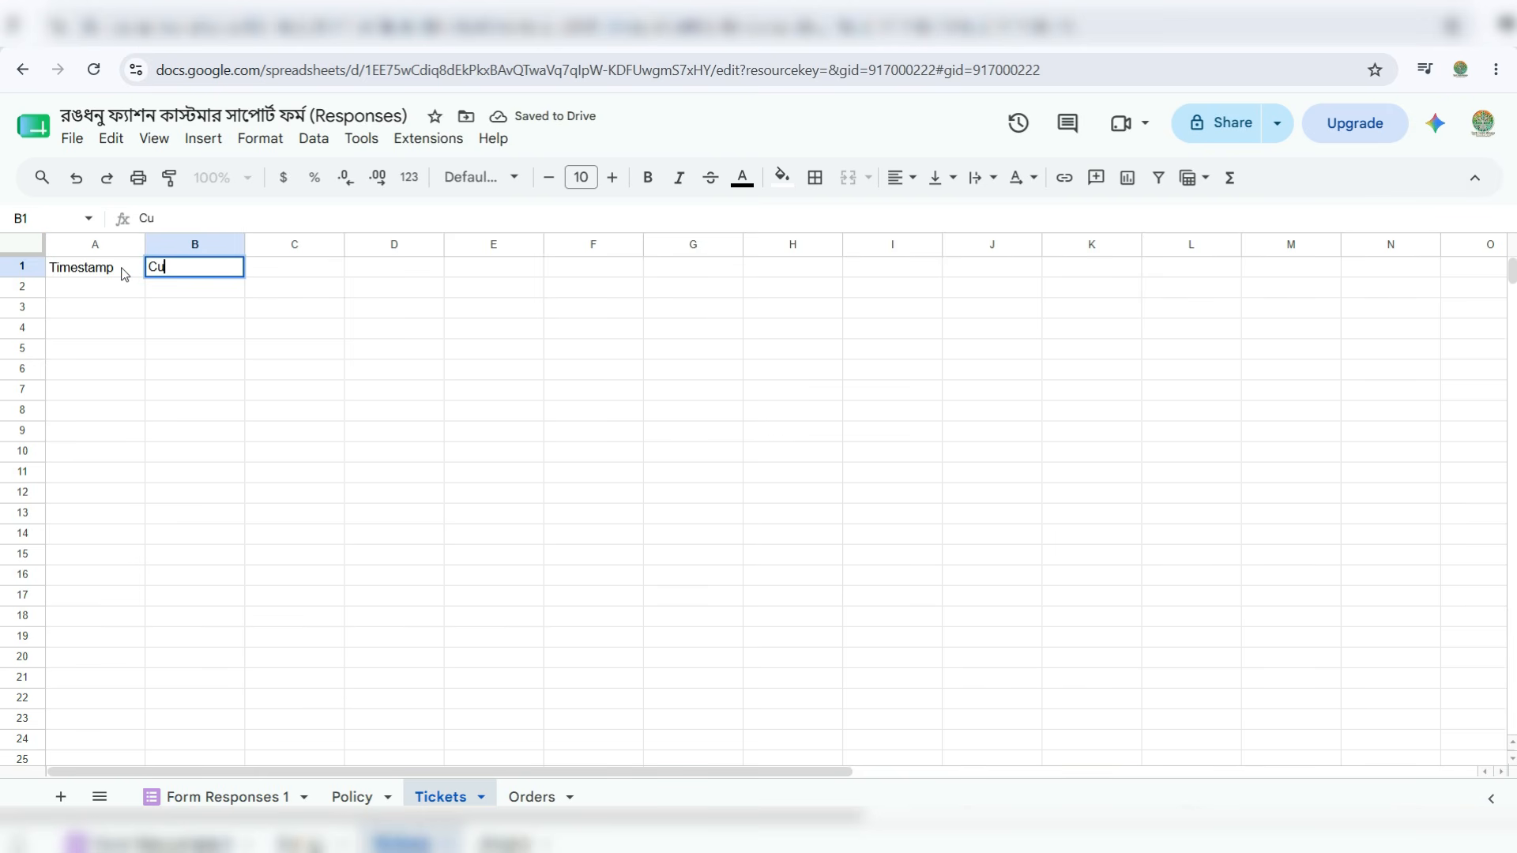
pyautogui.press('Tab')
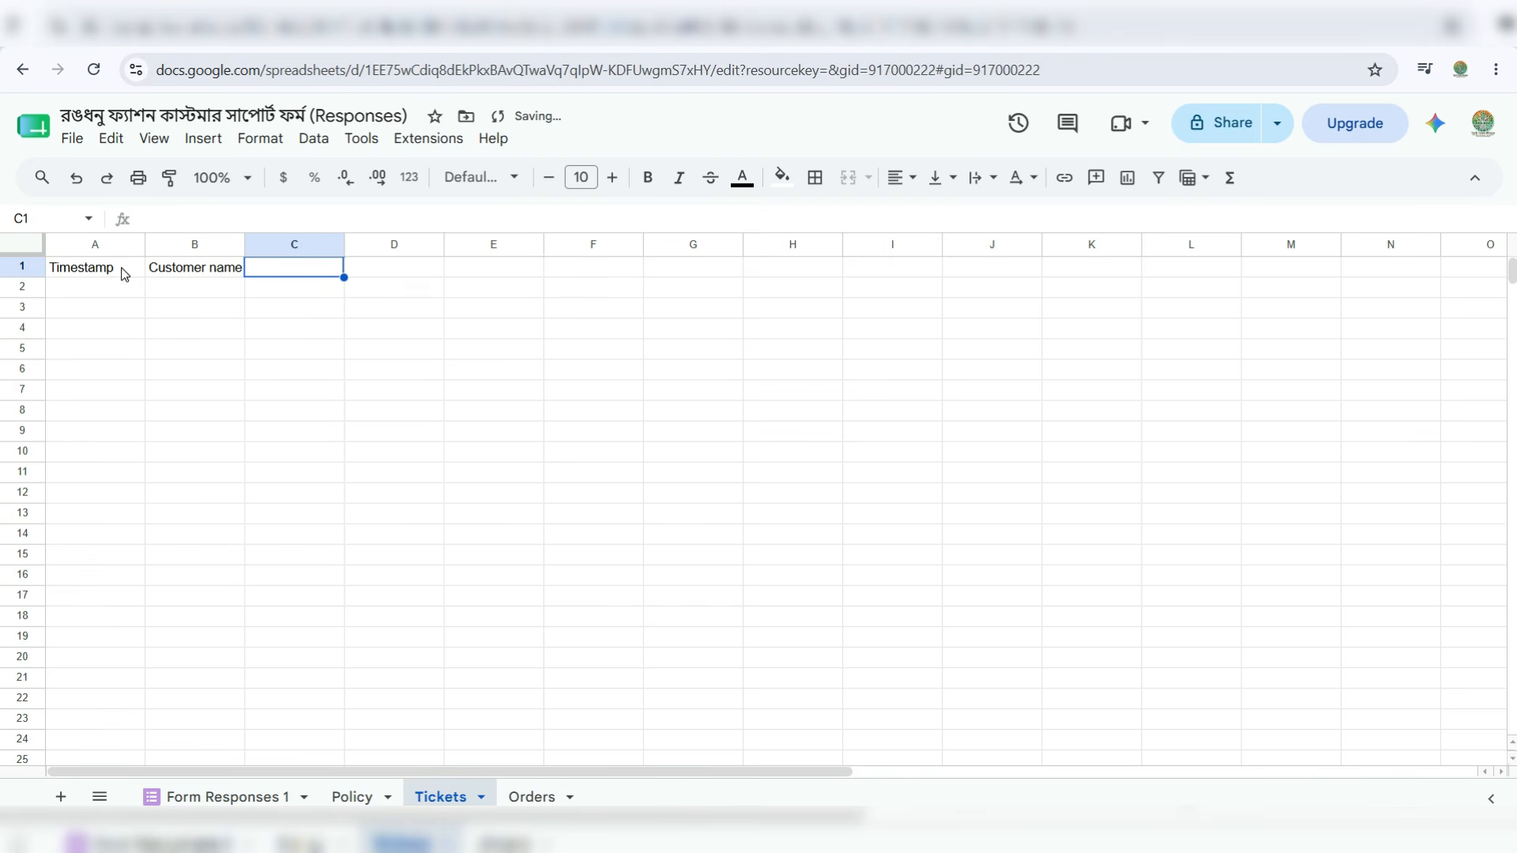
pyautogui.write('Spurce')
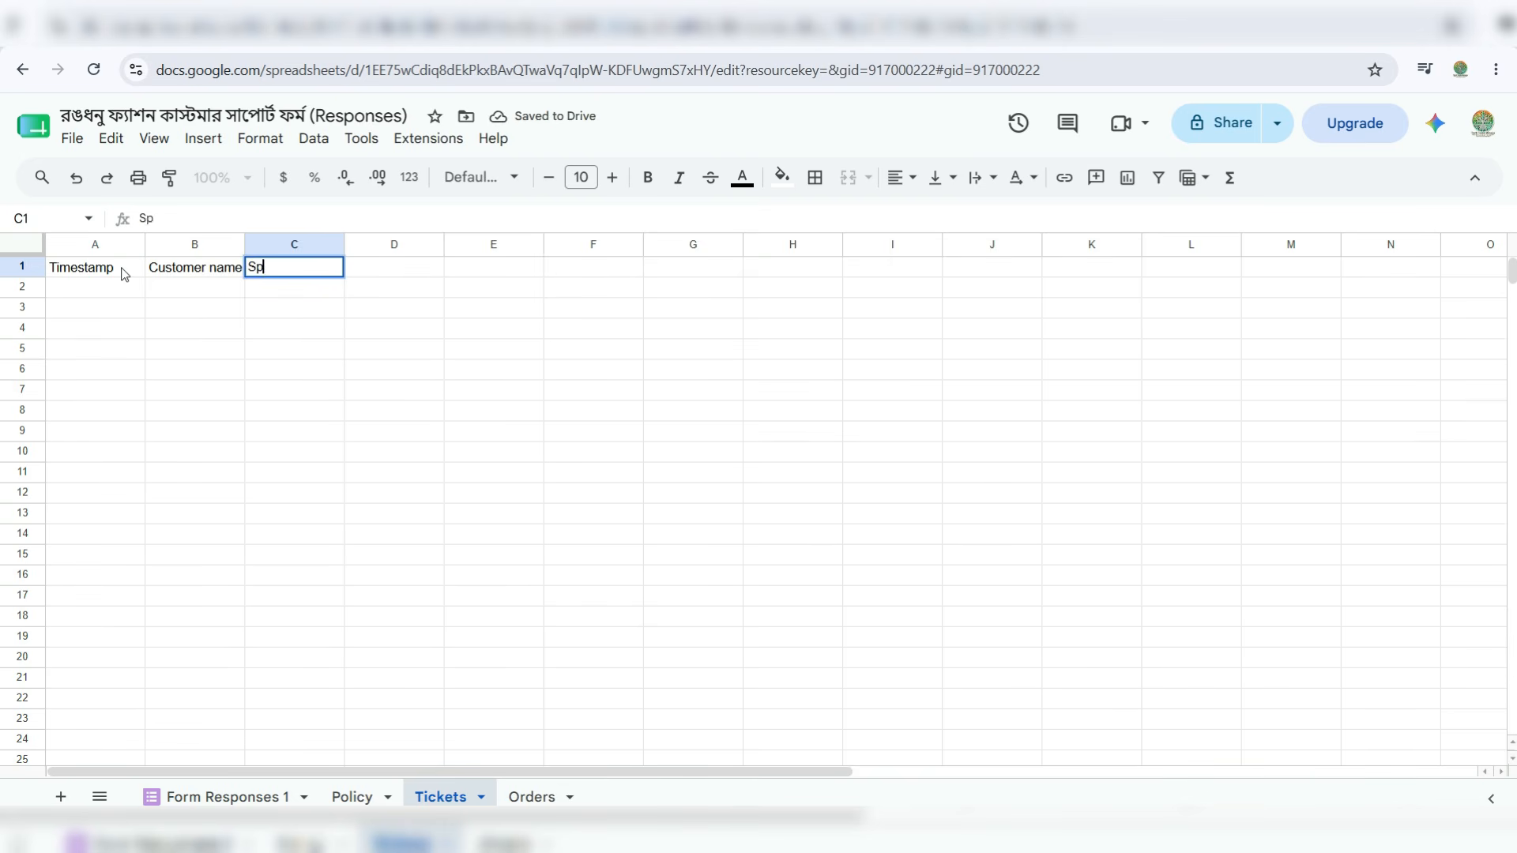
pyautogui.press('Tab')
pyautogui.write('C')
pyautogui.write('s')
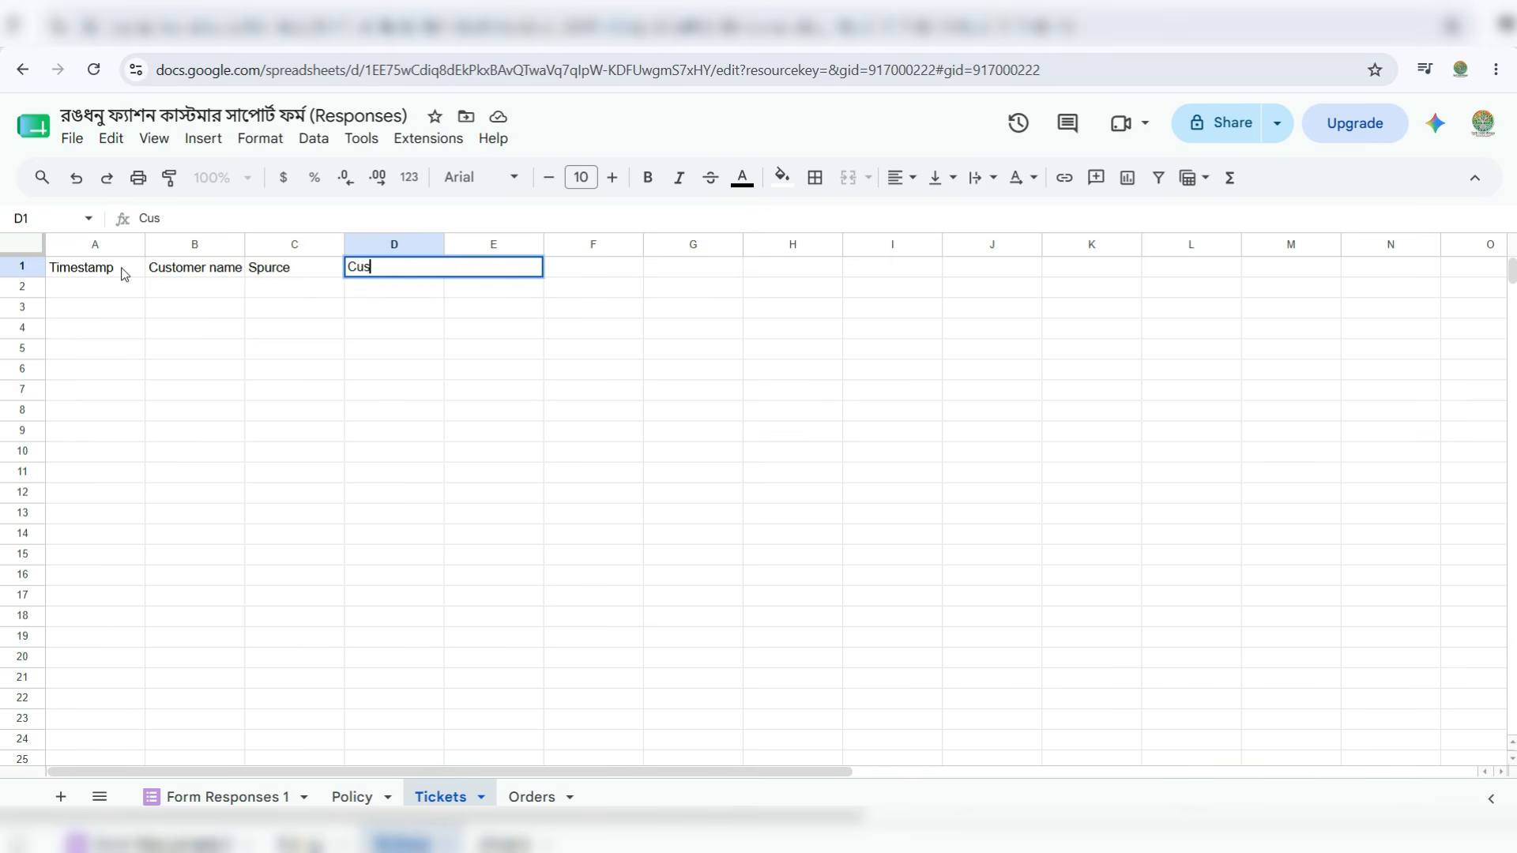
pyautogui.write('tomer message')
pyautogui.press('Tab')
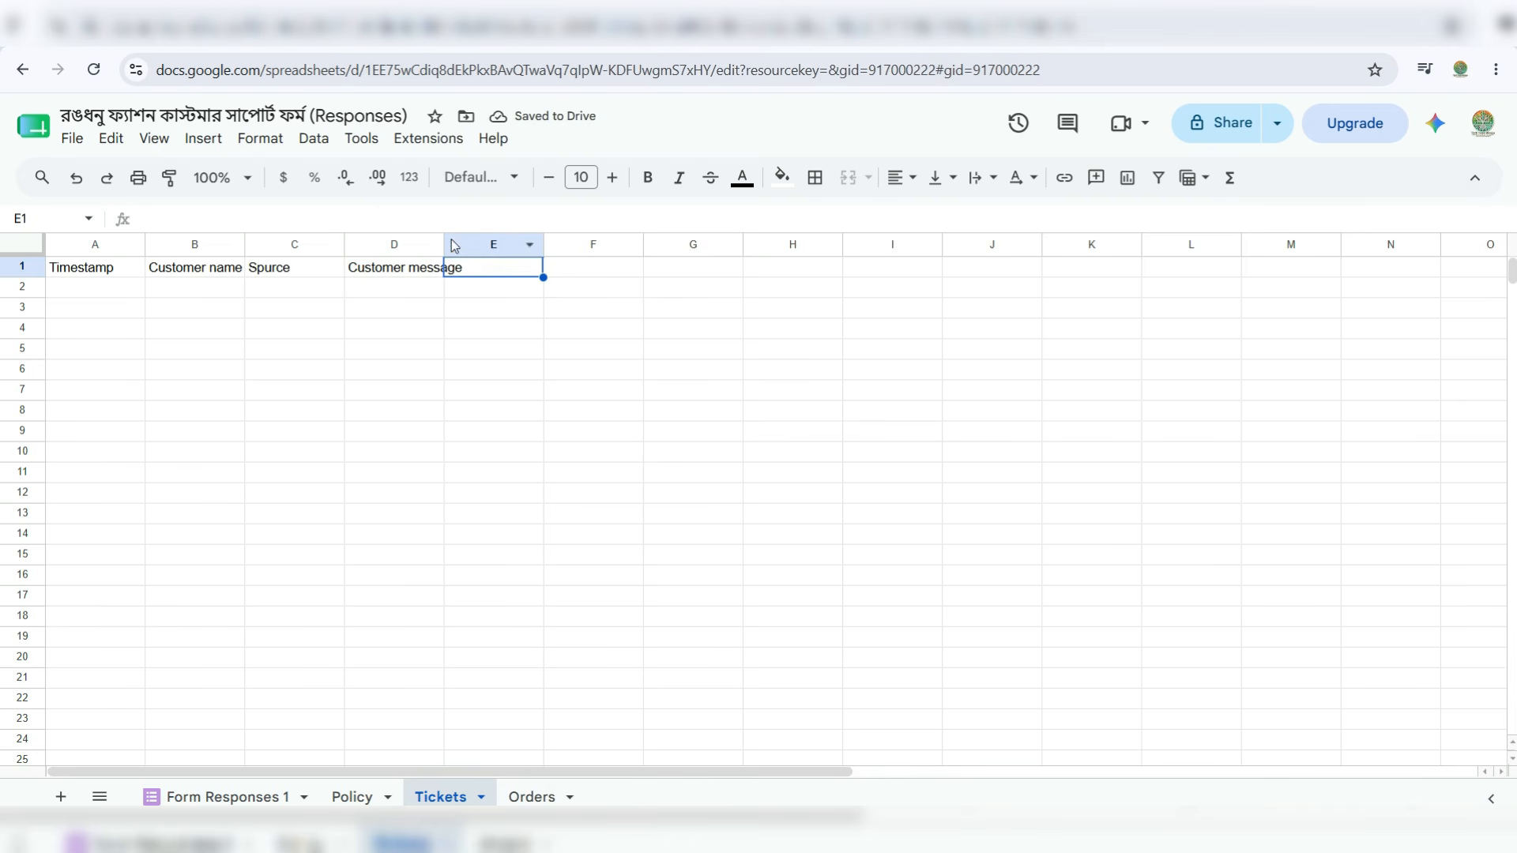
pyautogui.moveTo(443, 241); pyautogui.dragTo(467, 244)
# - Add headers Order id, Issue type, Urgency, Order validation and Decison, and start Draft reply
pyautogui.click(494, 268)
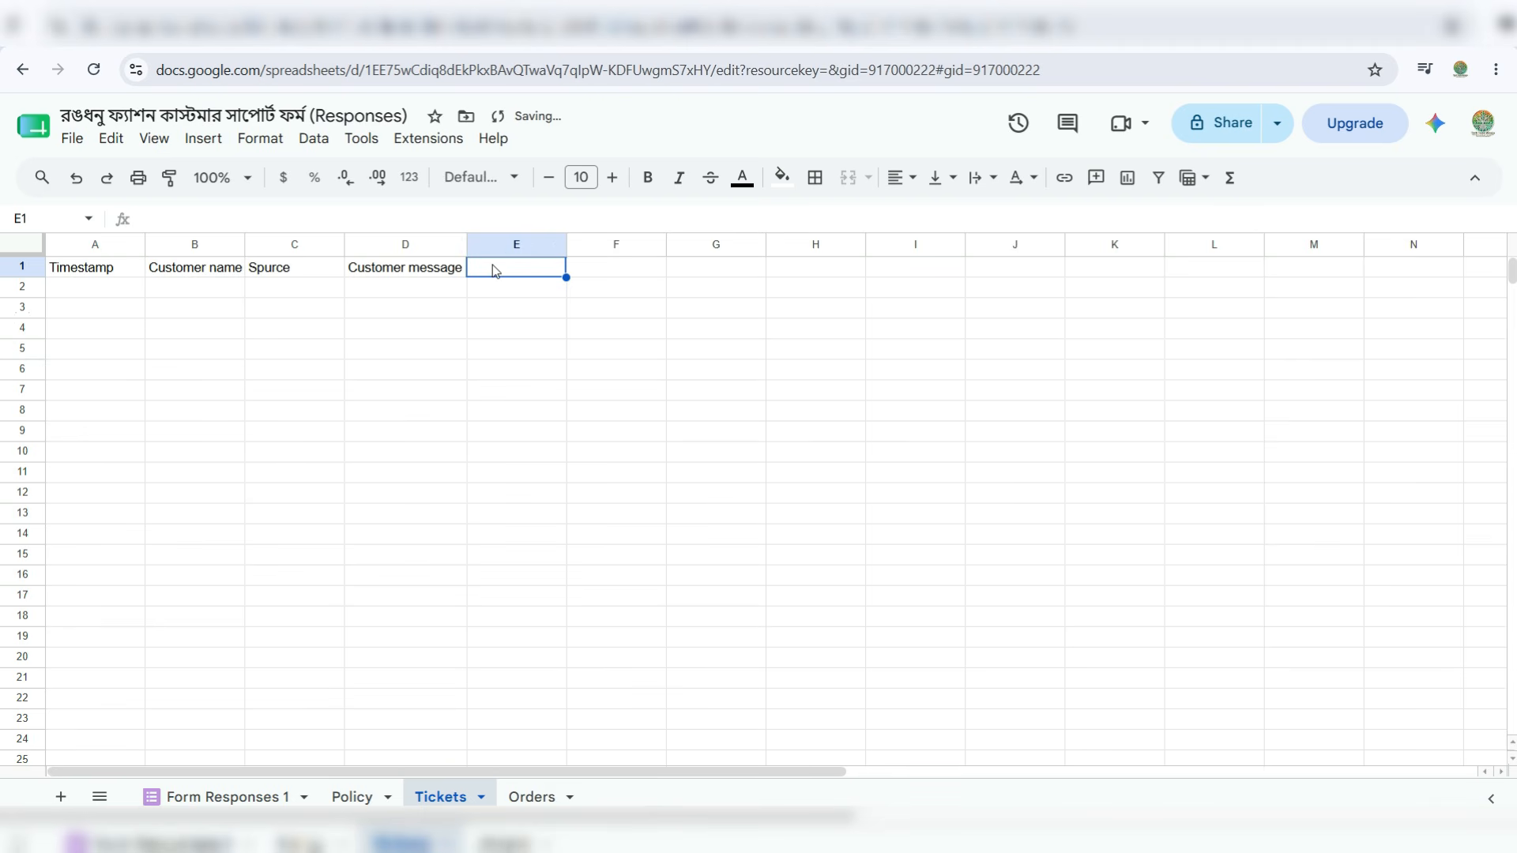
pyautogui.write('Order id')
pyautogui.press('Tab')
pyautogui.write('Issue type')
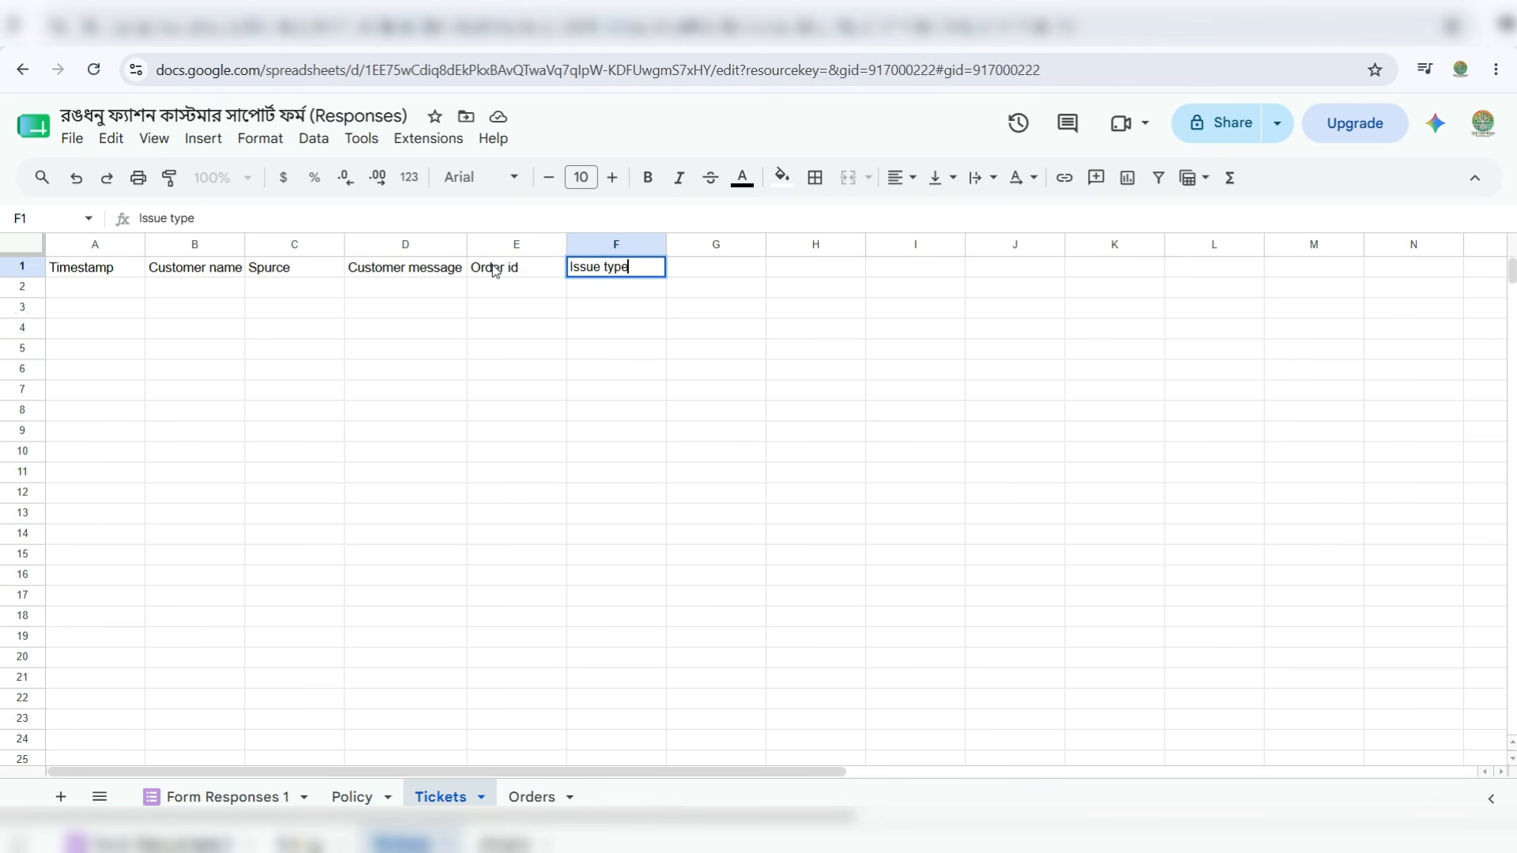
pyautogui.press('Tab')
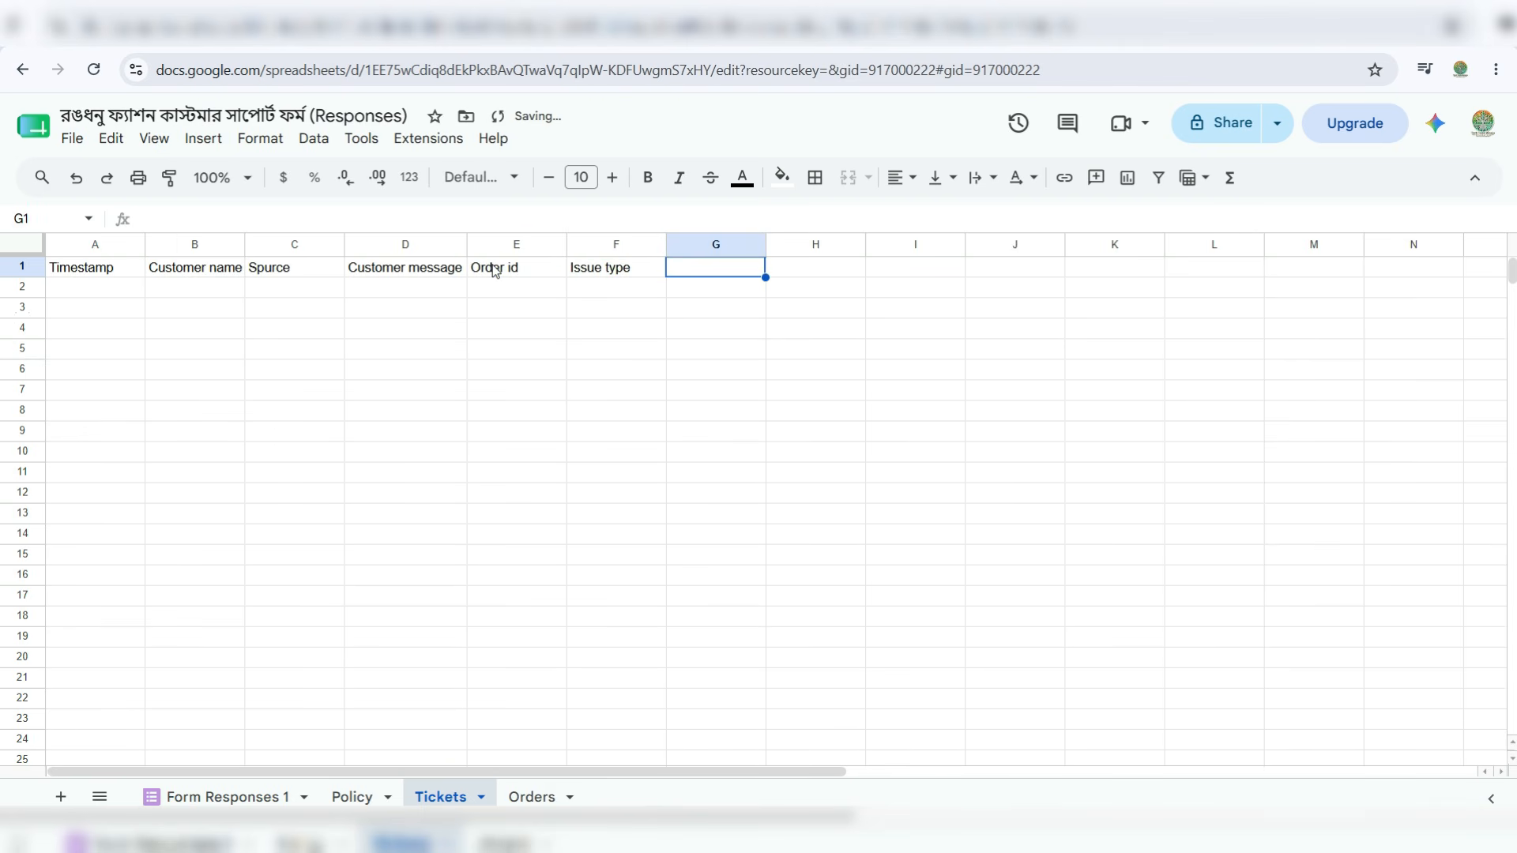
pyautogui.write('U')
pyautogui.write('rgency')
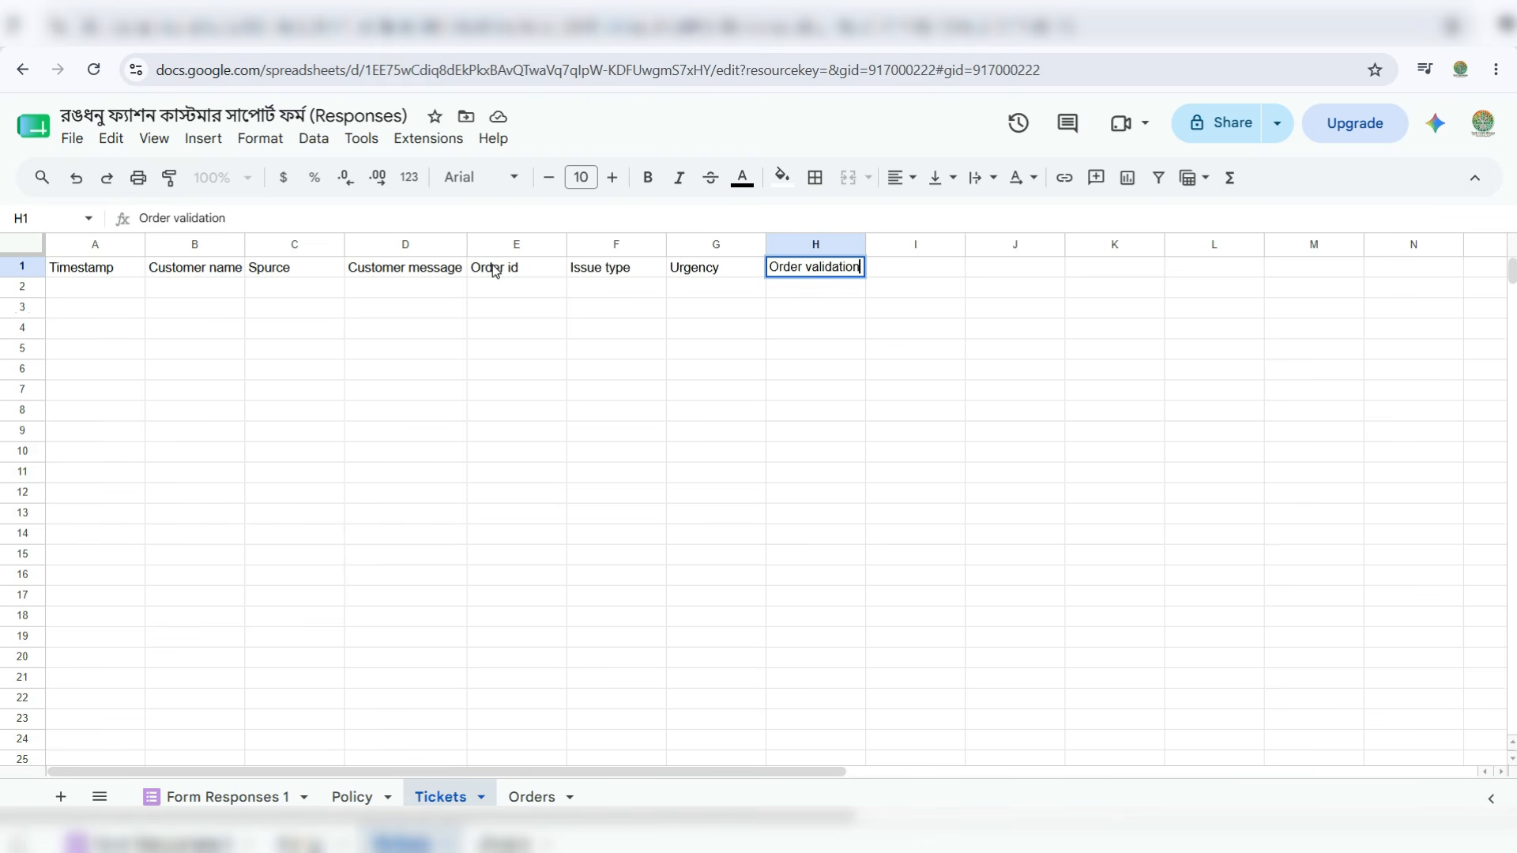
pyautogui.press('Tab')
pyautogui.write('Decison')
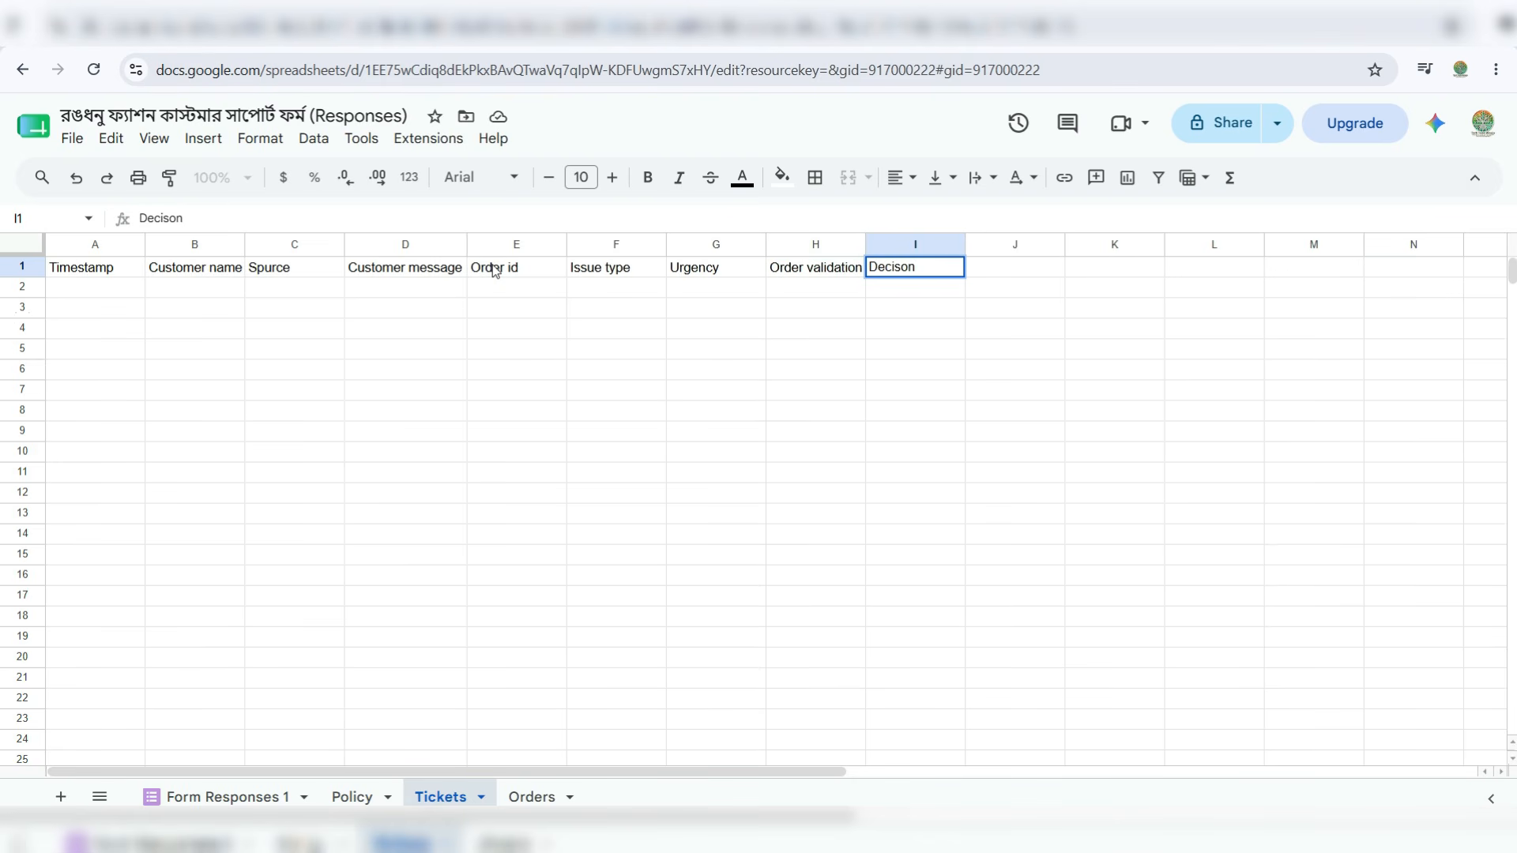
pyautogui.press('Tab')
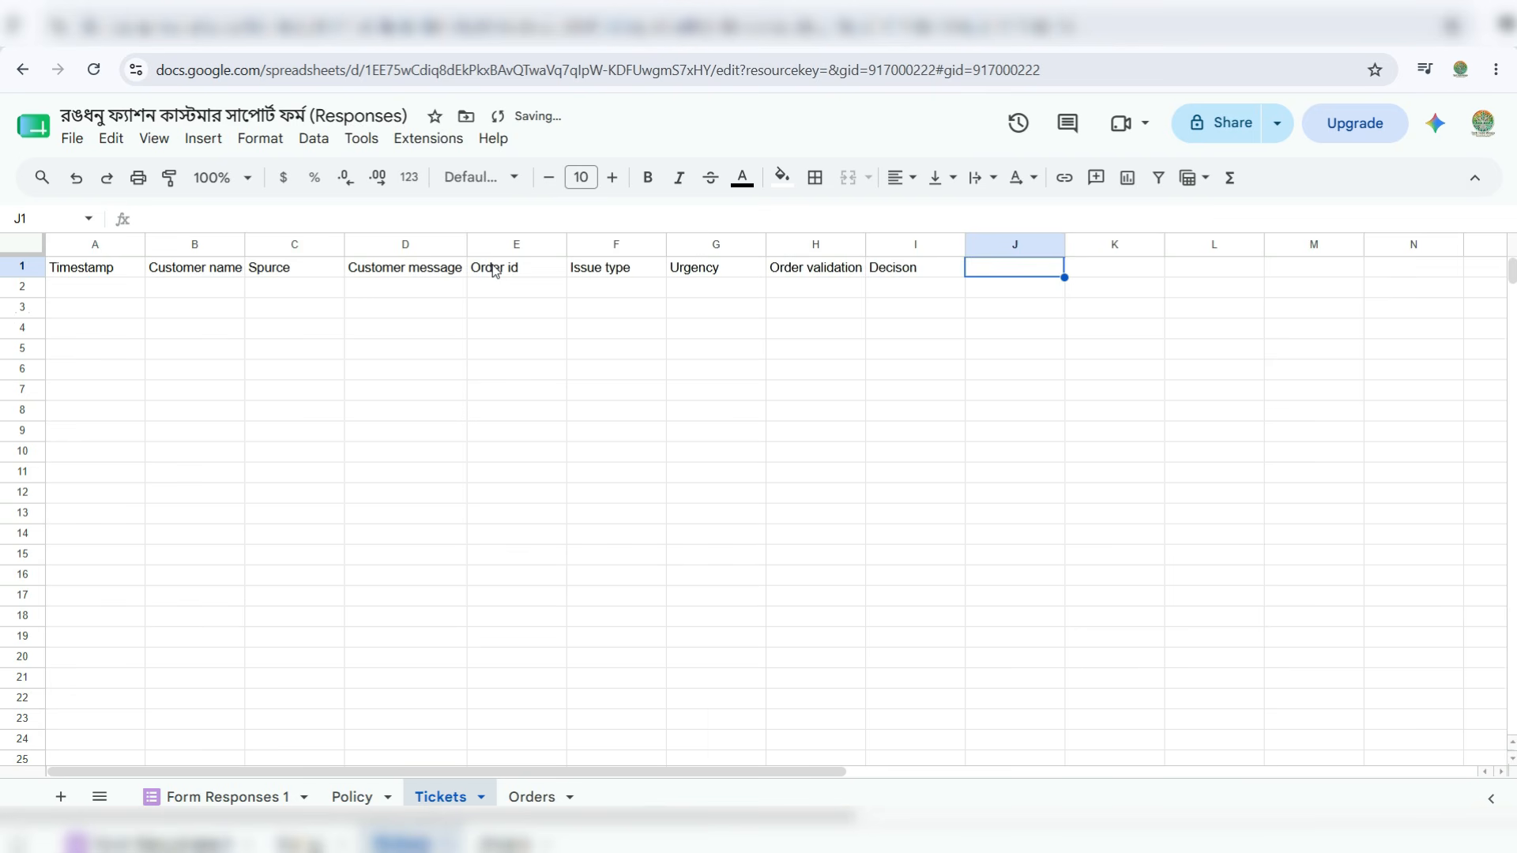
pyautogui.write('Draft')
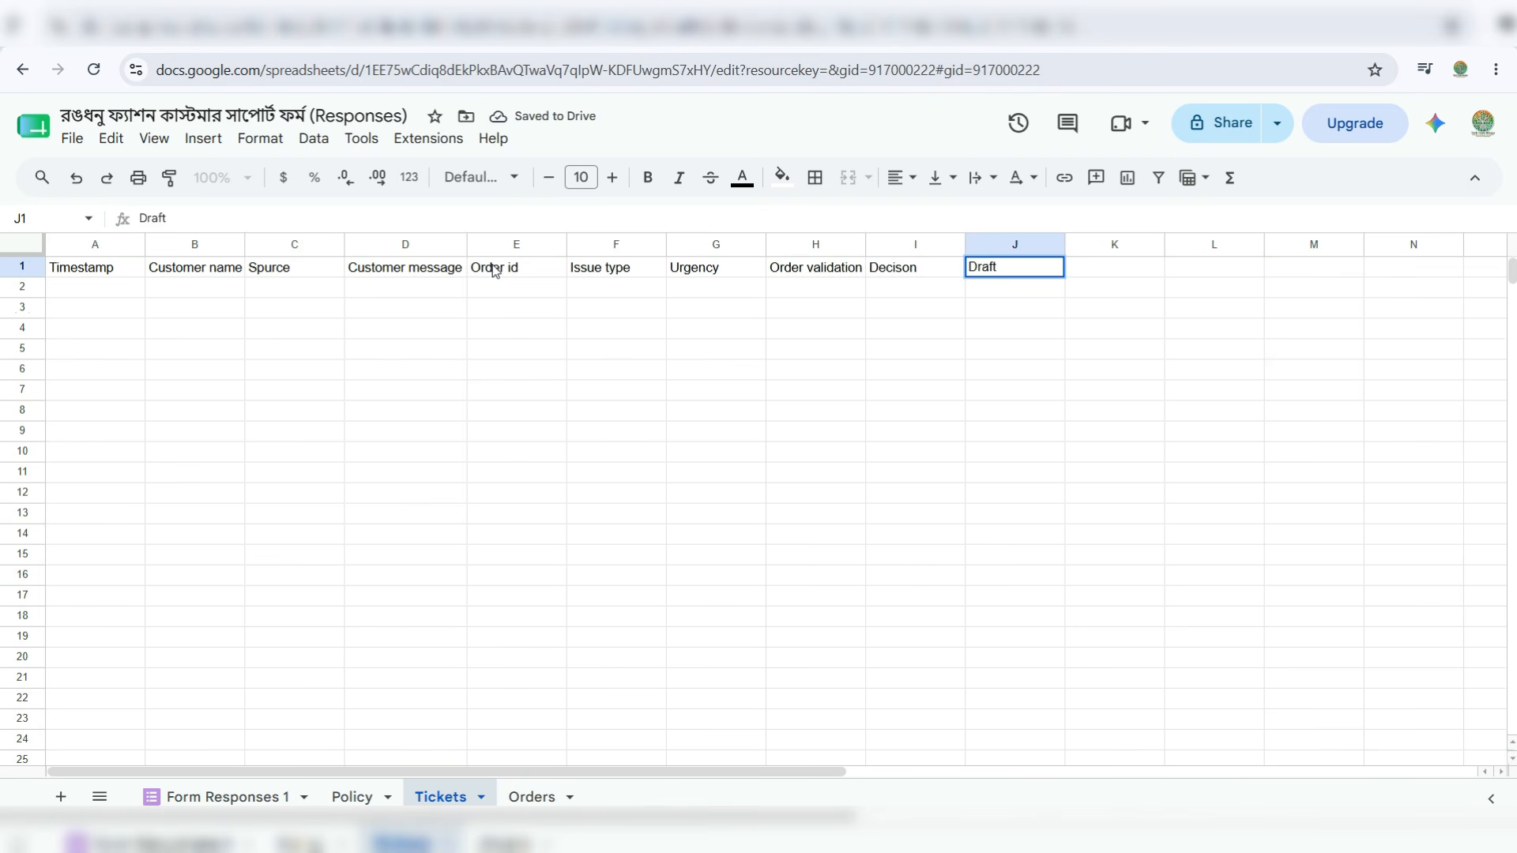
pyautogui.write(' reply')
# - Finish Draft reply and add the Human Review and Ticket status headers in K1:L1
pyautogui.press('Tab')
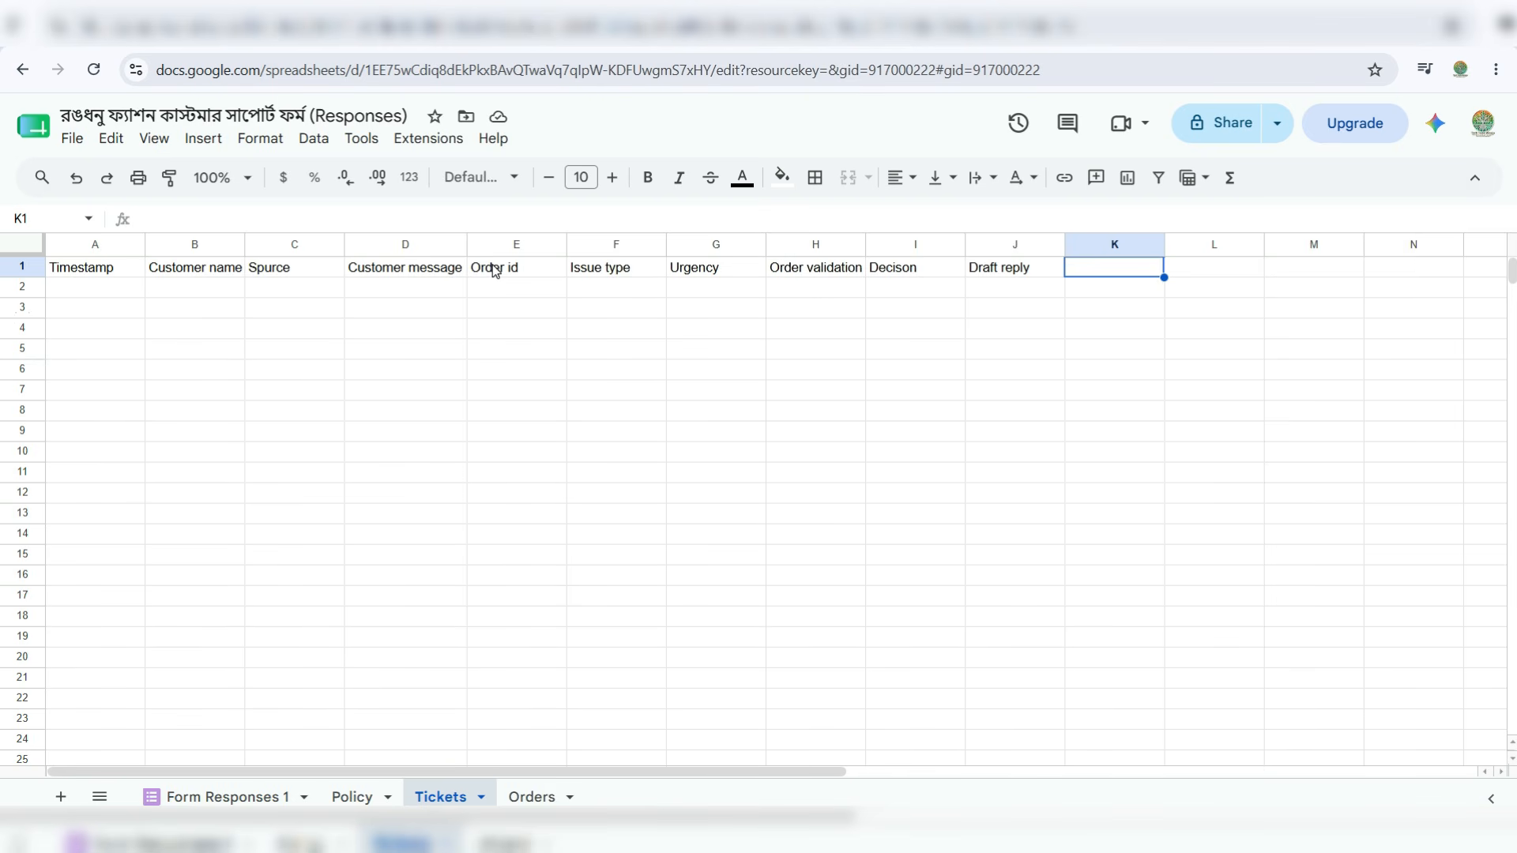
pyautogui.write('Human ')
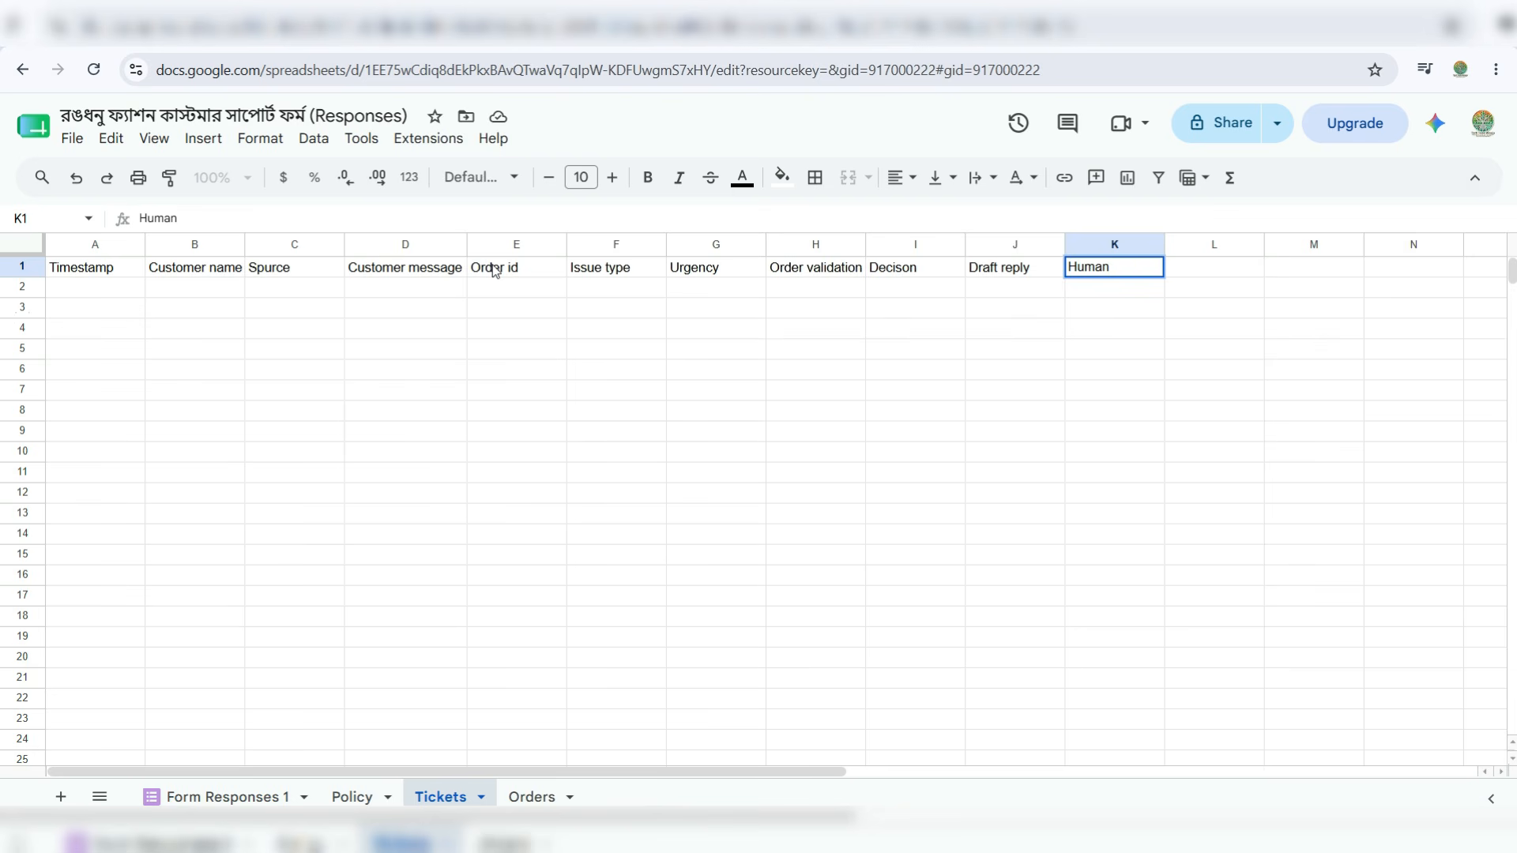
pyautogui.write('Review')
pyautogui.press('Tab')
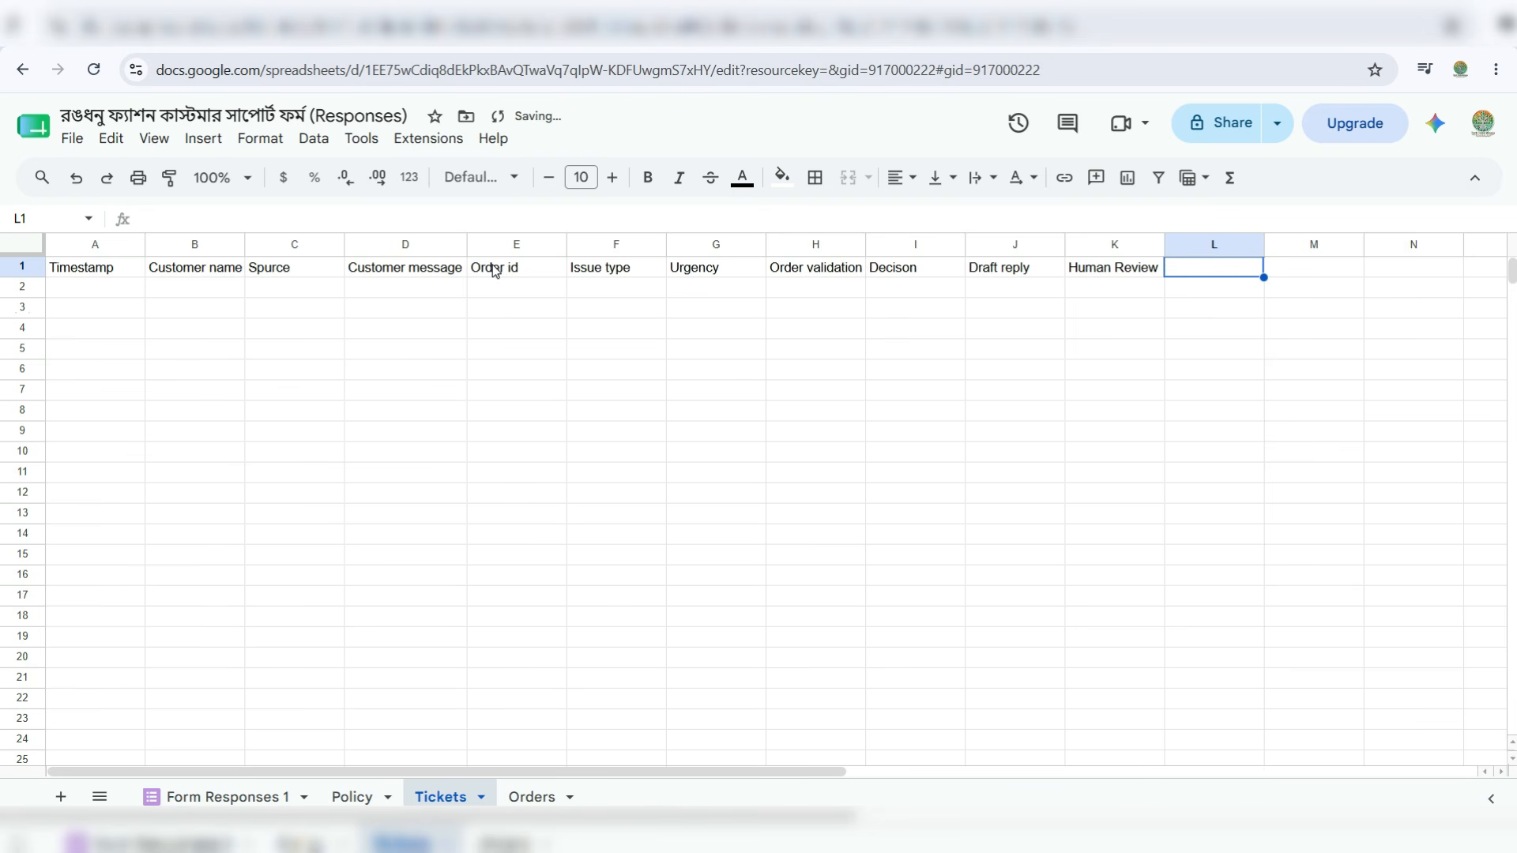
pyautogui.write('T')
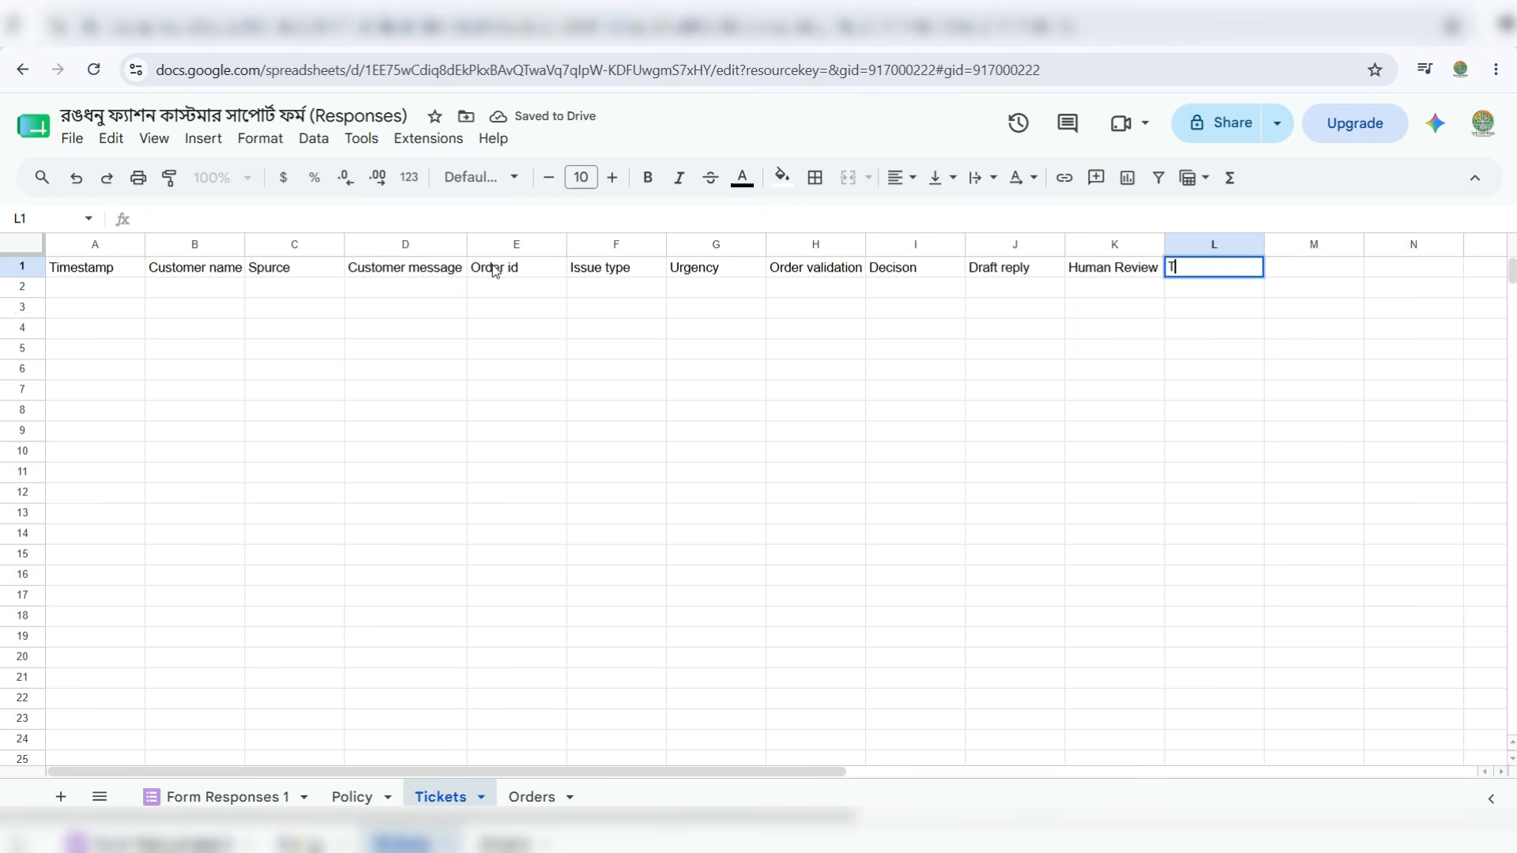
pyautogui.write('icket status')
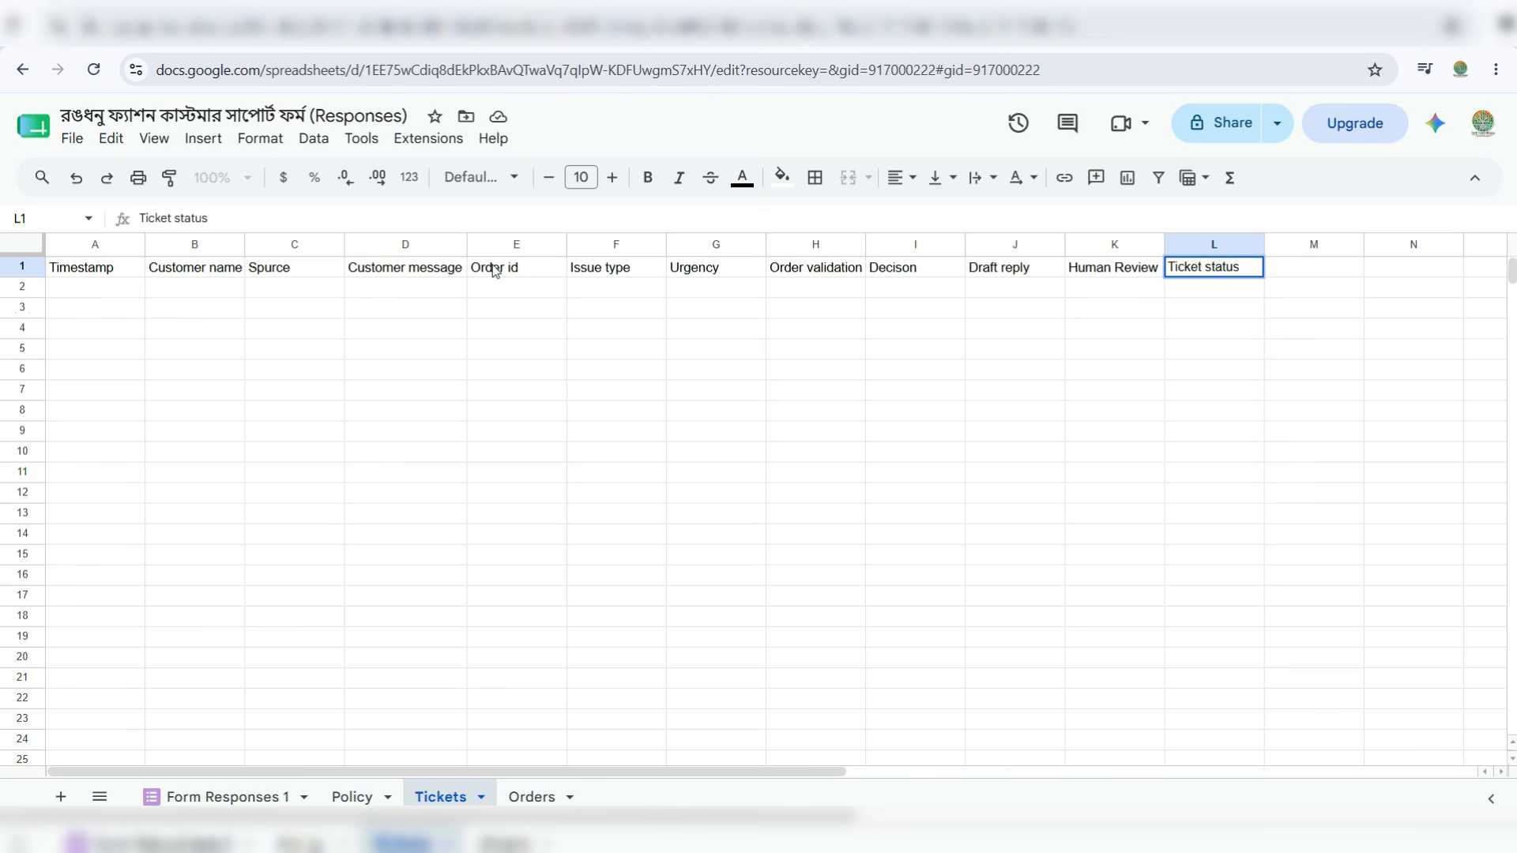
pyautogui.press('Return')
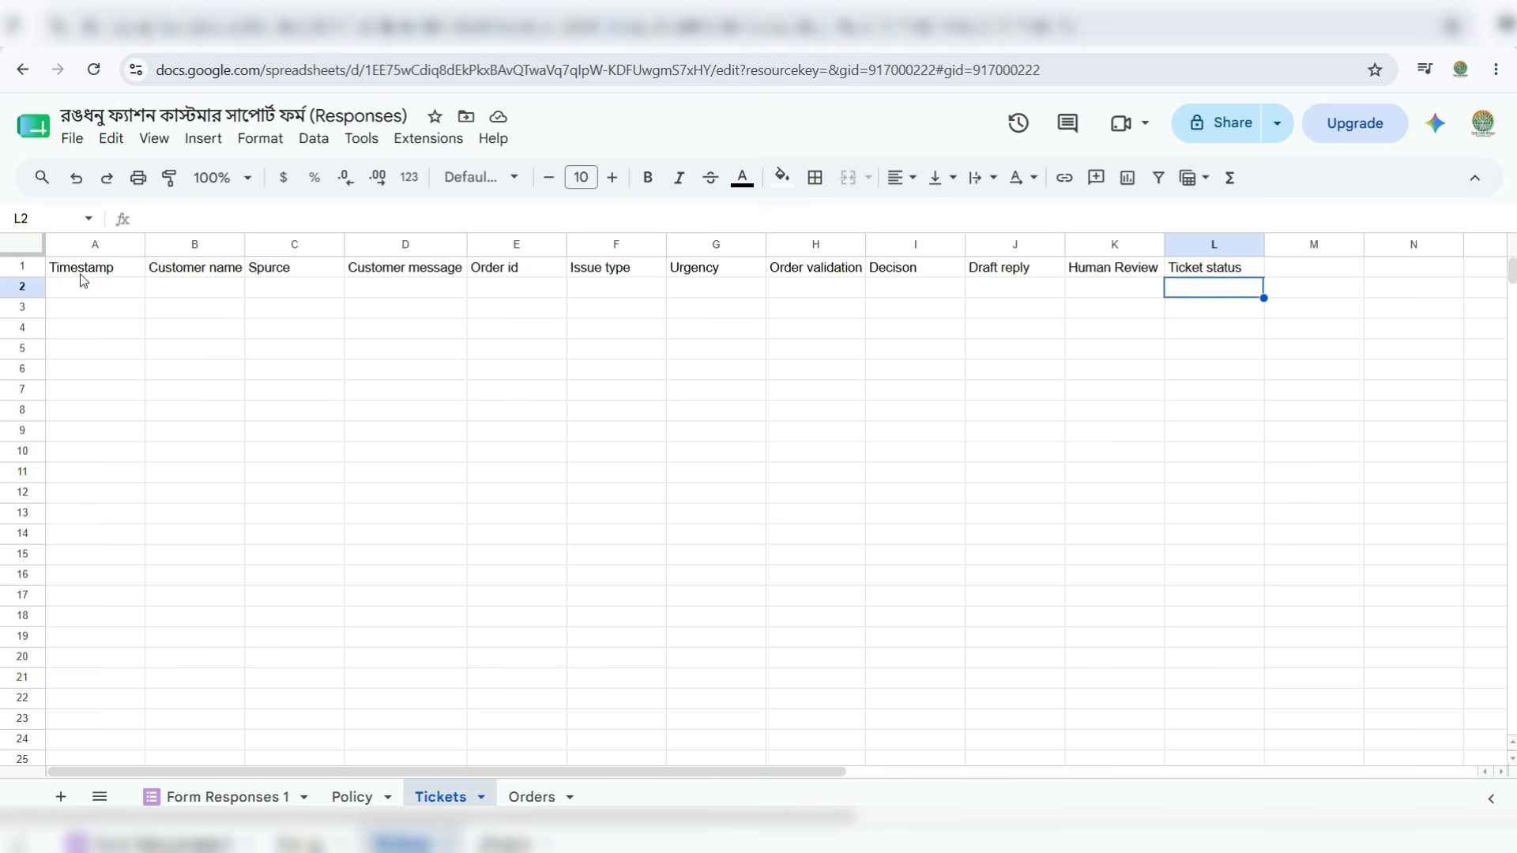
# - Review the full Tickets header row, then return to the Form Responses 1 sheet
pyautogui.moveTo(82, 270); pyautogui.dragTo(1229, 276)
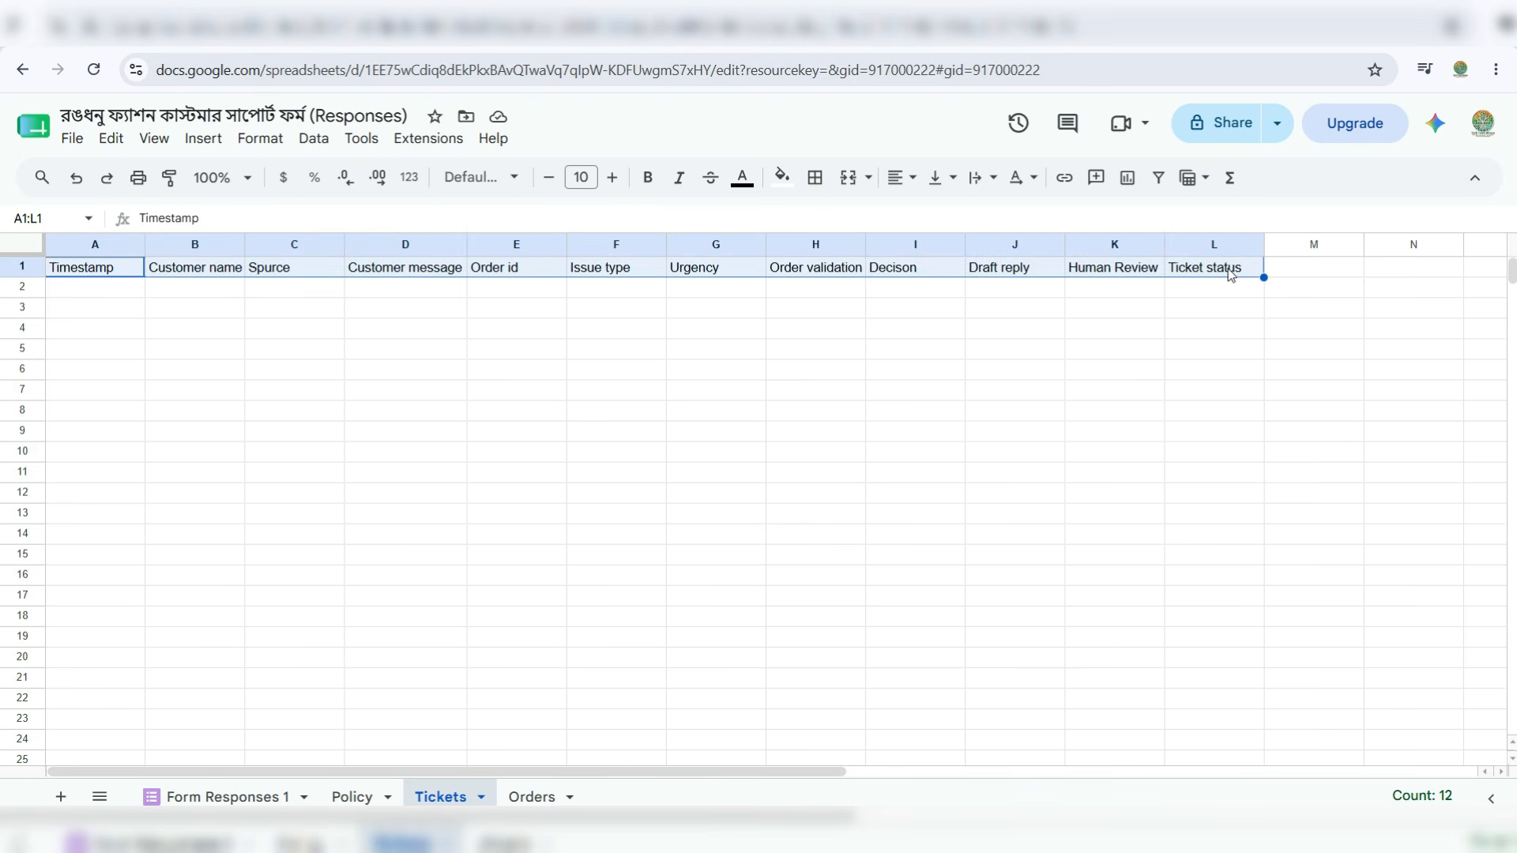
pyautogui.click(84, 294)
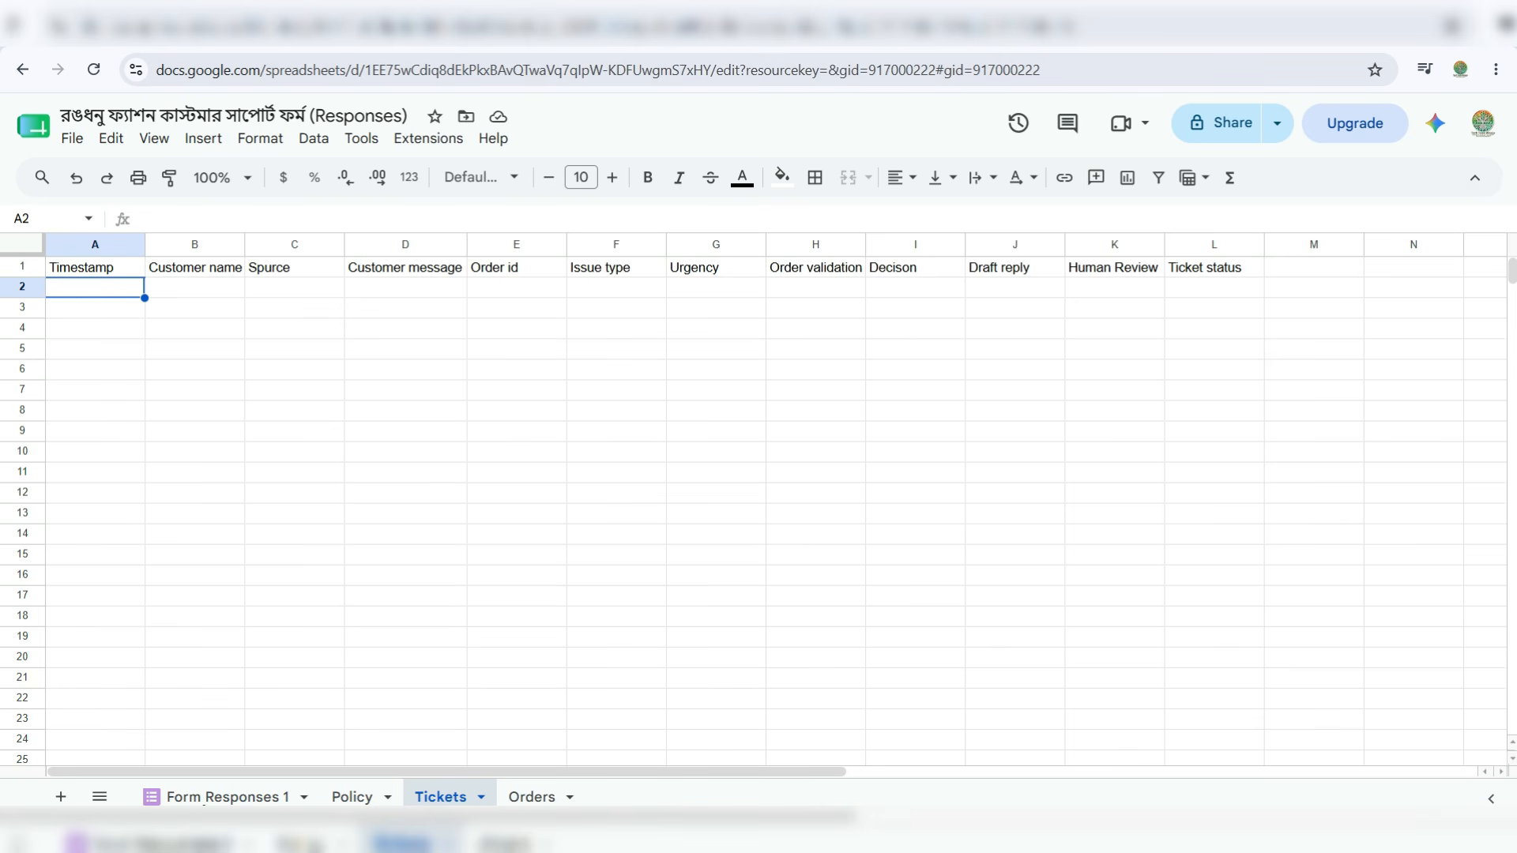
pyautogui.click(207, 796)
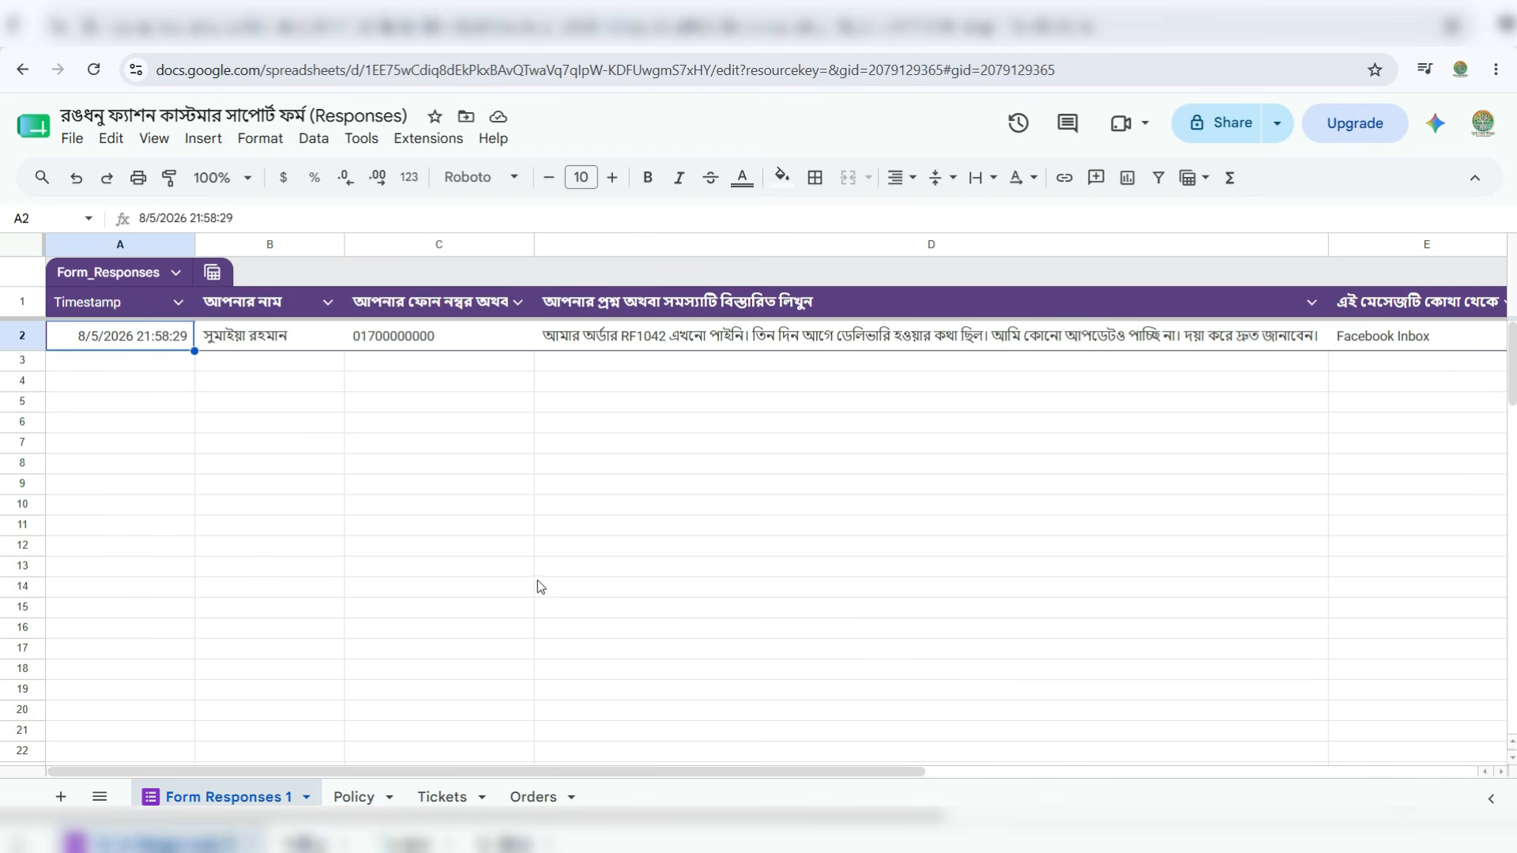
# - Move the Orders sheet right after Form Responses 1, then review each sheet, ending on Tickets
pyautogui.moveTo(533, 797); pyautogui.dragTo(366, 800)
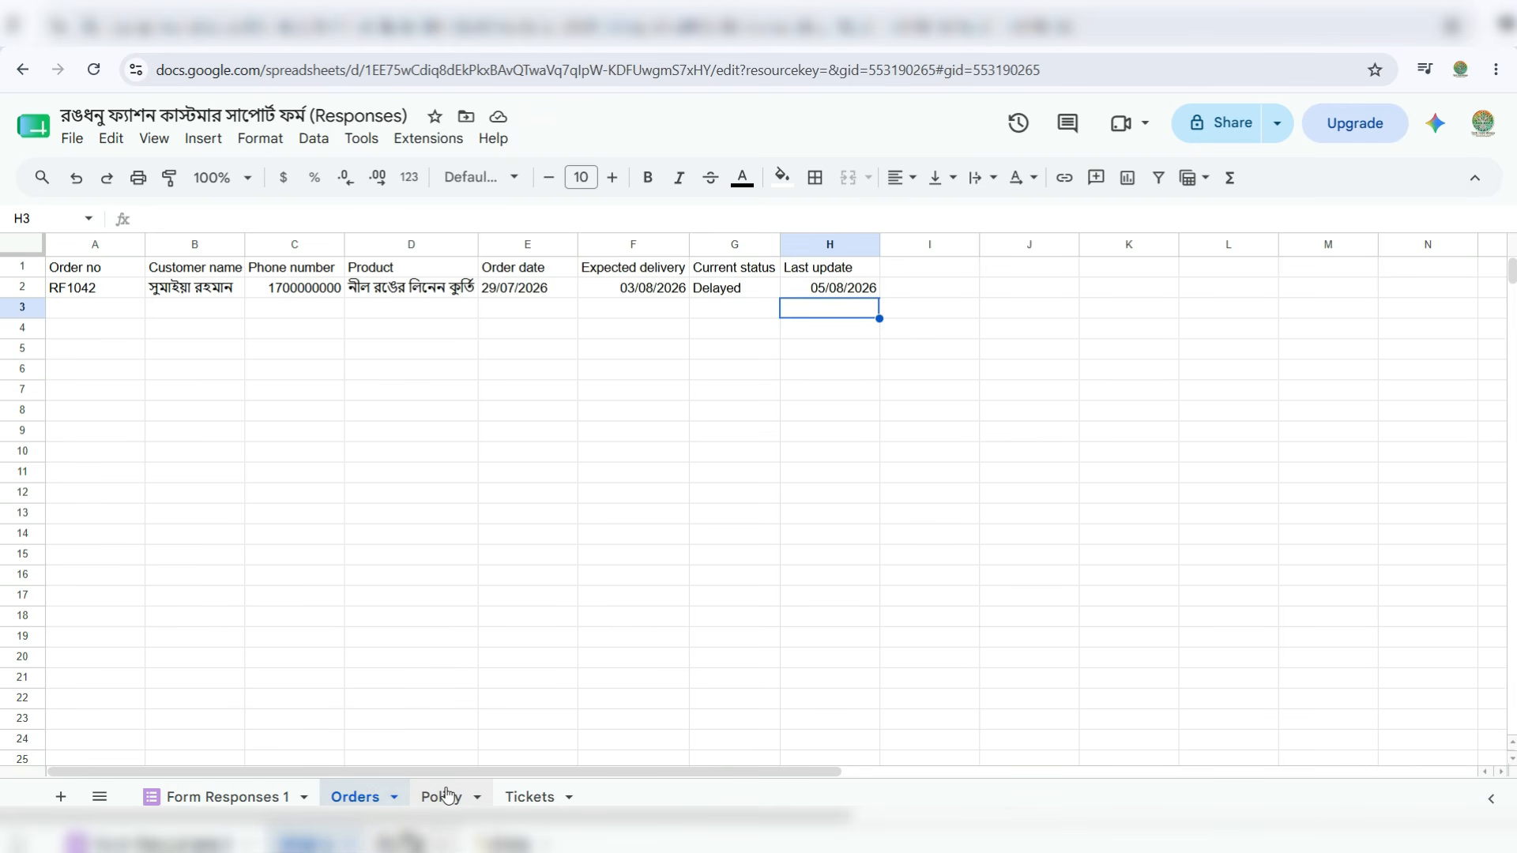
pyautogui.click(237, 797)
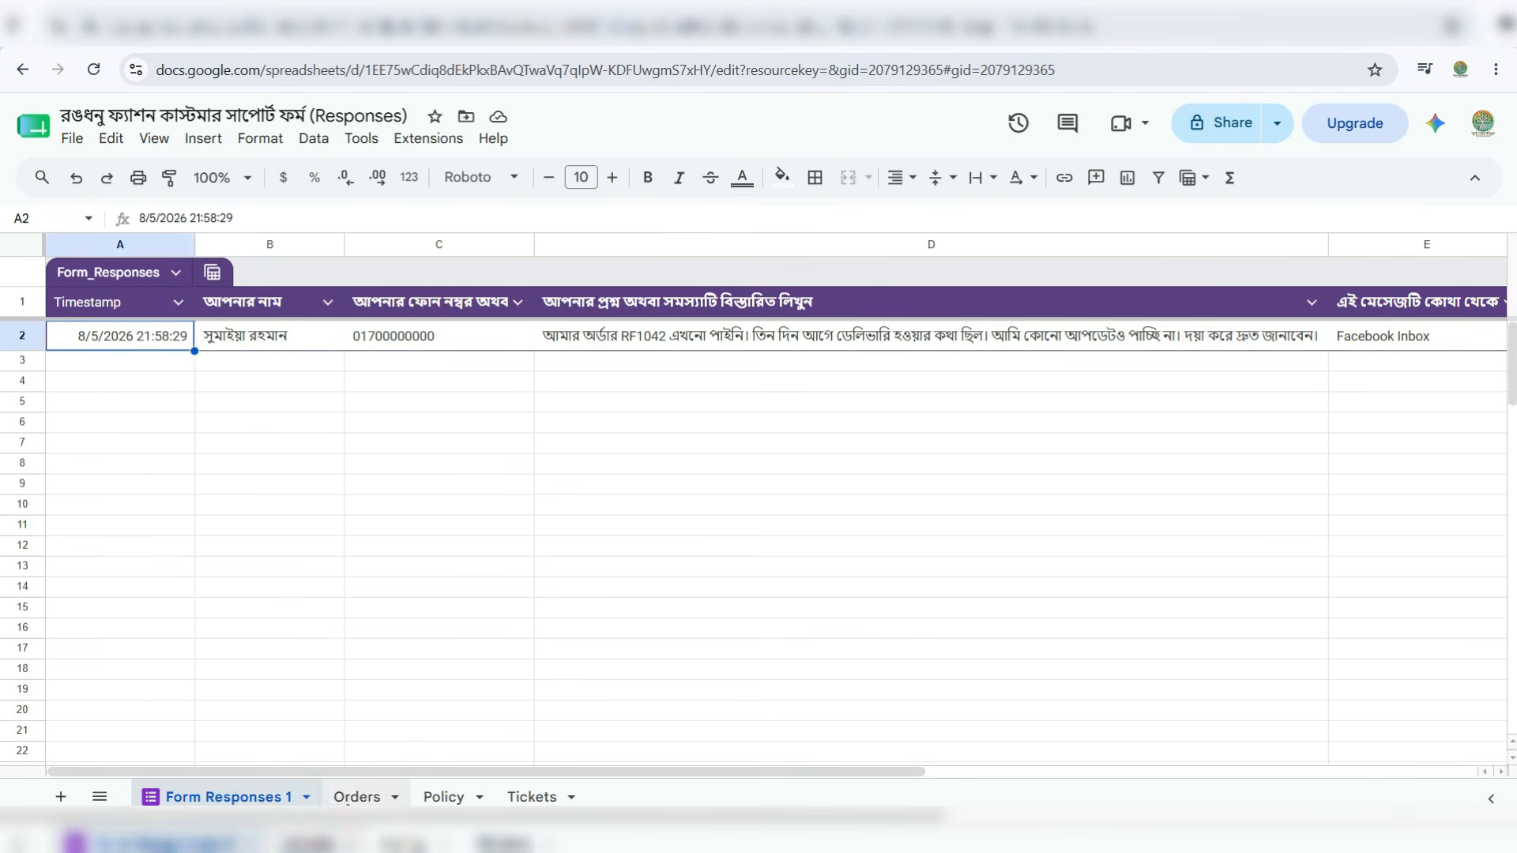
pyautogui.click(357, 796)
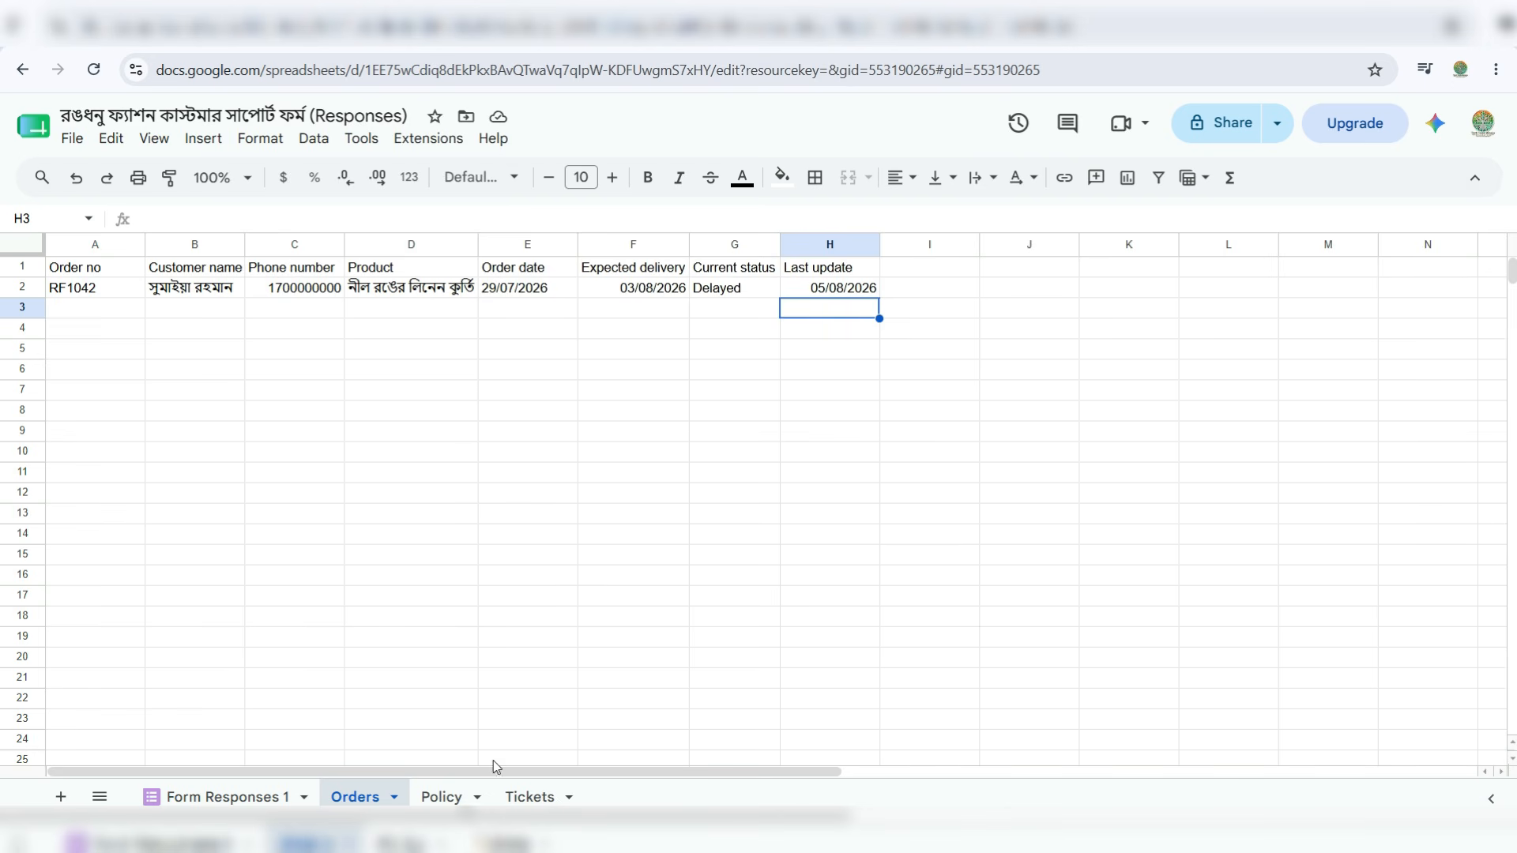
pyautogui.click(447, 797)
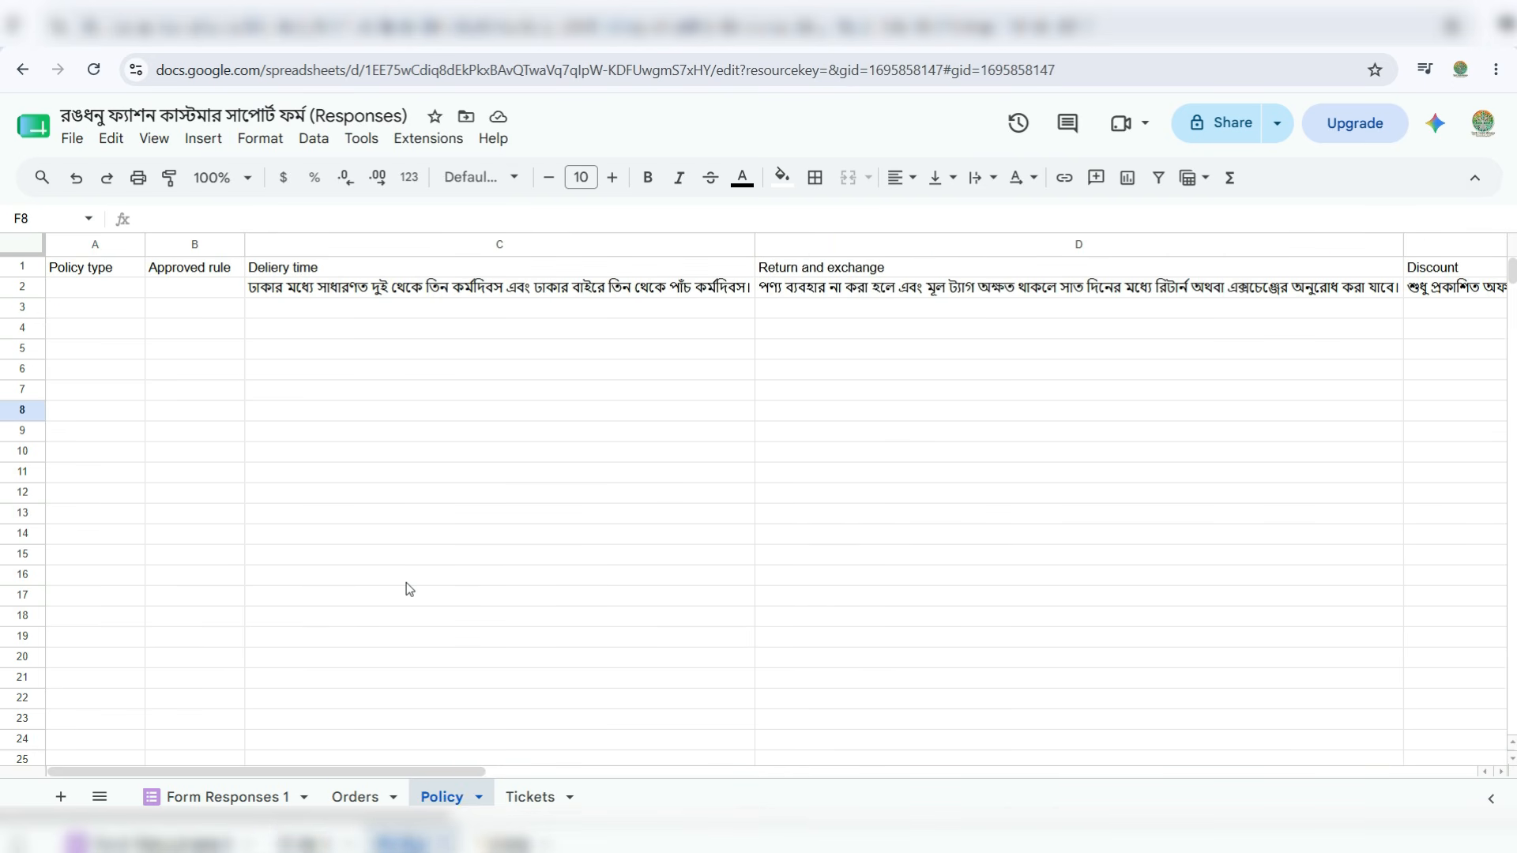
pyautogui.click(538, 795)
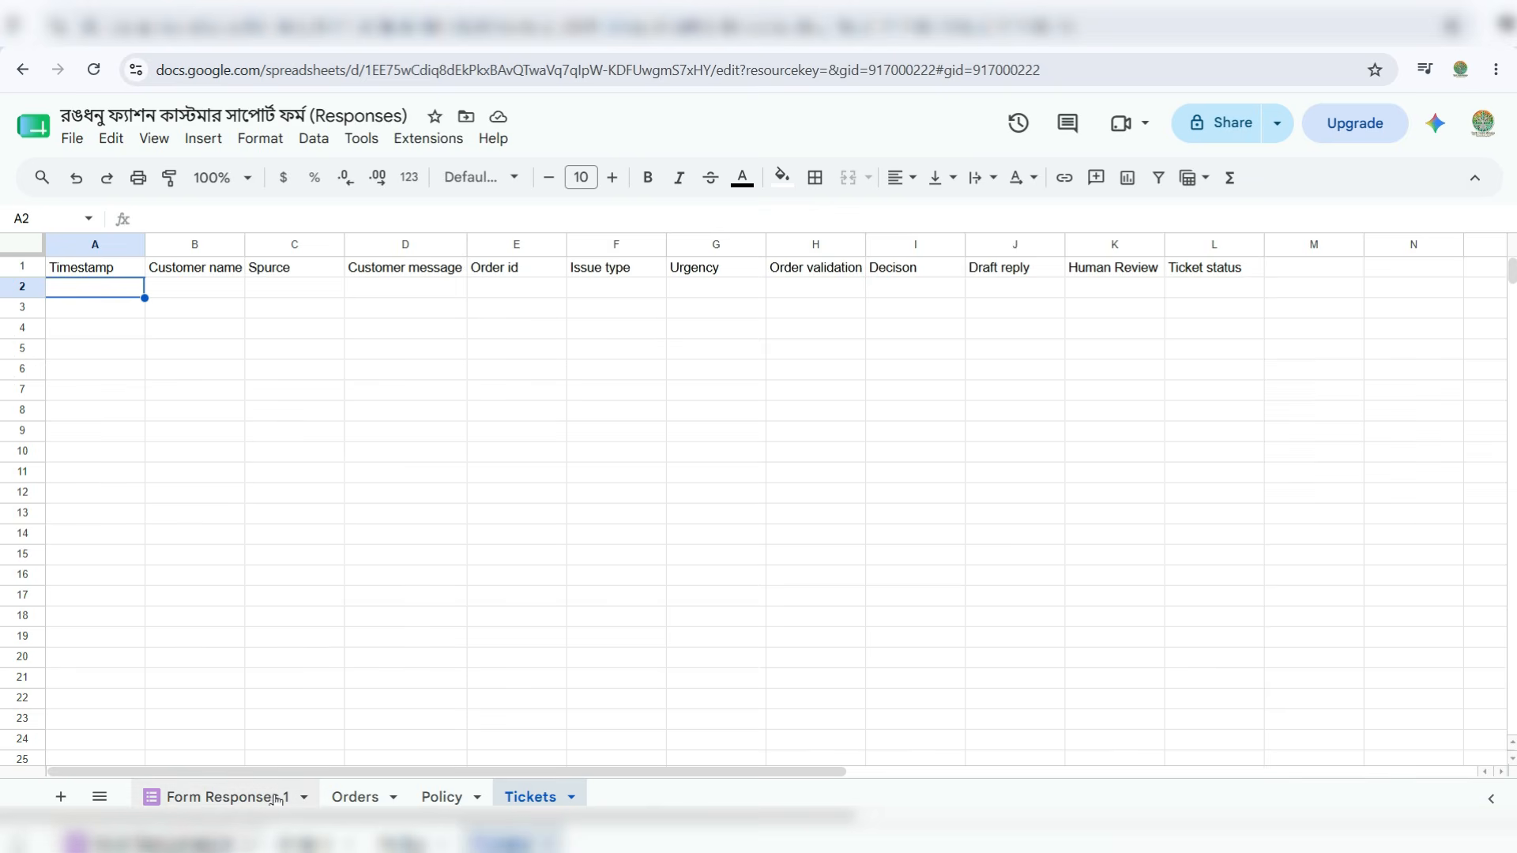
# - Check Form Responses 1, glance at the form editor, then view Orders and finally Policy
pyautogui.click(229, 797)
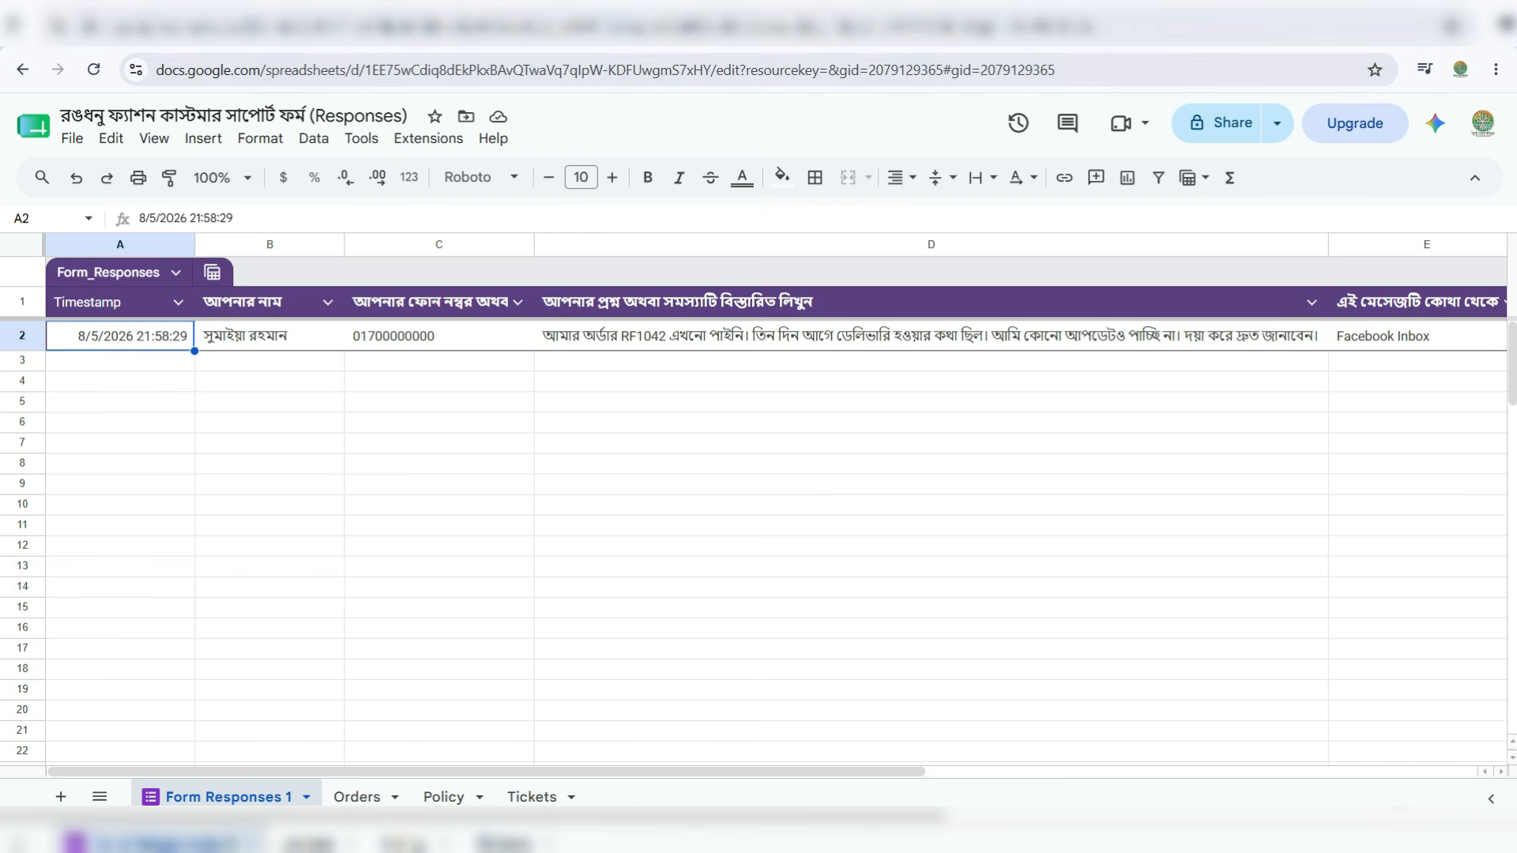
pyautogui.click(268, 30)
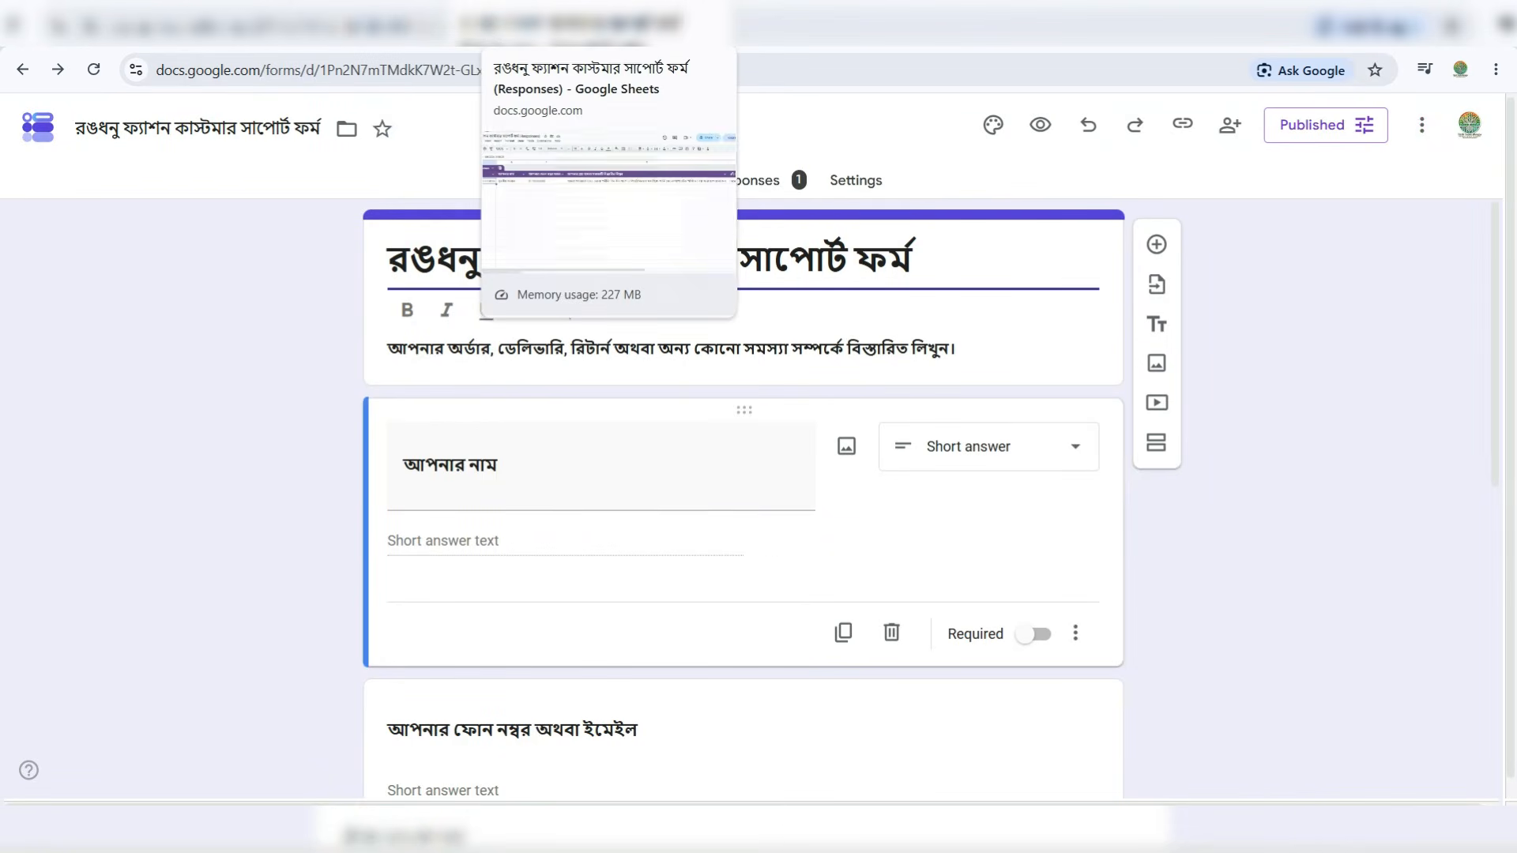
pyautogui.click(564, 35)
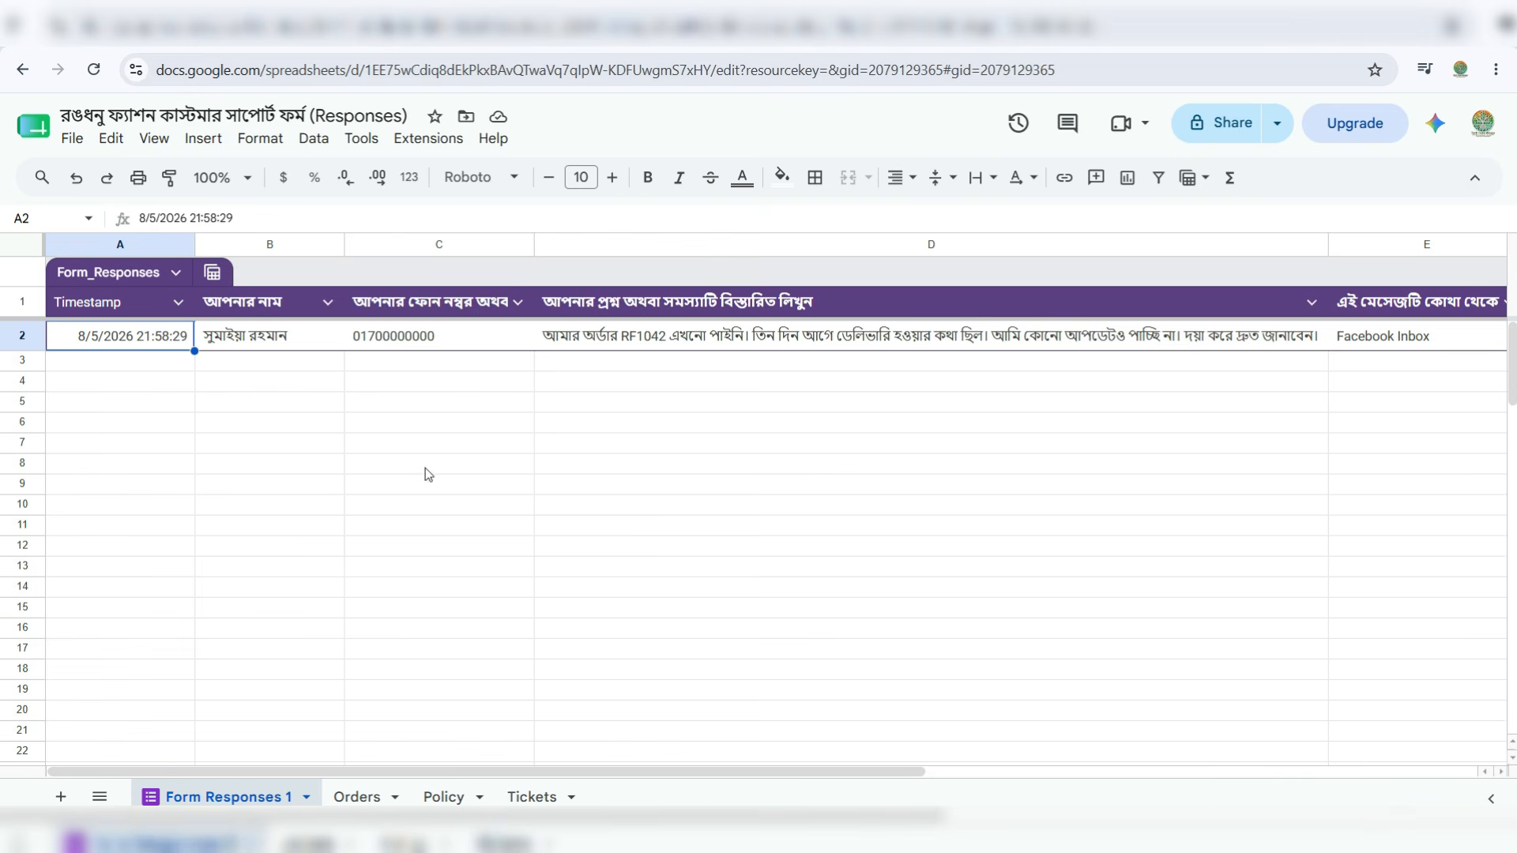
pyautogui.click(356, 796)
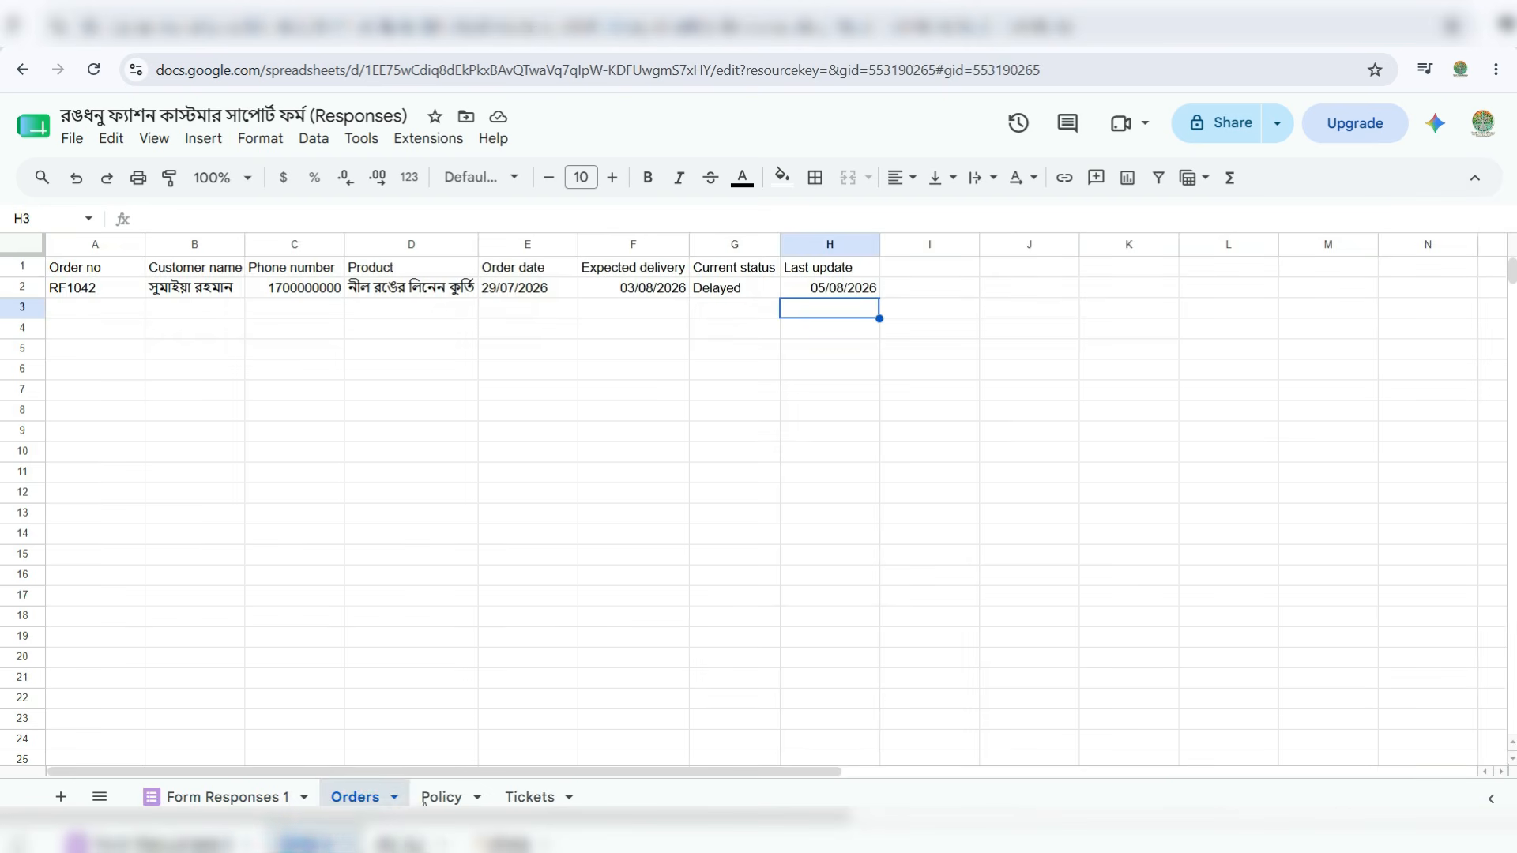
pyautogui.click(425, 799)
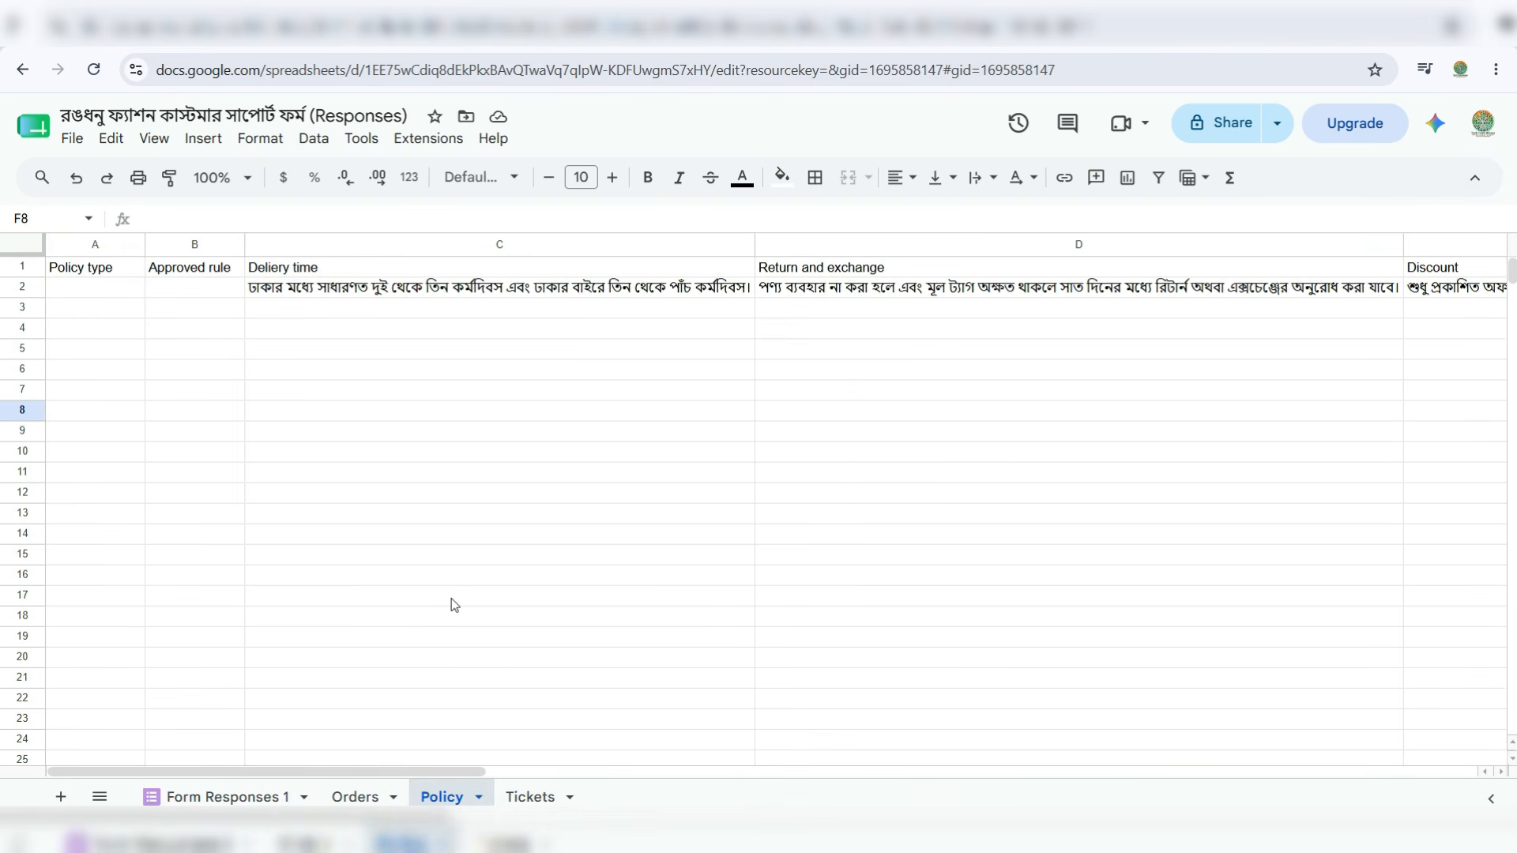